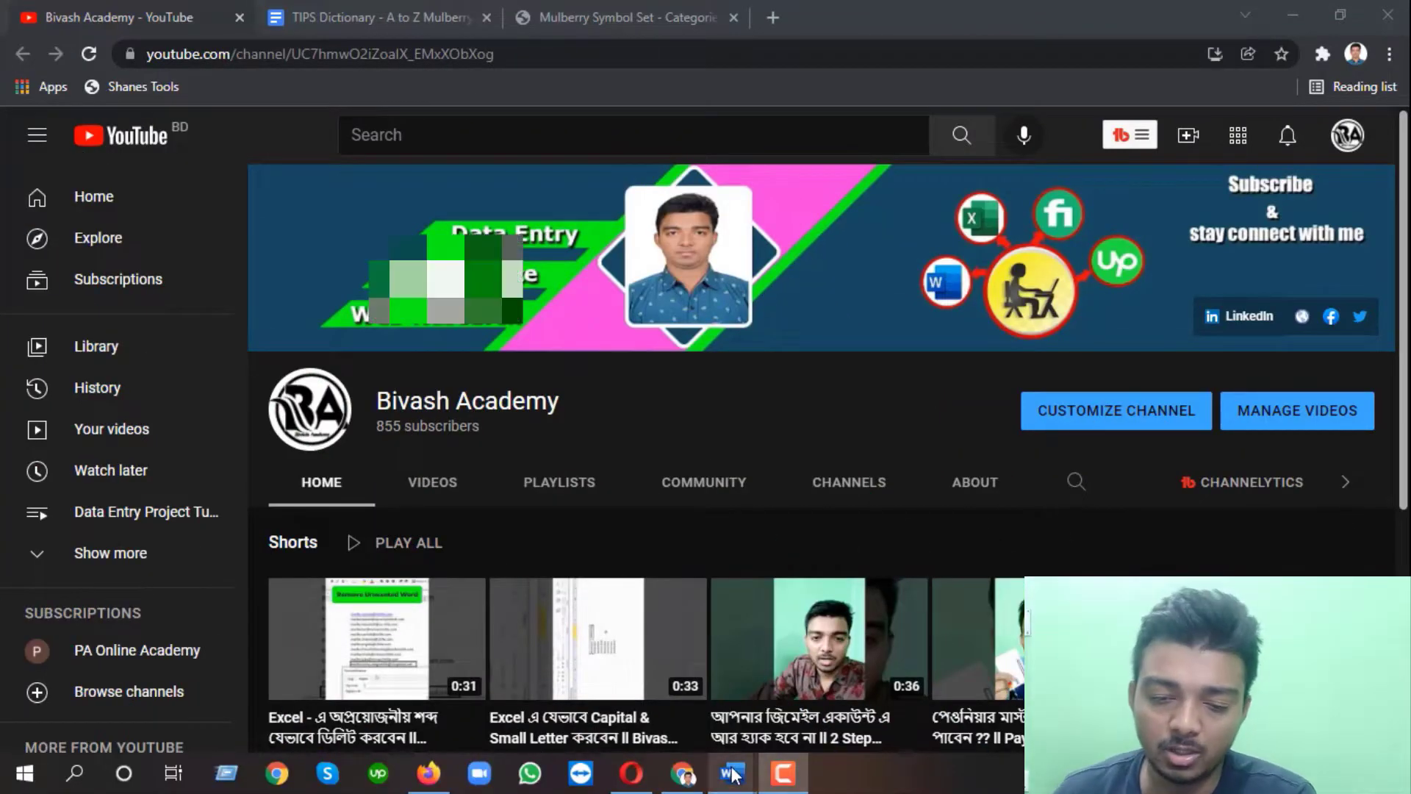
# Switch to the project details document in Word and skim the client's brief from greeting to sign-off.
pyautogui.moveTo(732, 773)
pyautogui.click(621, 672)
pyautogui.scroll(-5, 378, 365)
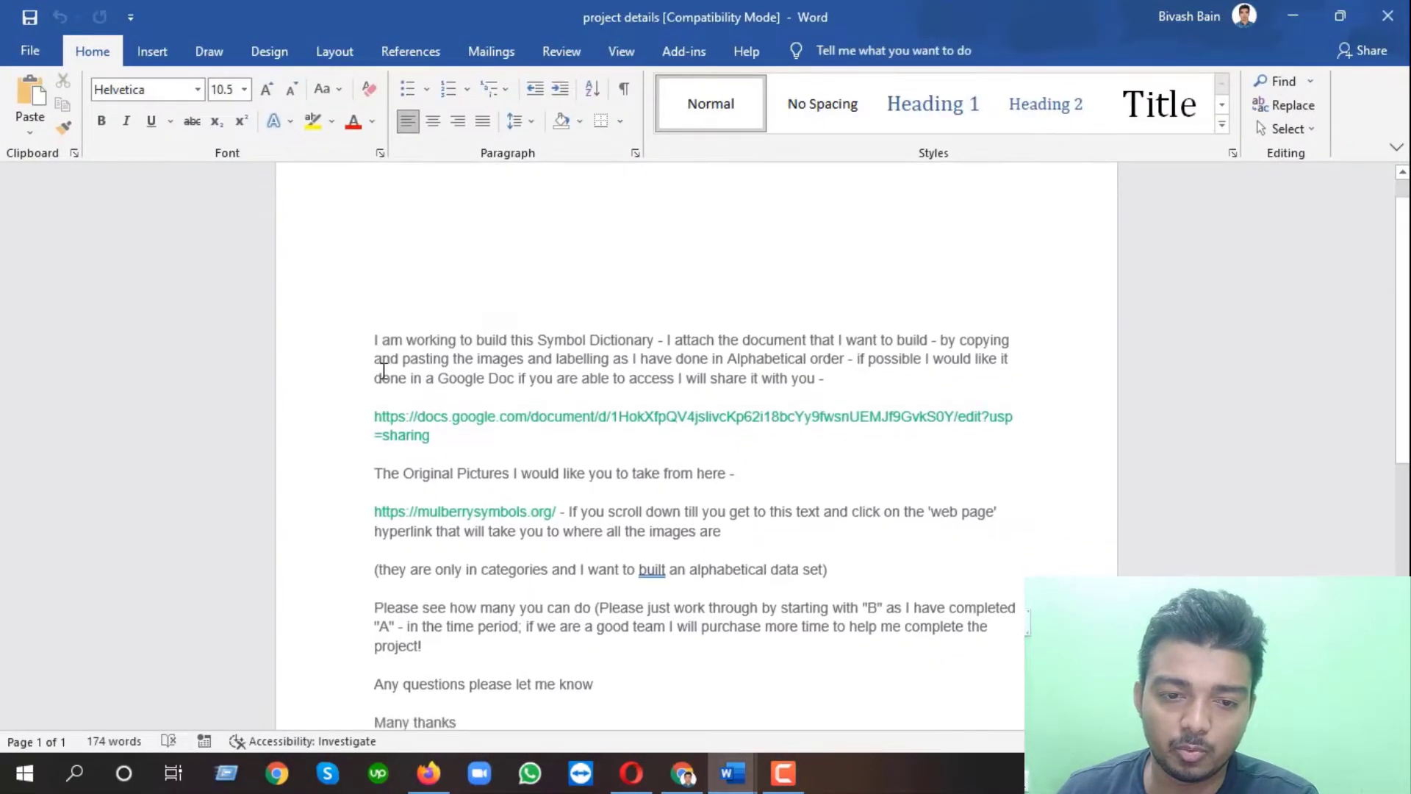
pyautogui.scroll(6, 434, 378)
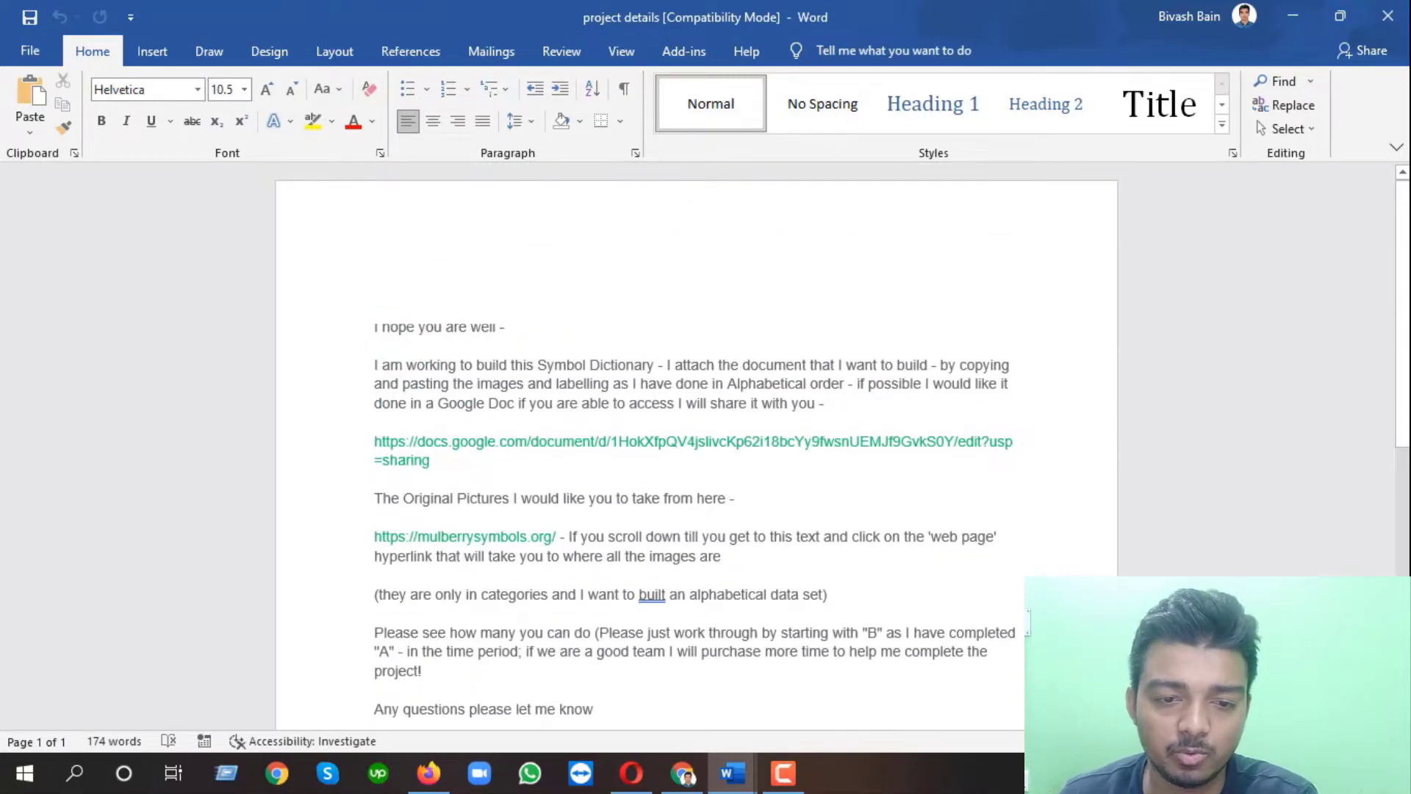
pyautogui.scroll(-1, 696, 441)
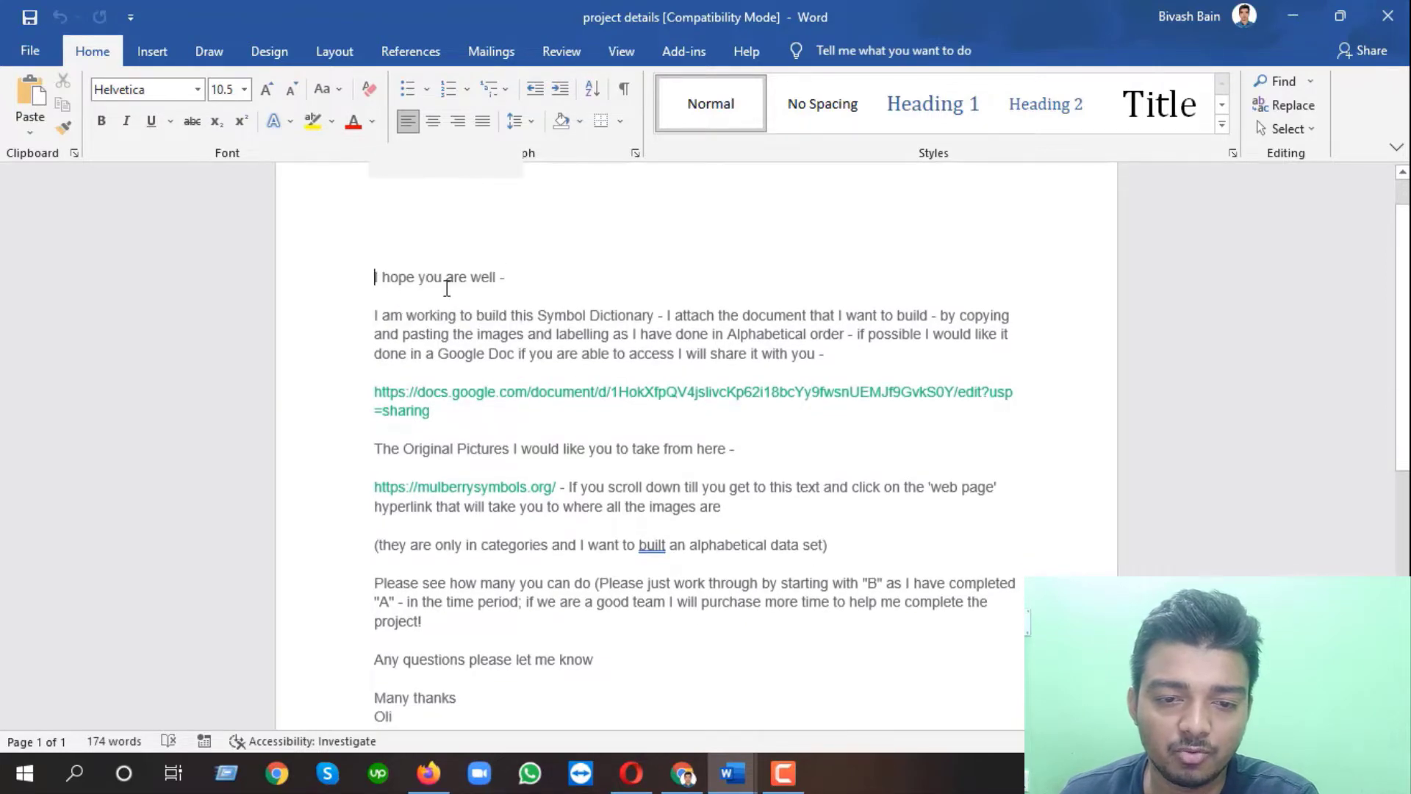
pyautogui.scroll(-1, 463, 288)
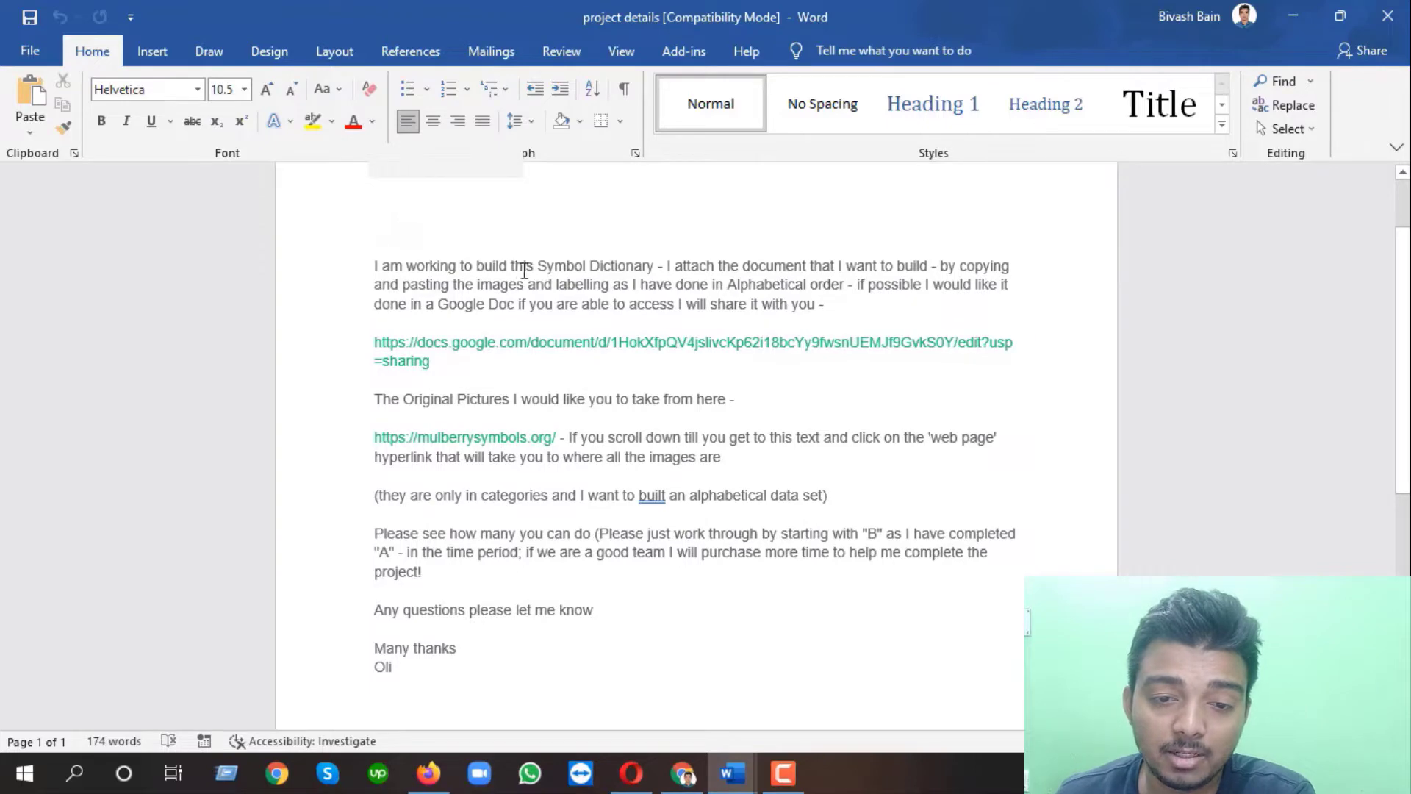
pyautogui.scroll(1, 524, 269)
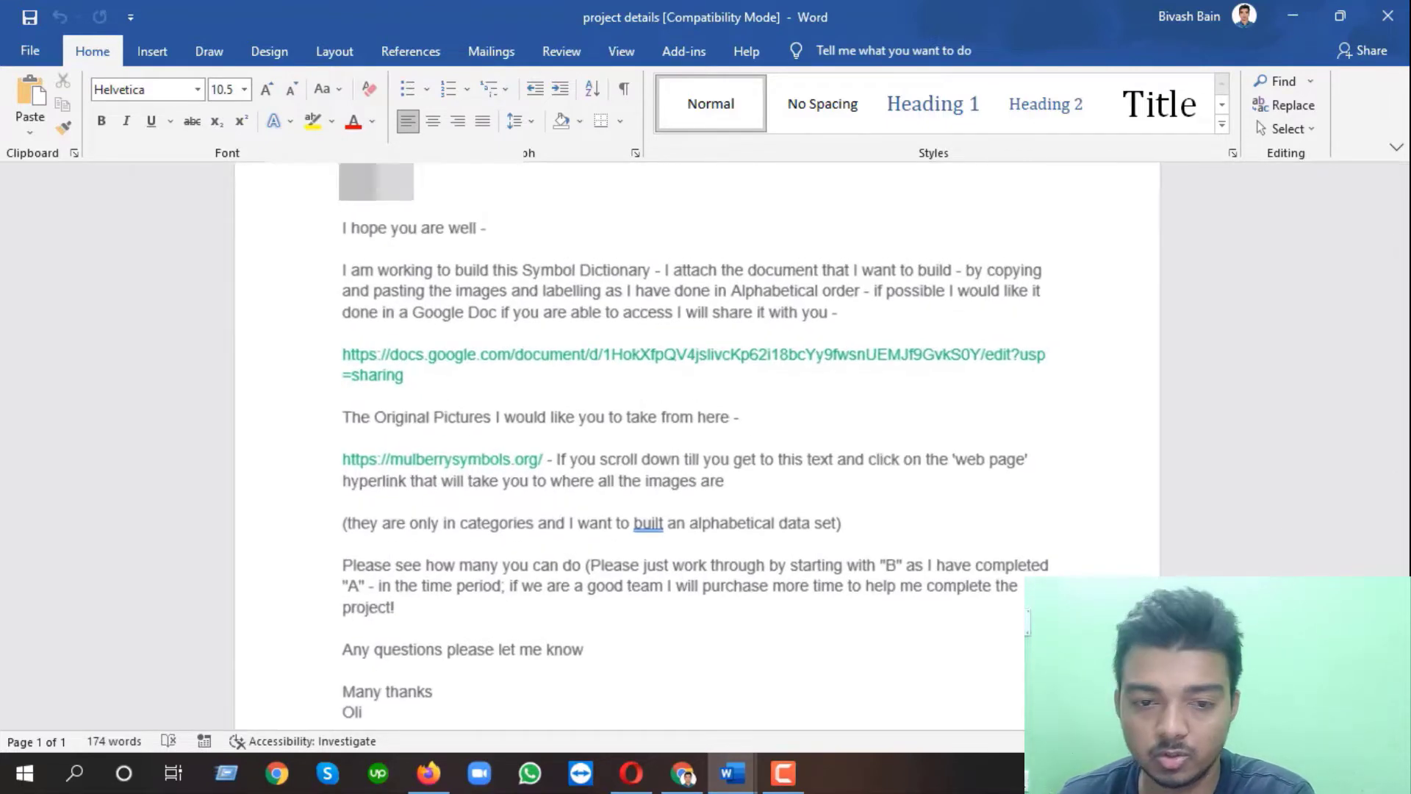
pyautogui.scroll(4, 282, 270)
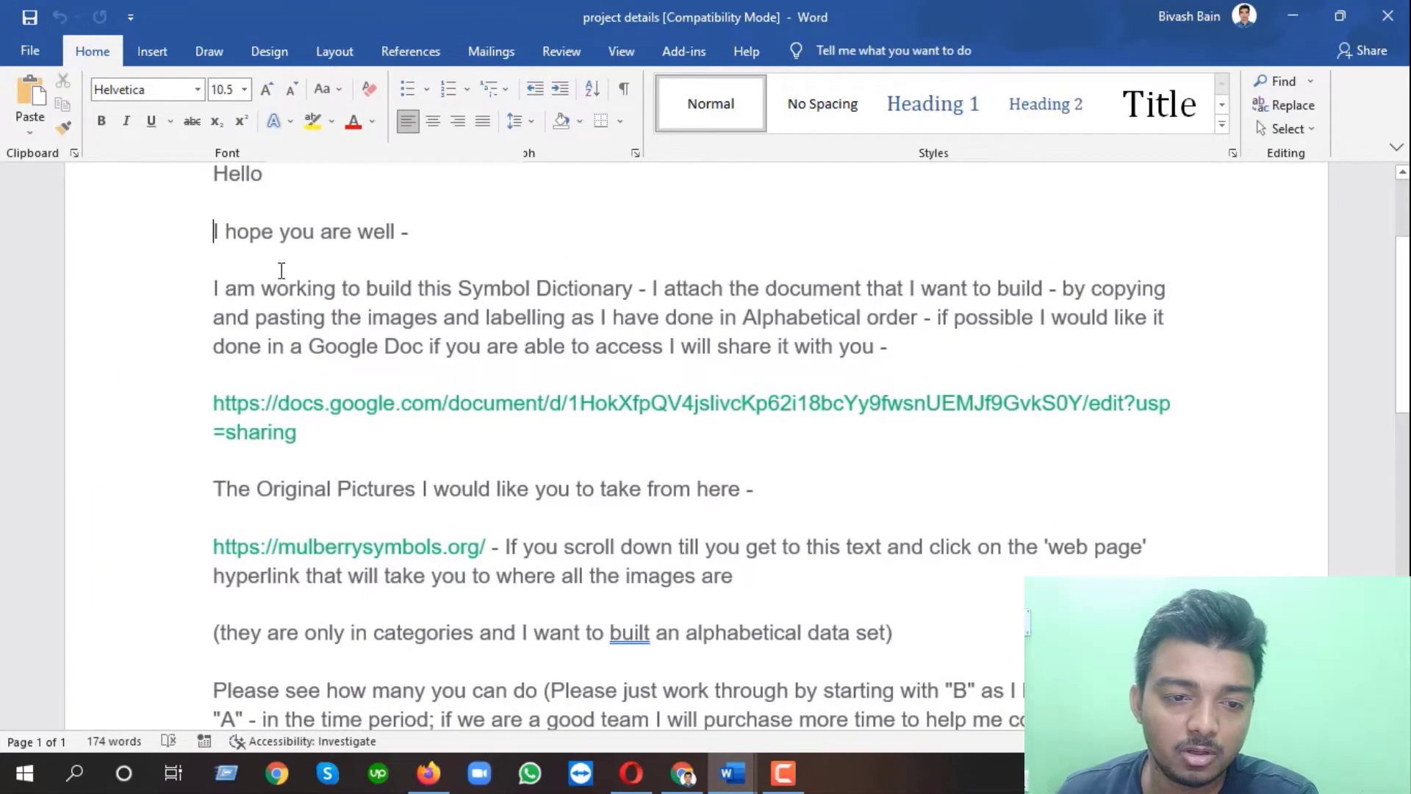
# Read the paragraph on building the Symbol Dictionary, covering copying, pasting and labelling images in alphabetical order in a Google Doc.
pyautogui.moveTo(262, 288); pyautogui.dragTo(595, 294)
pyautogui.click(674, 288)
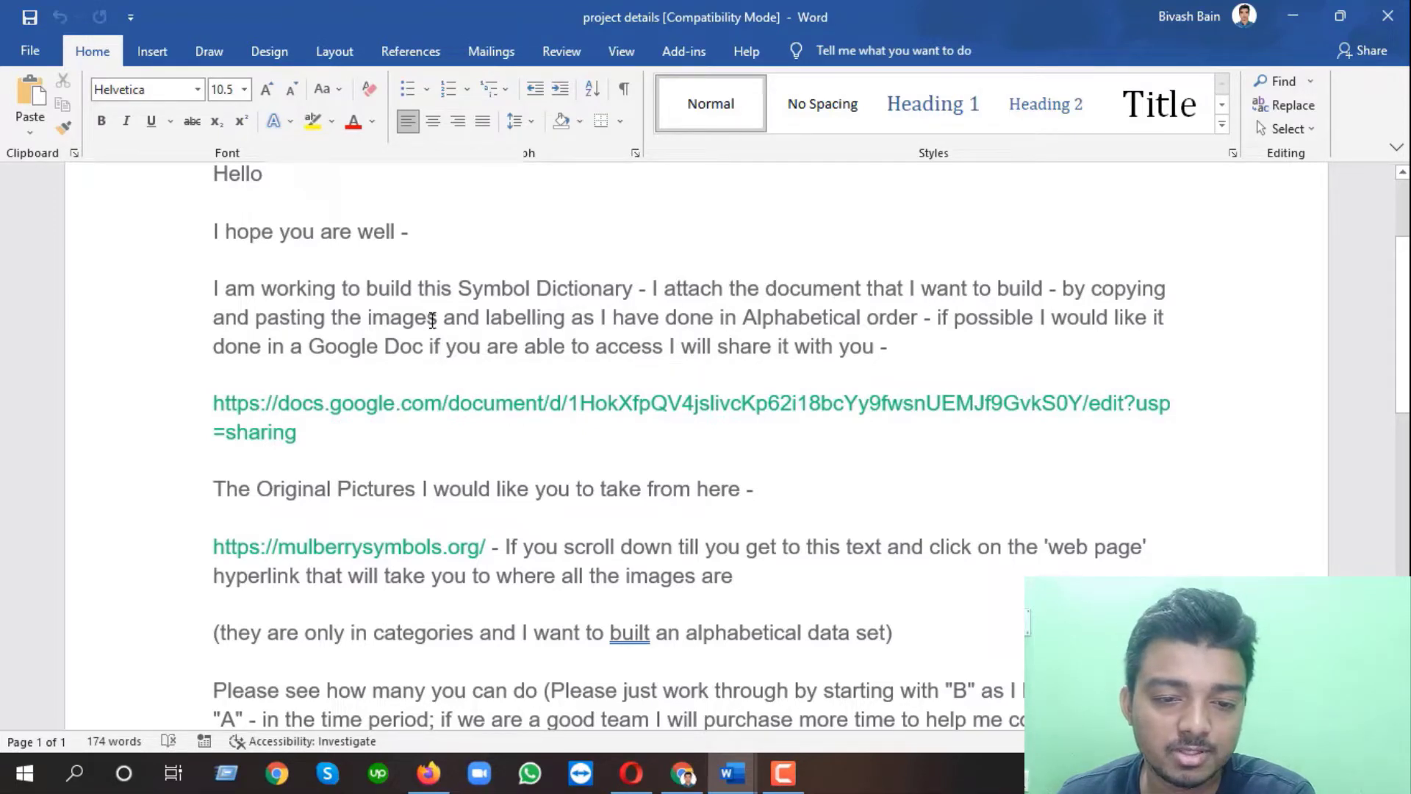
pyautogui.moveTo(424, 321); pyautogui.dragTo(664, 321)
pyautogui.click(503, 317)
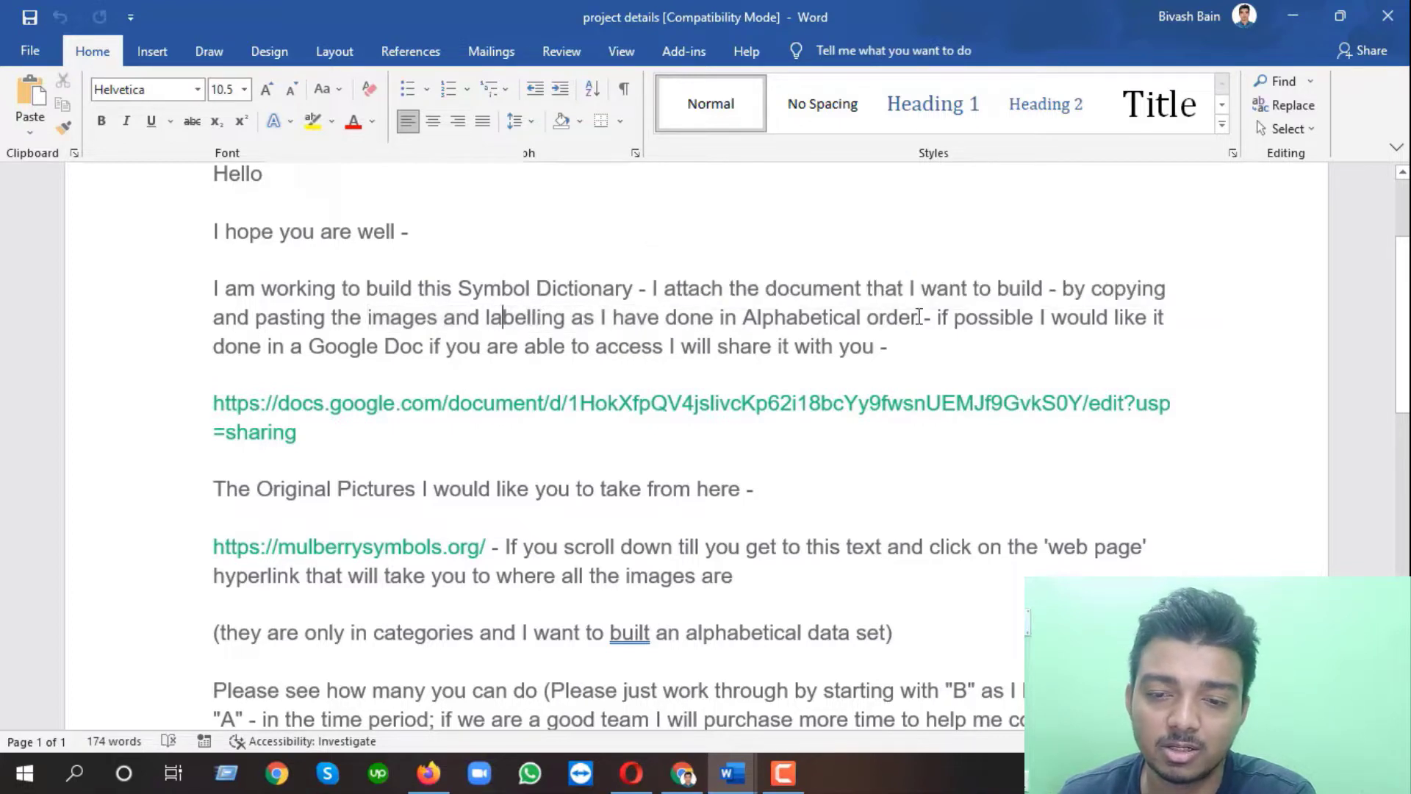
pyautogui.moveTo(1095, 289); pyautogui.dragTo(518, 334)
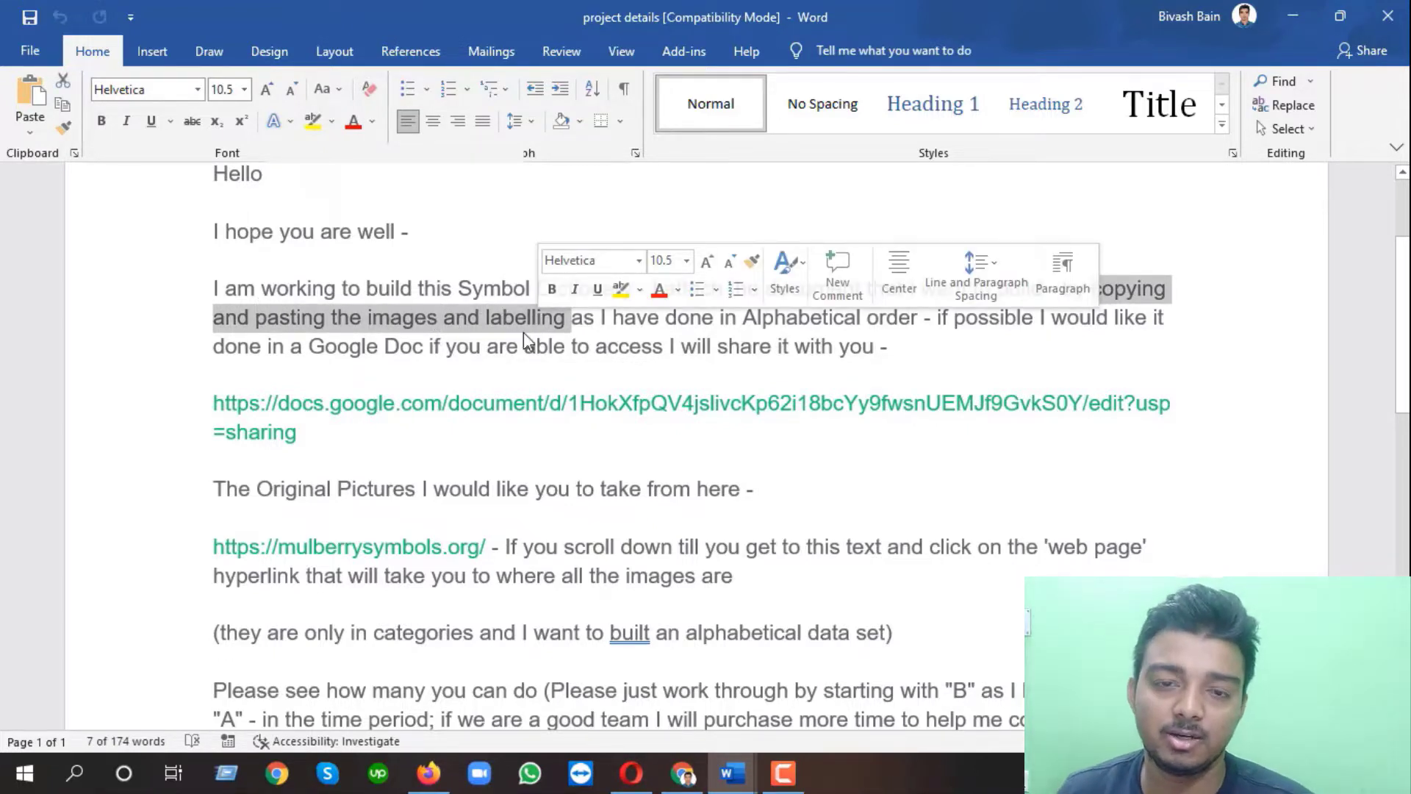
pyautogui.click(532, 319)
pyautogui.moveTo(579, 319); pyautogui.dragTo(992, 324)
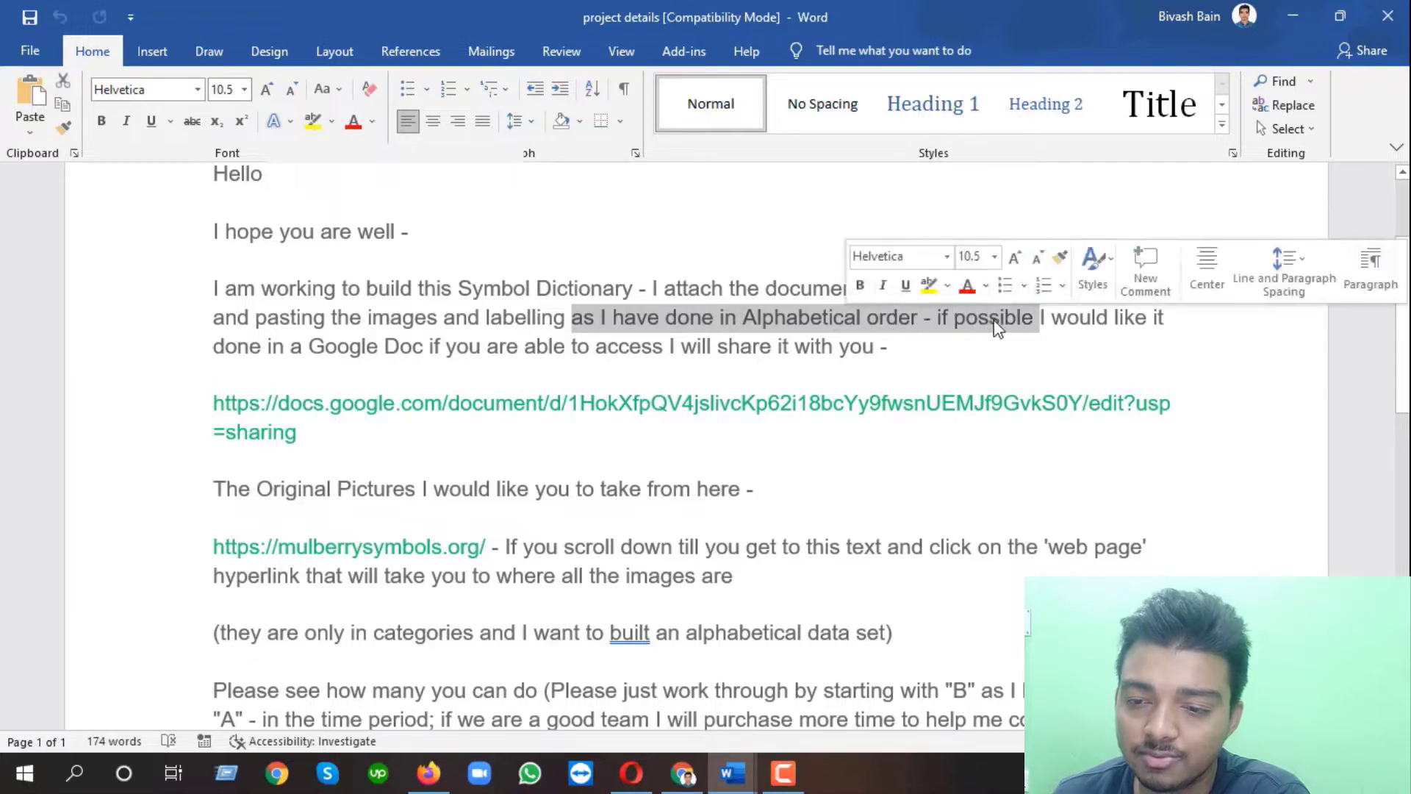
pyautogui.click(1088, 335)
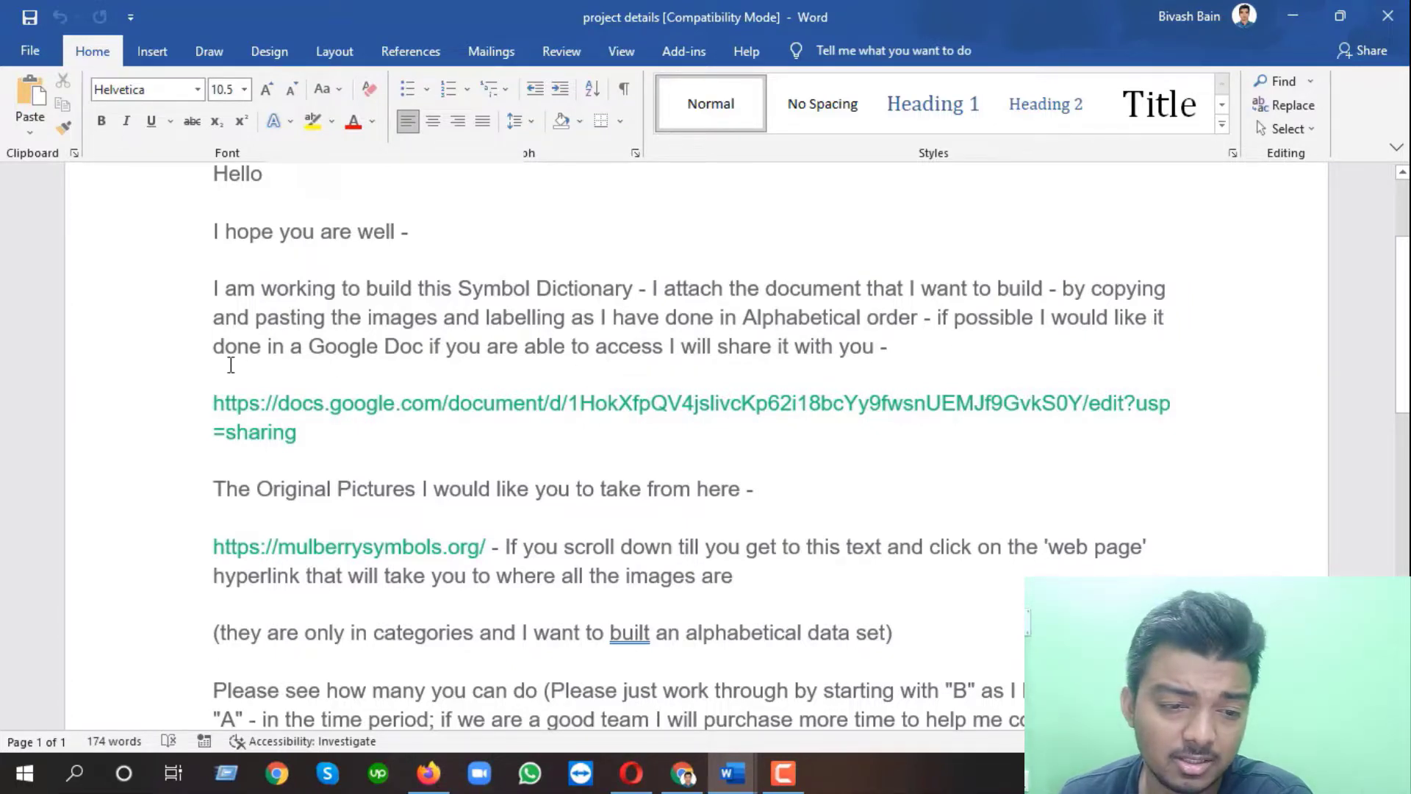
pyautogui.moveTo(417, 351); pyautogui.dragTo(851, 354)
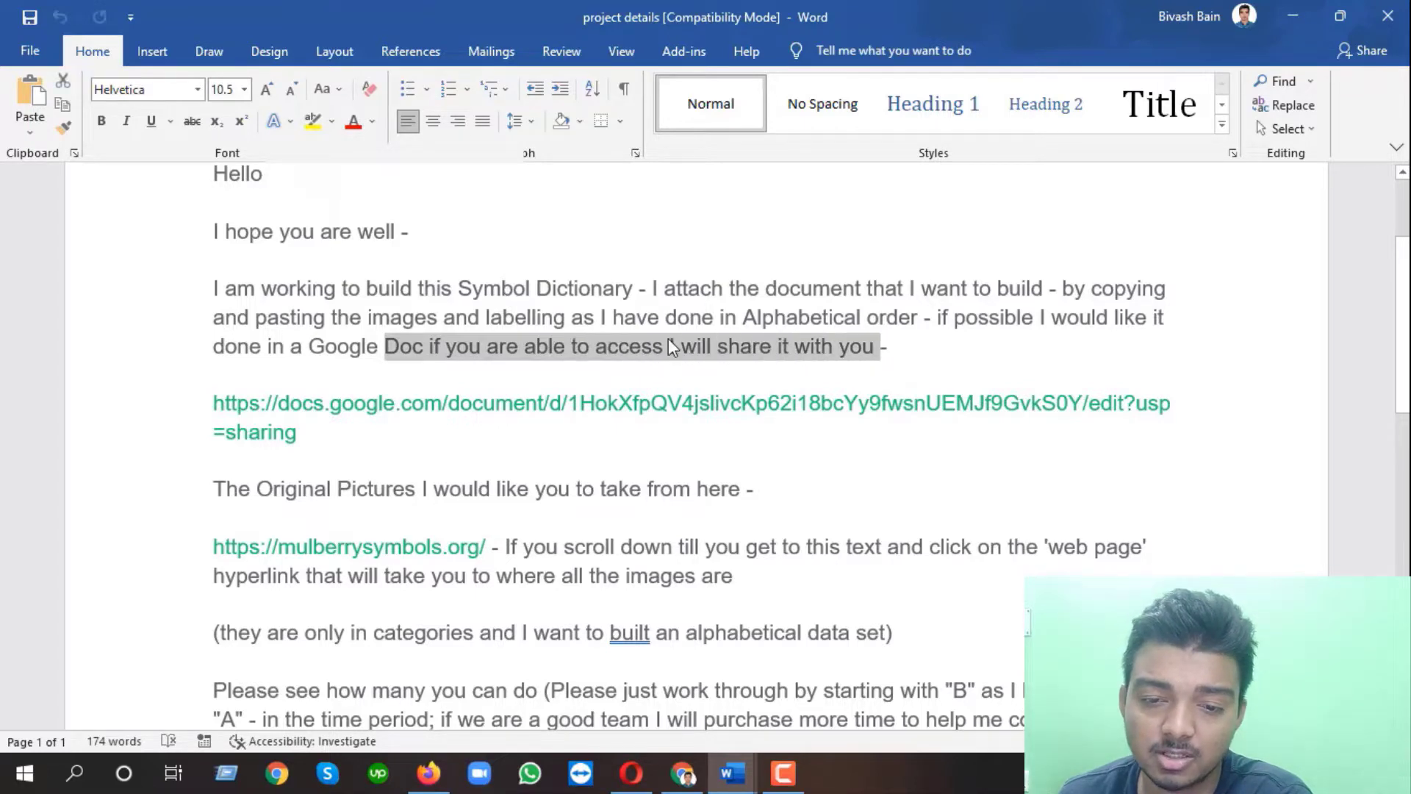
pyautogui.click(665, 342)
# Examine the shared Google Docs link given in the project brief.
pyautogui.moveTo(209, 400); pyautogui.dragTo(318, 425)
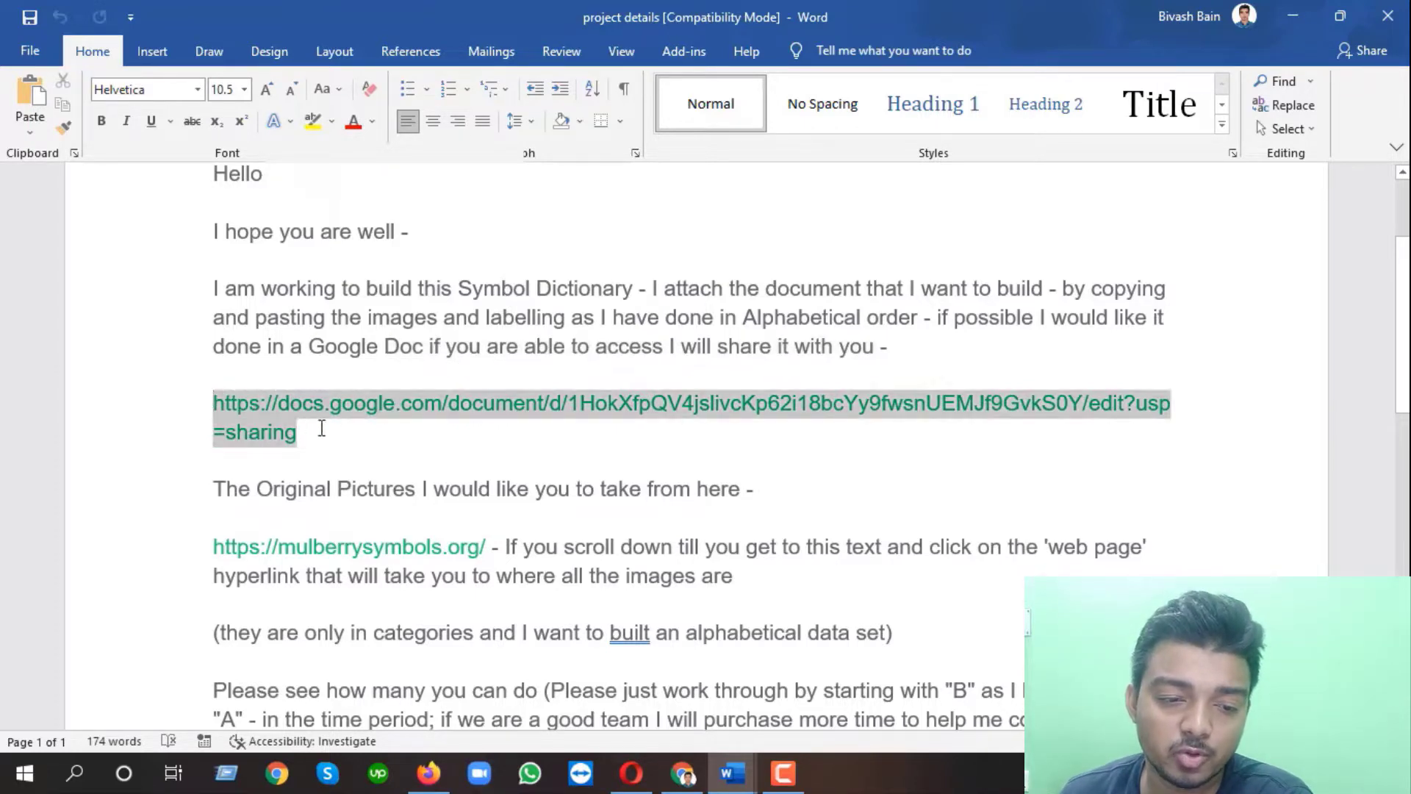
pyautogui.click(255, 410)
pyautogui.scroll(-3, 254, 410)
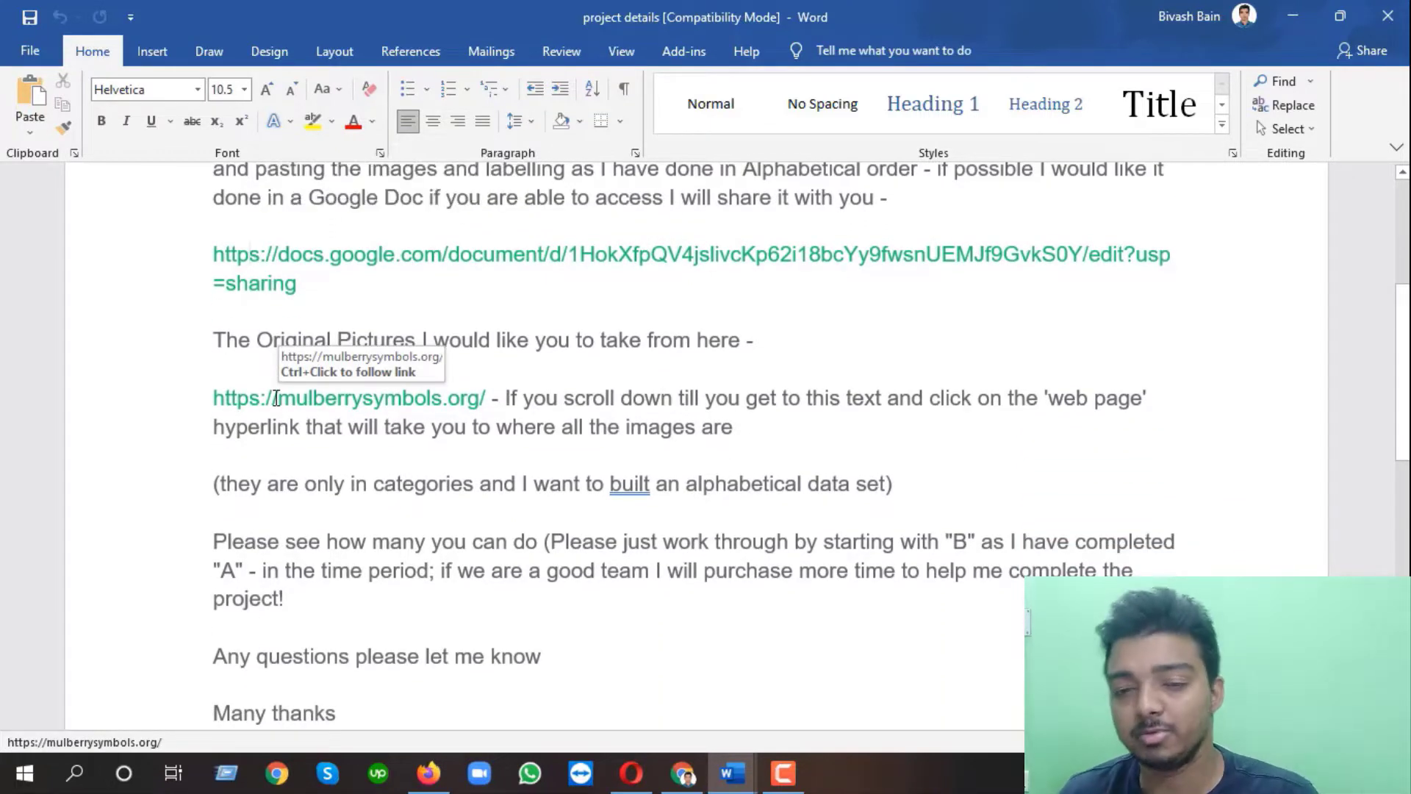
pyautogui.click(212, 309)
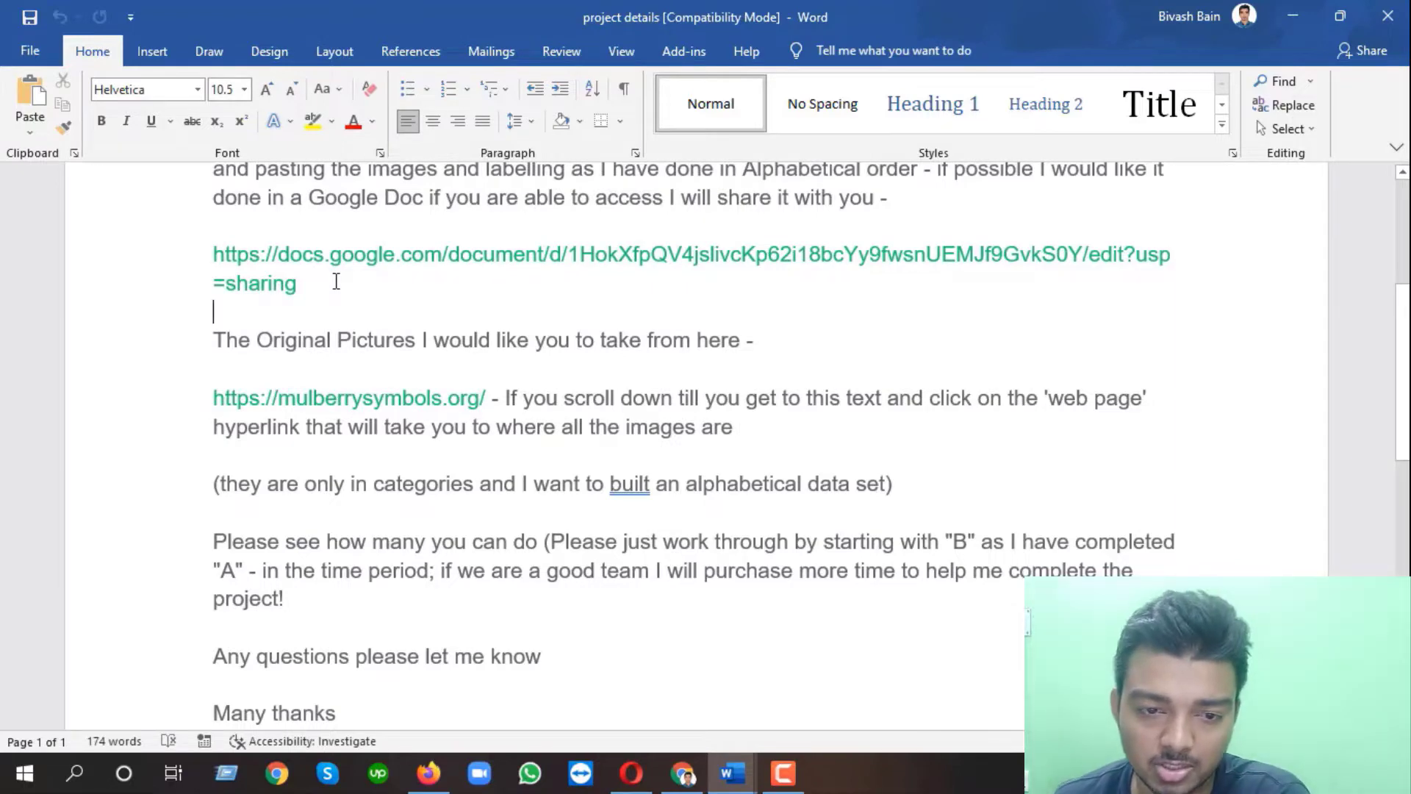
pyautogui.scroll(1, 343, 286)
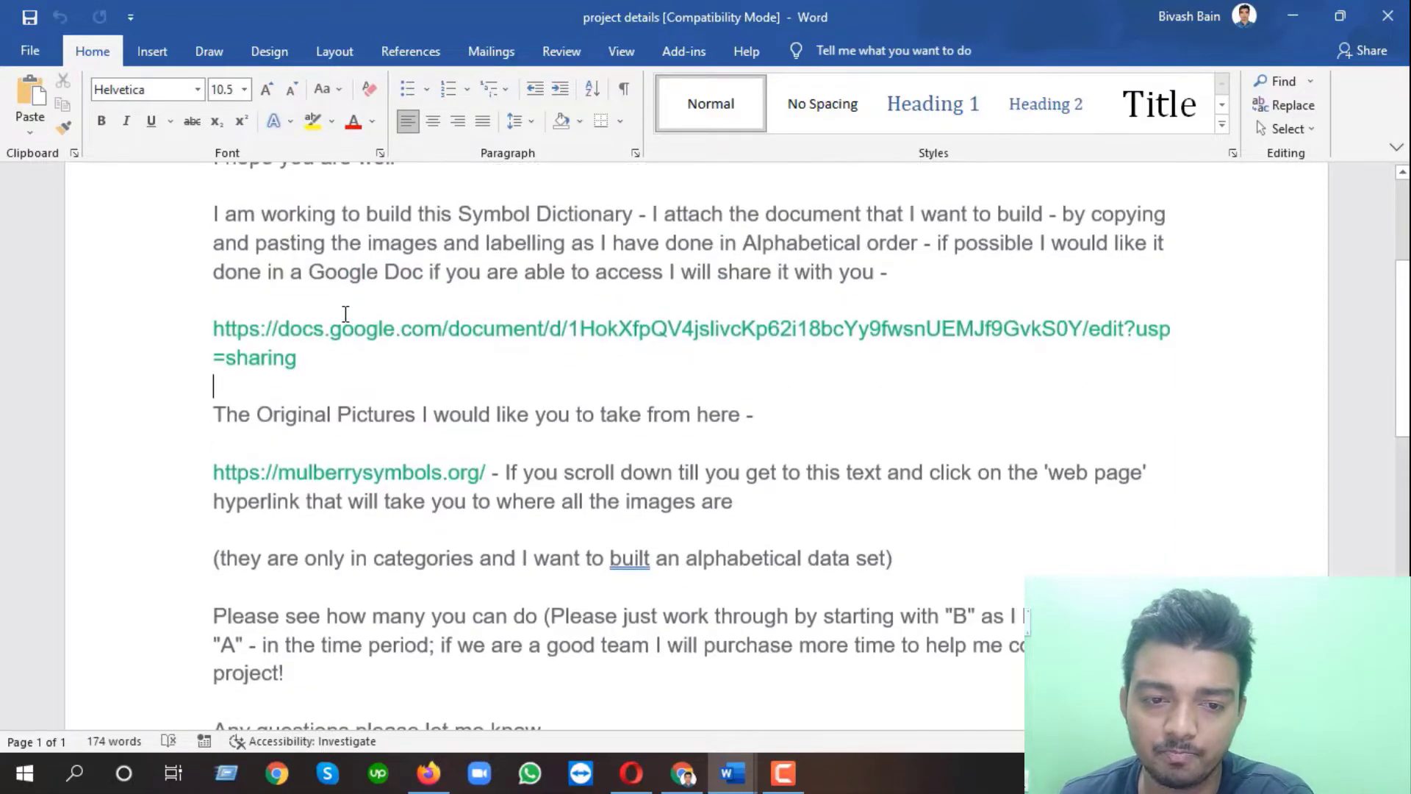
pyautogui.tripleClick(275, 349)
pyautogui.moveTo(314, 359); pyautogui.dragTo(211, 337)
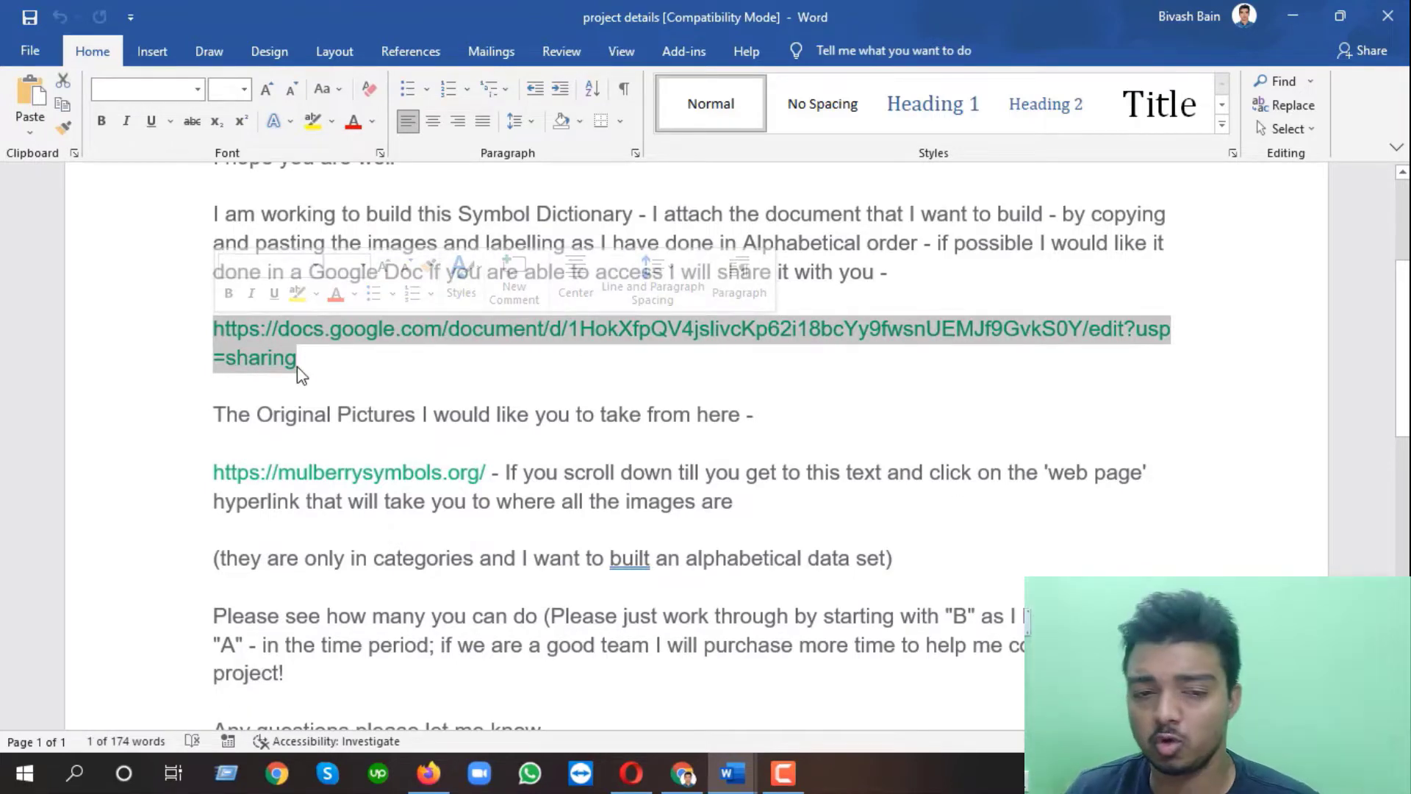
pyautogui.click(312, 380)
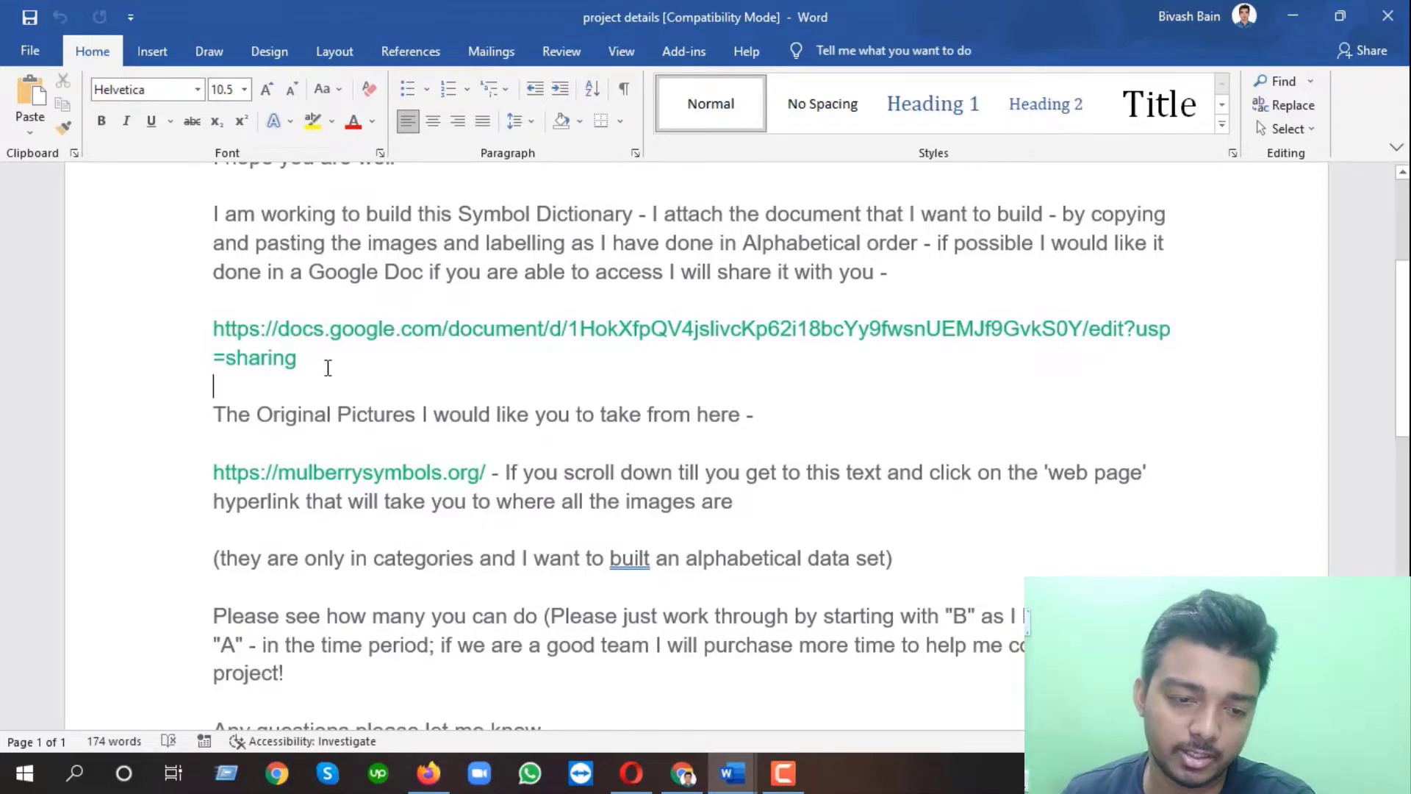
# Read the line about where to take the original pictures from, together with the mulberrysymbols.org link below it.
pyautogui.scroll(-1, 328, 365)
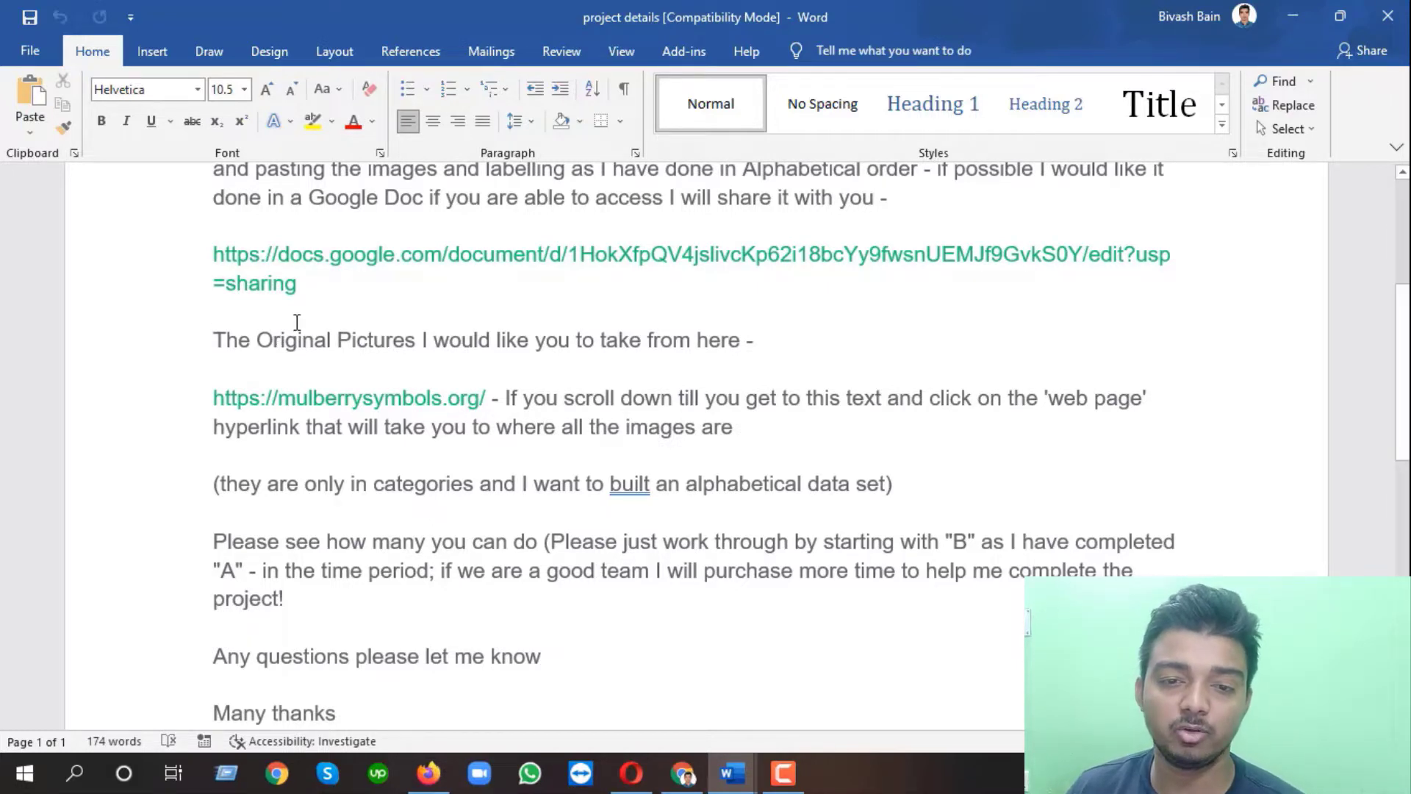
pyautogui.scroll(-1, 297, 323)
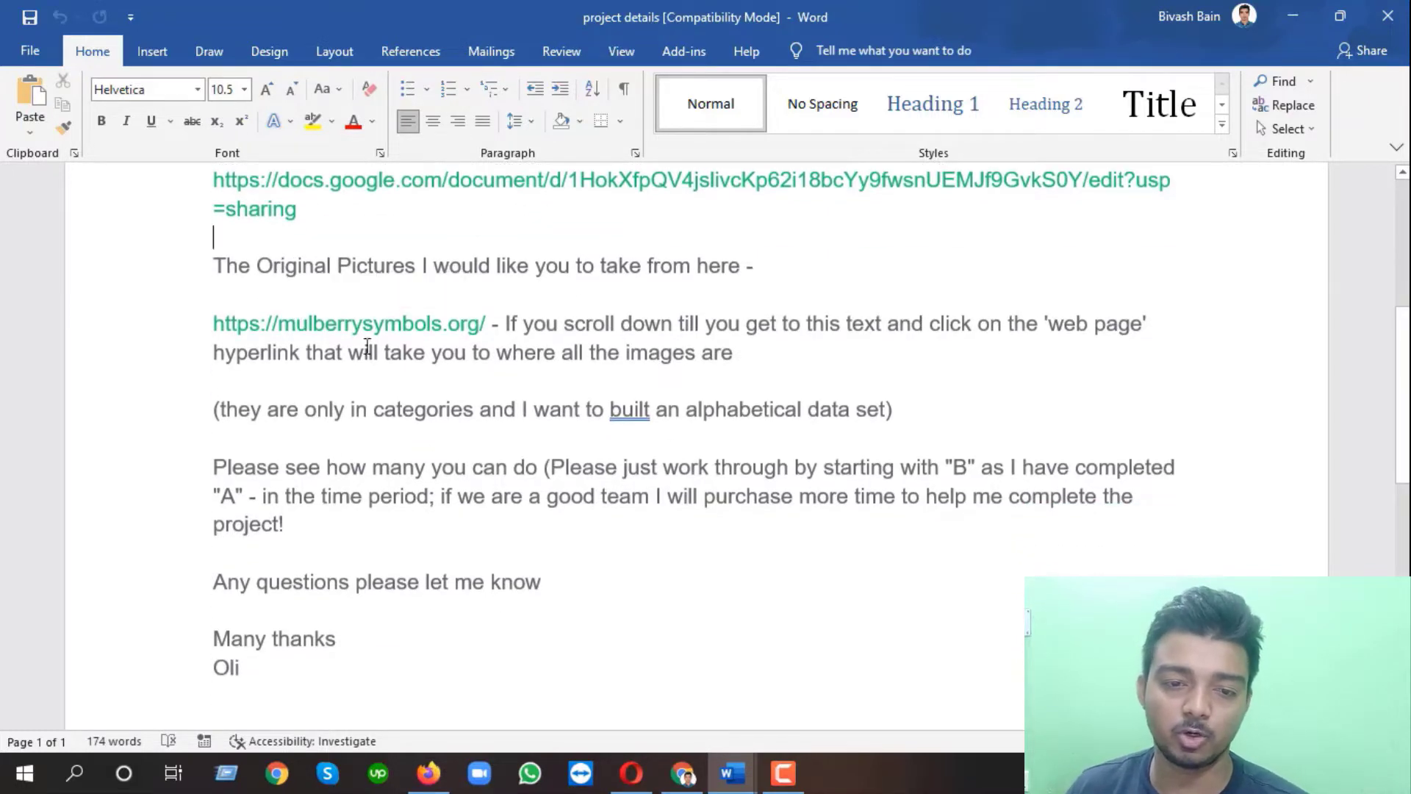
pyautogui.moveTo(218, 266); pyautogui.dragTo(763, 272)
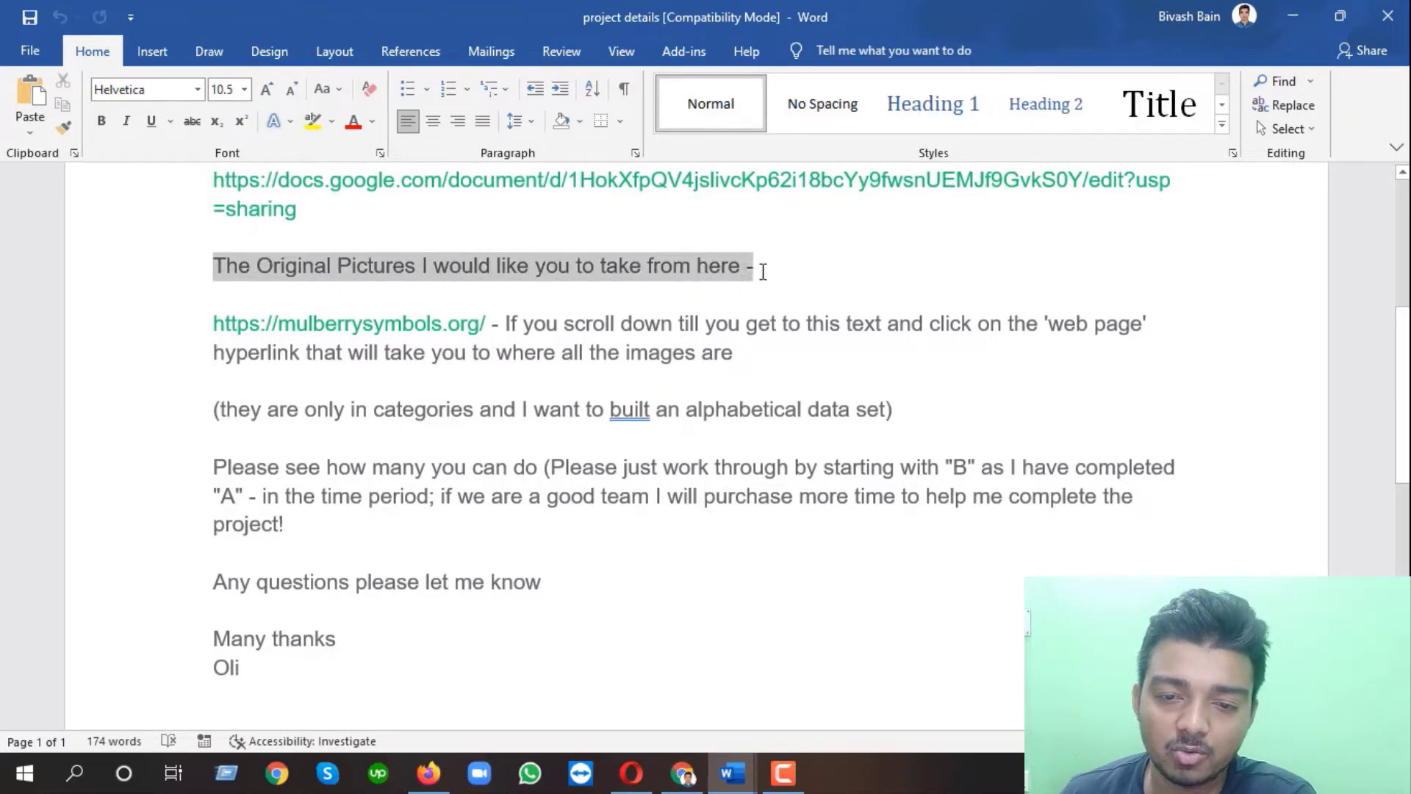
pyautogui.click(709, 266)
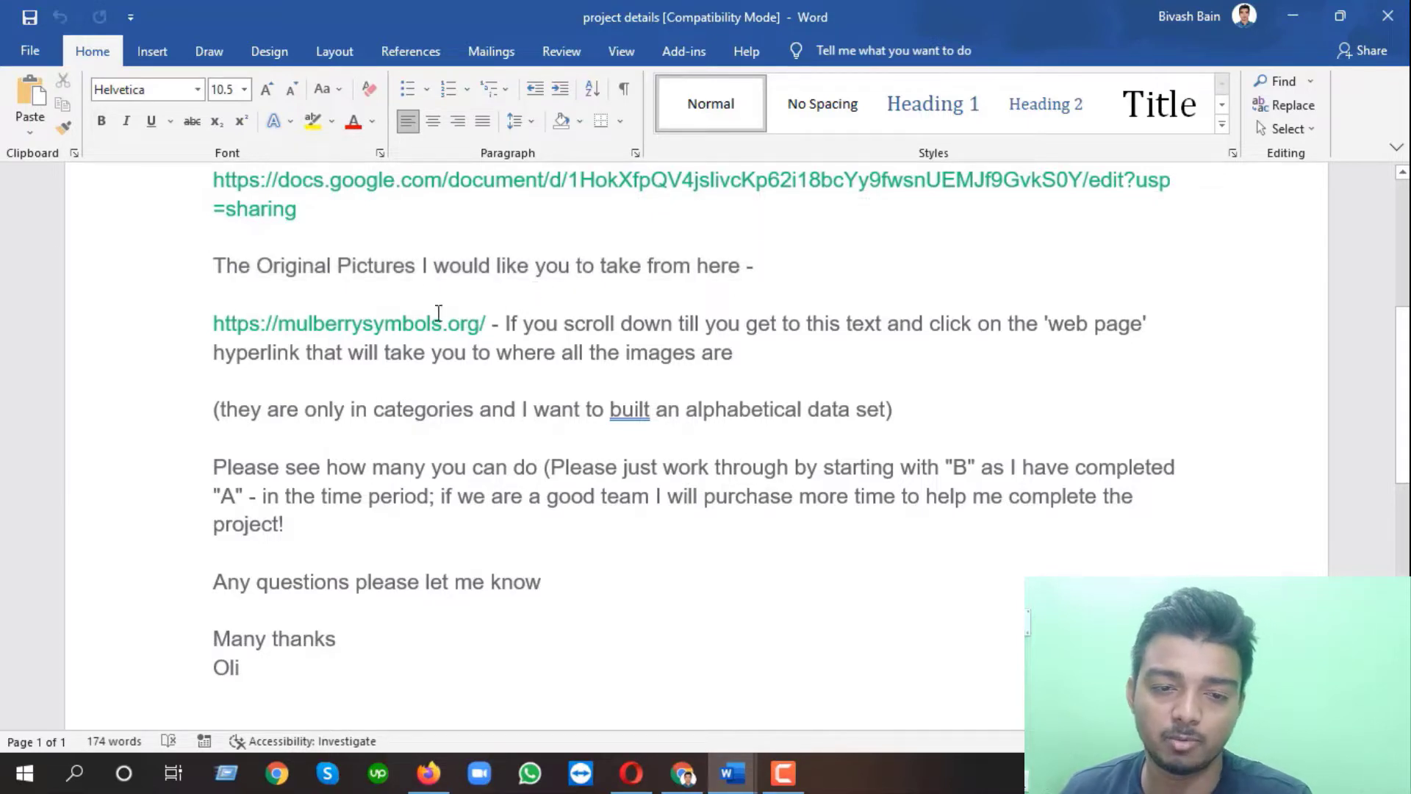
pyautogui.moveTo(205, 323); pyautogui.dragTo(460, 329)
pyautogui.click(545, 326)
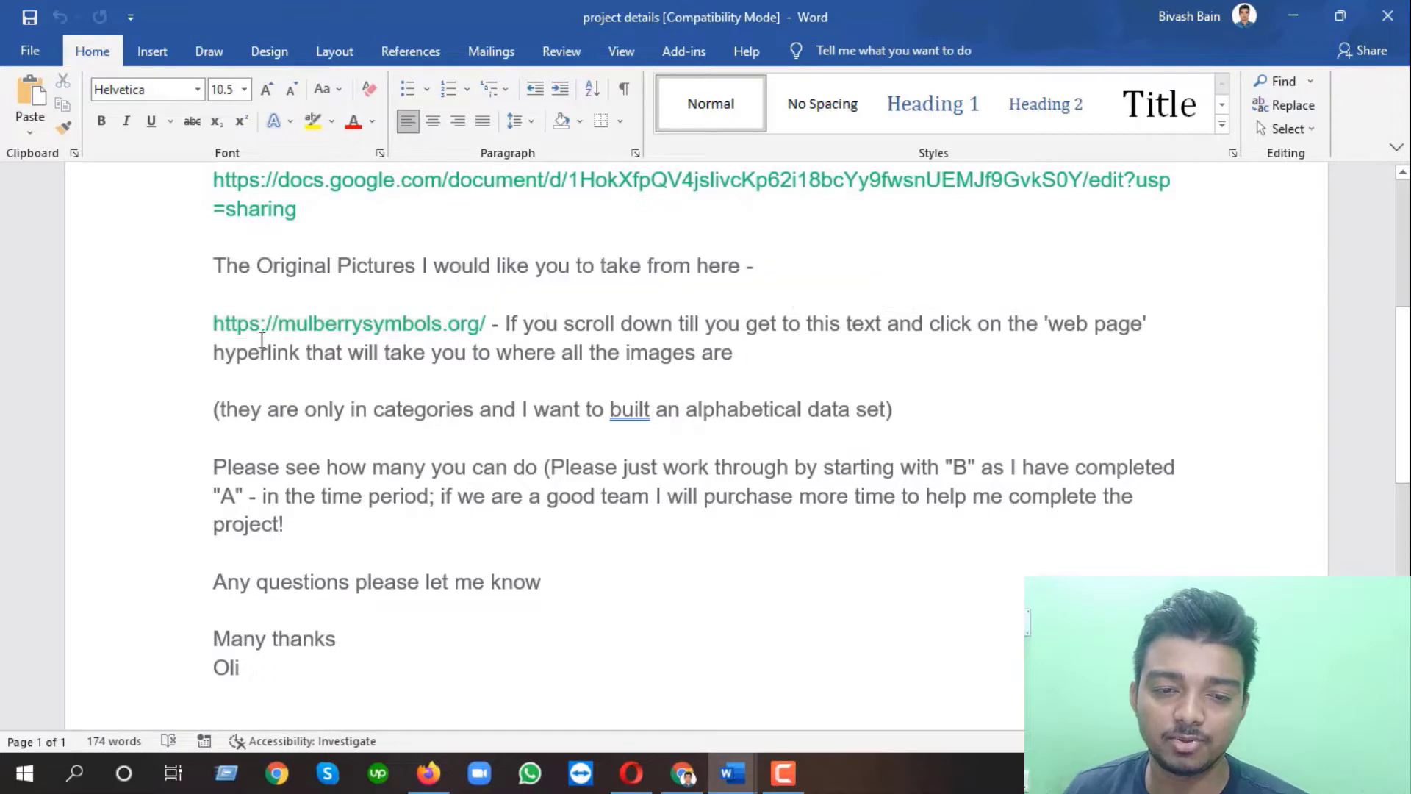
pyautogui.moveTo(213, 323); pyautogui.dragTo(474, 330)
pyautogui.rightClick(474, 331)
pyautogui.click(504, 360)
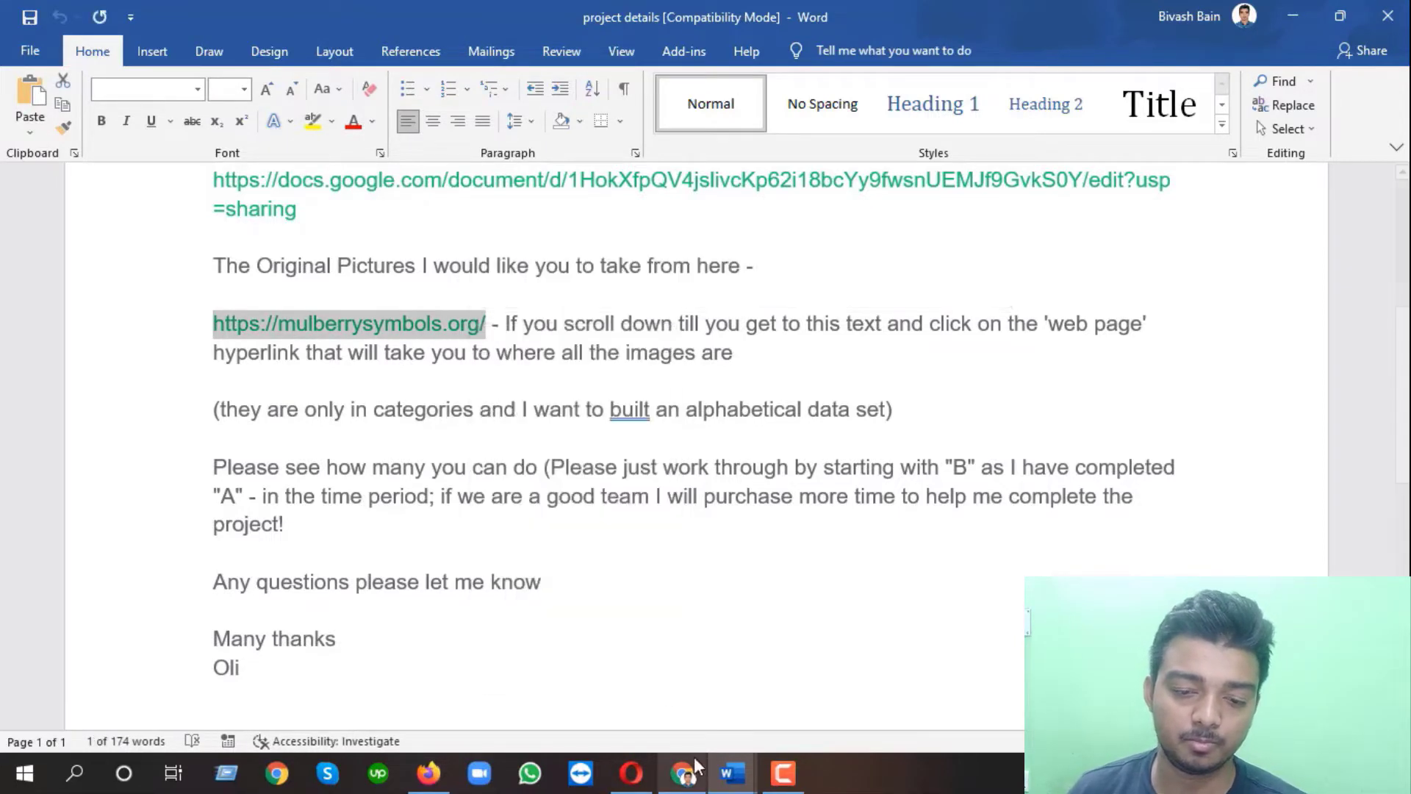
pyautogui.click(683, 772)
pyautogui.click(773, 17)
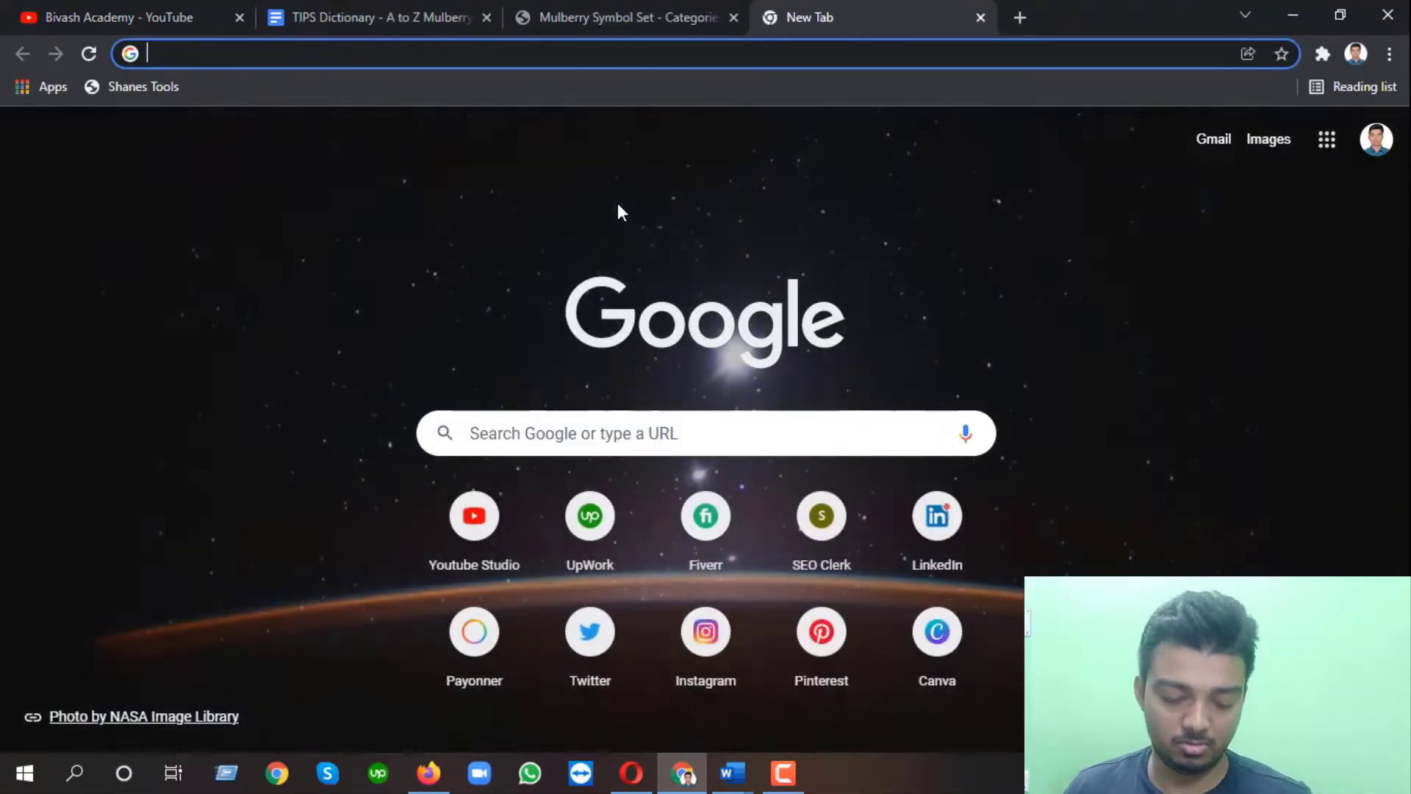
pyautogui.hotkey('ctrl', 'v')
pyautogui.press('Return')
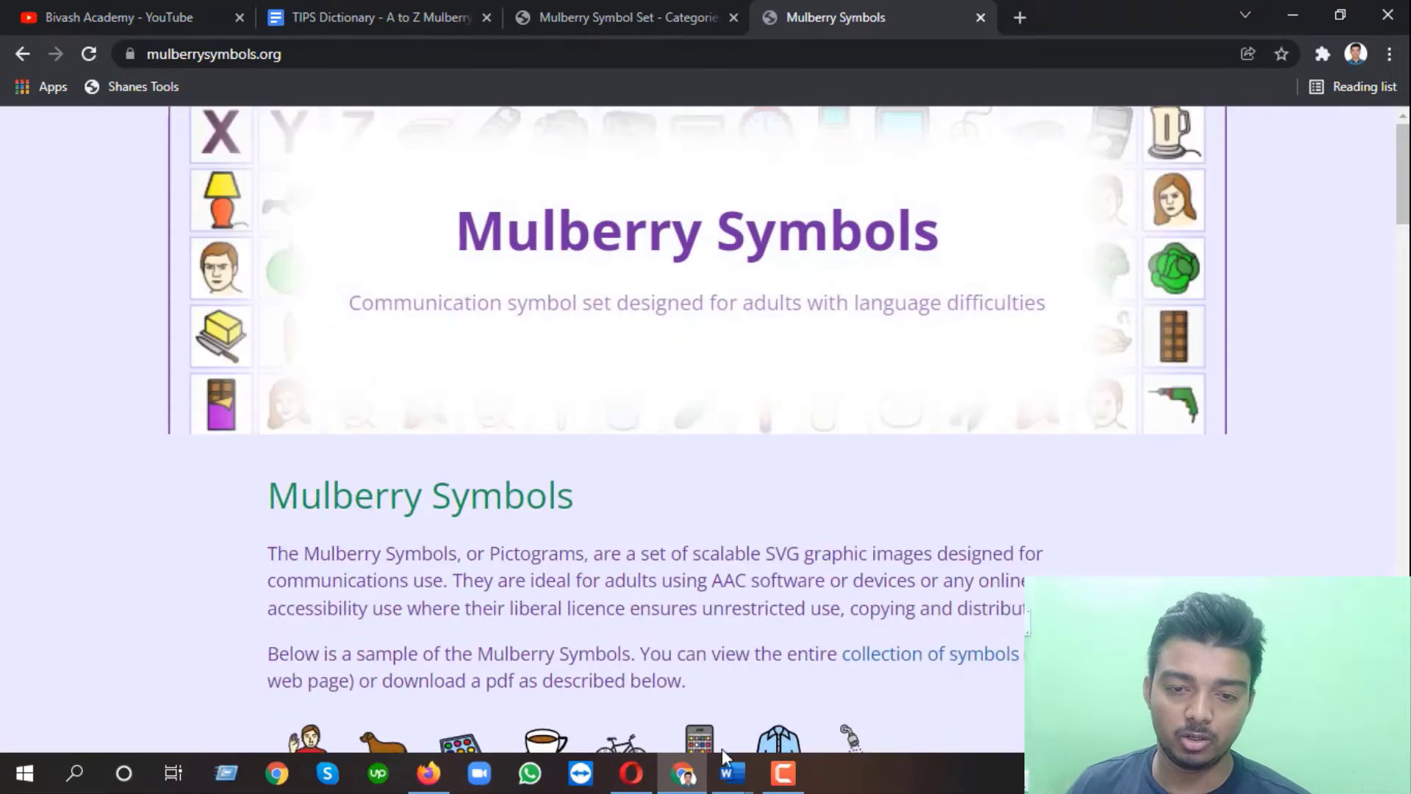
# Return to the Word brief and read the instruction about following the 'web page' hyperlink to reach all the images.
pyautogui.moveTo(730, 768)
pyautogui.click(650, 713)
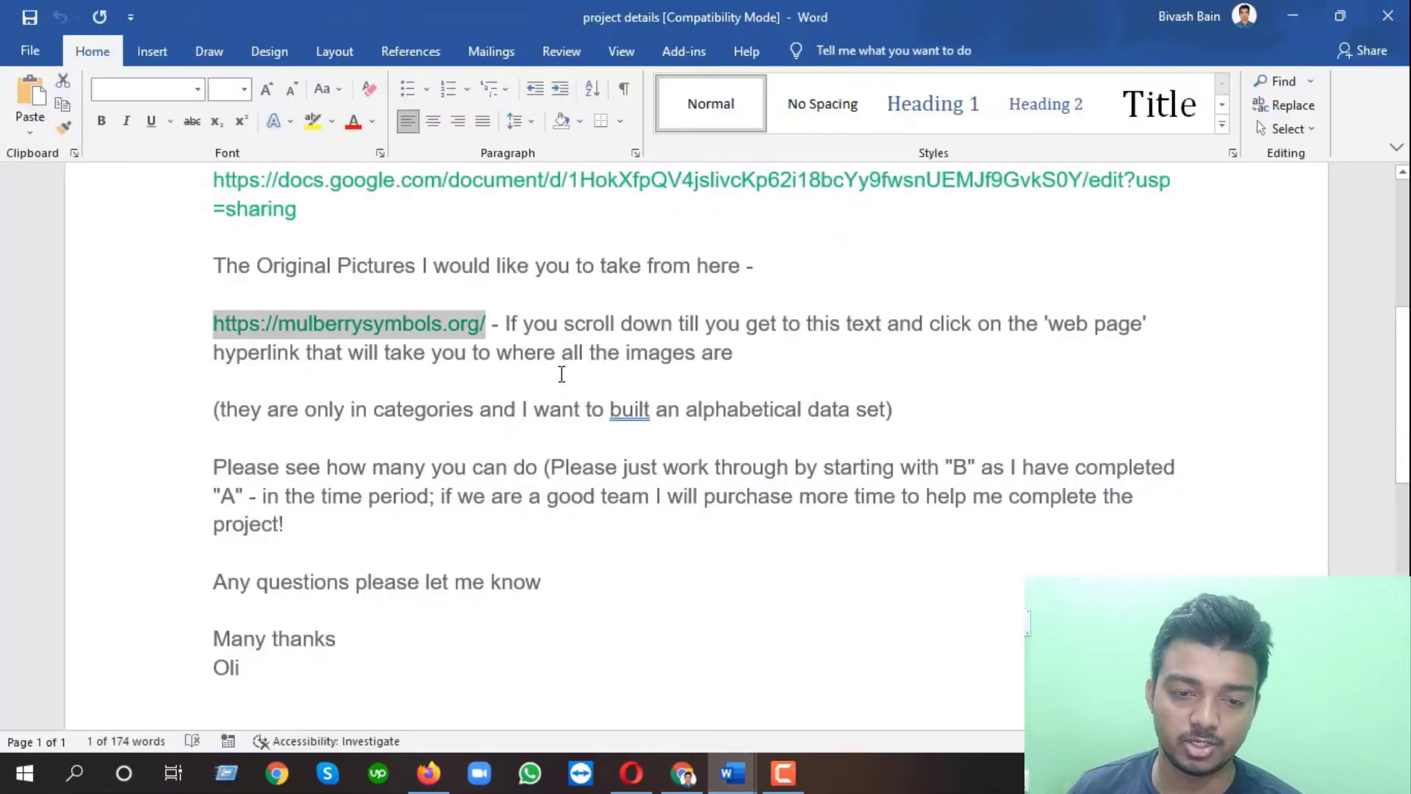
pyautogui.moveTo(507, 325); pyautogui.dragTo(1009, 327)
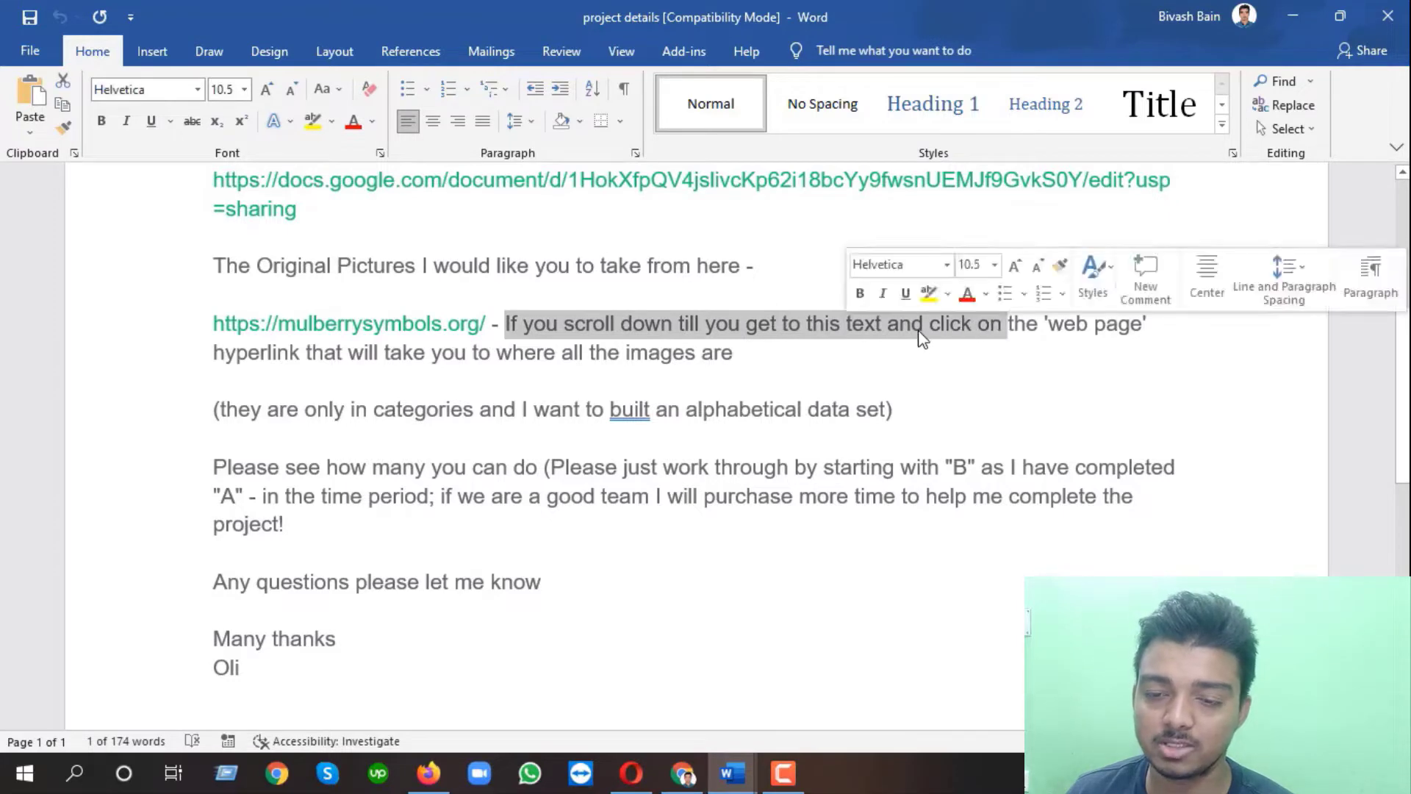
pyautogui.click(920, 328)
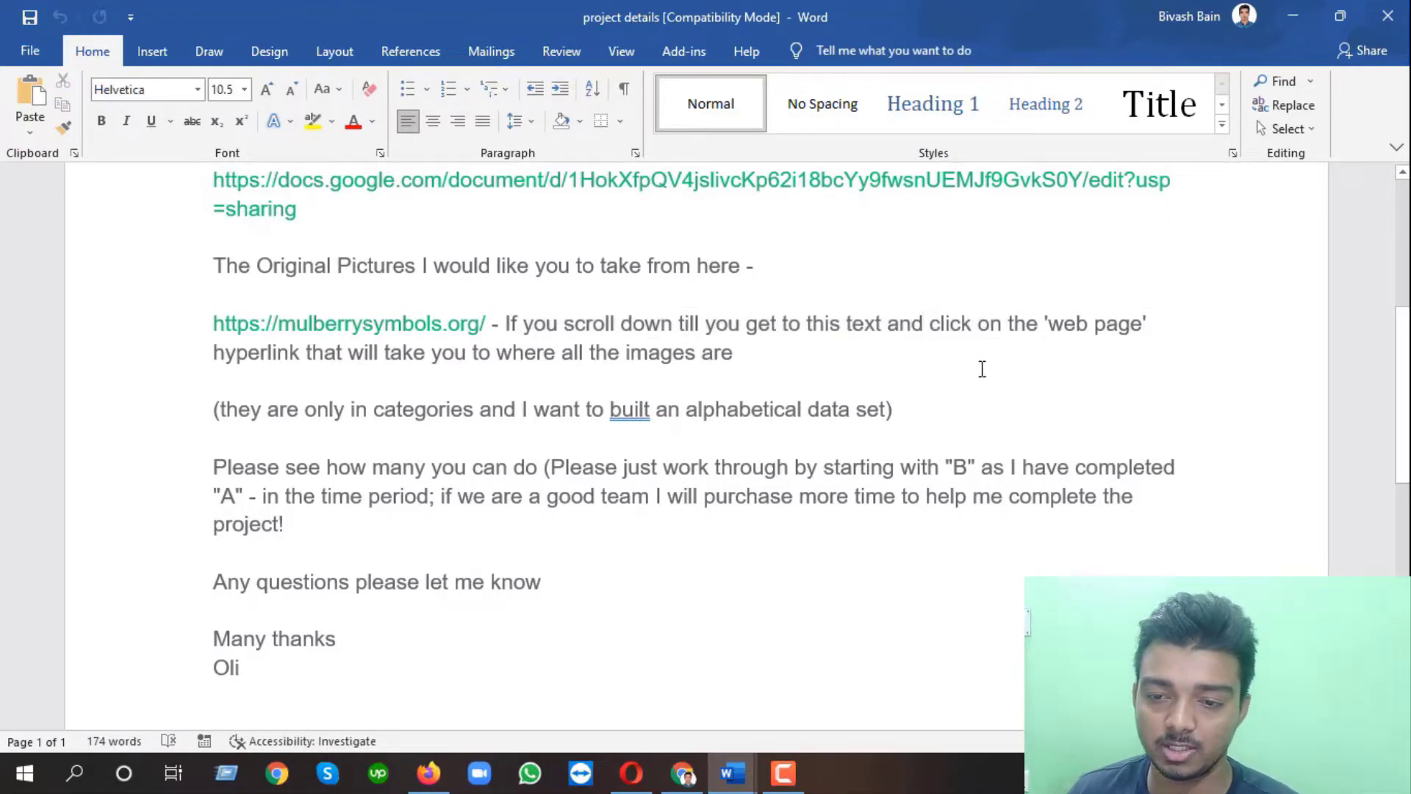
pyautogui.moveTo(1058, 327); pyautogui.dragTo(1130, 327)
pyautogui.moveTo(856, 329); pyautogui.dragTo(1042, 327)
pyautogui.moveTo(221, 363); pyautogui.dragTo(614, 363)
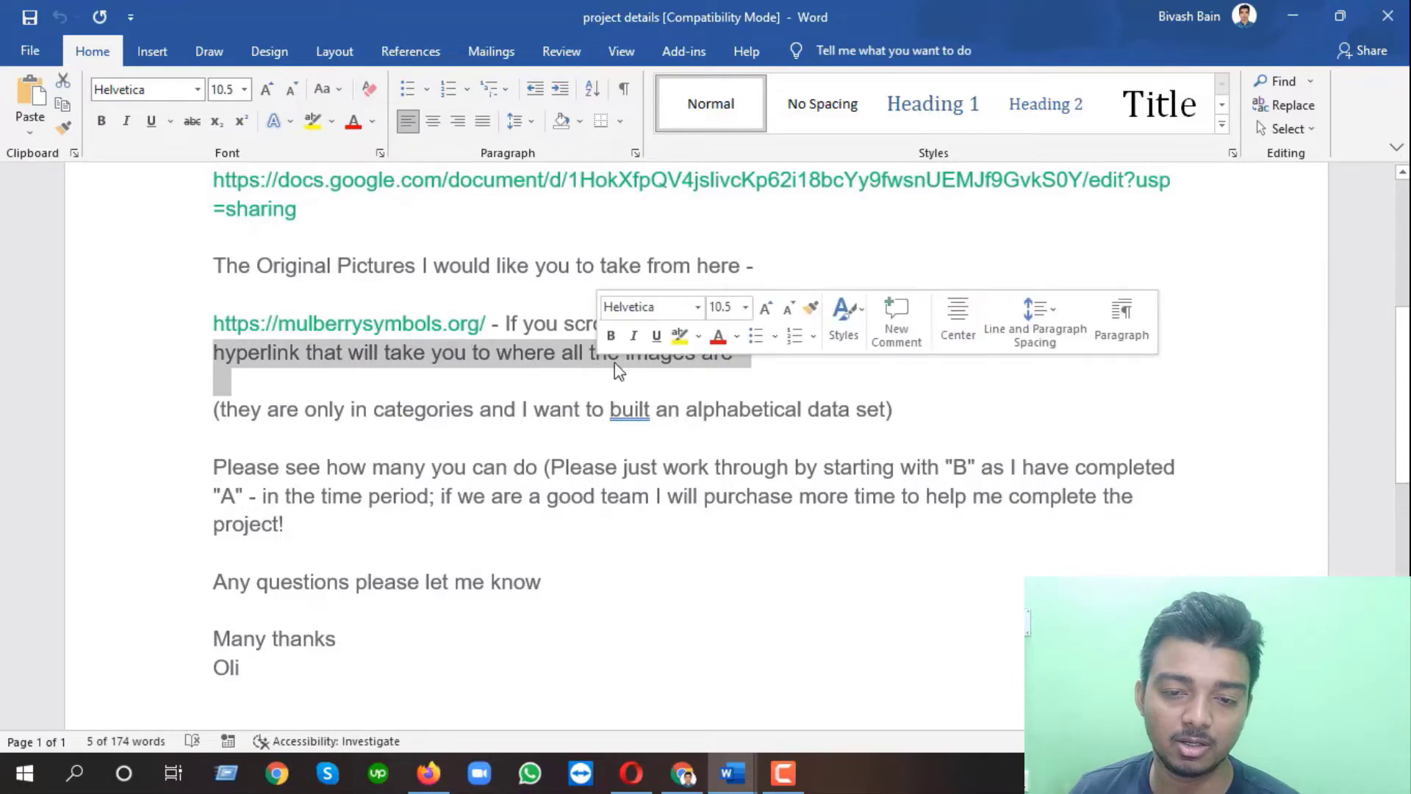
pyautogui.click(621, 357)
# Switch to Chrome and look through the Mulberry Symbols home page as far as its Downloads section.
pyautogui.click(683, 773)
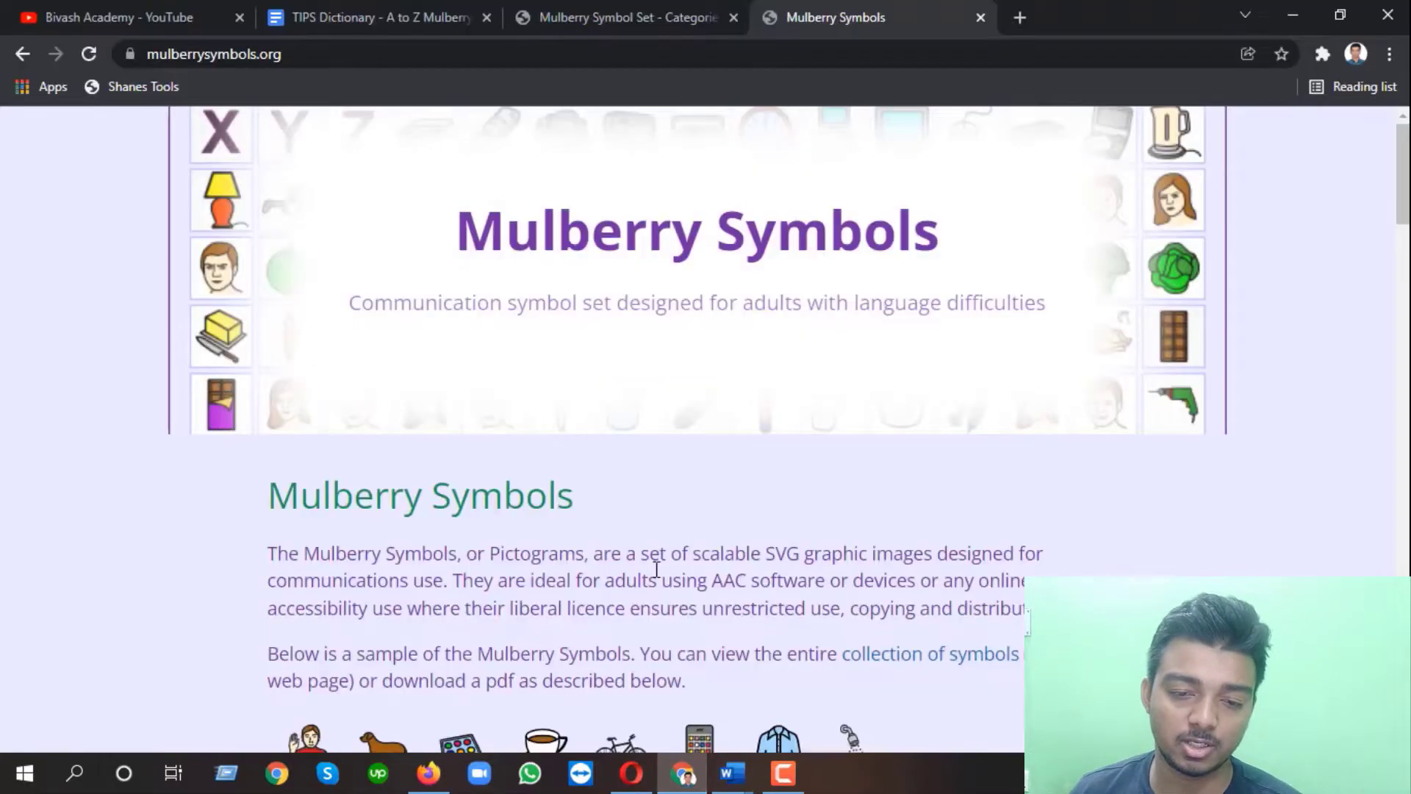
pyautogui.scroll(-3, 544, 475)
pyautogui.scroll(-8, 571, 346)
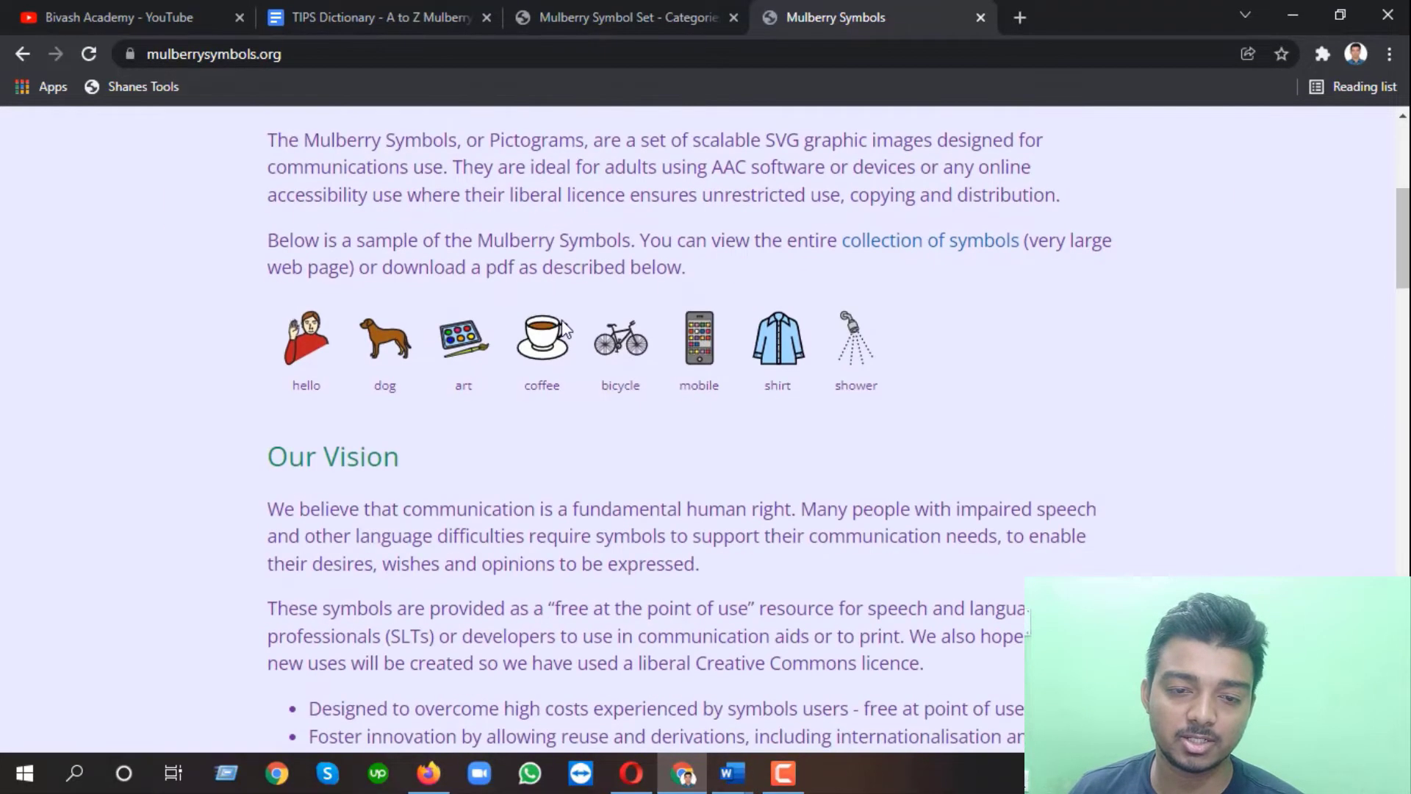
pyautogui.scroll(-7, 571, 346)
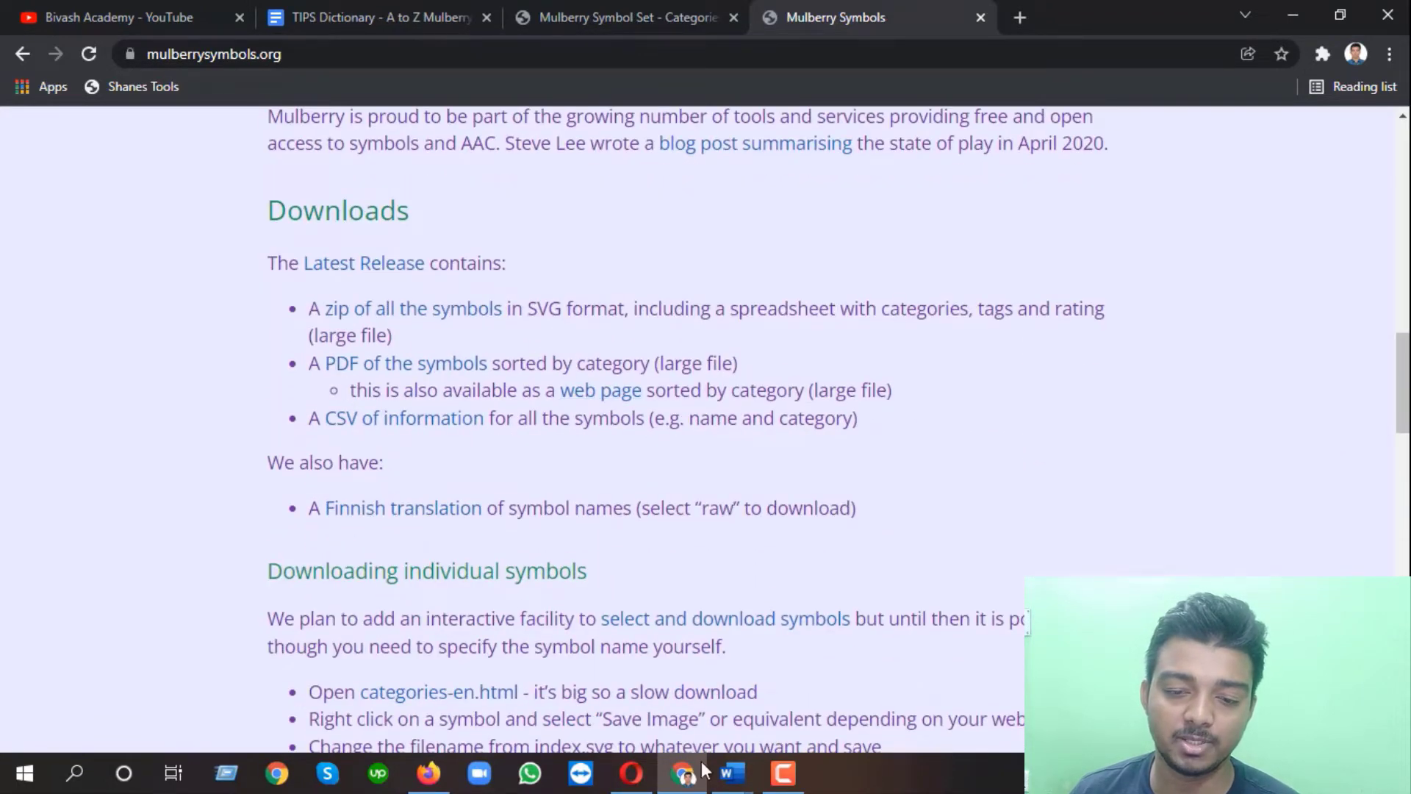
# Go back to the Word brief and recheck the 'web page' hyperlink wording in the picture source instruction.
pyautogui.click(732, 774)
pyautogui.click(677, 693)
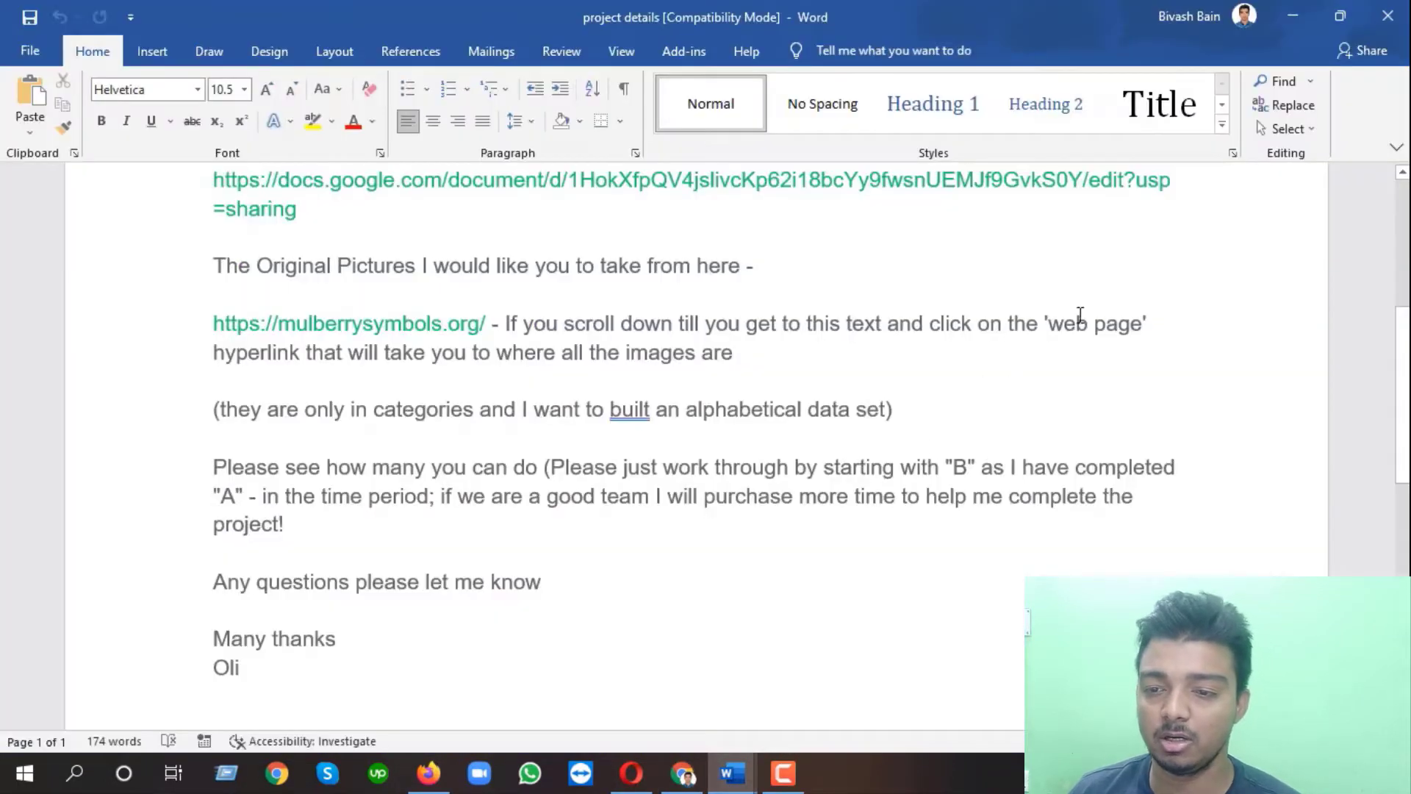
pyautogui.moveTo(1110, 329); pyautogui.dragTo(1048, 327)
pyautogui.click(876, 326)
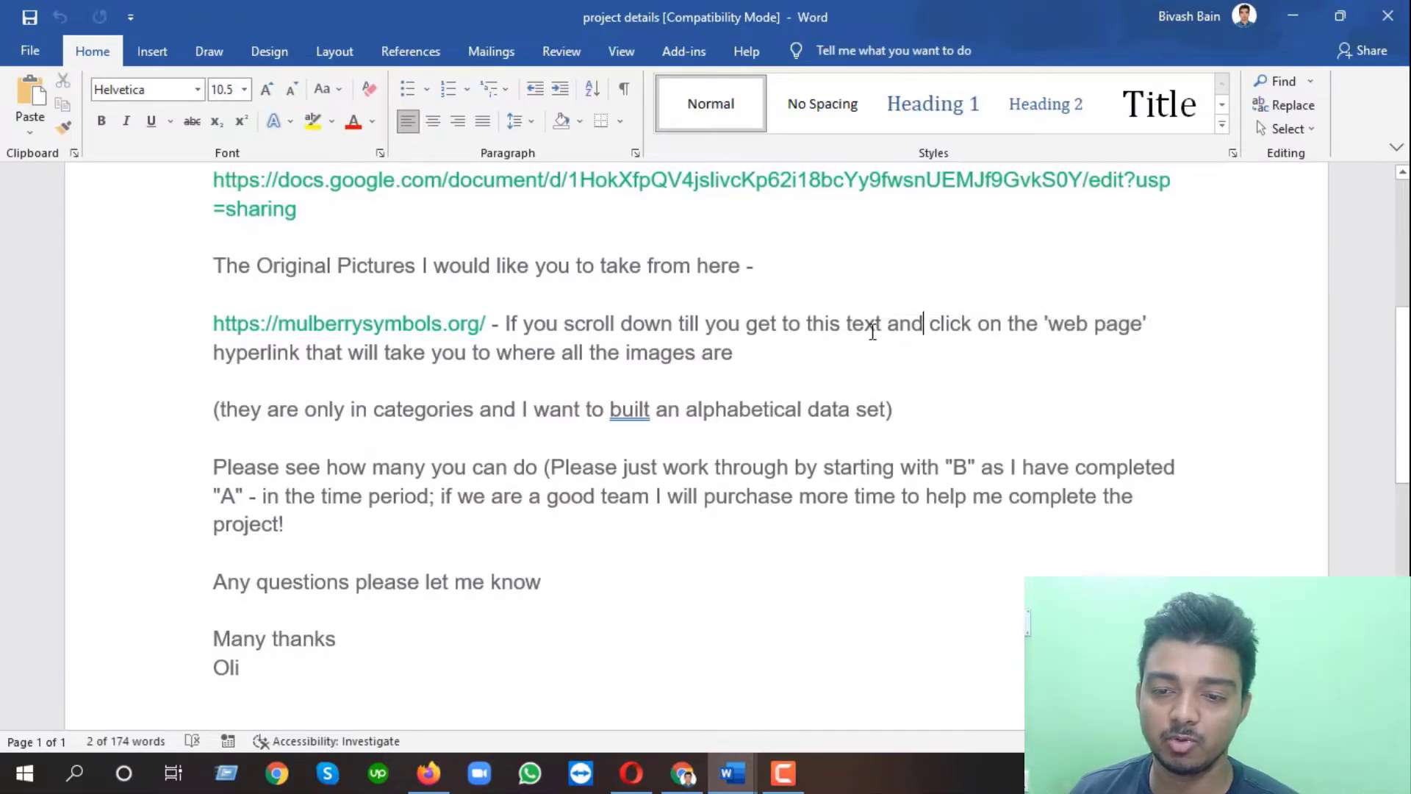
# Reread the hyperlink instruction in the brief, switch to Chrome and follow the 'web page' link for symbols sorted by category.
pyautogui.moveTo(876, 325); pyautogui.dragTo(1150, 325)
pyautogui.moveTo(255, 350); pyautogui.dragTo(344, 352)
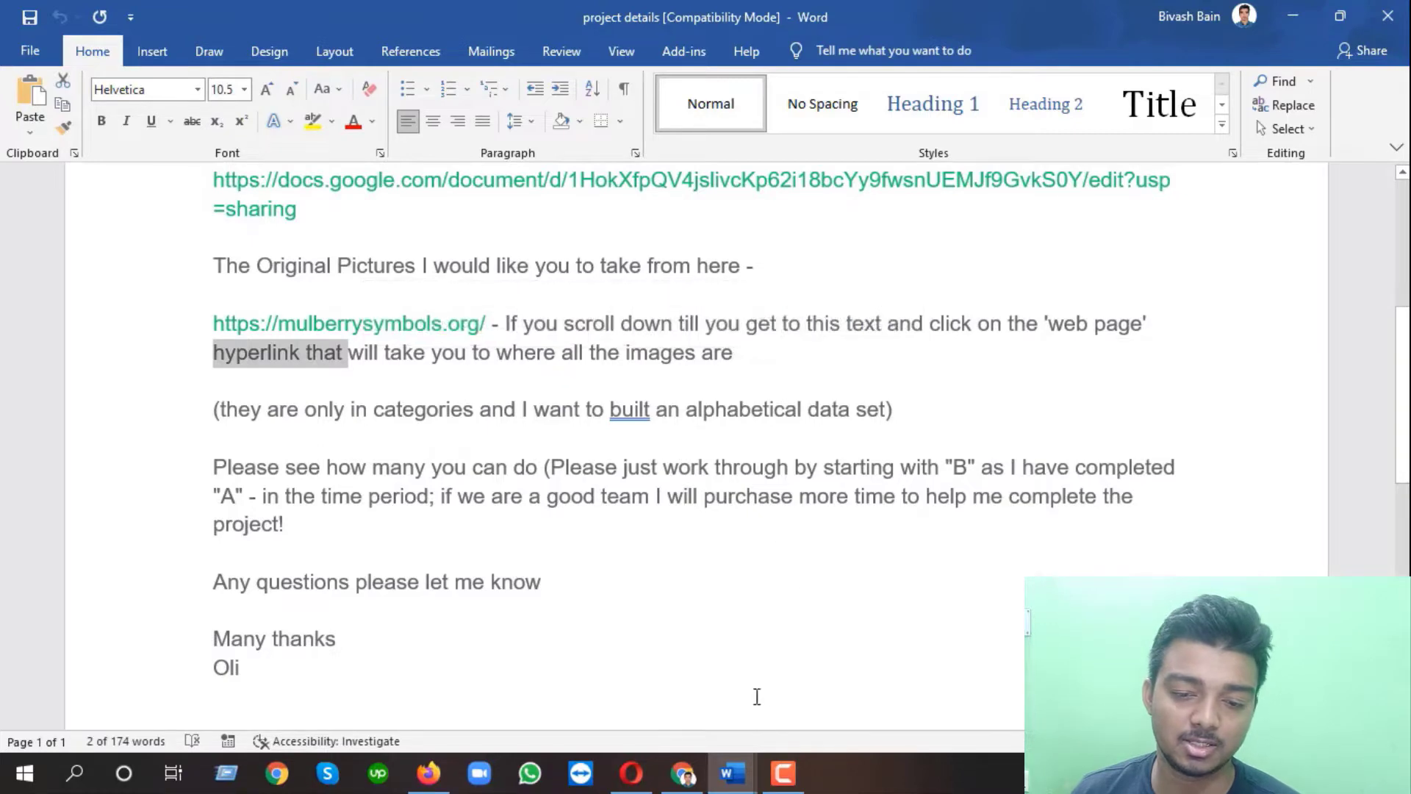
pyautogui.click(682, 772)
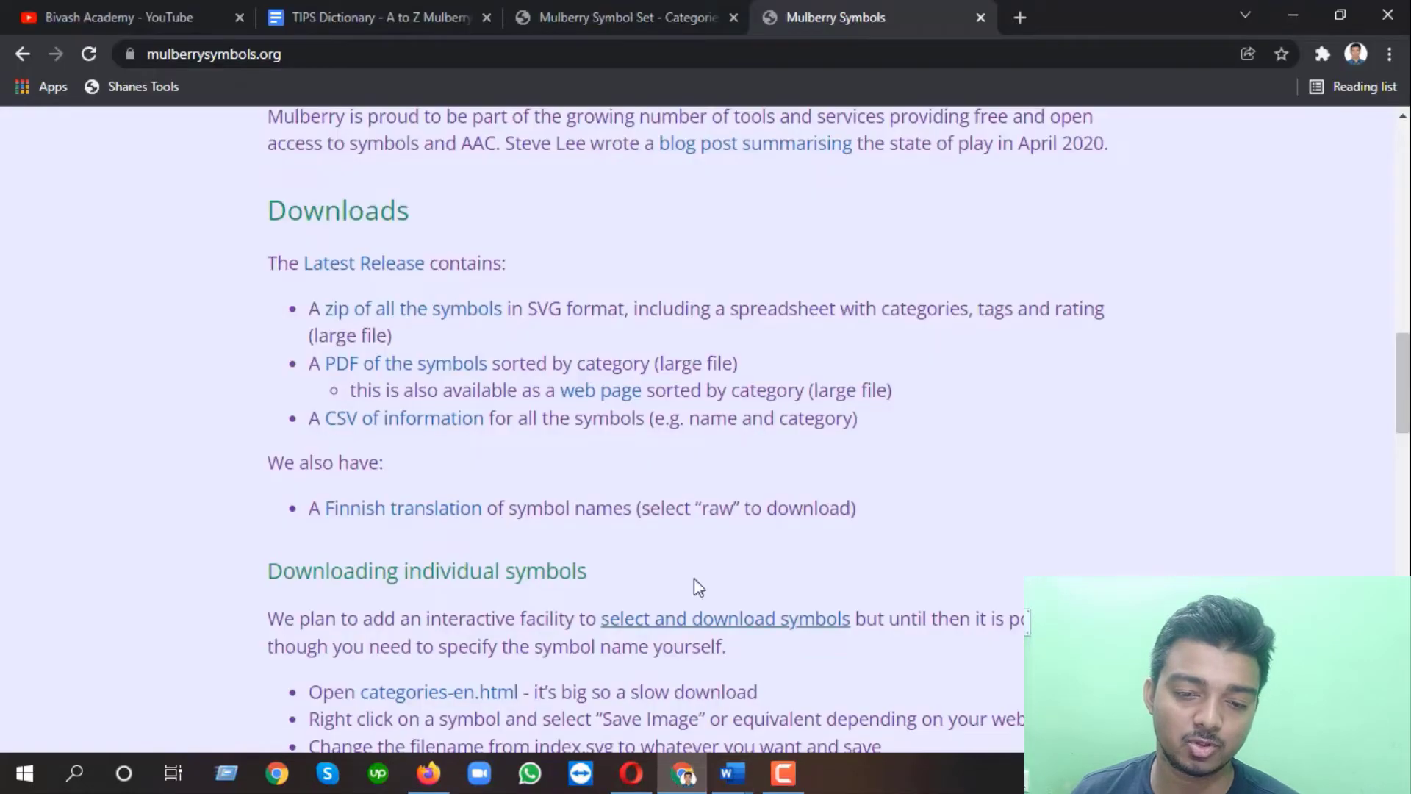
pyautogui.click(614, 393)
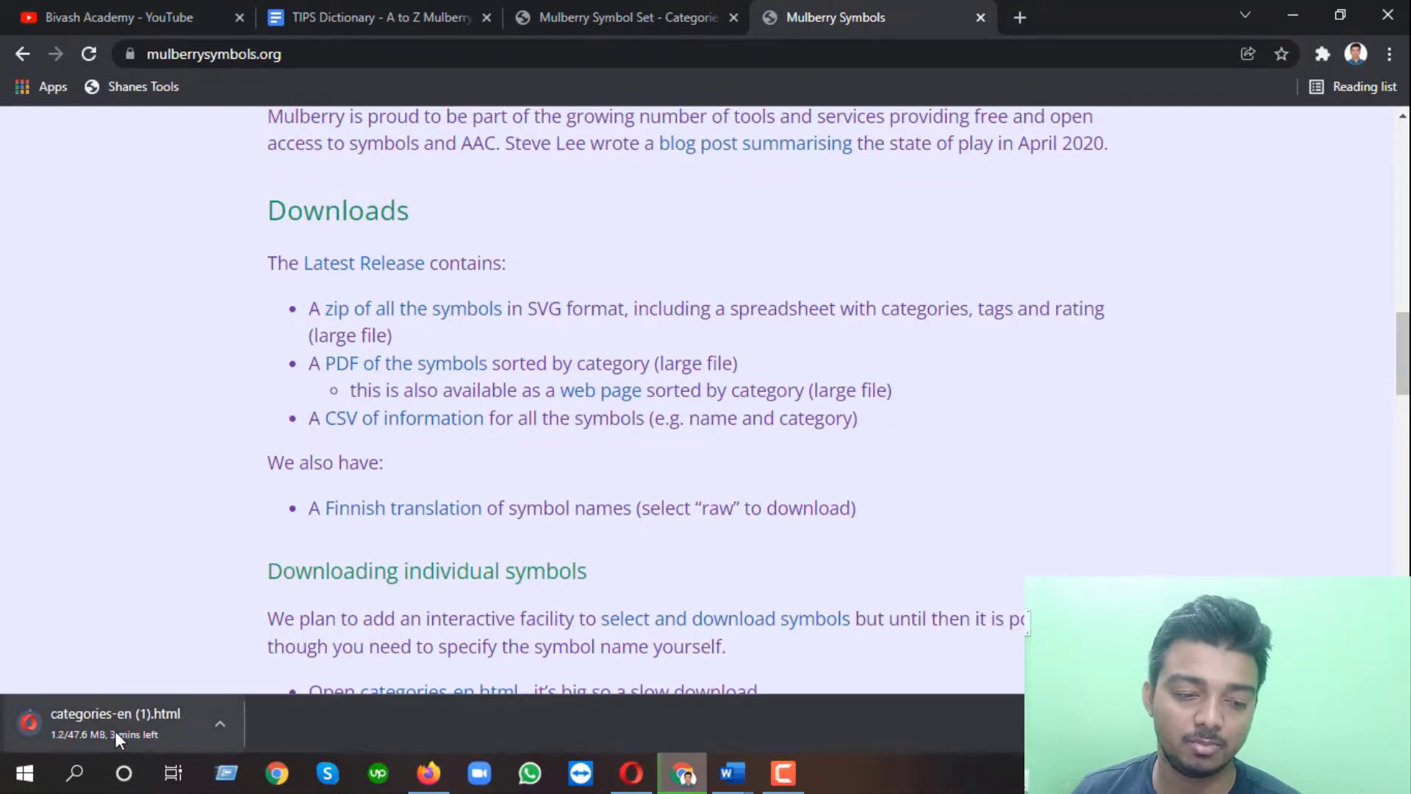
# Open the download list, cancel the categories-en (1).html download and close the list.
pyautogui.hotkey('ctrl', 'j')
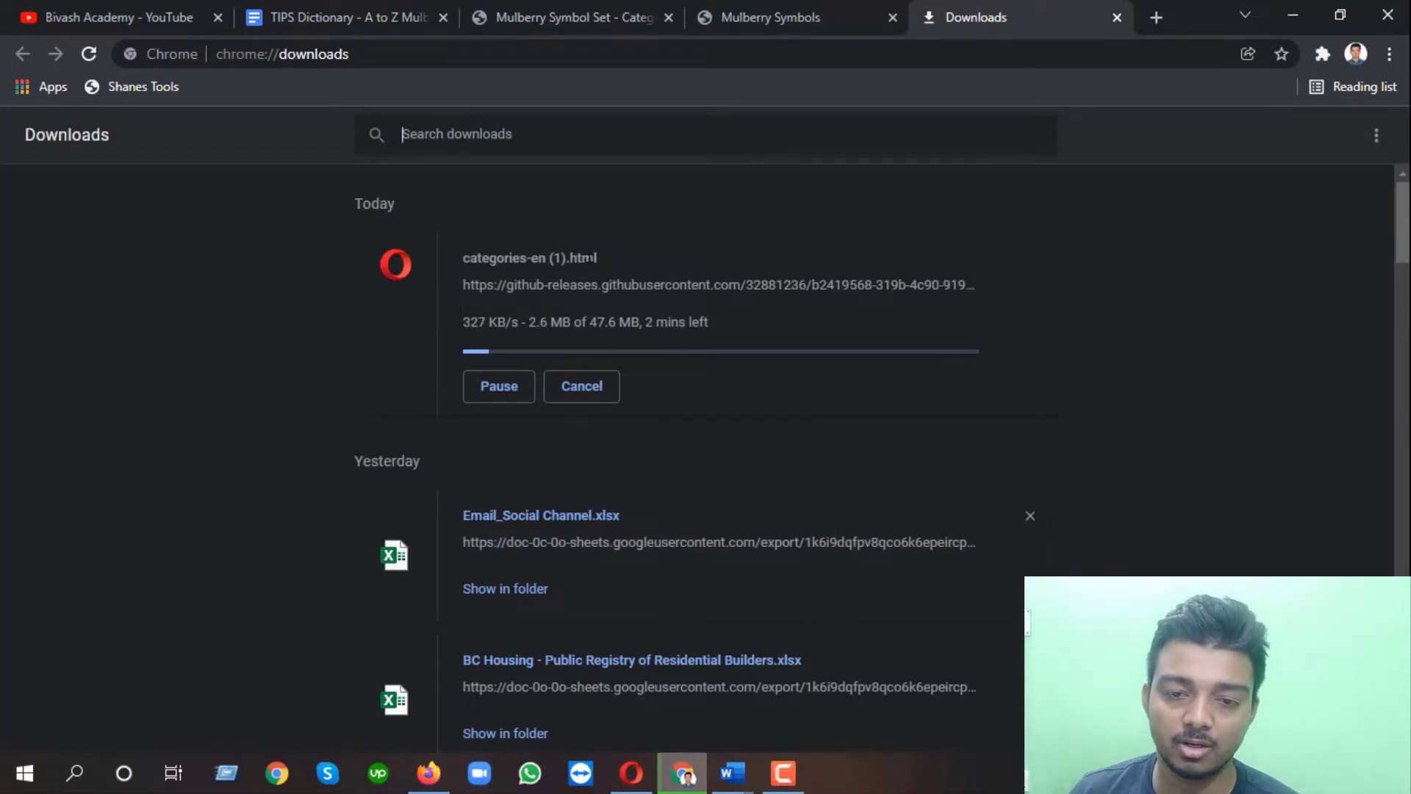
pyautogui.moveTo(610, 257); pyautogui.dragTo(457, 249)
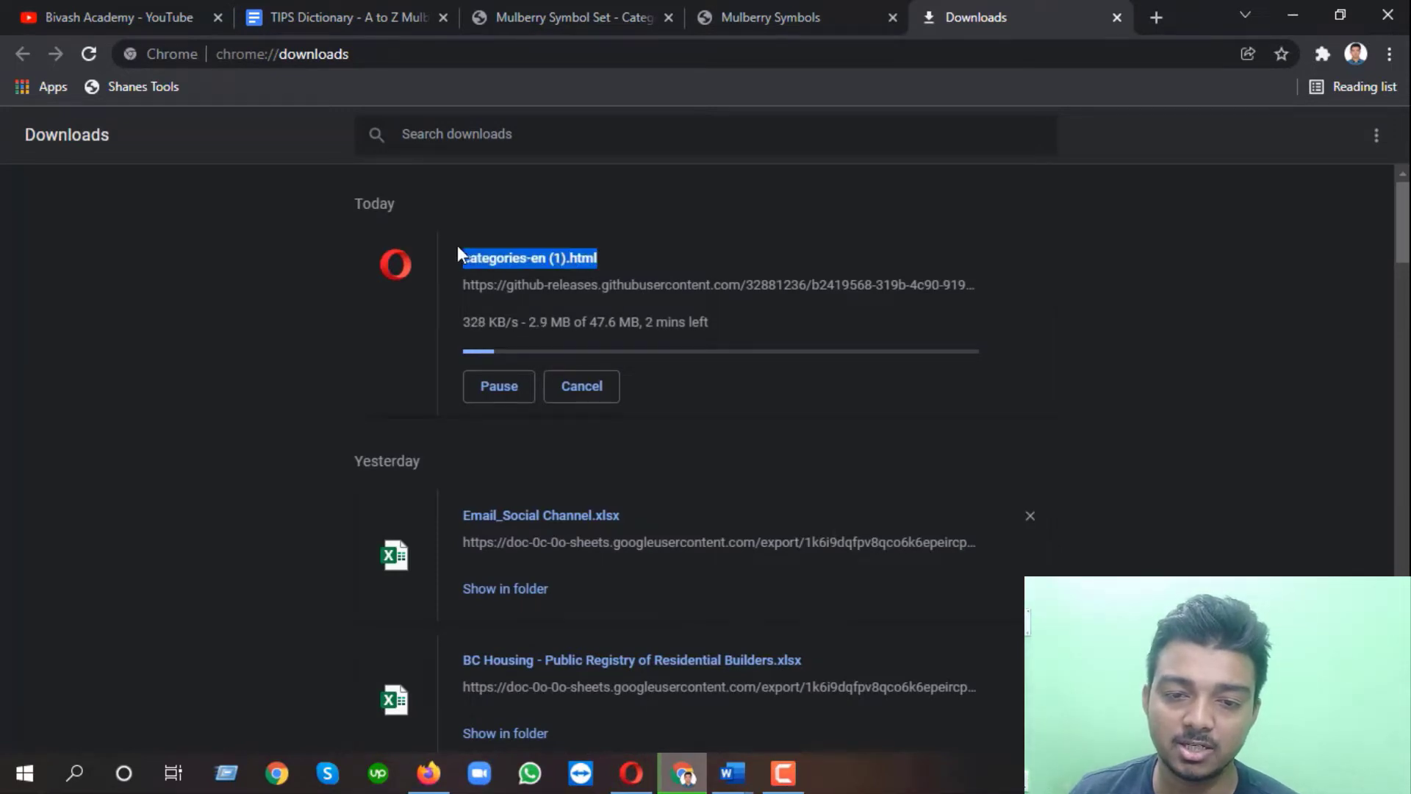
pyautogui.click(580, 387)
pyautogui.click(1116, 17)
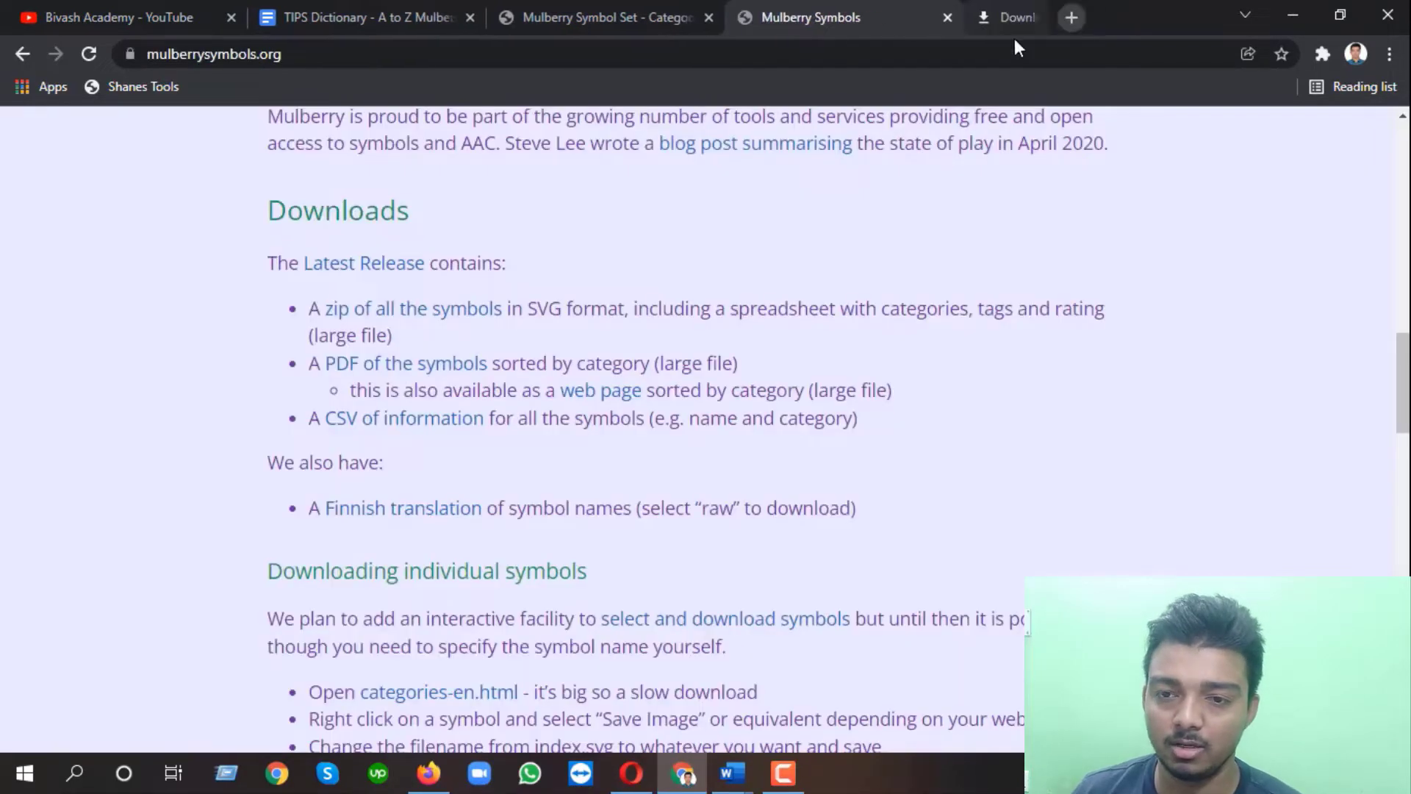
# Look through the animal categories in the already downloaded categories-en.html page.
pyautogui.click(617, 17)
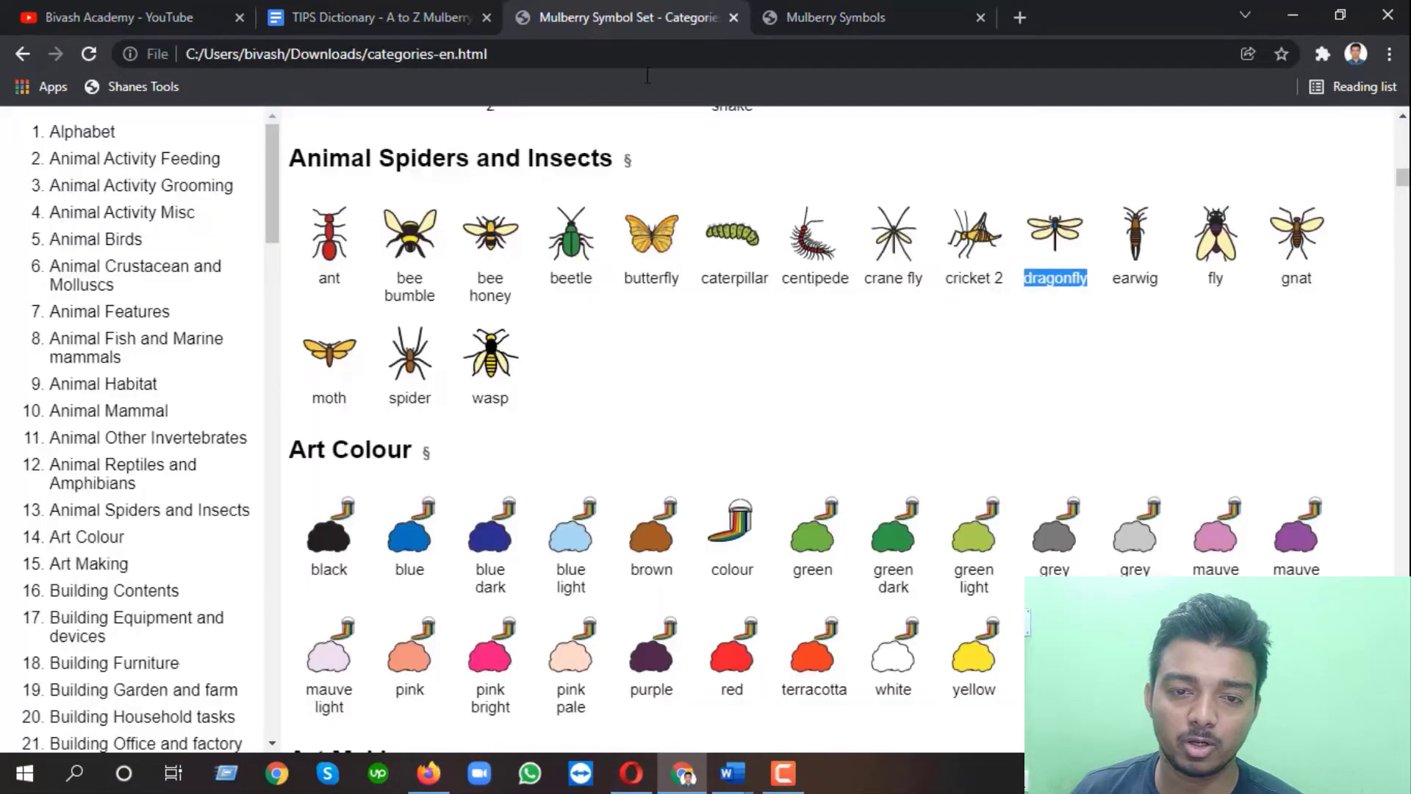
pyautogui.scroll(12, 562, 355)
pyautogui.scroll(-10, 557, 346)
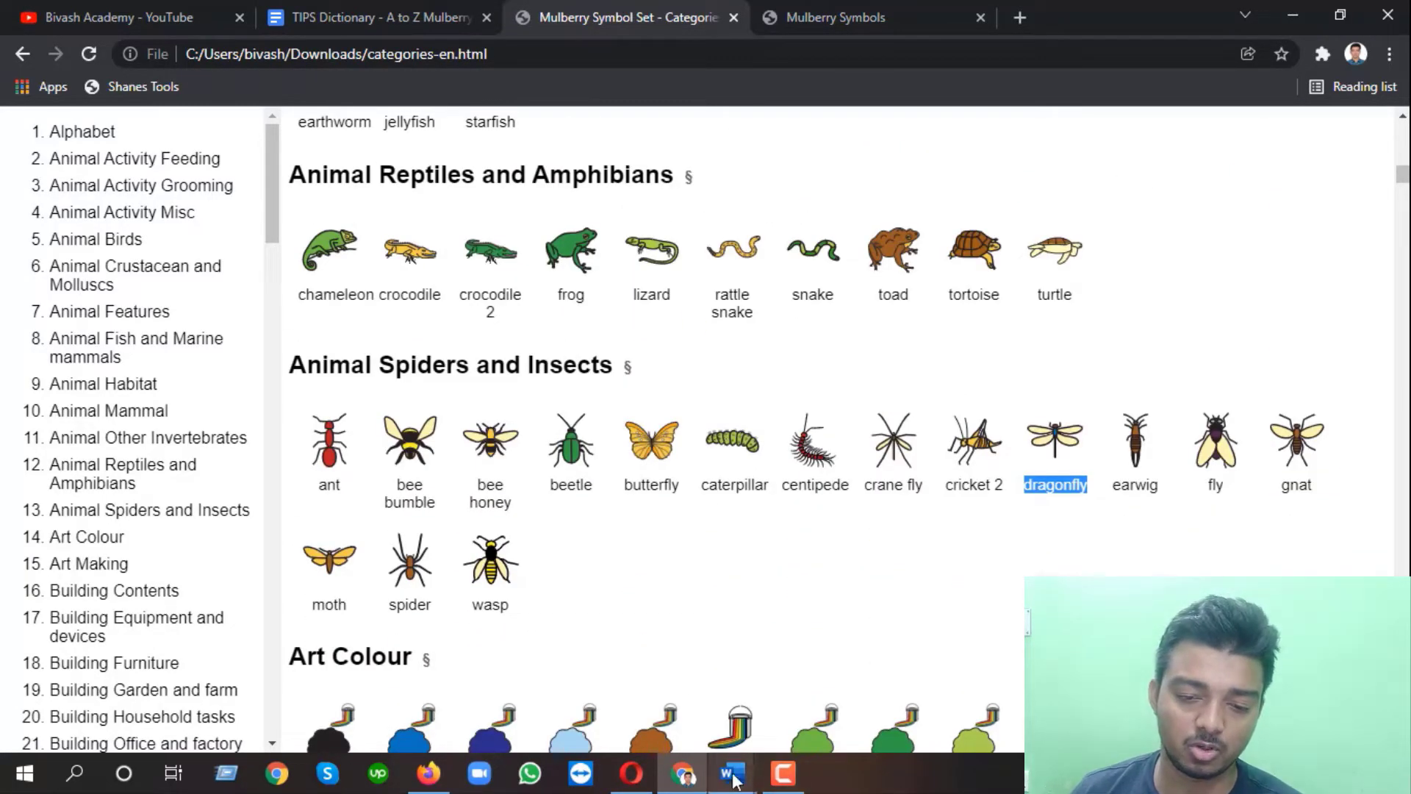
# Return to the Word brief and read the note about turning the categories into an alphabetical data set.
pyautogui.click(625, 683)
pyautogui.scroll(-1, 667, 508)
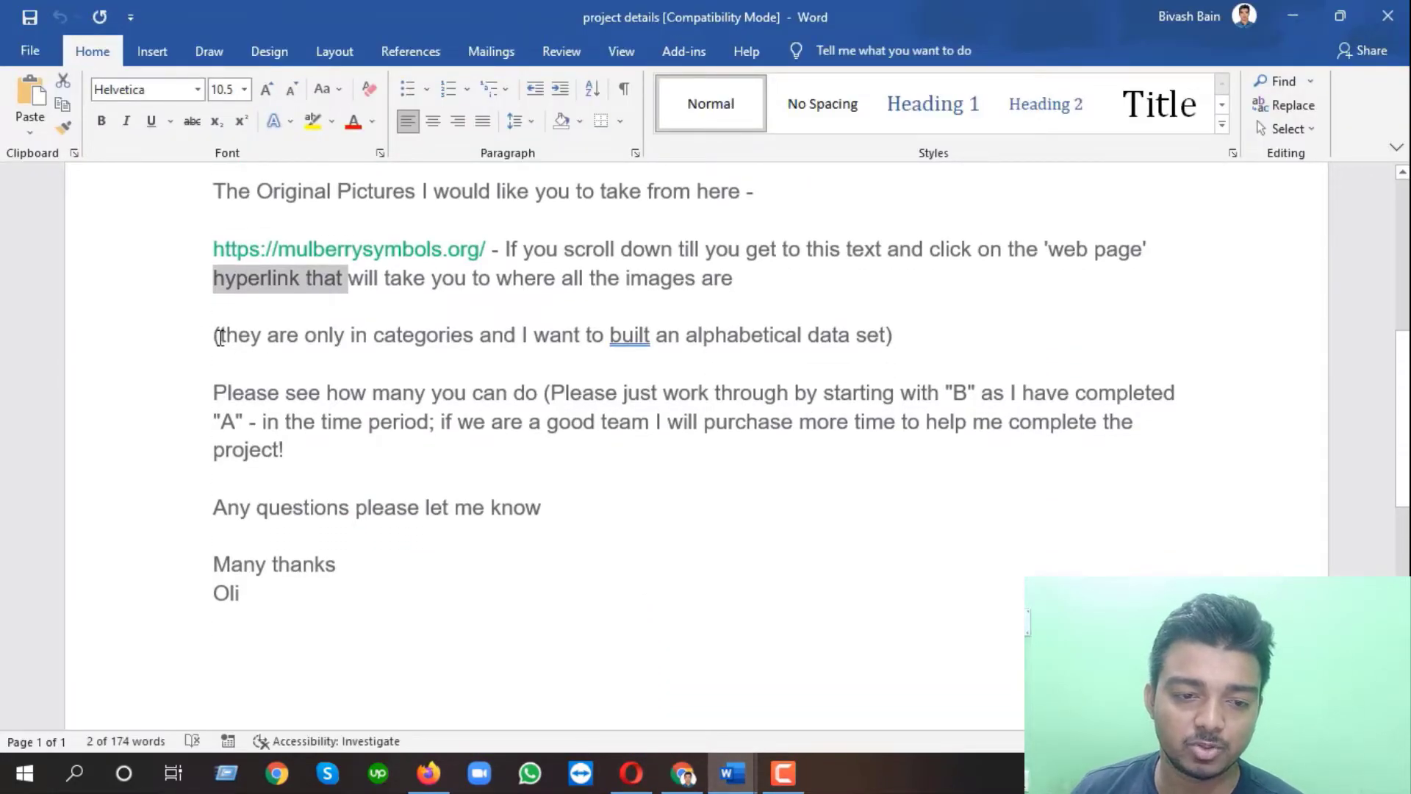
pyautogui.click(224, 337)
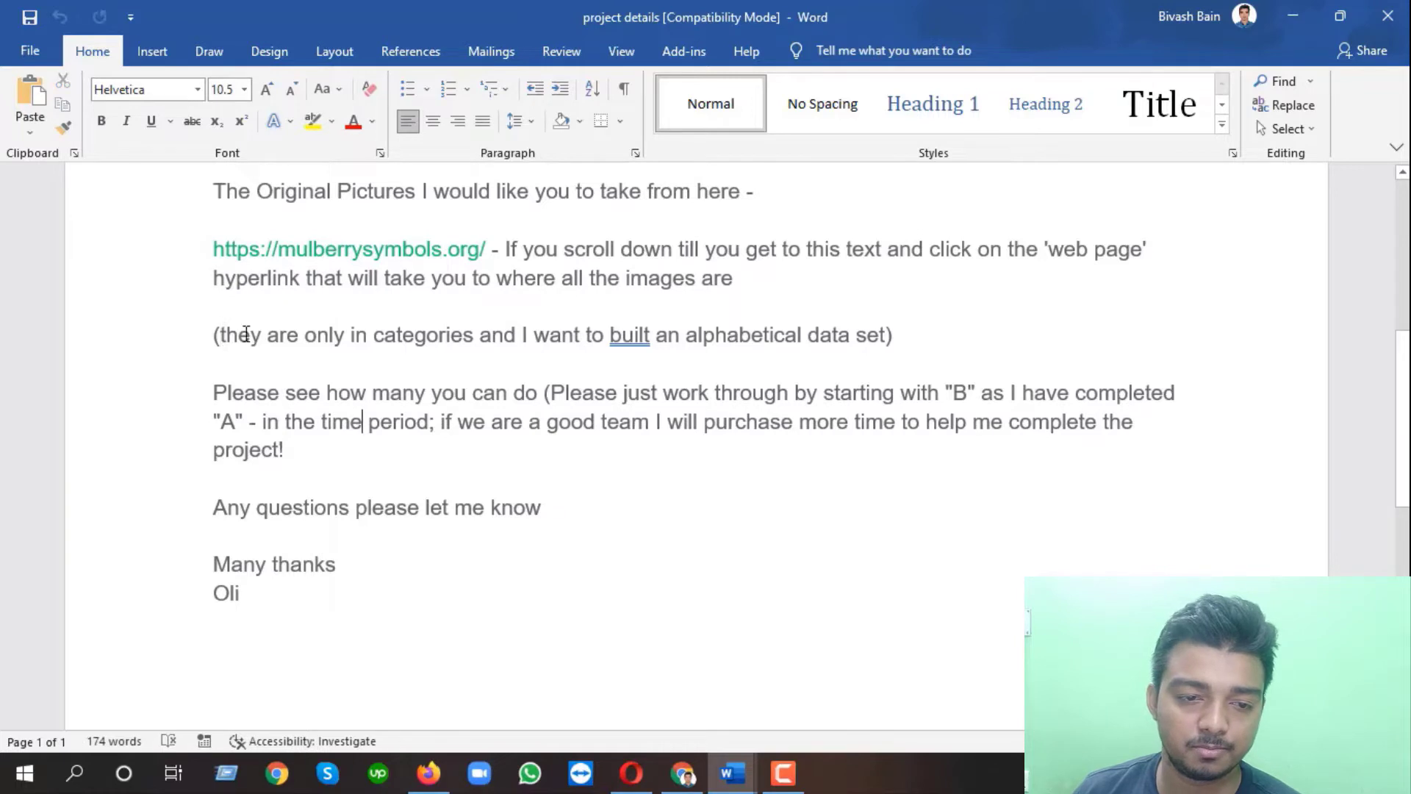
pyautogui.moveTo(247, 336); pyautogui.dragTo(845, 340)
pyautogui.moveTo(860, 344); pyautogui.dragTo(875, 344)
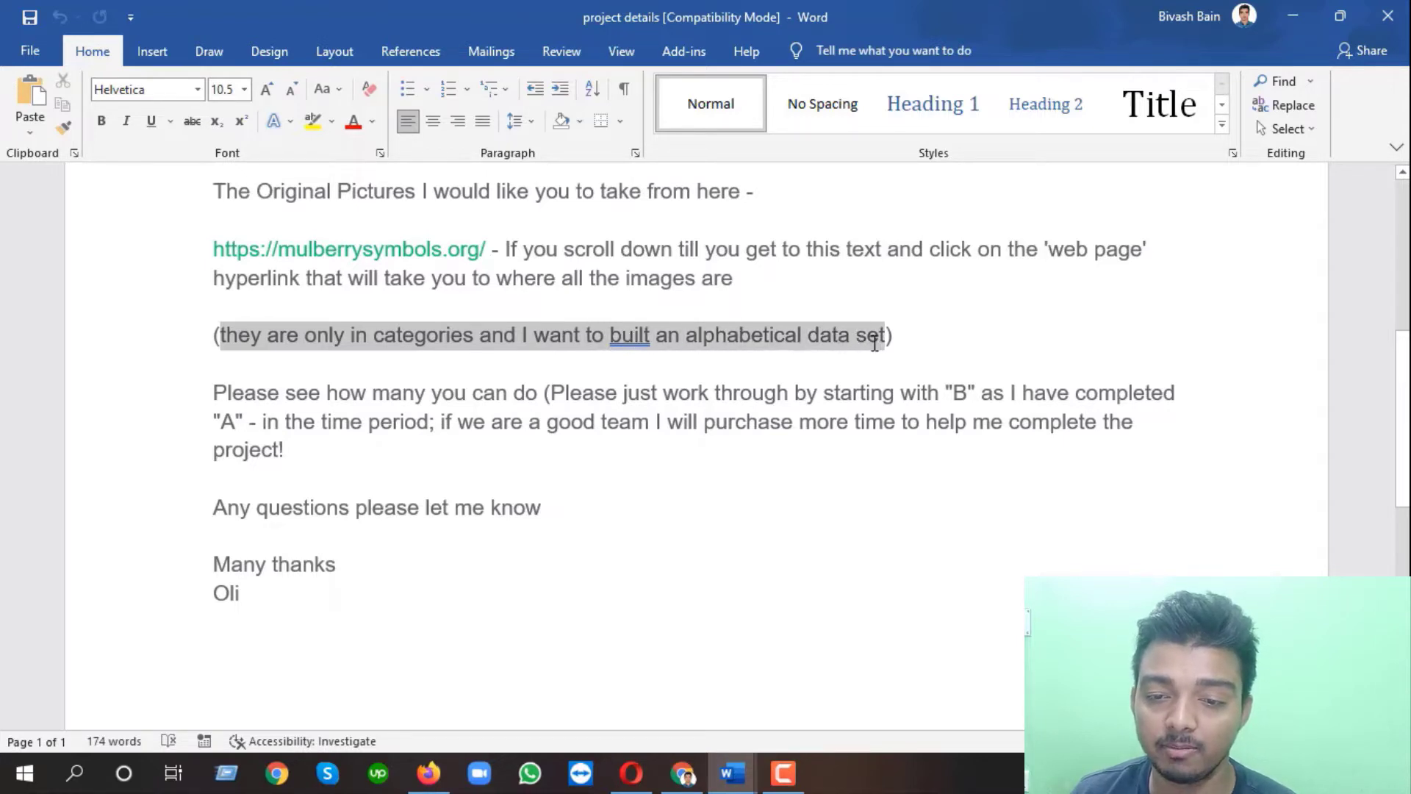
# Read the brief's request to work through as many symbols as possible, starting with "B".
pyautogui.click(352, 392)
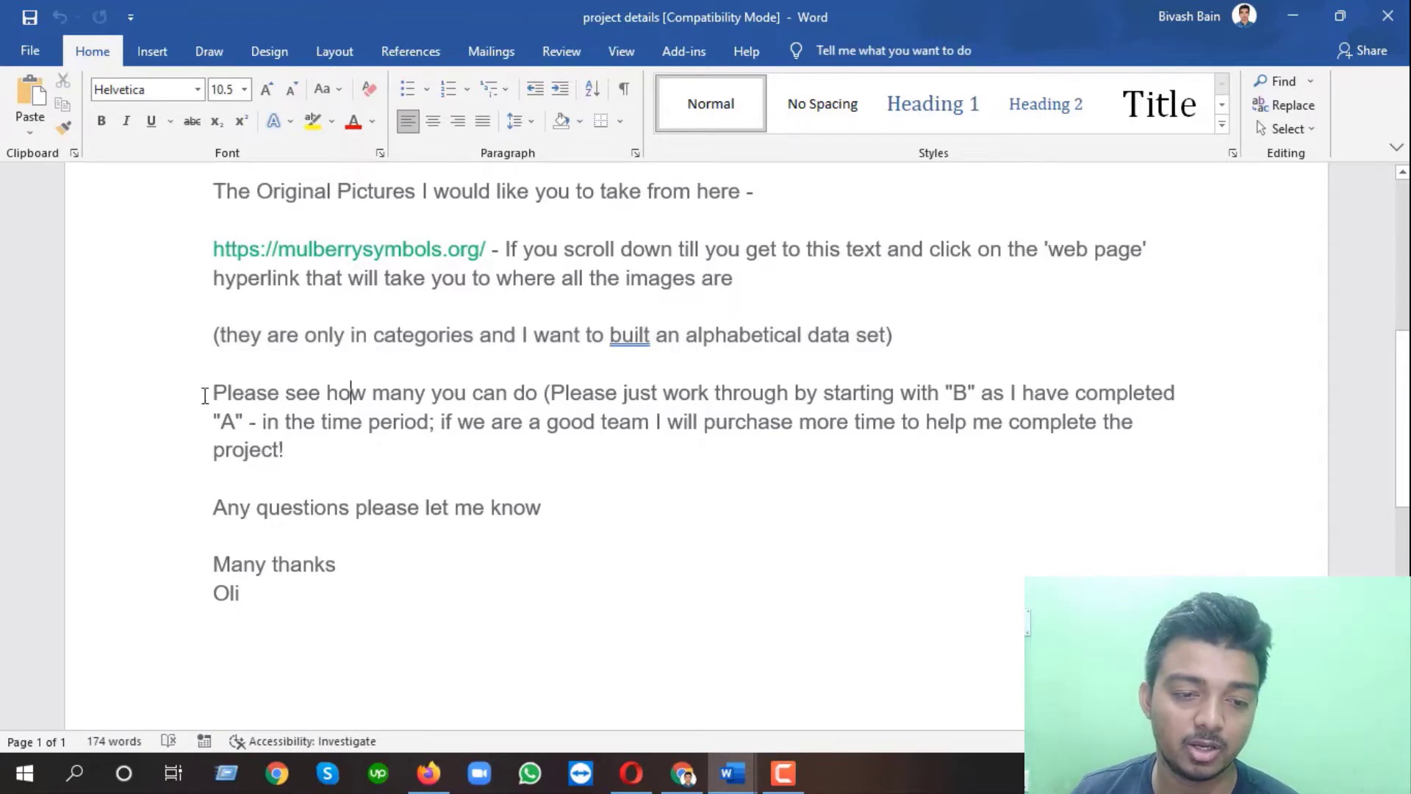
pyautogui.scroll(-3, 206, 394)
pyautogui.moveTo(212, 243); pyautogui.dragTo(1130, 248)
pyautogui.click(252, 274)
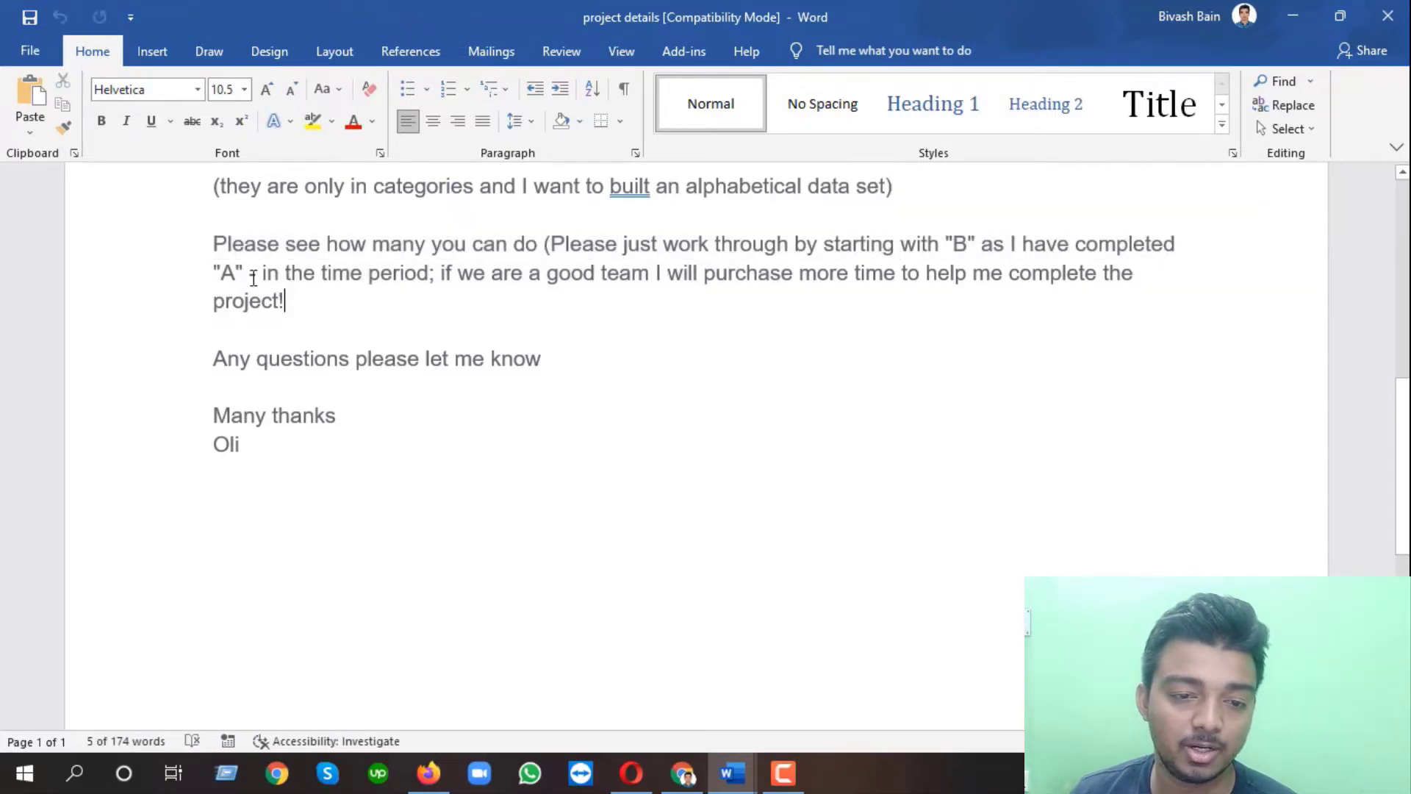
pyautogui.moveTo(252, 273); pyautogui.dragTo(297, 290)
pyautogui.click(538, 308)
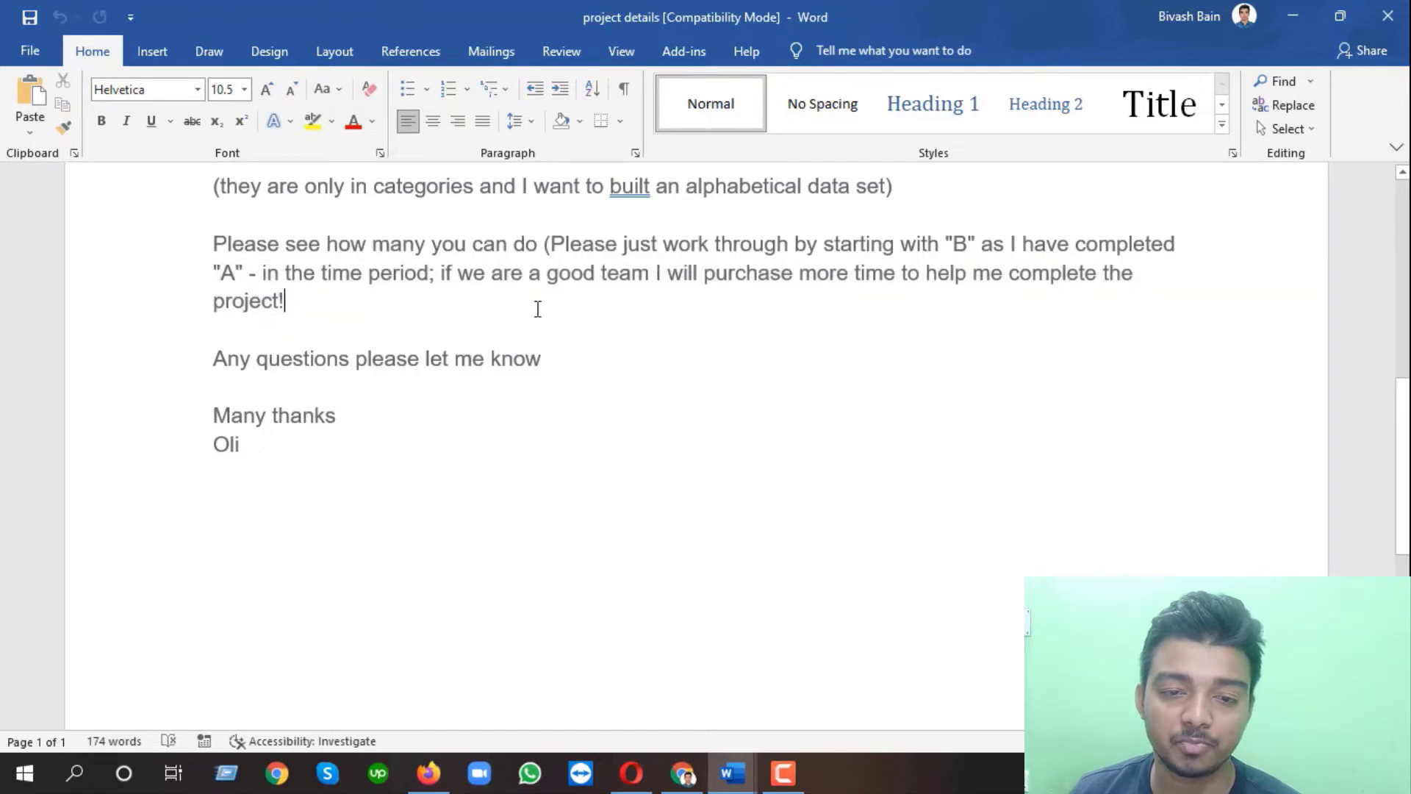
# Read the brief's sentence about purchasing more time to help complete the project.
pyautogui.scroll(1, 559, 316)
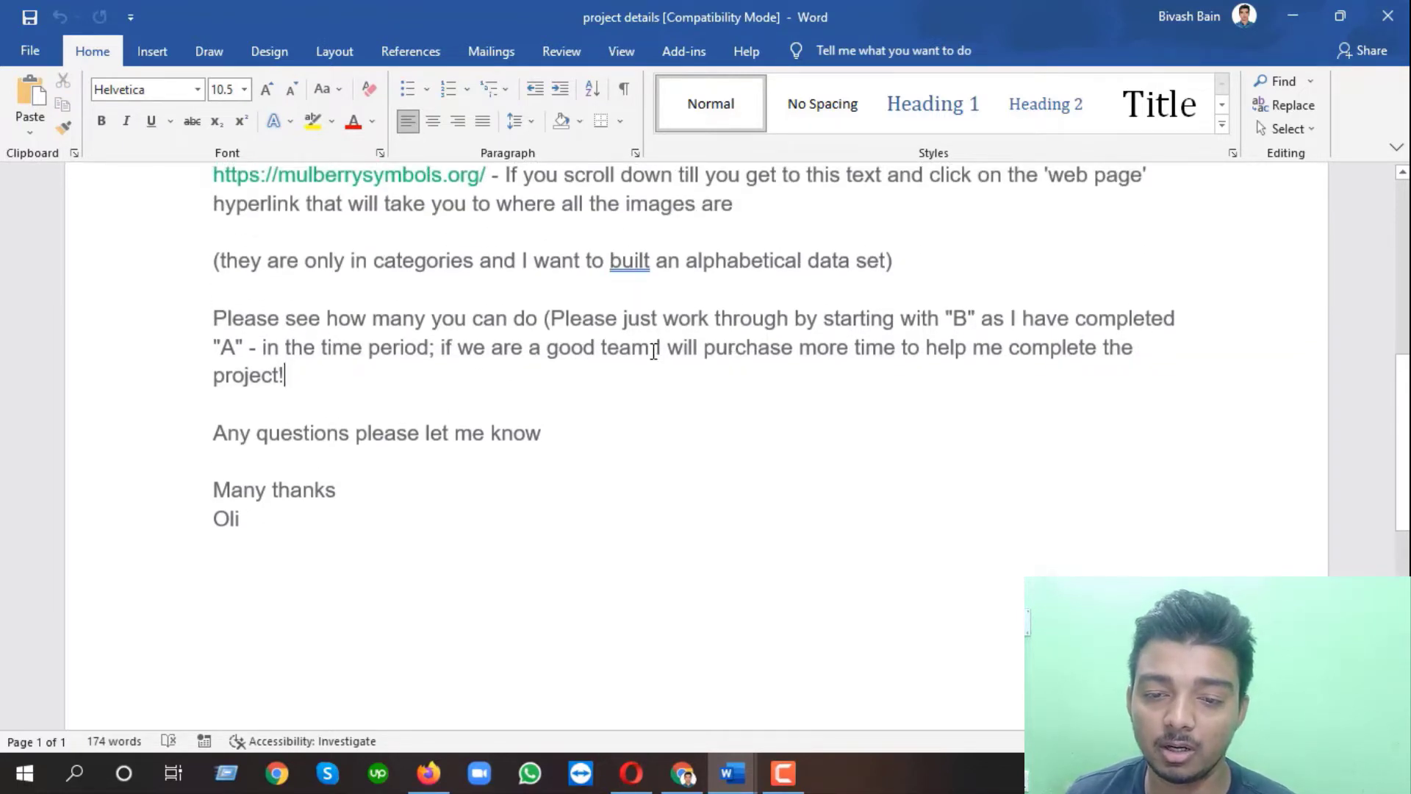
pyautogui.moveTo(654, 351); pyautogui.dragTo(754, 355)
pyautogui.moveTo(850, 355); pyautogui.dragTo(1079, 372)
pyautogui.click(532, 350)
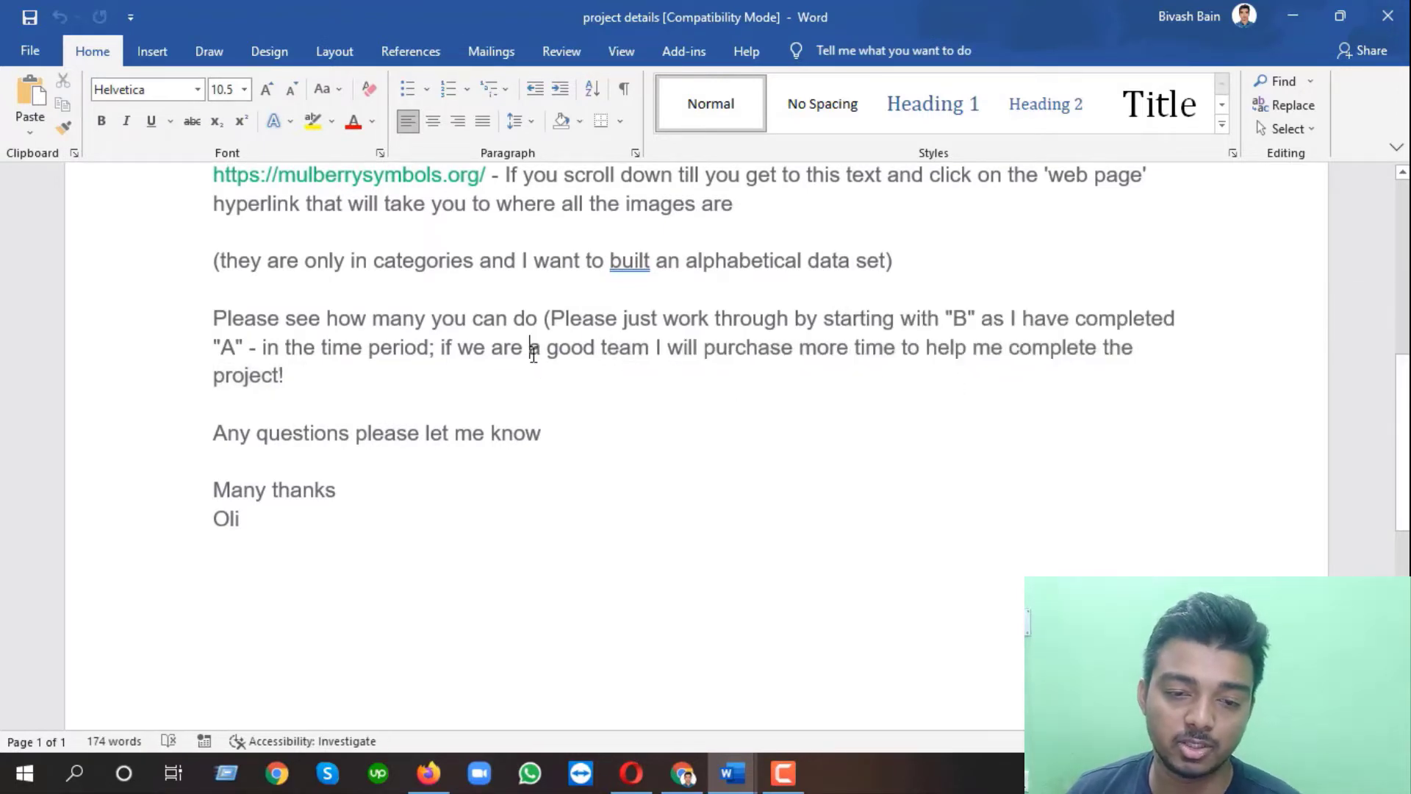
pyautogui.scroll(-1, 534, 353)
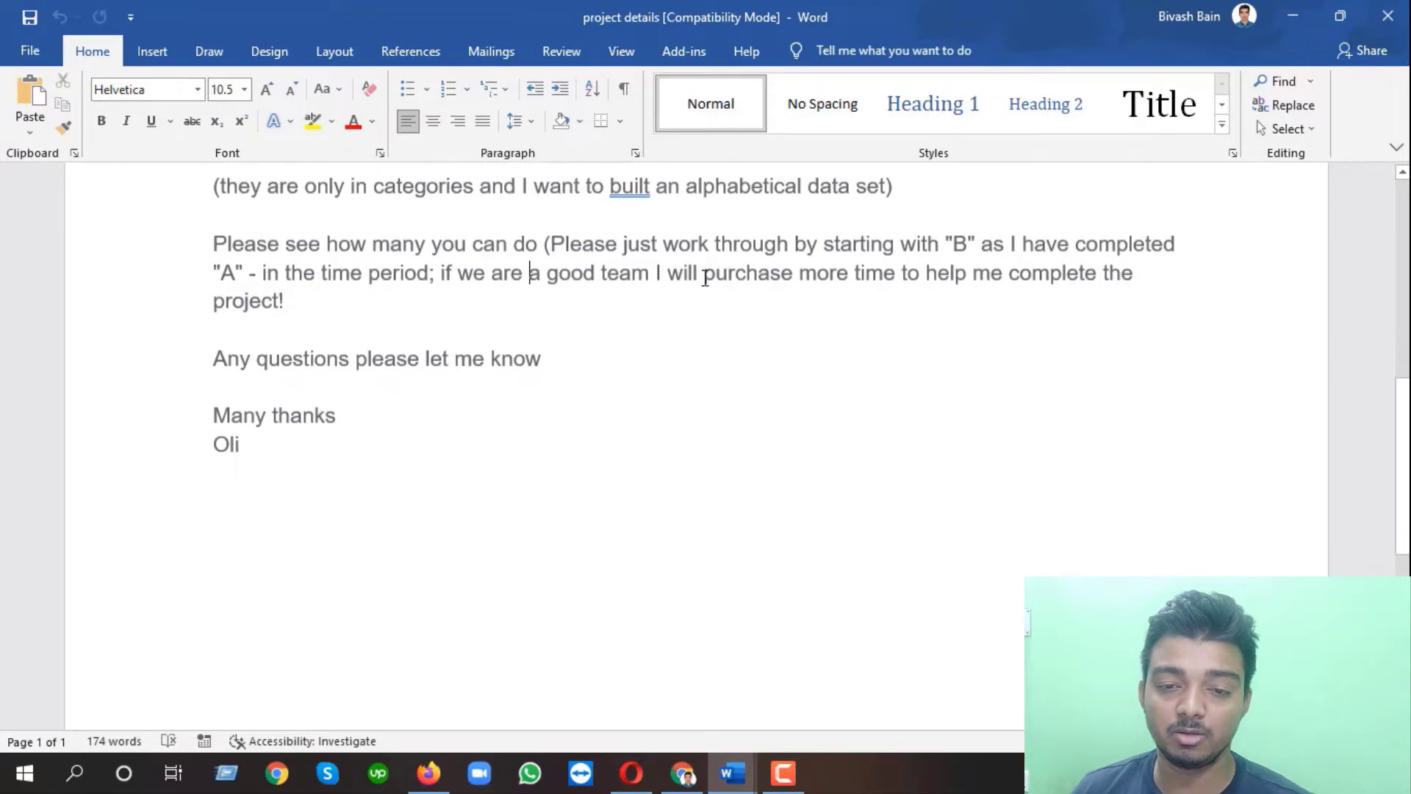
pyautogui.moveTo(601, 274); pyautogui.dragTo(854, 286)
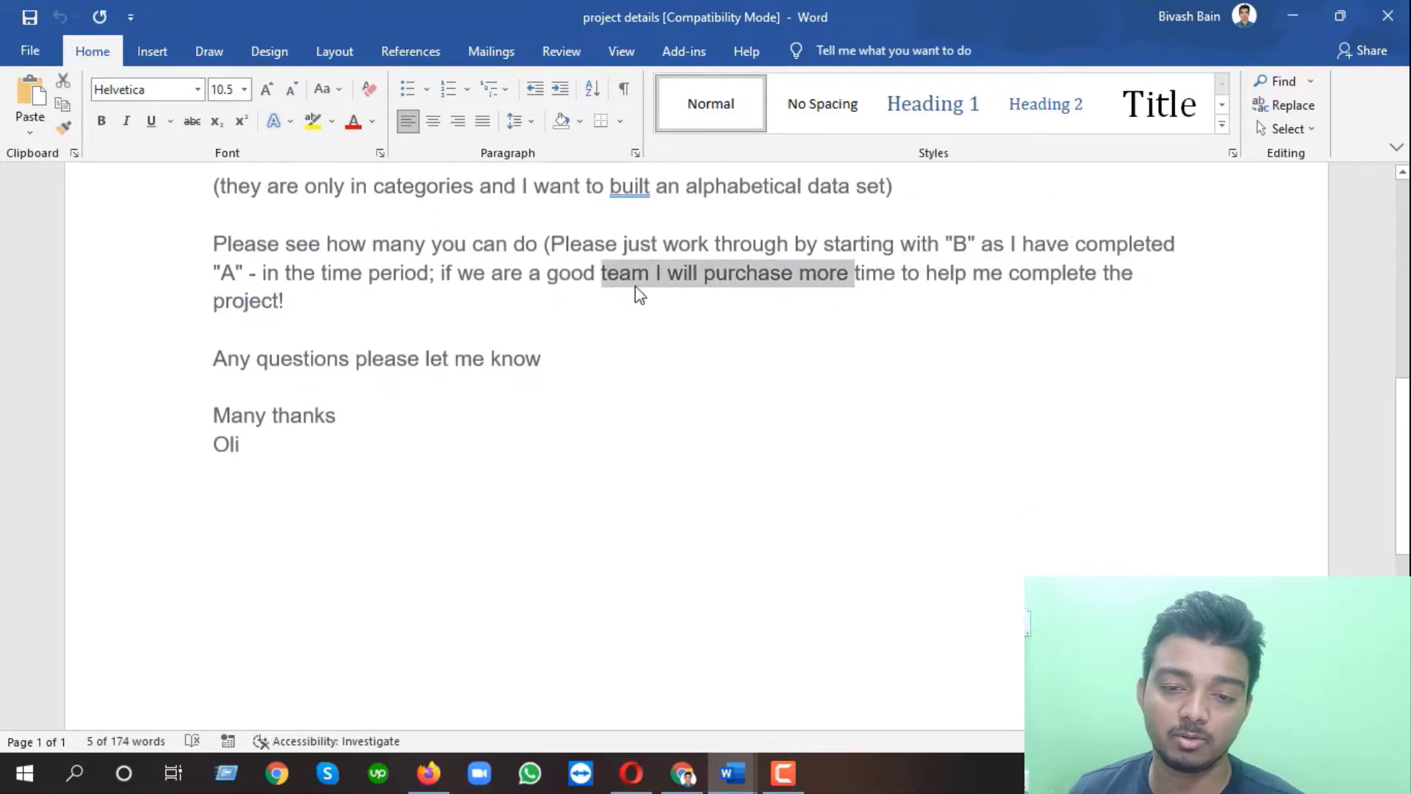
# Read the closing lines of the brief and go back to its opening paragraph.
pyautogui.scroll(-1, 567, 293)
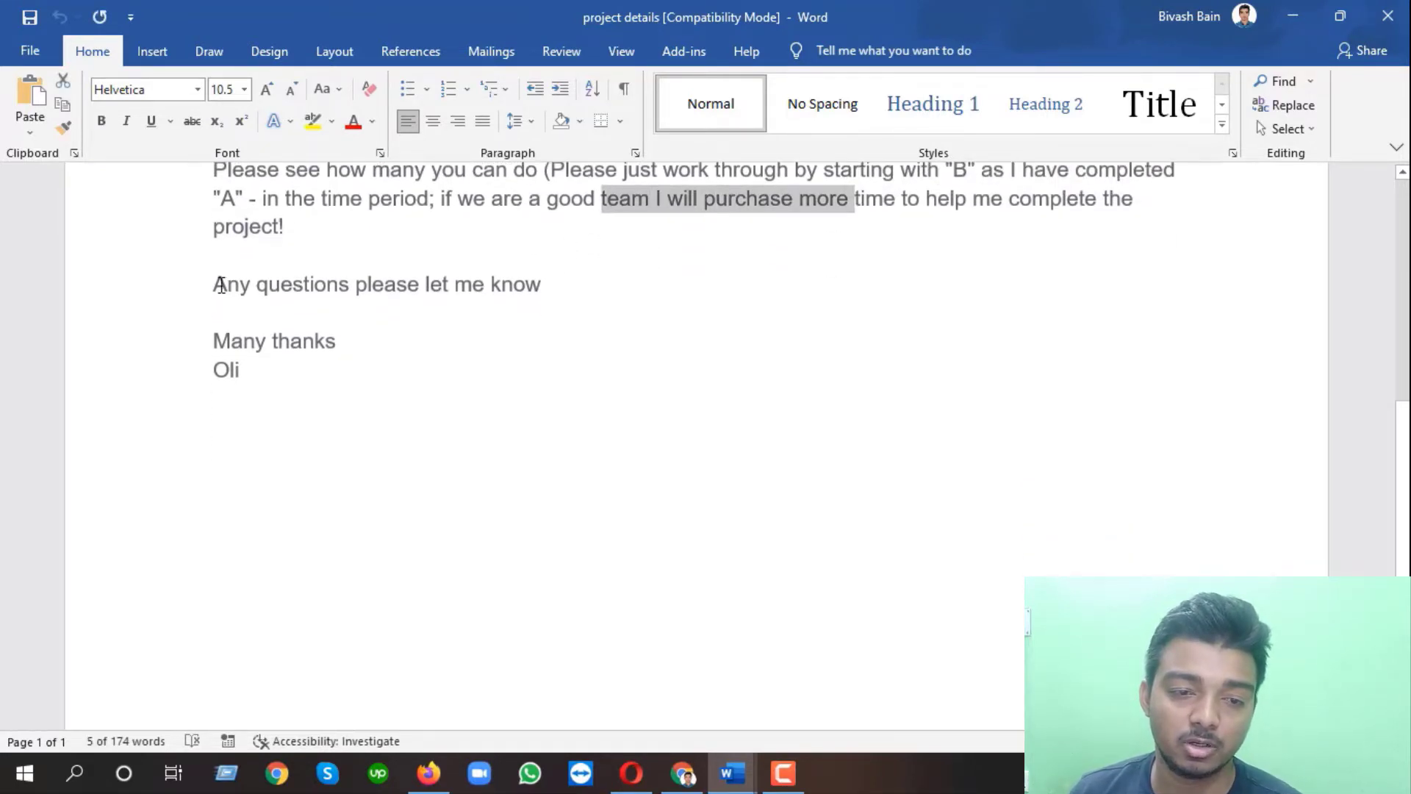
pyautogui.moveTo(216, 293); pyautogui.dragTo(529, 296)
pyautogui.click(267, 351)
pyautogui.scroll(3, 266, 350)
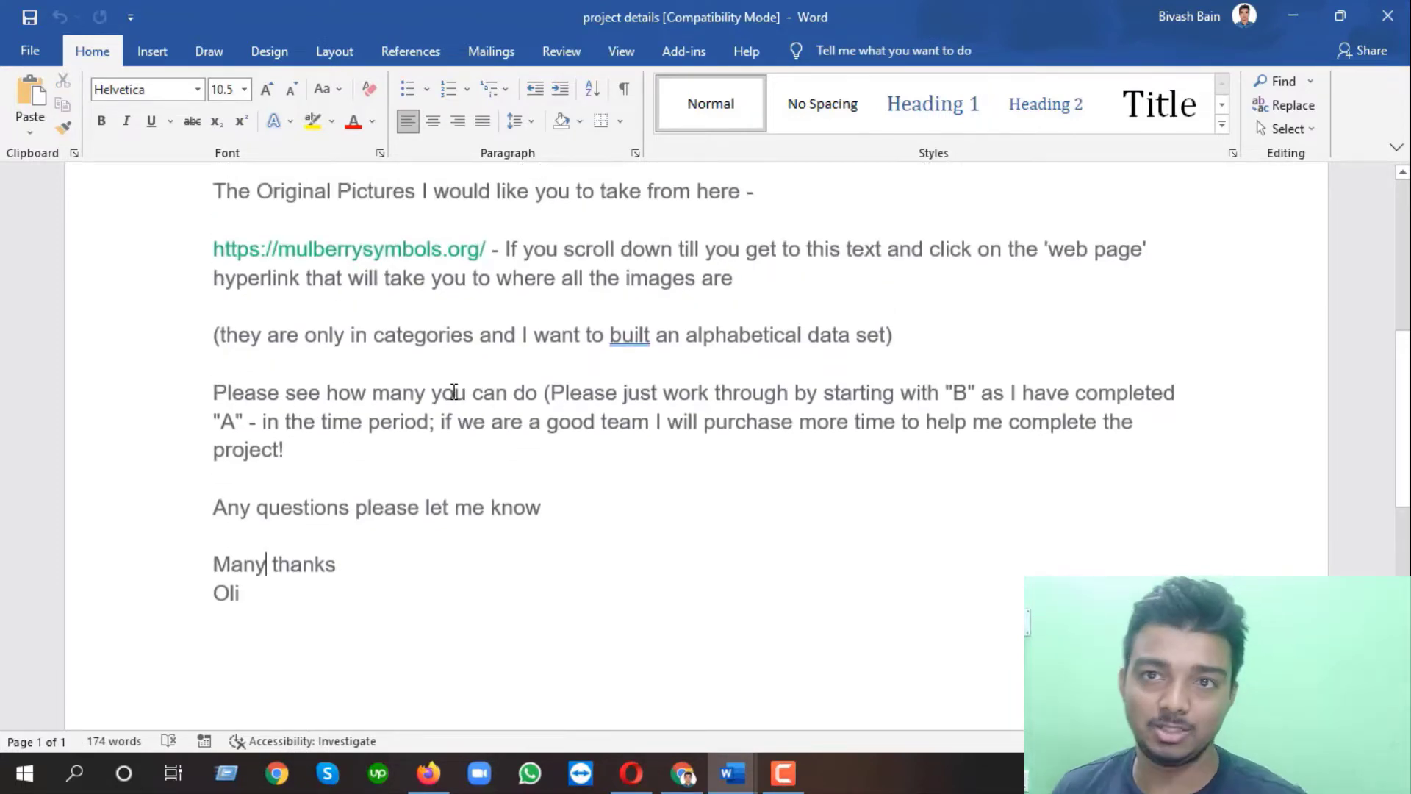
pyautogui.scroll(4, 454, 391)
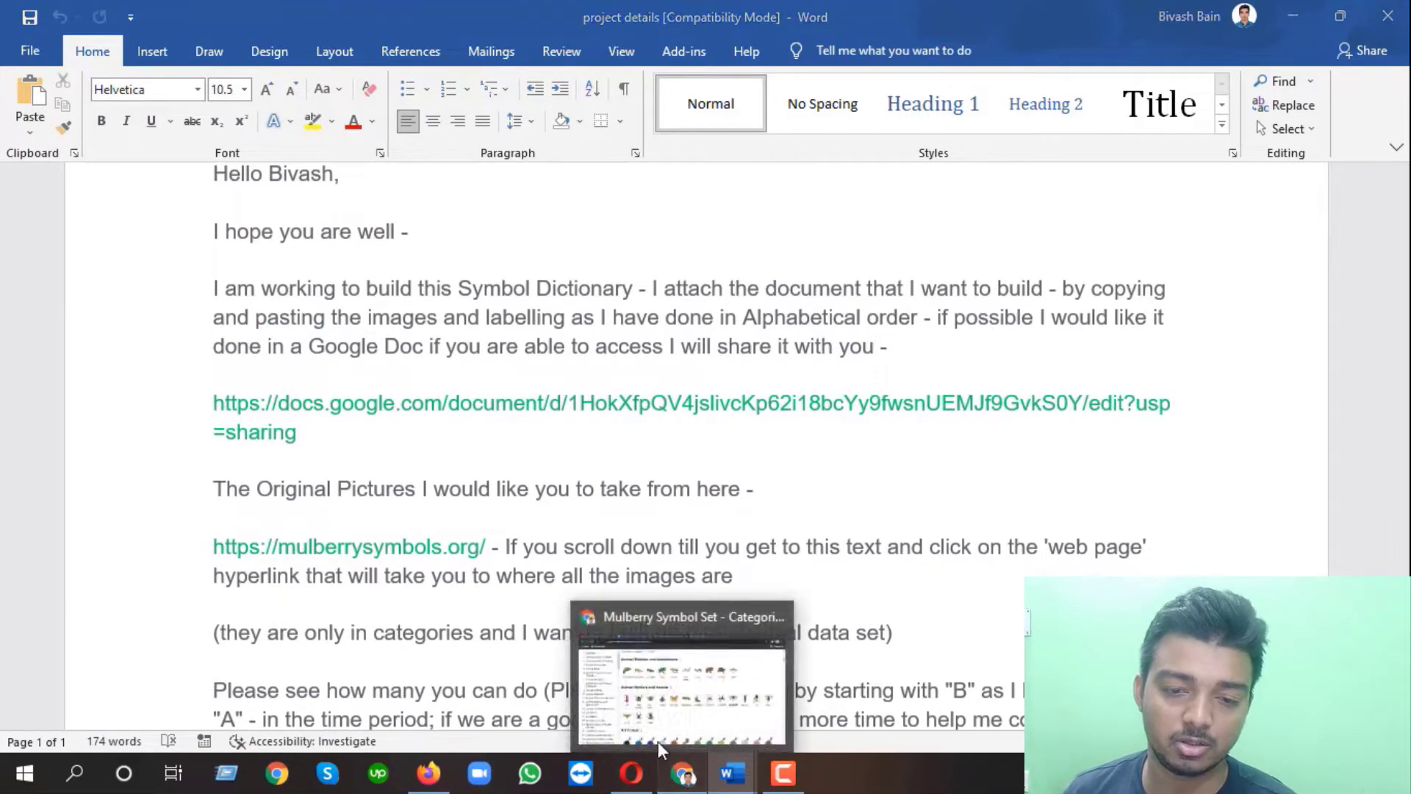
# Switch to Chrome and examine how categories-en.html groups the invertebrate, reptile, spider and insect symbols.
pyautogui.click(682, 771)
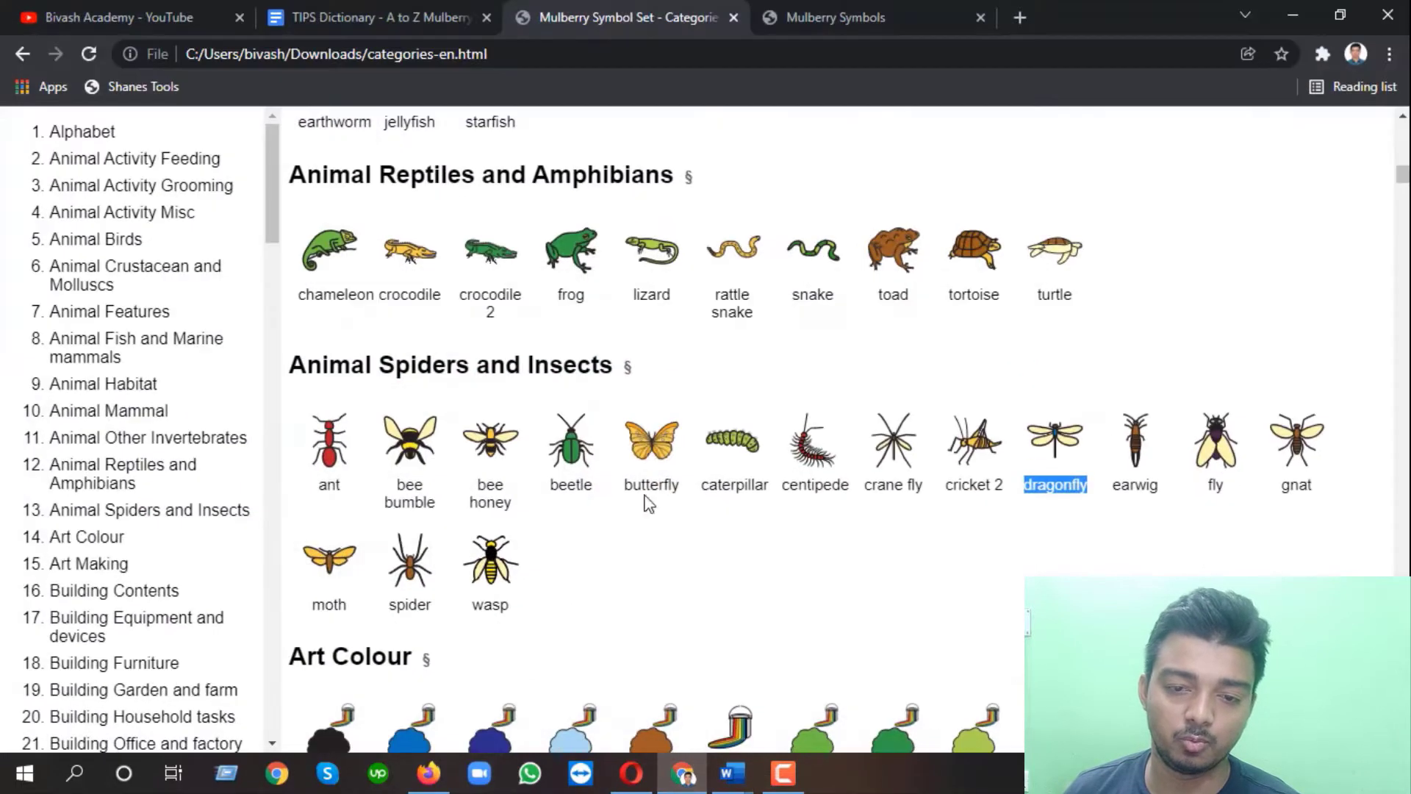
pyautogui.scroll(5, 555, 180)
pyautogui.scroll(-3, 522, 233)
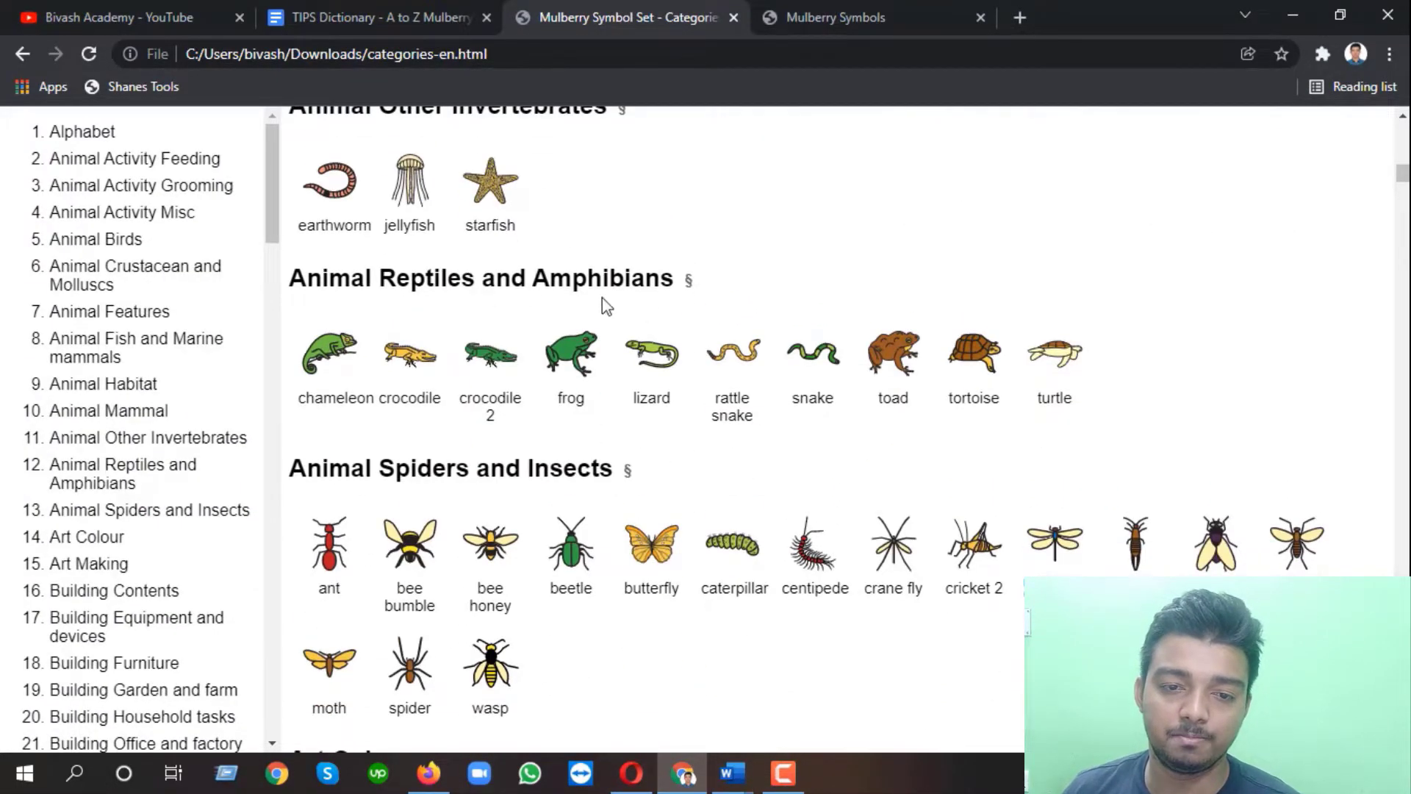
pyautogui.scroll(2, 603, 306)
pyautogui.scroll(-4, 548, 290)
pyautogui.scroll(4, 545, 285)
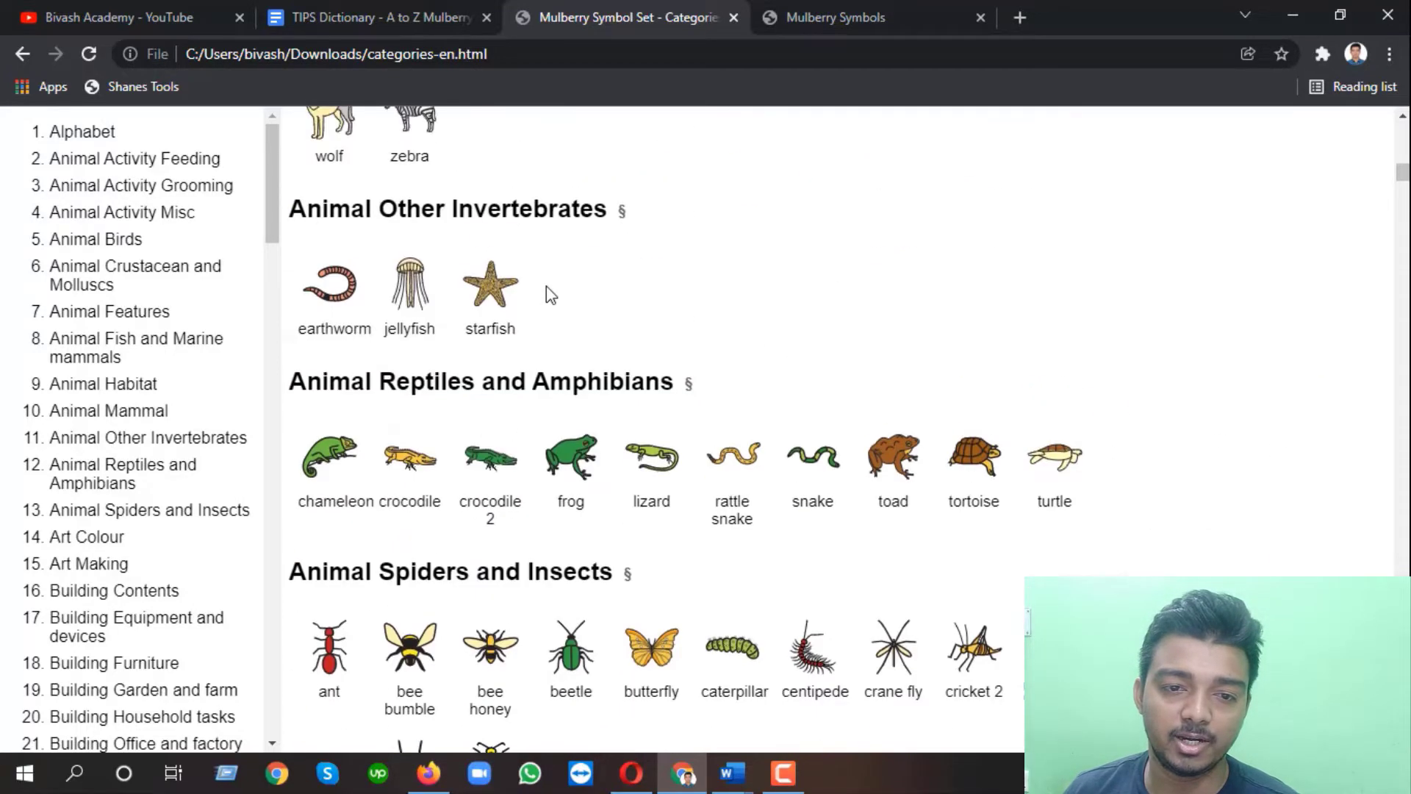
pyautogui.scroll(-3, 590, 315)
pyautogui.scroll(2, 633, 324)
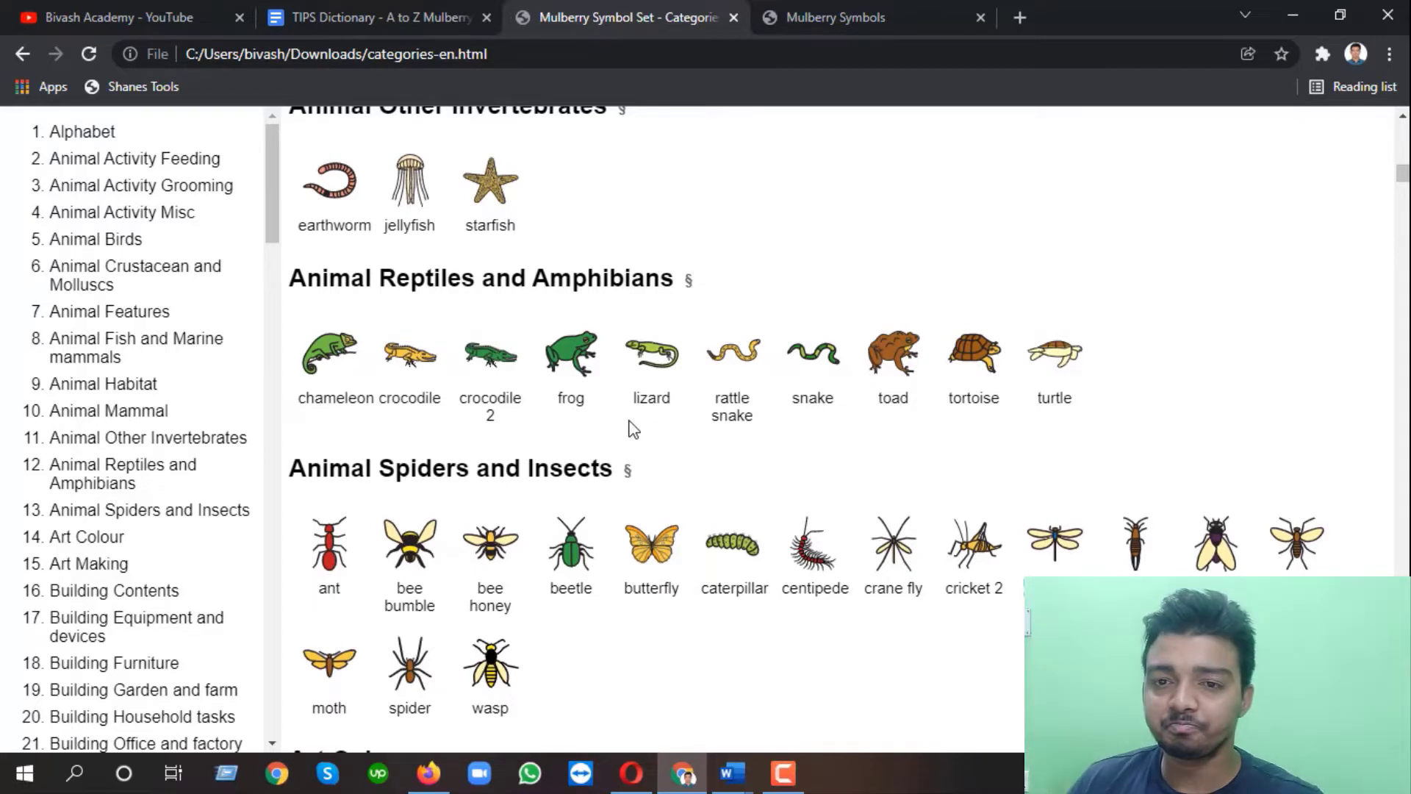
# Close the Mulberry Symbols home page tab and review the labelled "D" animal images in the TIPS Dictionary Google Doc.
pyautogui.click(979, 17)
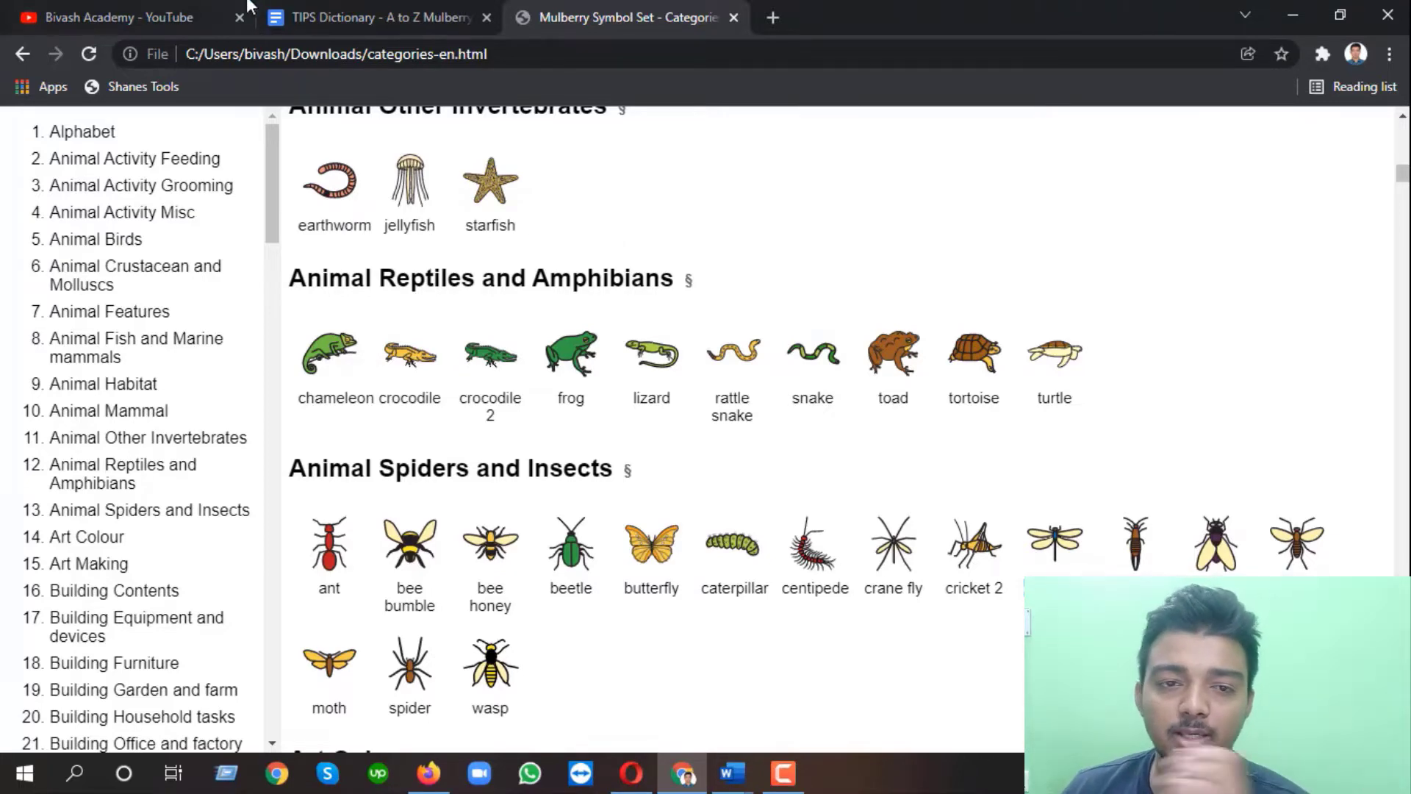
pyautogui.click(353, 17)
pyautogui.scroll(5, 577, 415)
pyautogui.scroll(-6, 576, 419)
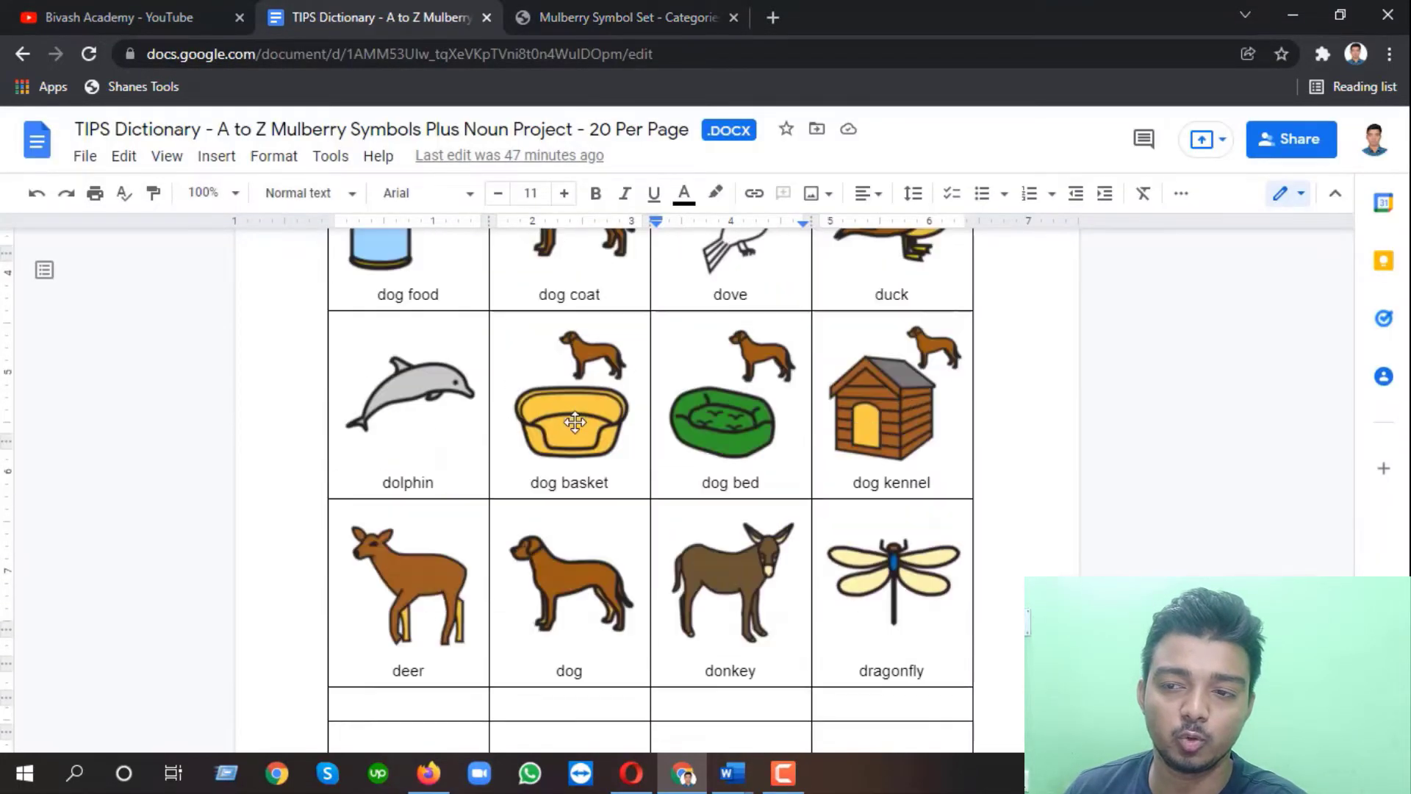
pyautogui.scroll(1, 576, 420)
pyautogui.scroll(2, 576, 420)
# Return to the symbol categories page, switch to Word and close the project details brief.
pyautogui.click(618, 17)
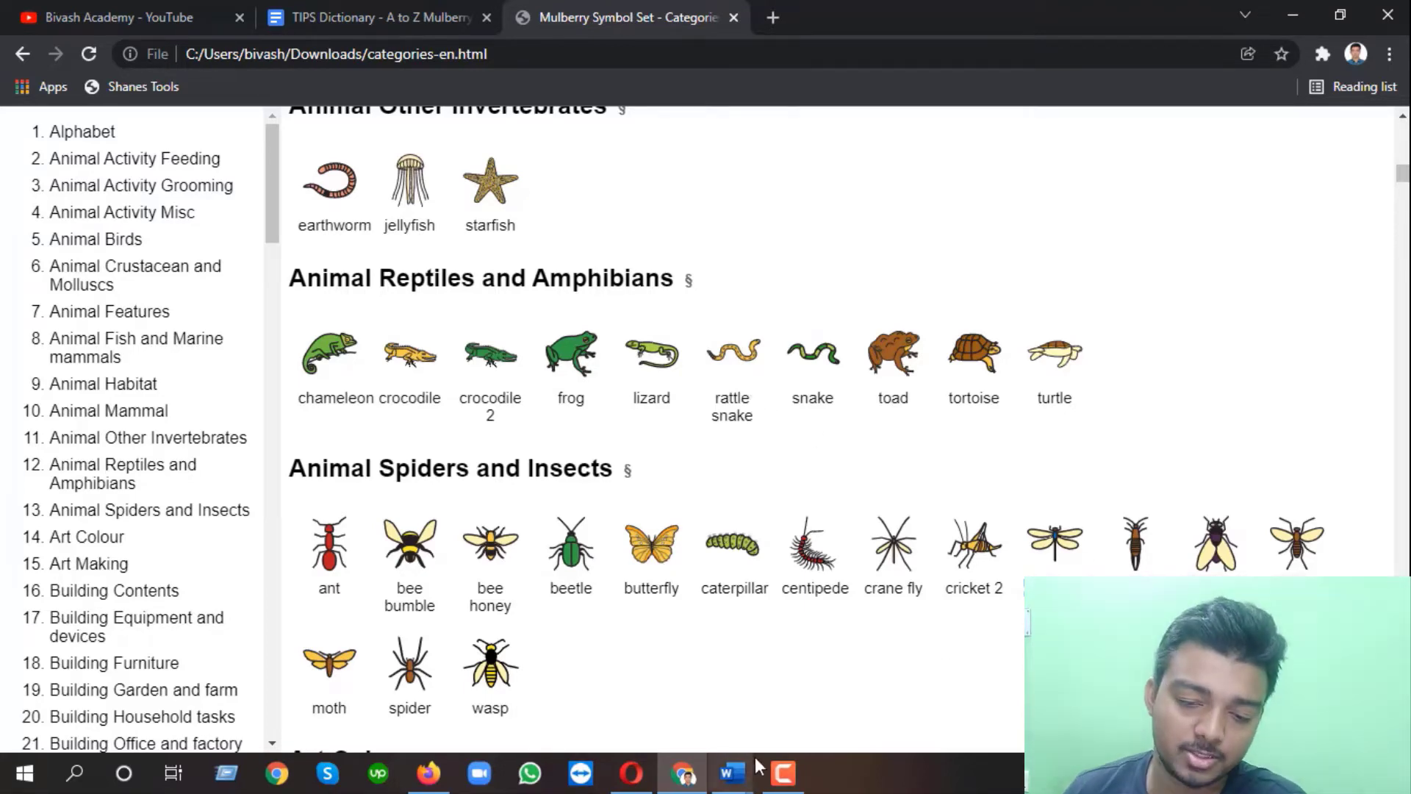
pyautogui.moveTo(732, 772)
pyautogui.click(659, 673)
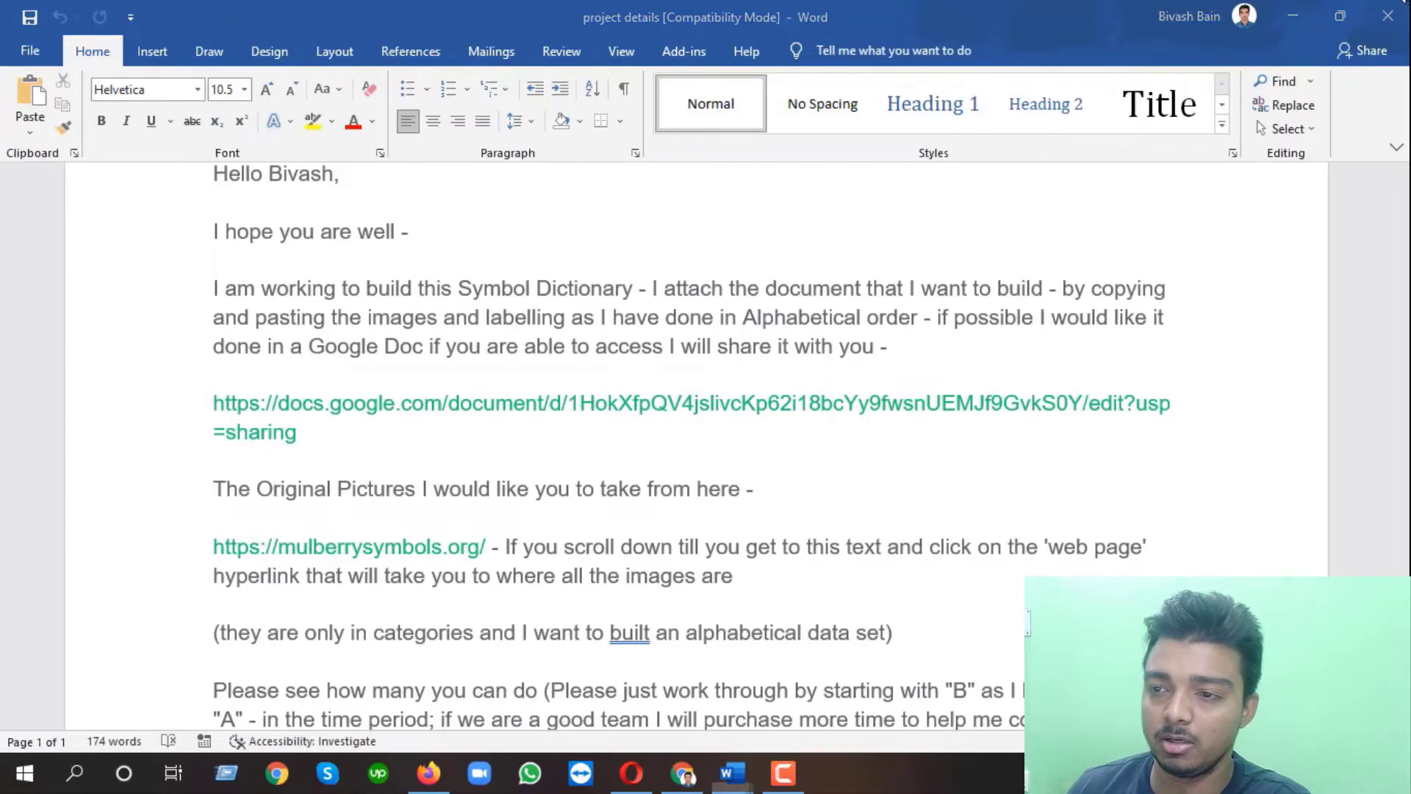
pyautogui.click(1387, 13)
# Look through the completed "A" symbols in the TIPS Dictionary document open in Word.
pyautogui.click(732, 772)
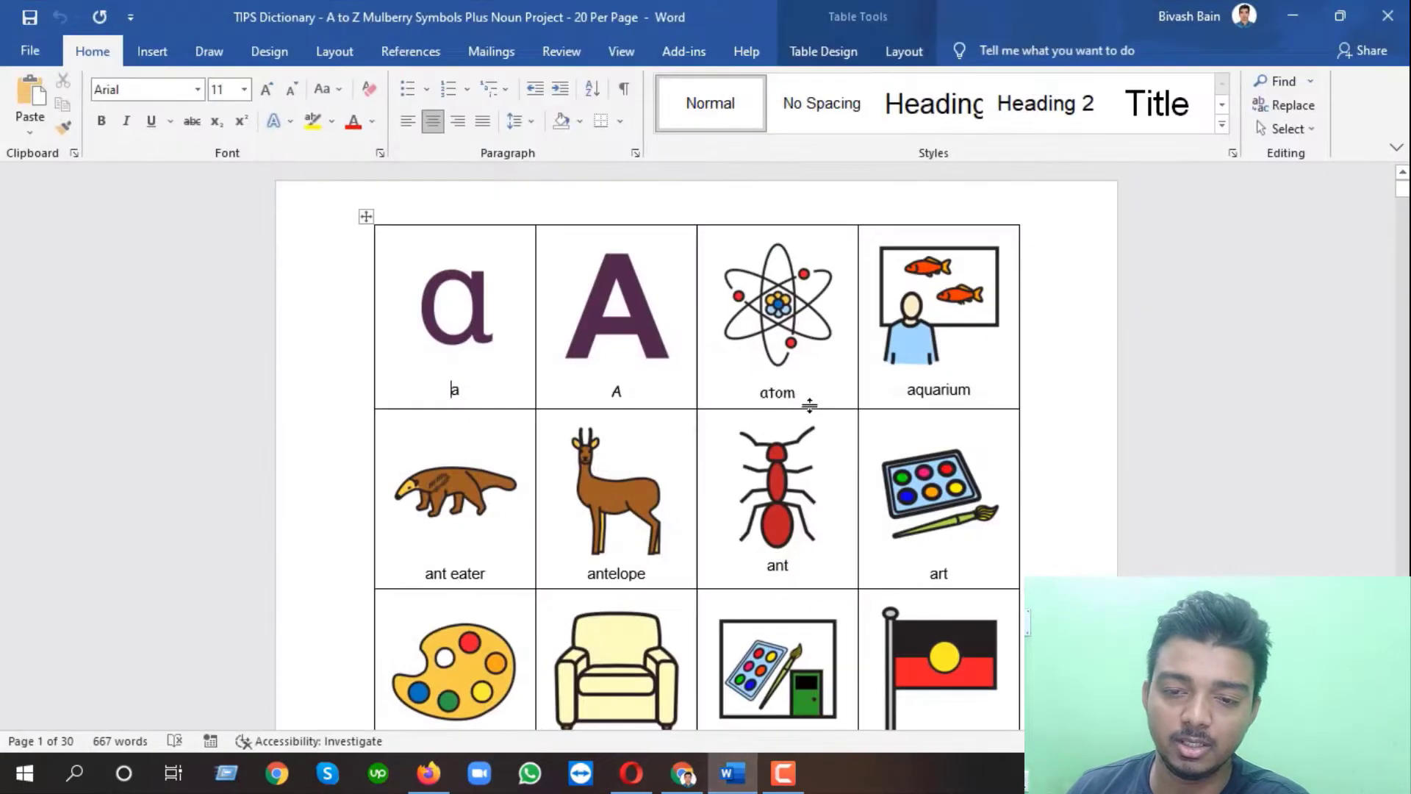
pyautogui.scroll(-15, 779, 389)
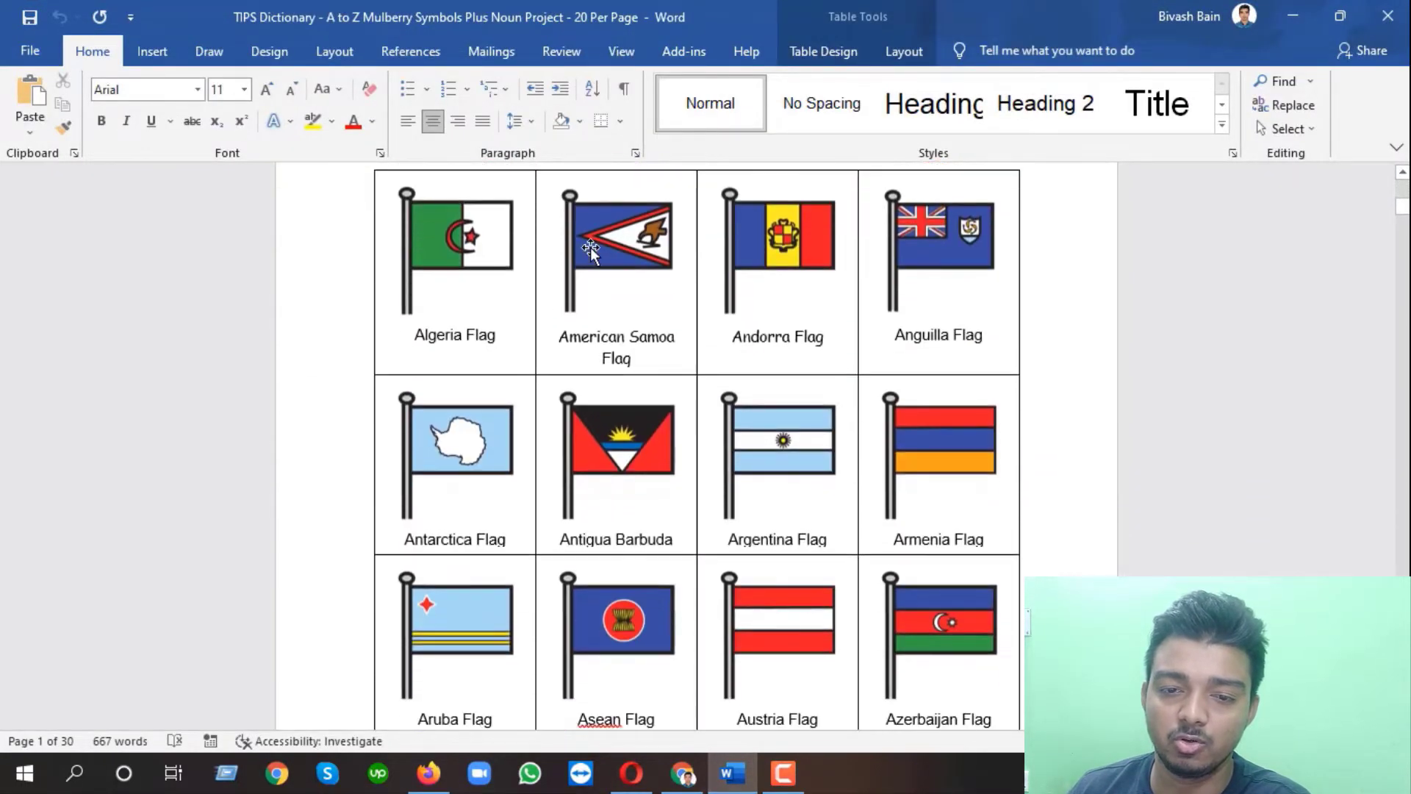
pyautogui.click(591, 307)
pyautogui.scroll(-15, 735, 324)
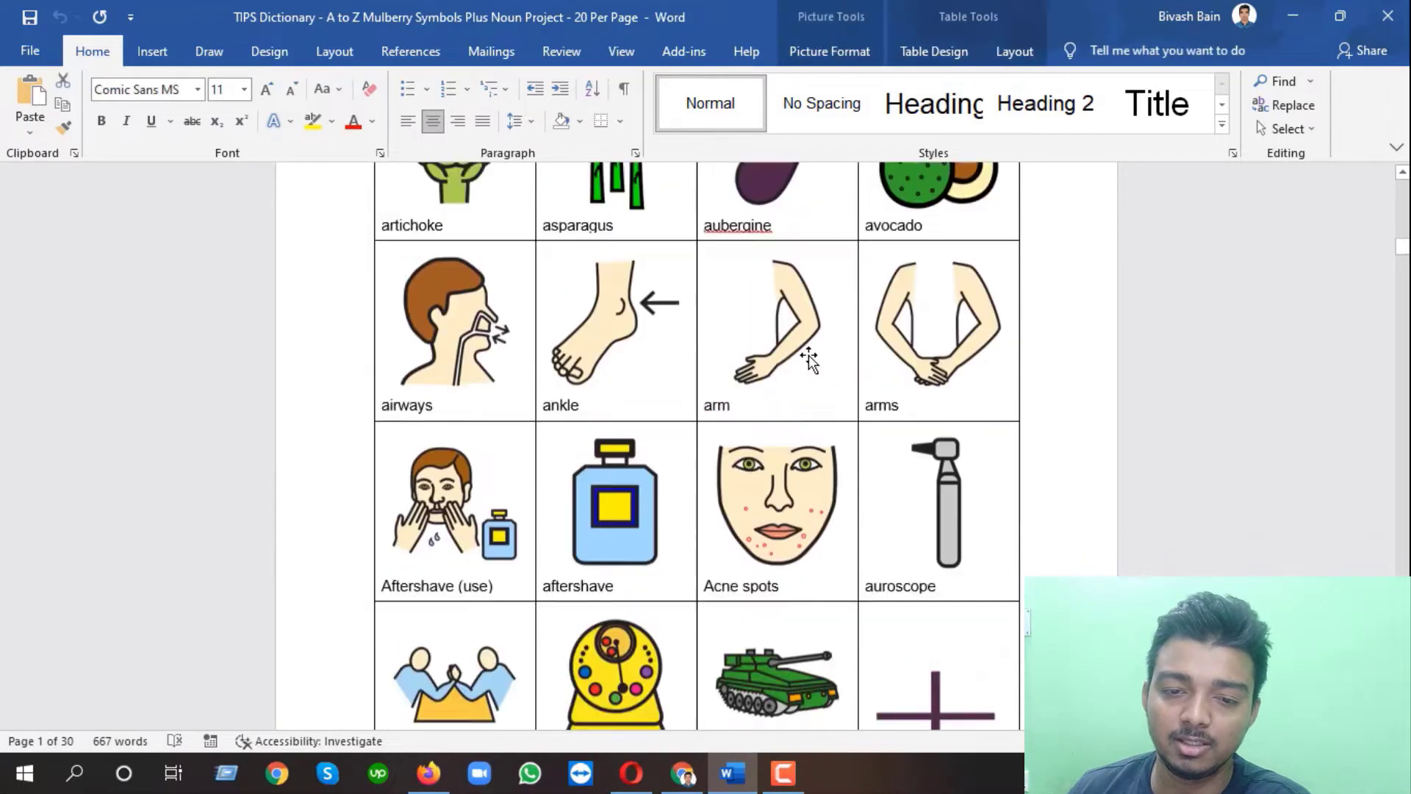
pyautogui.scroll(-10, 806, 335)
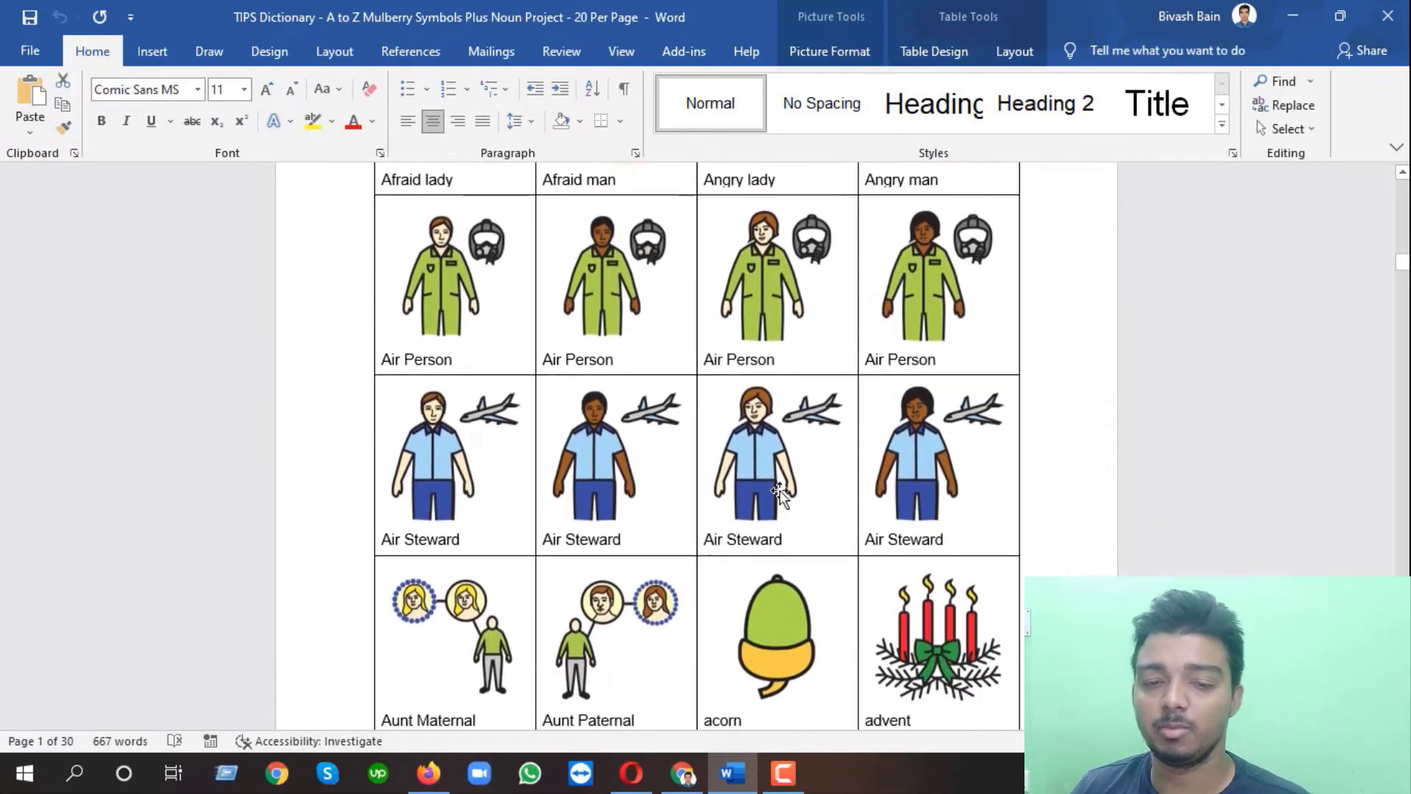
# Switch back to Chrome and look over the reptile and insect symbols in categories-en.html.
pyautogui.click(680, 771)
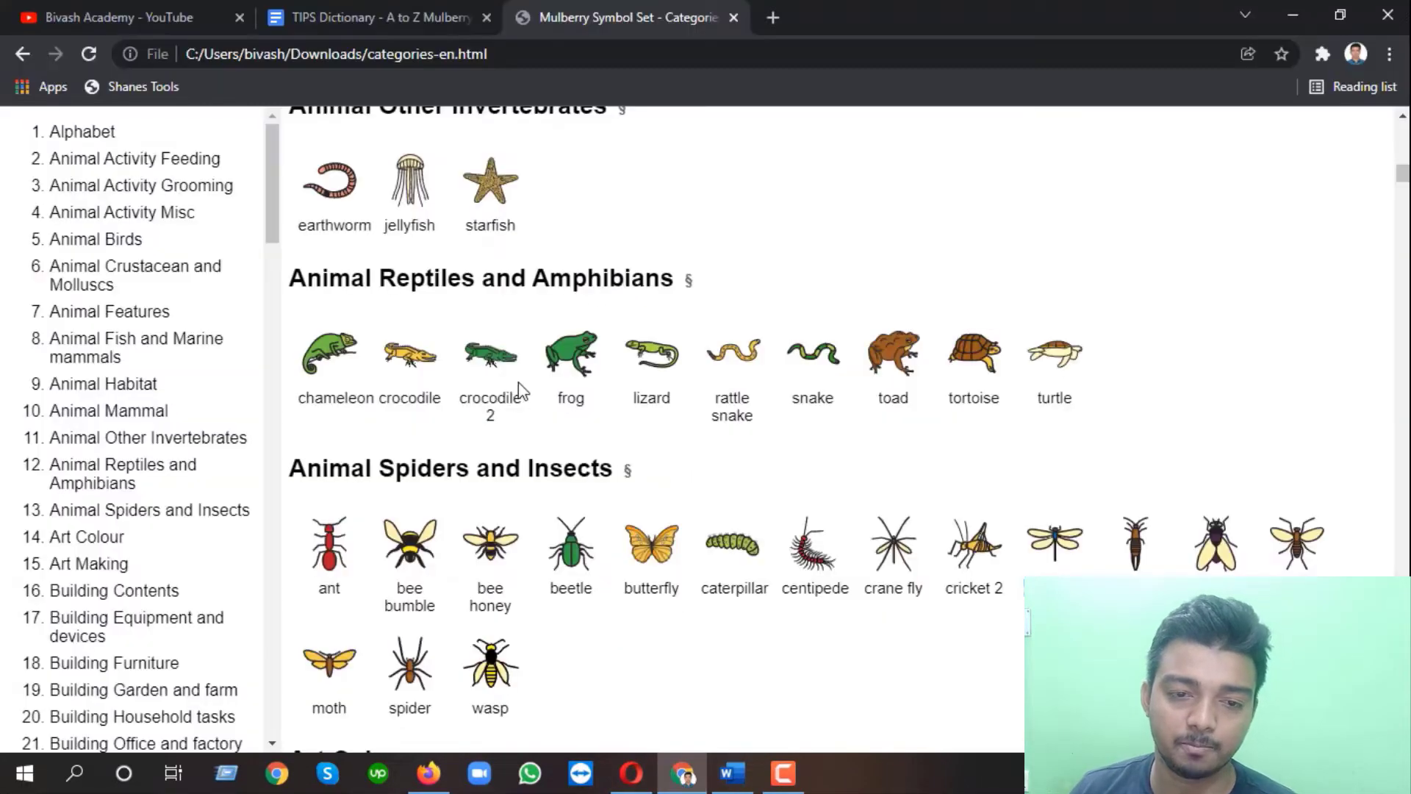
pyautogui.scroll(2, 369, 391)
pyautogui.scroll(-2, 353, 404)
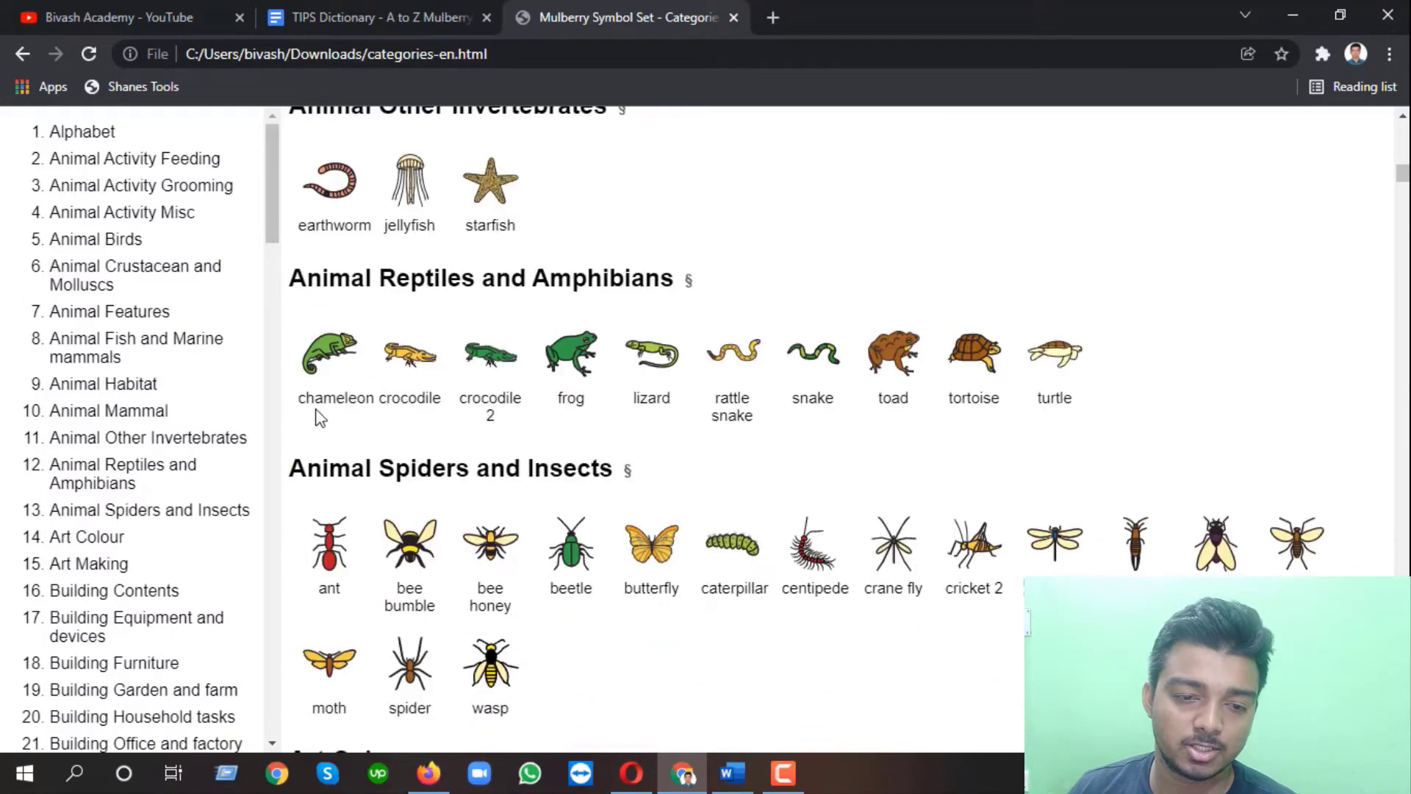
# Go through the symbol names under Animal Reptiles and Amphibians and Animal Spiders and Insects, focusing on their starting letters.
pyautogui.moveTo(297, 398); pyautogui.dragTo(363, 397)
pyautogui.click(359, 400)
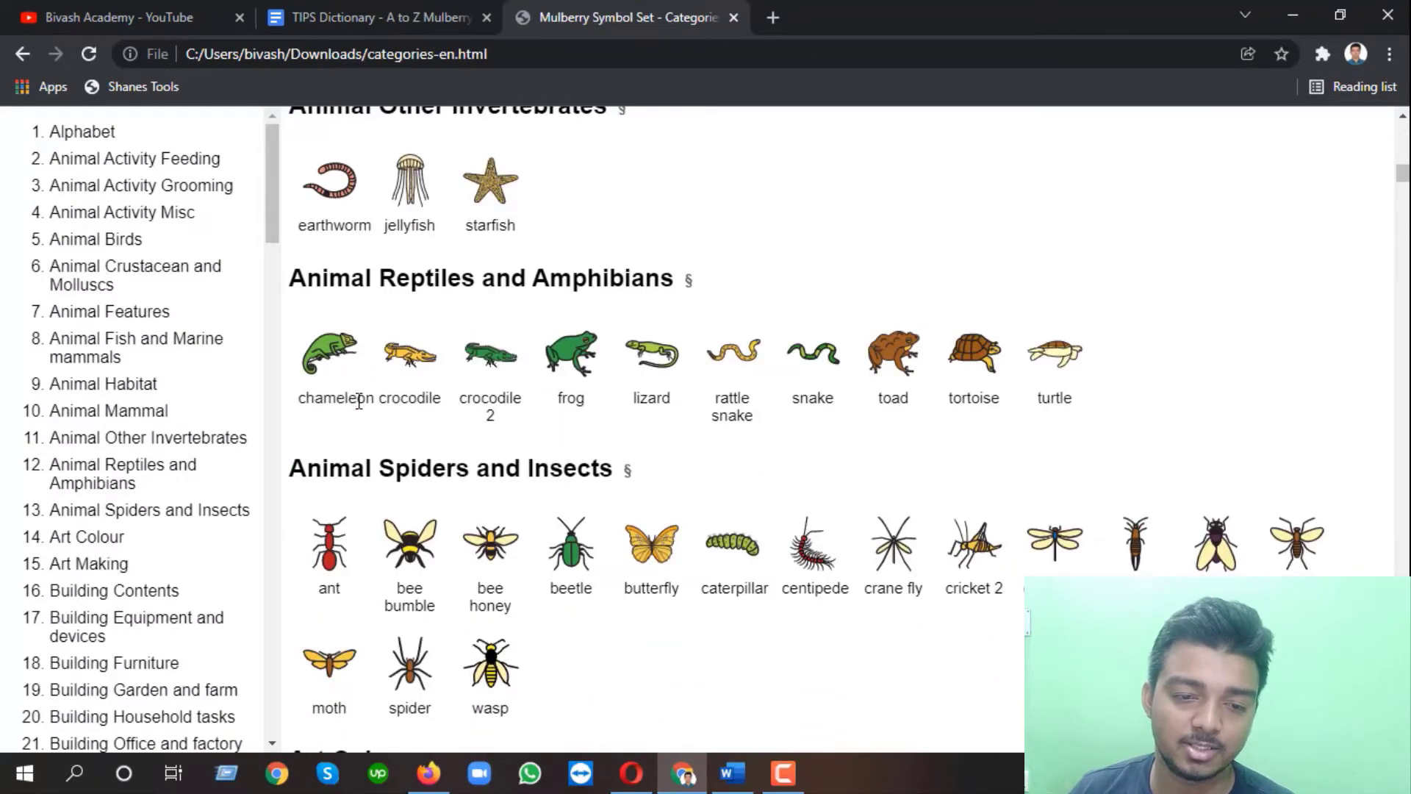
pyautogui.doubleClick(383, 400)
pyautogui.moveTo(473, 397); pyautogui.dragTo(630, 408)
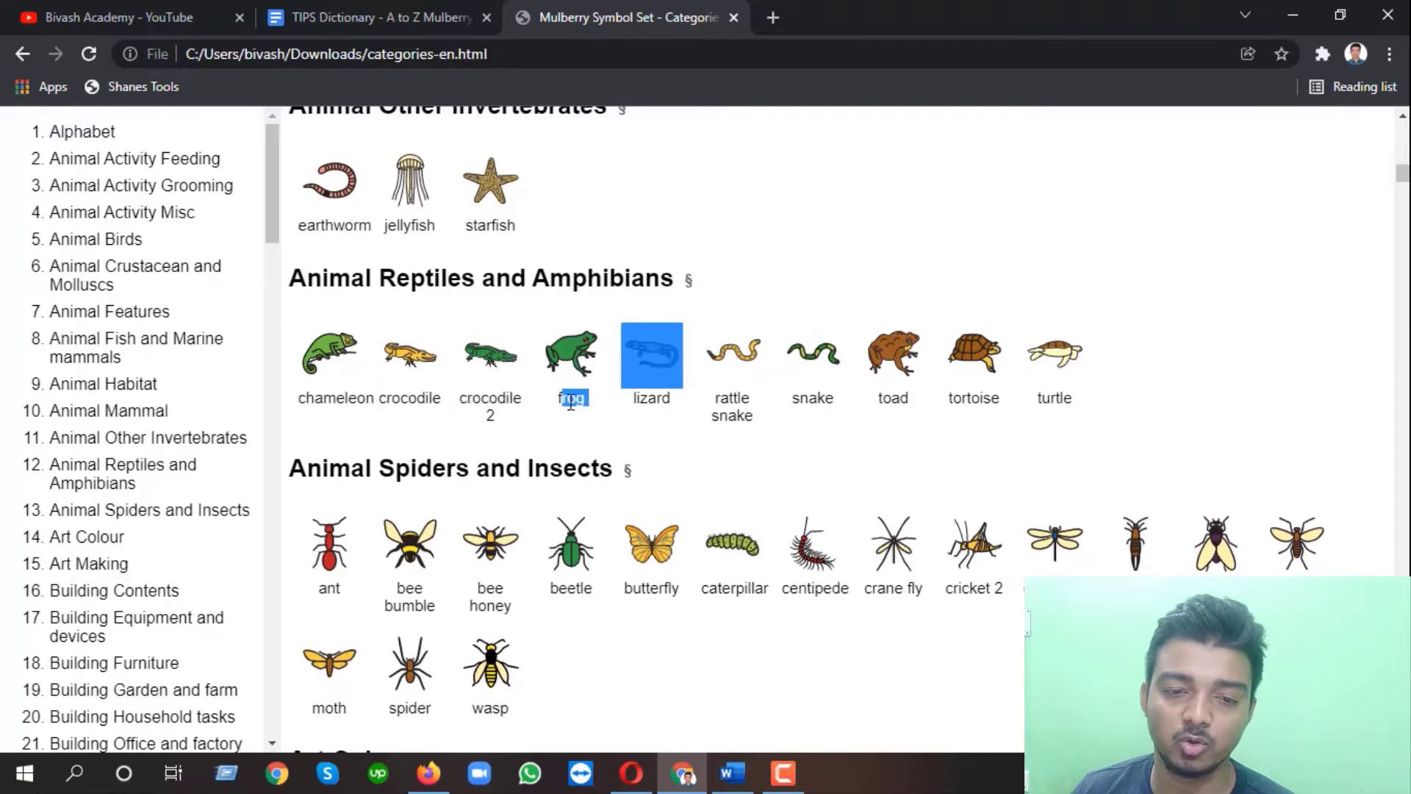
pyautogui.click(542, 420)
pyautogui.scroll(-3, 412, 500)
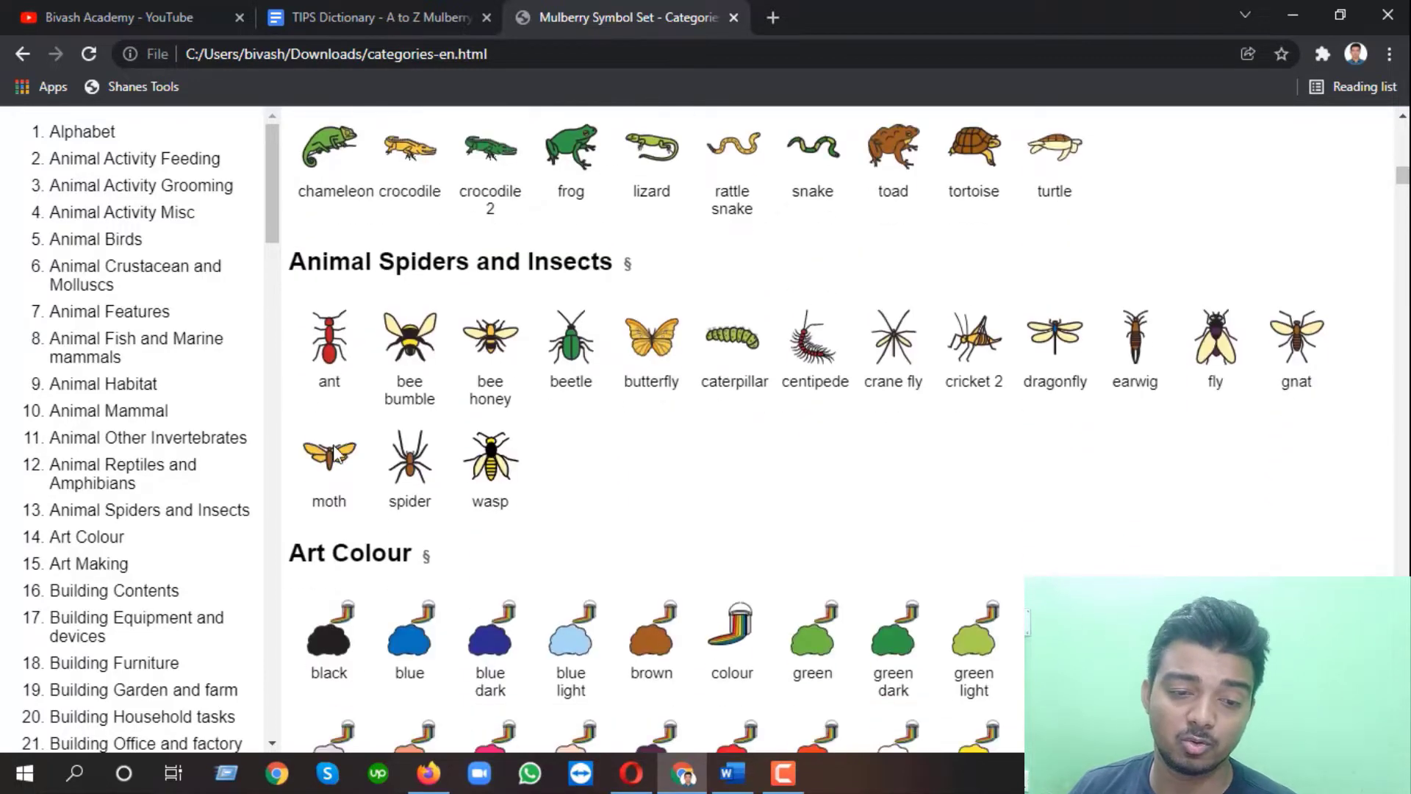
pyautogui.doubleClick(322, 378)
pyautogui.click(410, 385)
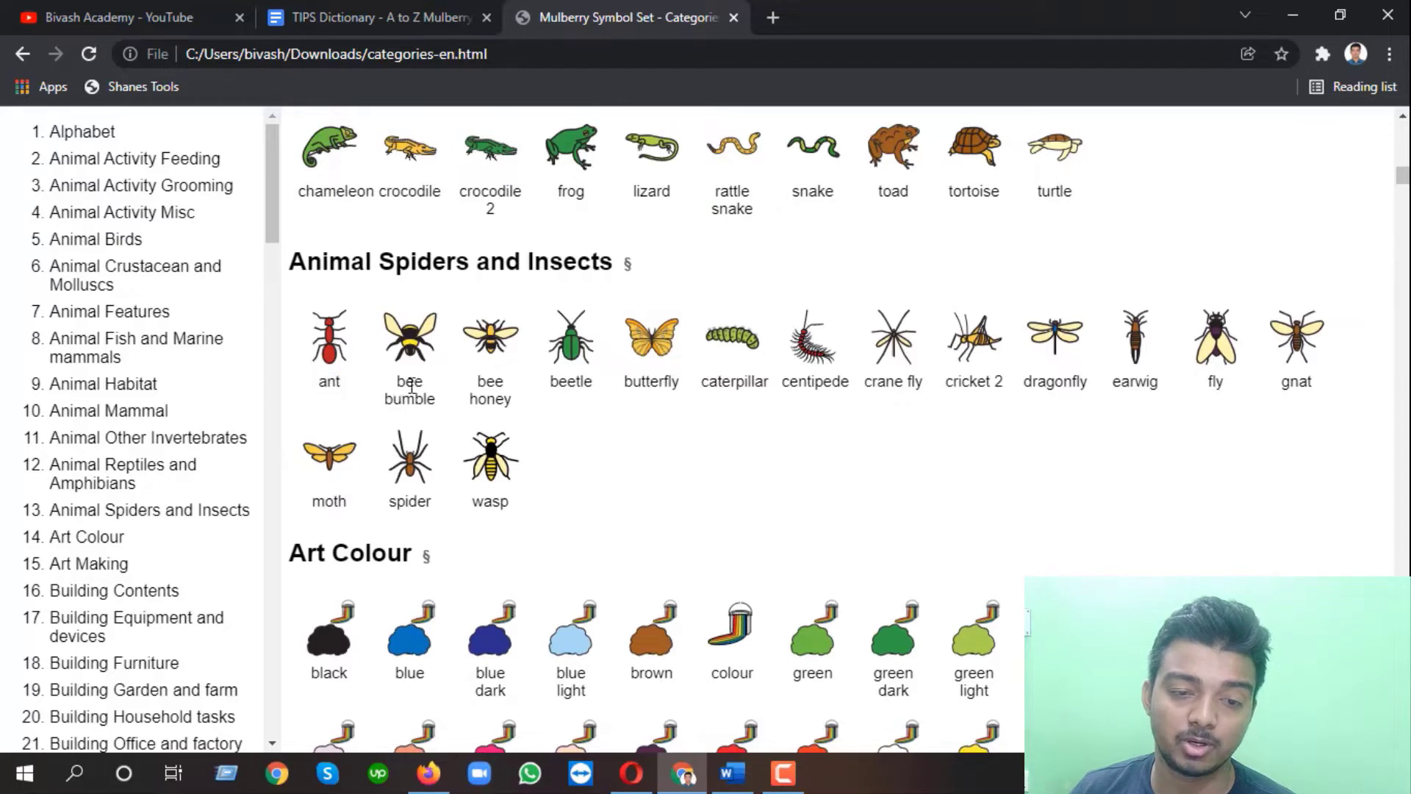
pyautogui.tripleClick(411, 385)
pyautogui.tripleClick(504, 393)
pyautogui.moveTo(557, 382); pyautogui.dragTo(566, 383)
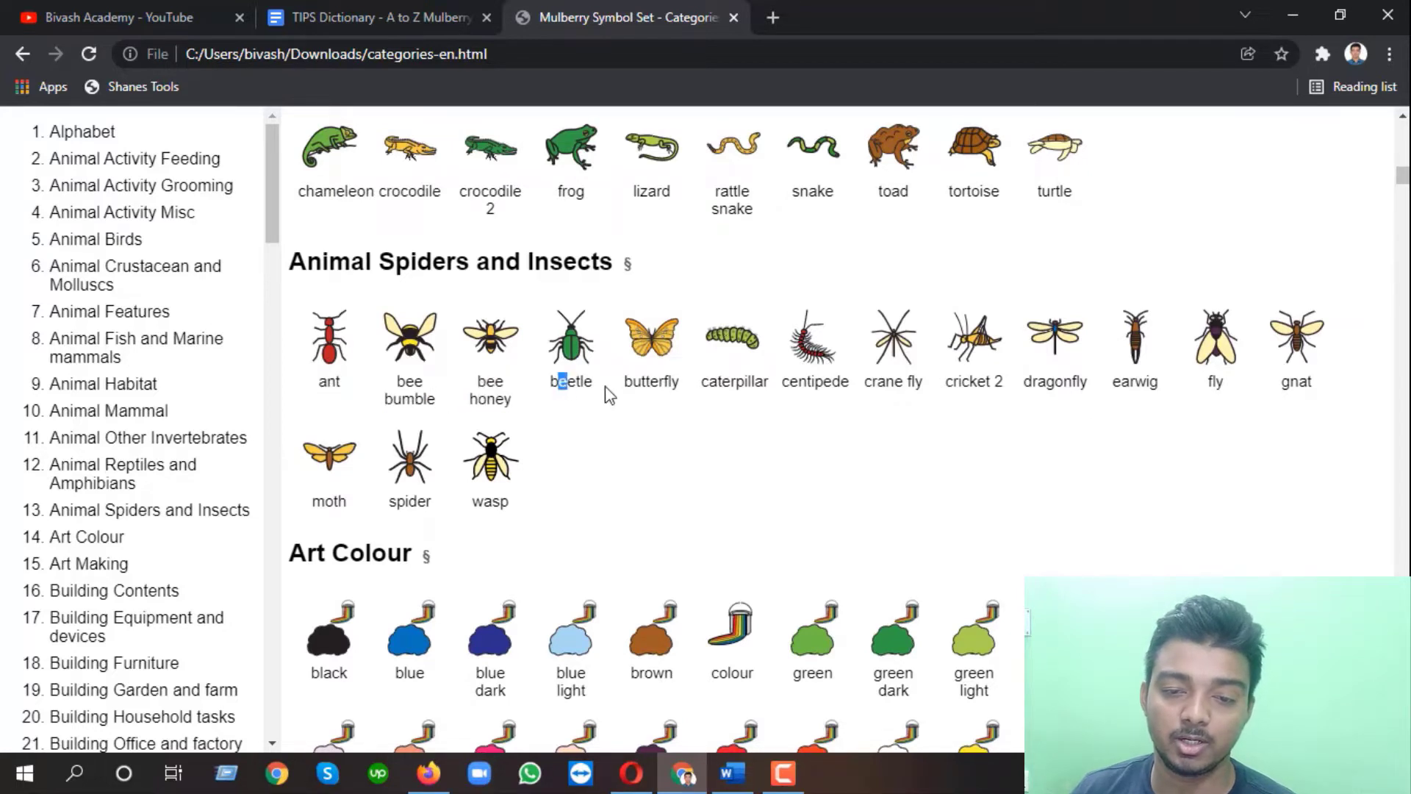
pyautogui.click(738, 385)
pyautogui.moveTo(690, 389); pyautogui.dragTo(404, 369)
# Look over the Art Colour and Art Making symbols, picking out the colours from black to brown and the clipboard.
pyautogui.scroll(-4, 441, 426)
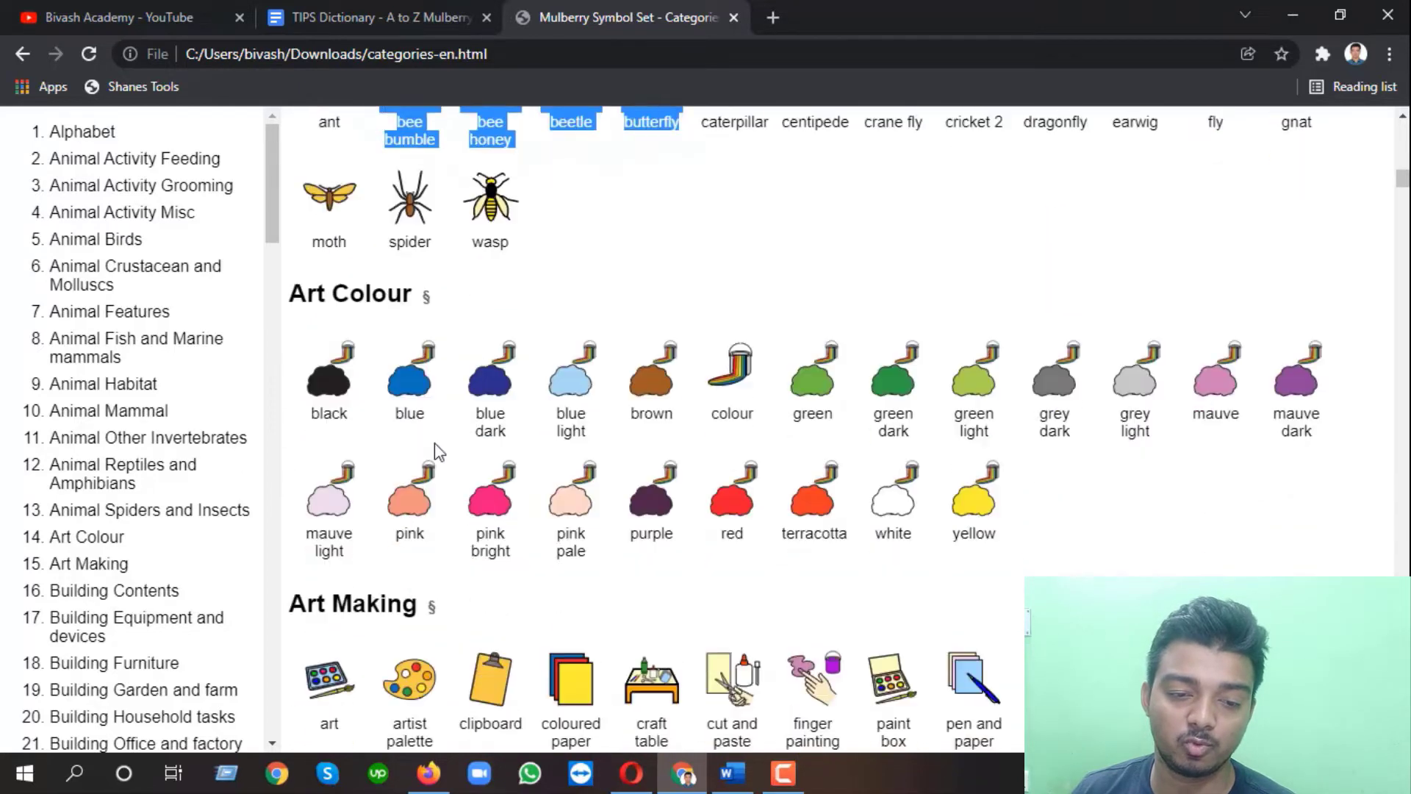
pyautogui.moveTo(316, 366); pyautogui.dragTo(670, 360)
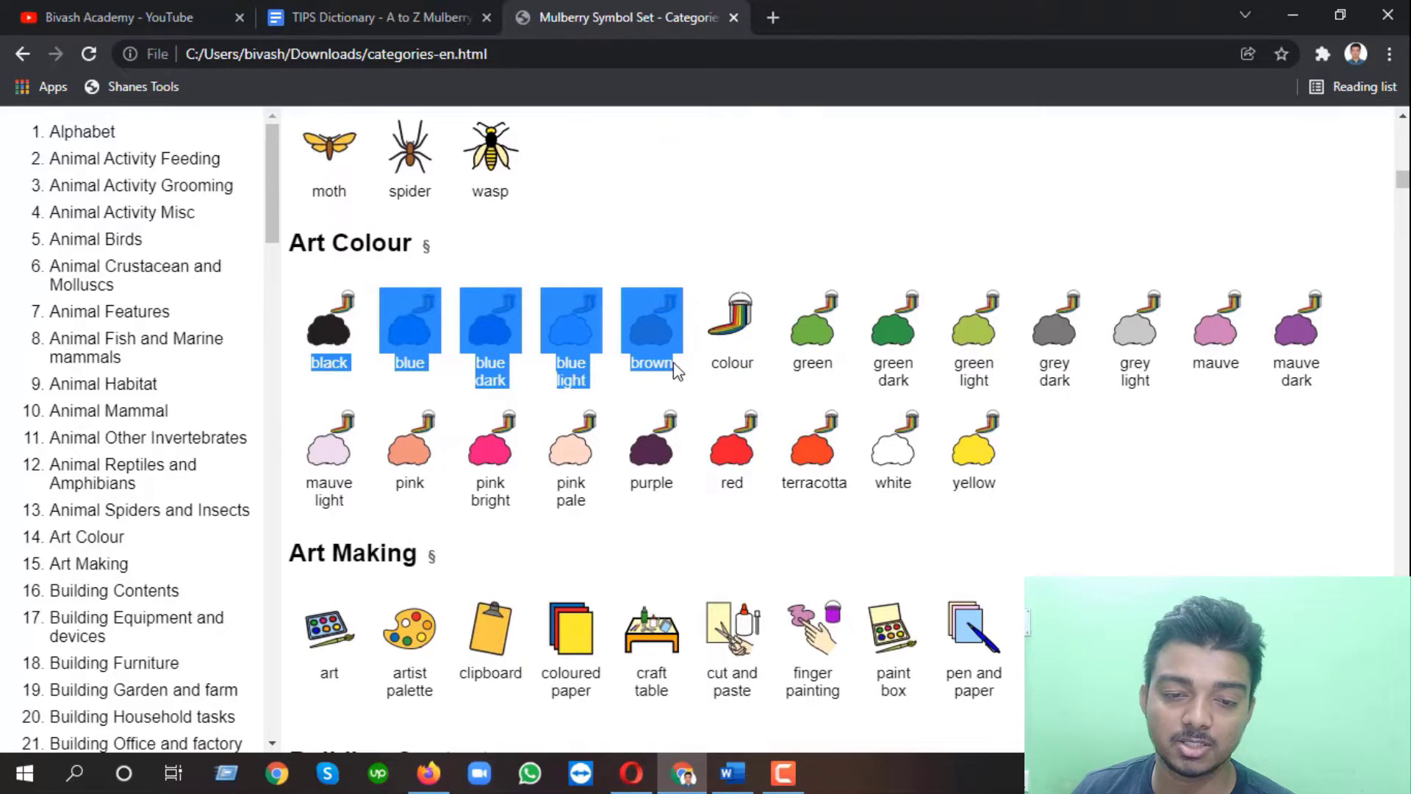
pyautogui.scroll(-4, 325, 386)
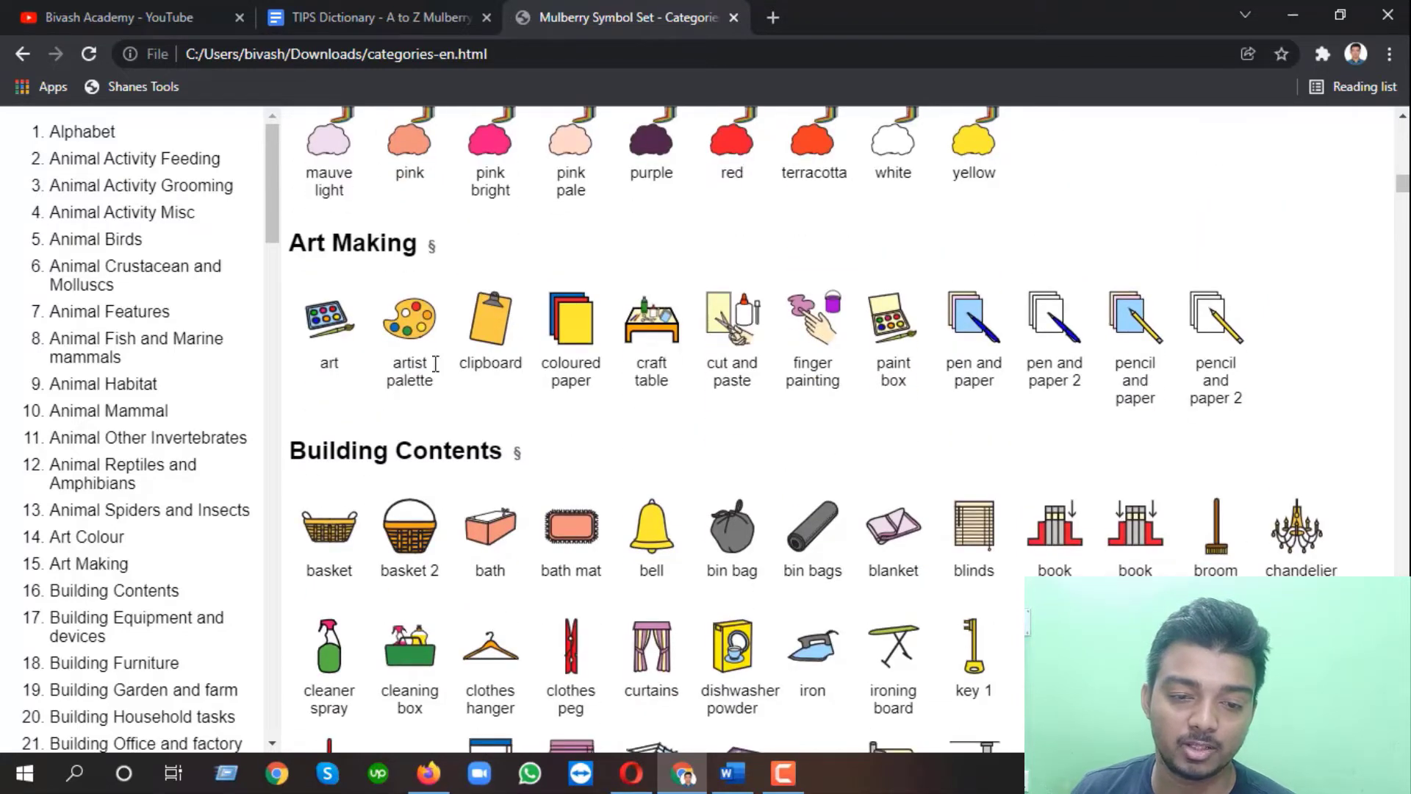
pyautogui.moveTo(452, 370); pyautogui.dragTo(491, 381)
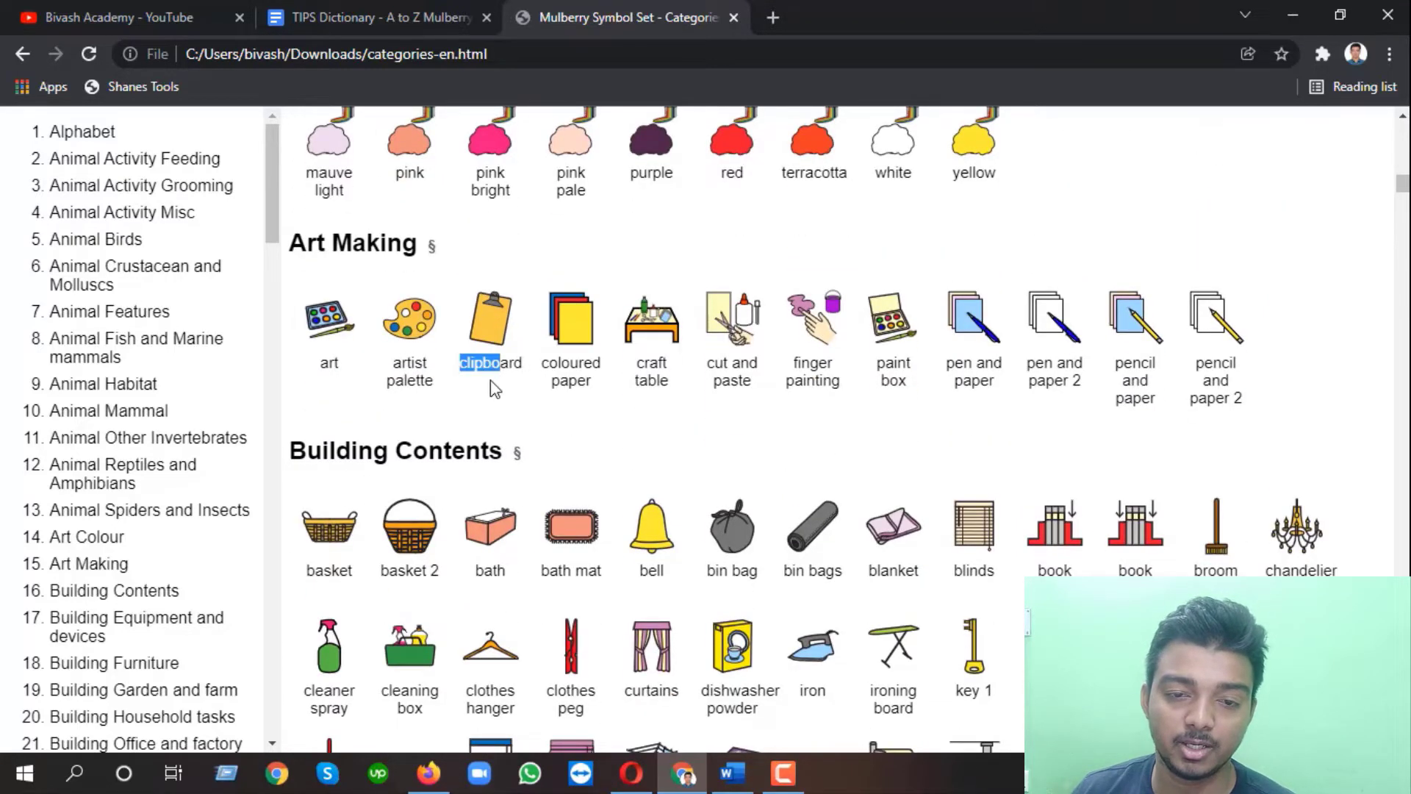
pyautogui.scroll(10, 500, 404)
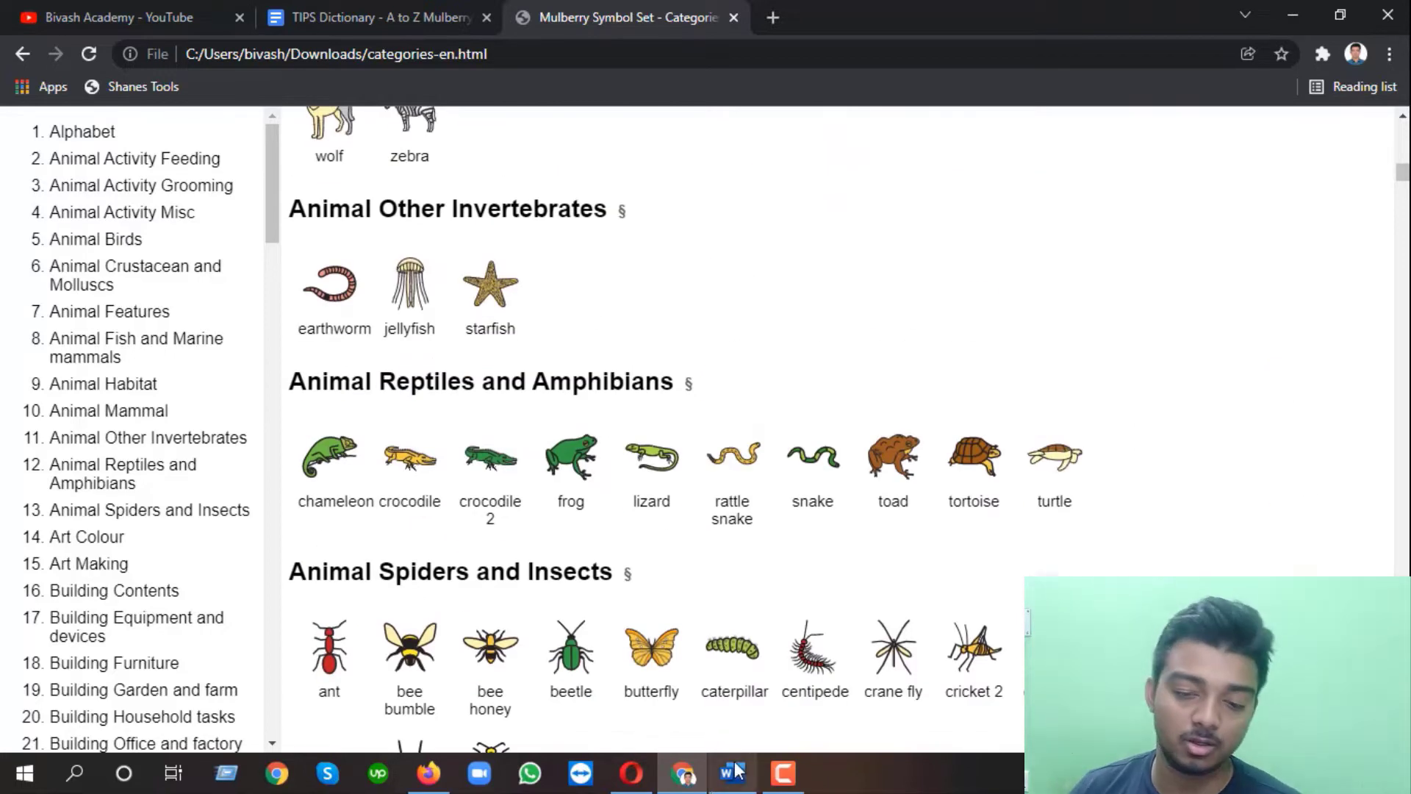
# Switch to the TIPS Dictionary in Word and review the "B" symbols from bird seed through to the colours and baskets.
pyautogui.hotkey('alt', 'Tab')
pyautogui.scroll(-3, 1315, 313)
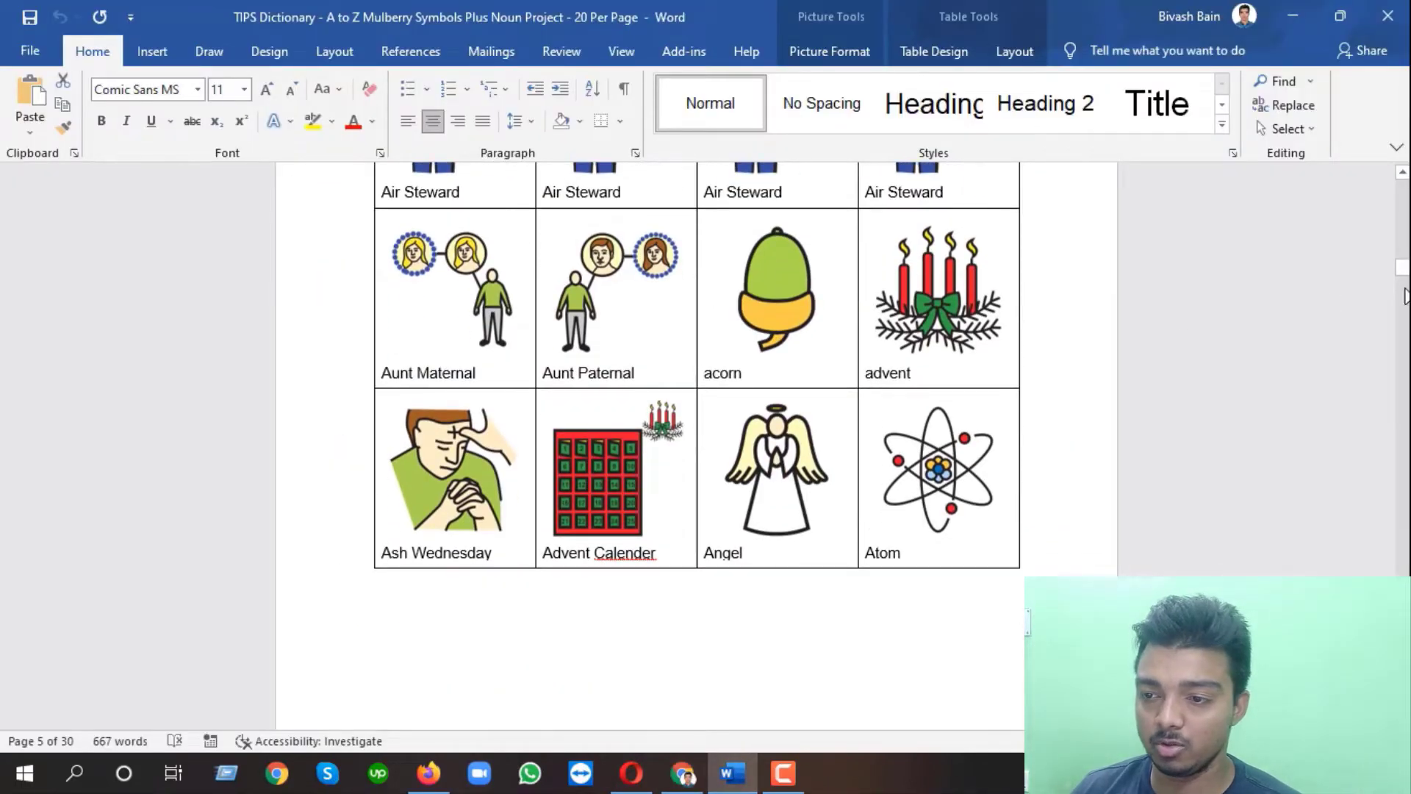
pyautogui.moveTo(1404, 295); pyautogui.dragTo(1405, 296)
pyautogui.click(731, 344)
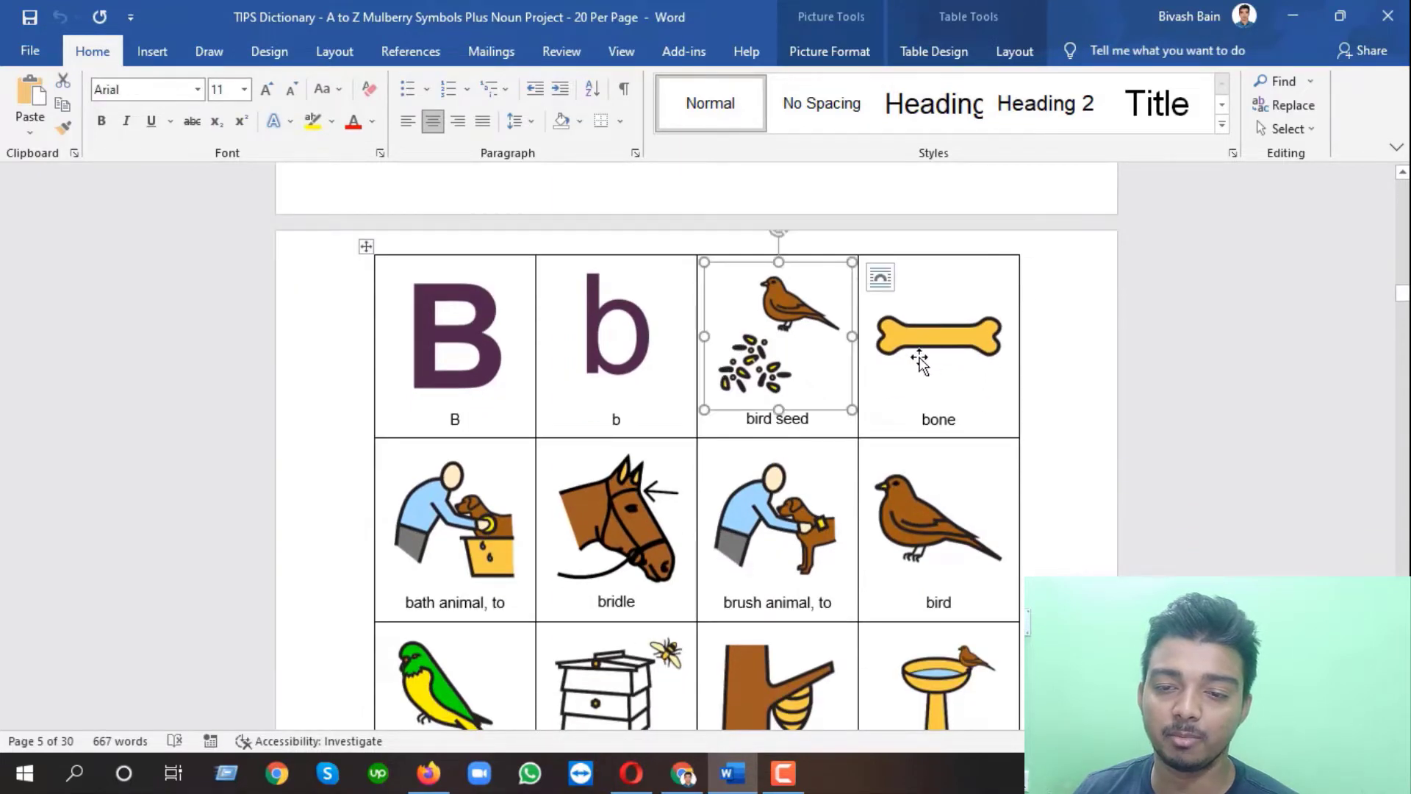
pyautogui.click(919, 360)
pyautogui.scroll(-2, 920, 360)
pyautogui.click(455, 416)
pyautogui.click(620, 412)
pyautogui.click(767, 414)
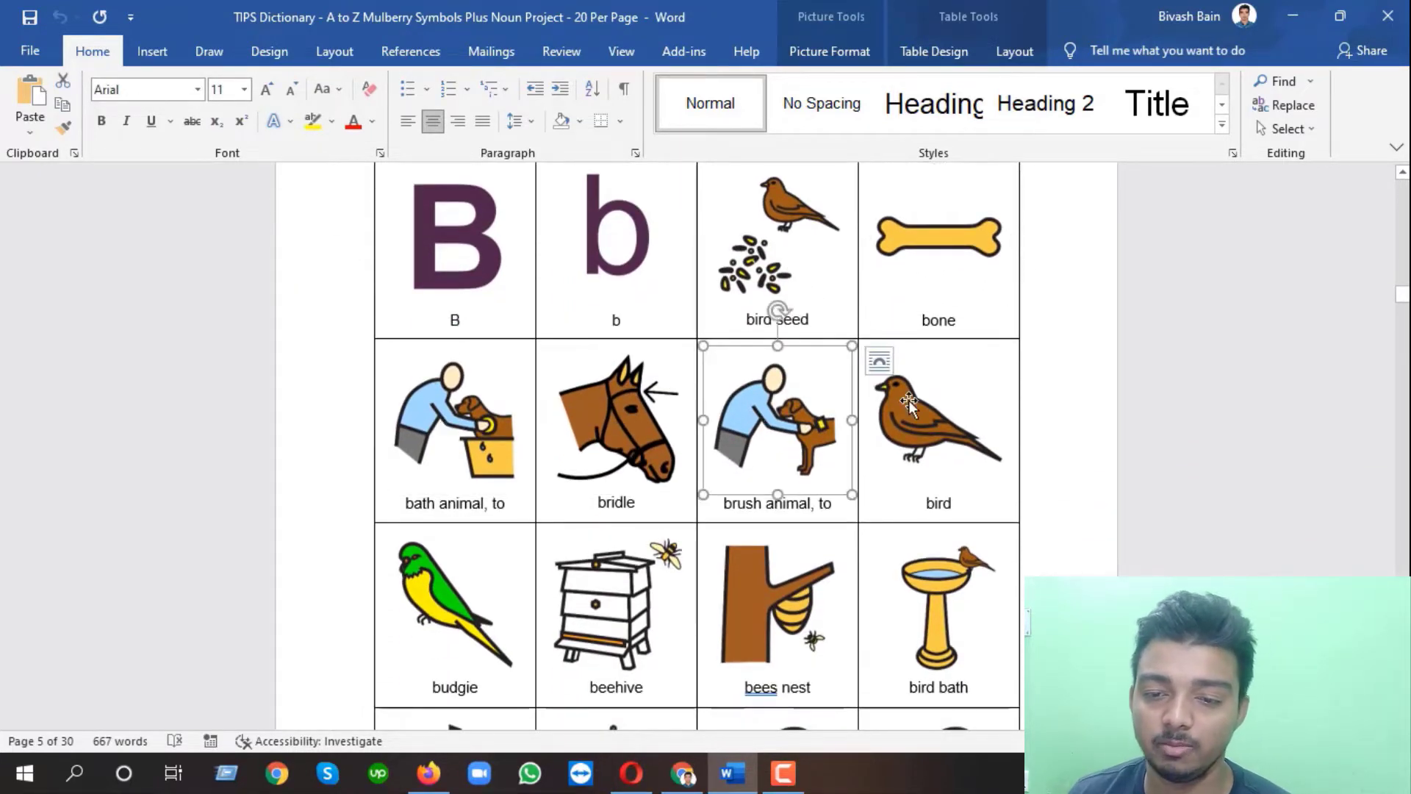
pyautogui.click(909, 405)
pyautogui.scroll(-15, 696, 434)
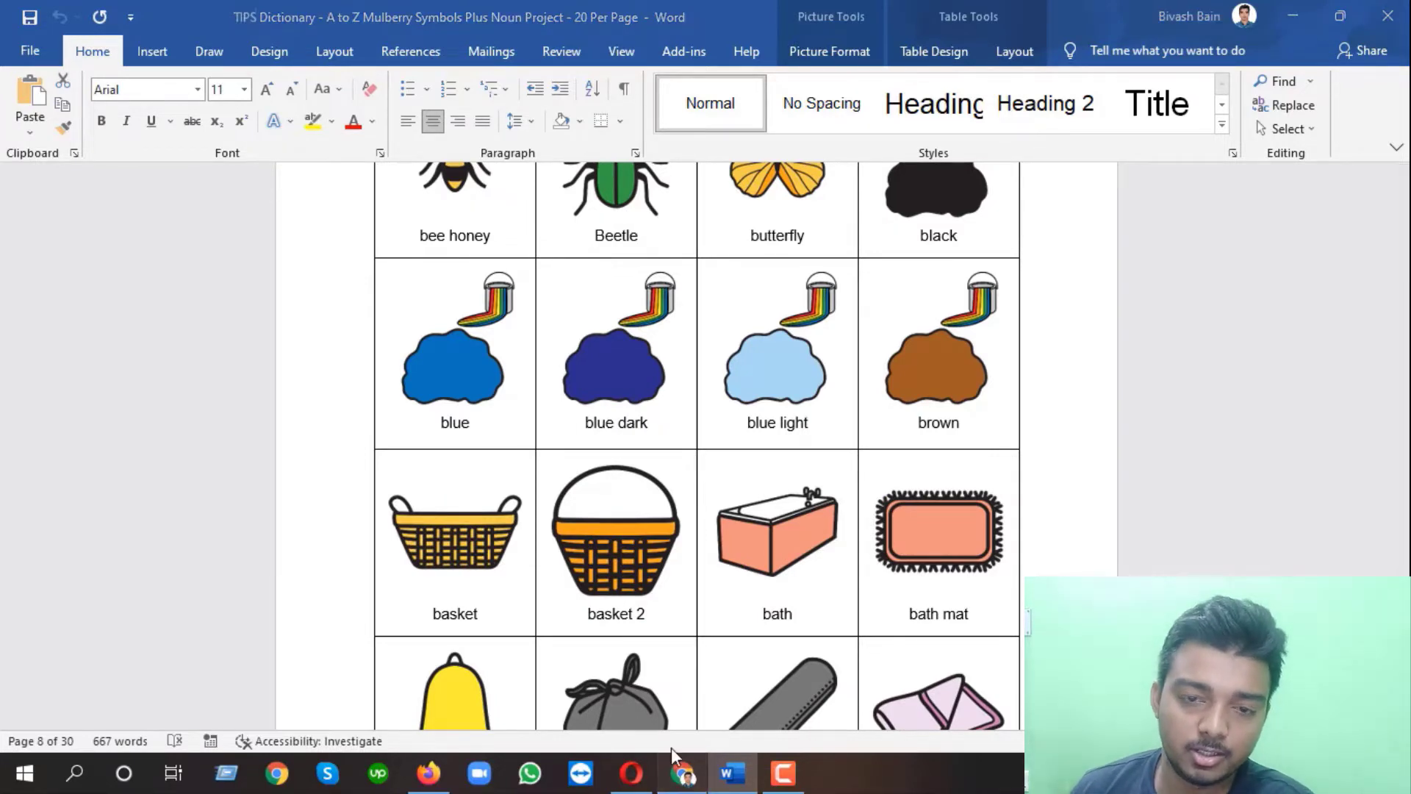
# Compare the "D" section of the TIPS Dictionary in Google Docs with the "B" pages in Word.
pyautogui.click(682, 772)
pyautogui.click(415, 16)
pyautogui.scroll(3, 615, 392)
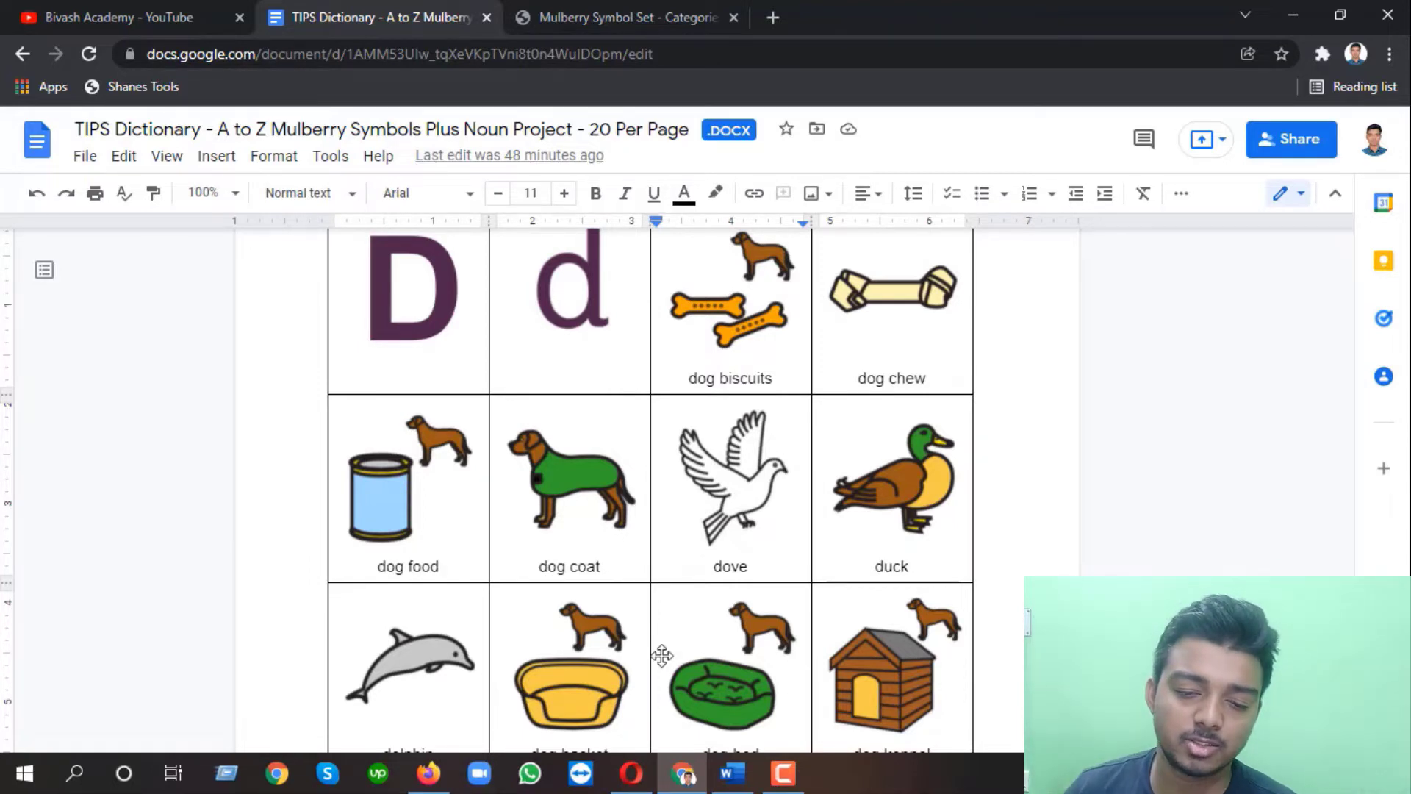
pyautogui.click(733, 773)
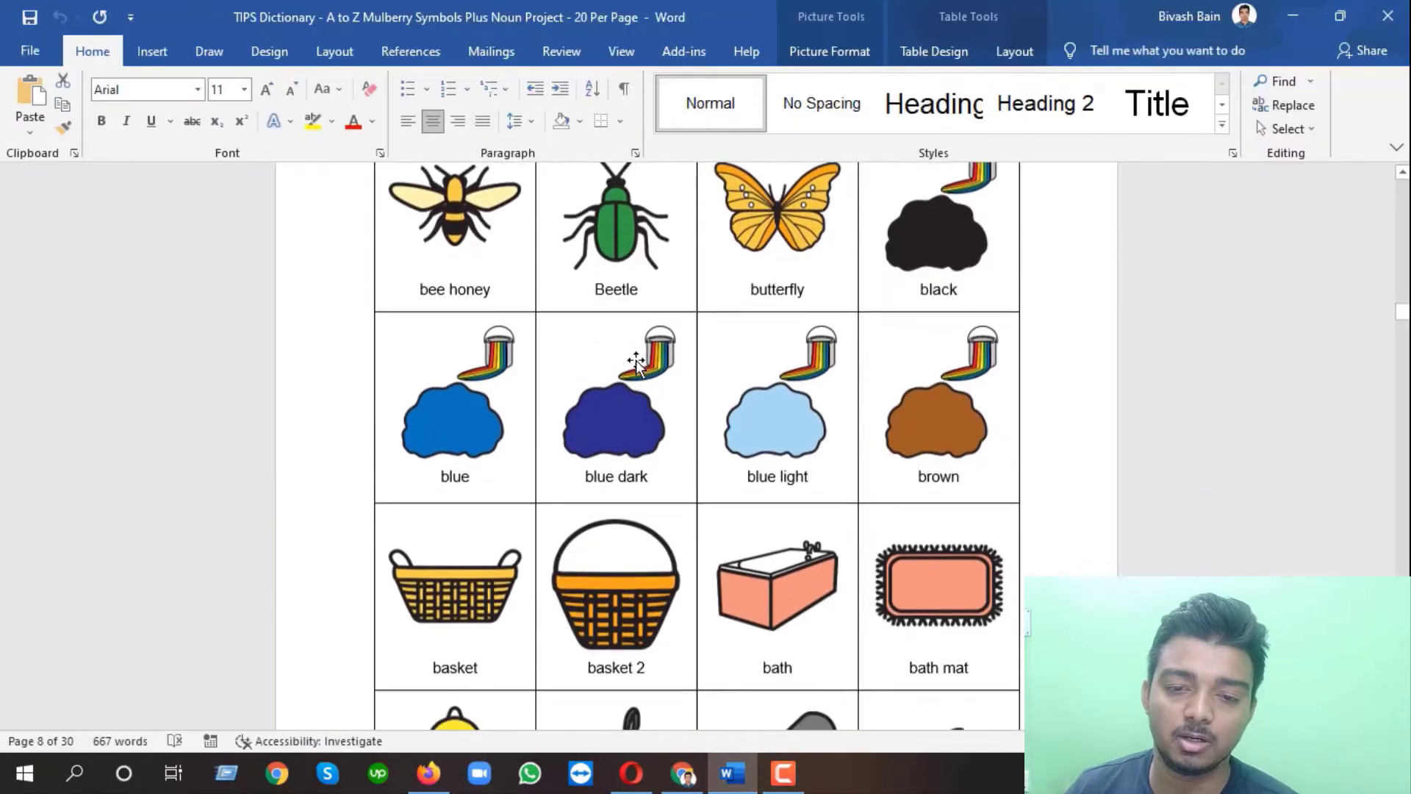
pyautogui.click(733, 772)
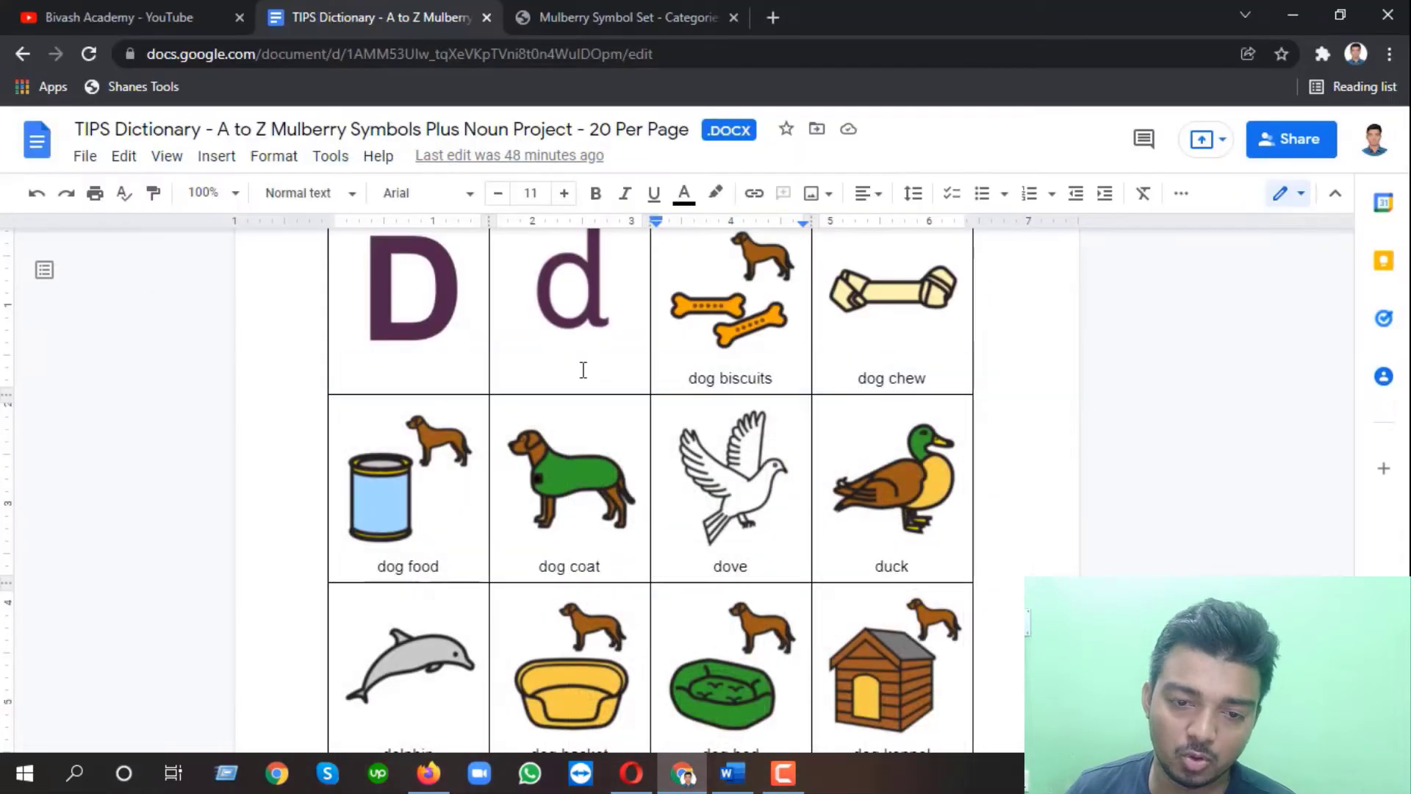
pyautogui.scroll(5, 588, 382)
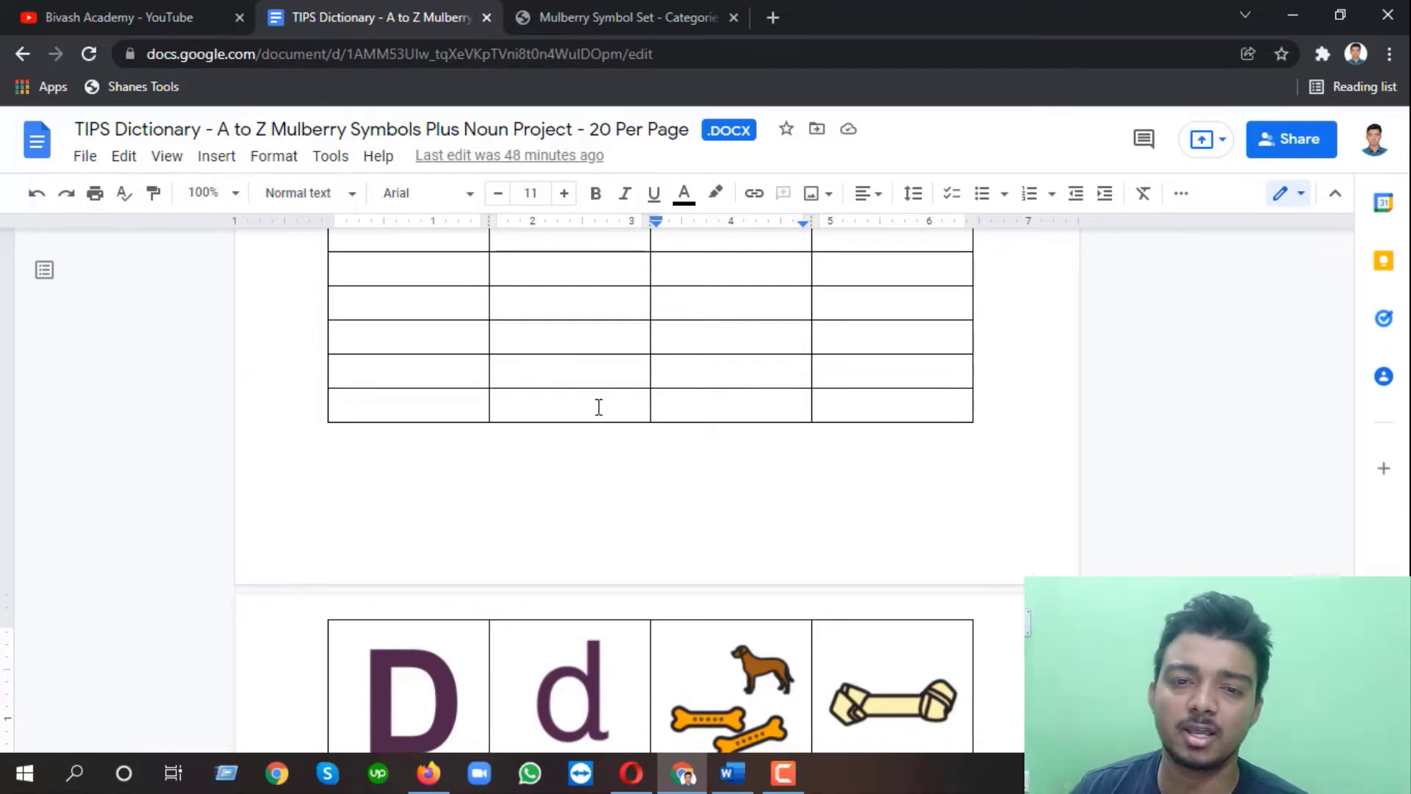
# Return to Word, look through the remaining "B" symbols and go to the empty "C" table.
pyautogui.click(732, 772)
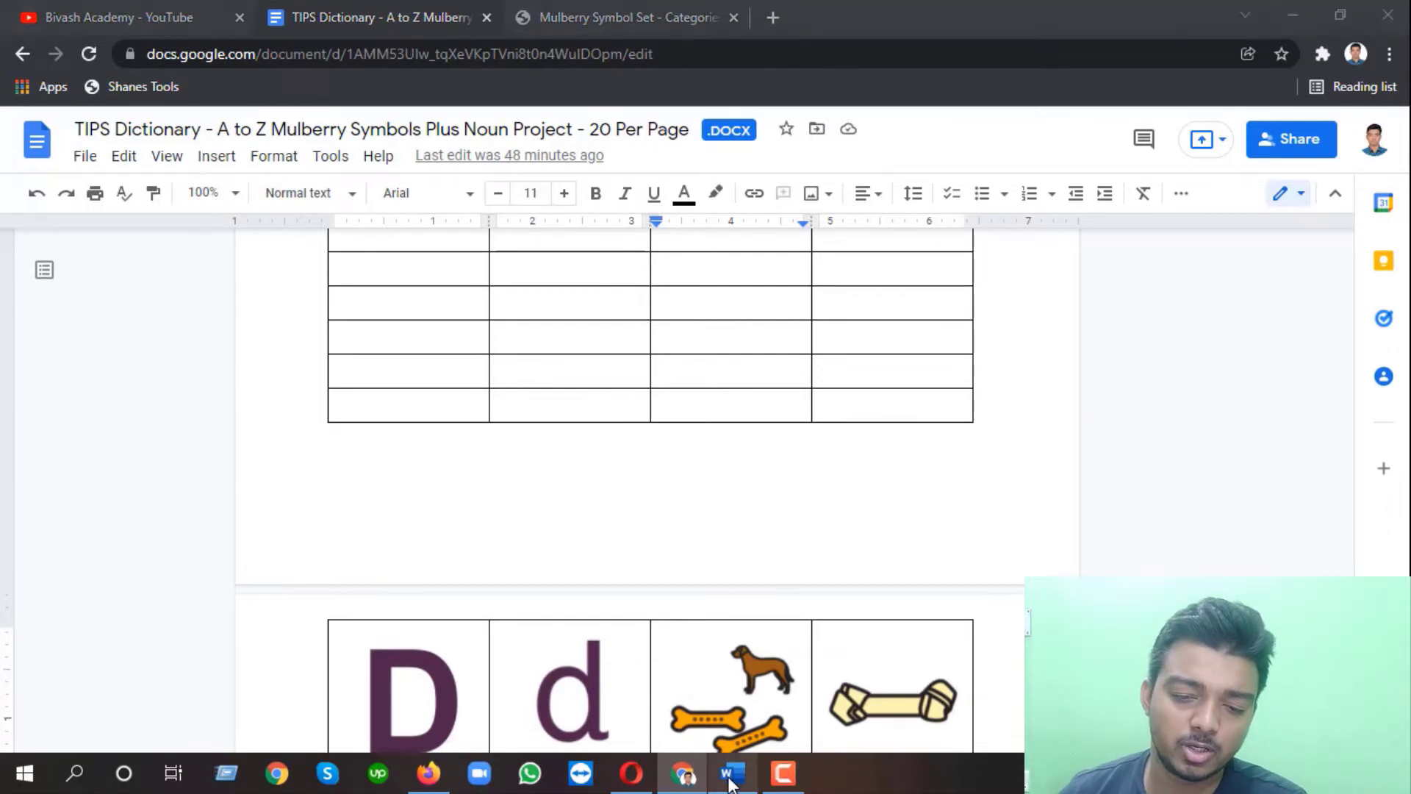
pyautogui.scroll(-3, 673, 310)
pyautogui.scroll(-1, 673, 310)
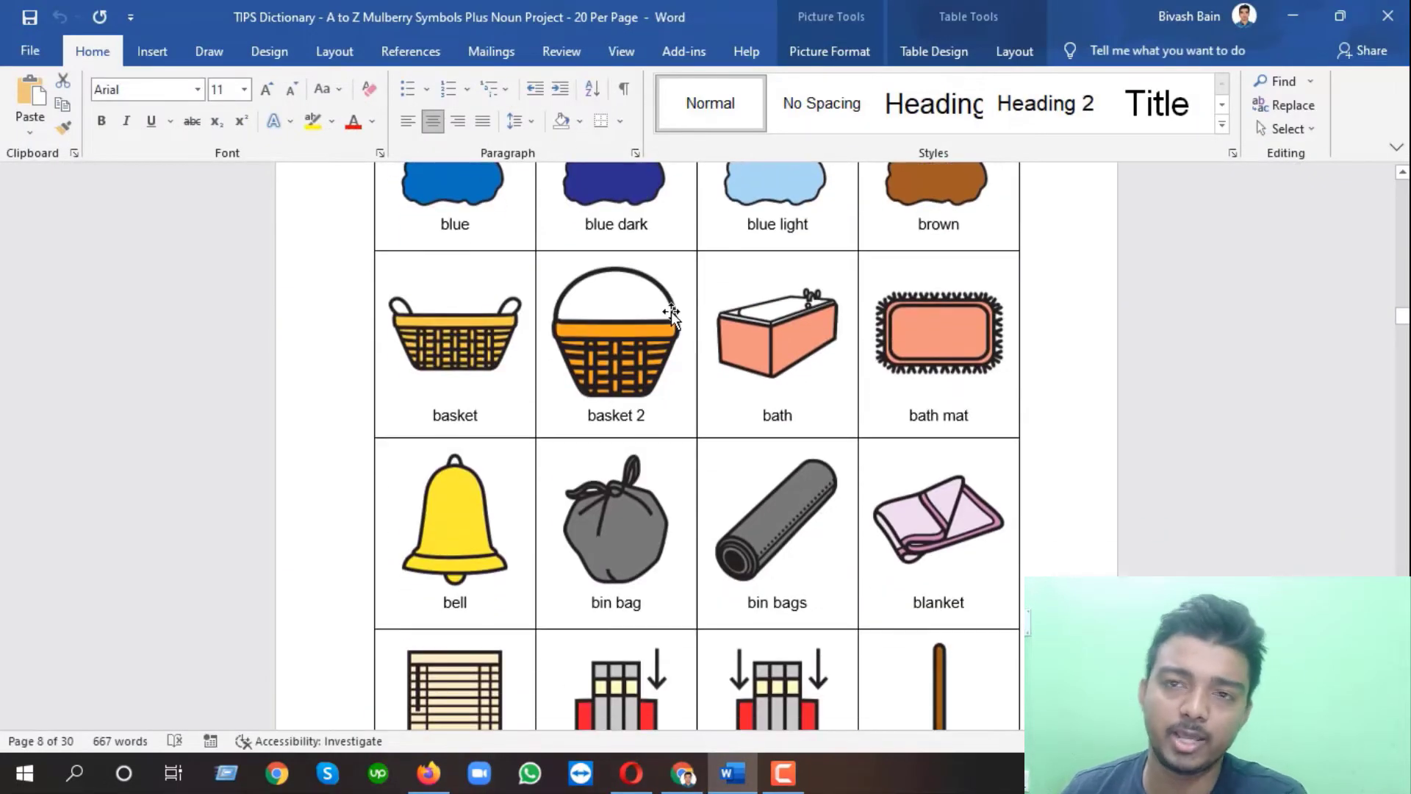
pyautogui.scroll(-8, 694, 284)
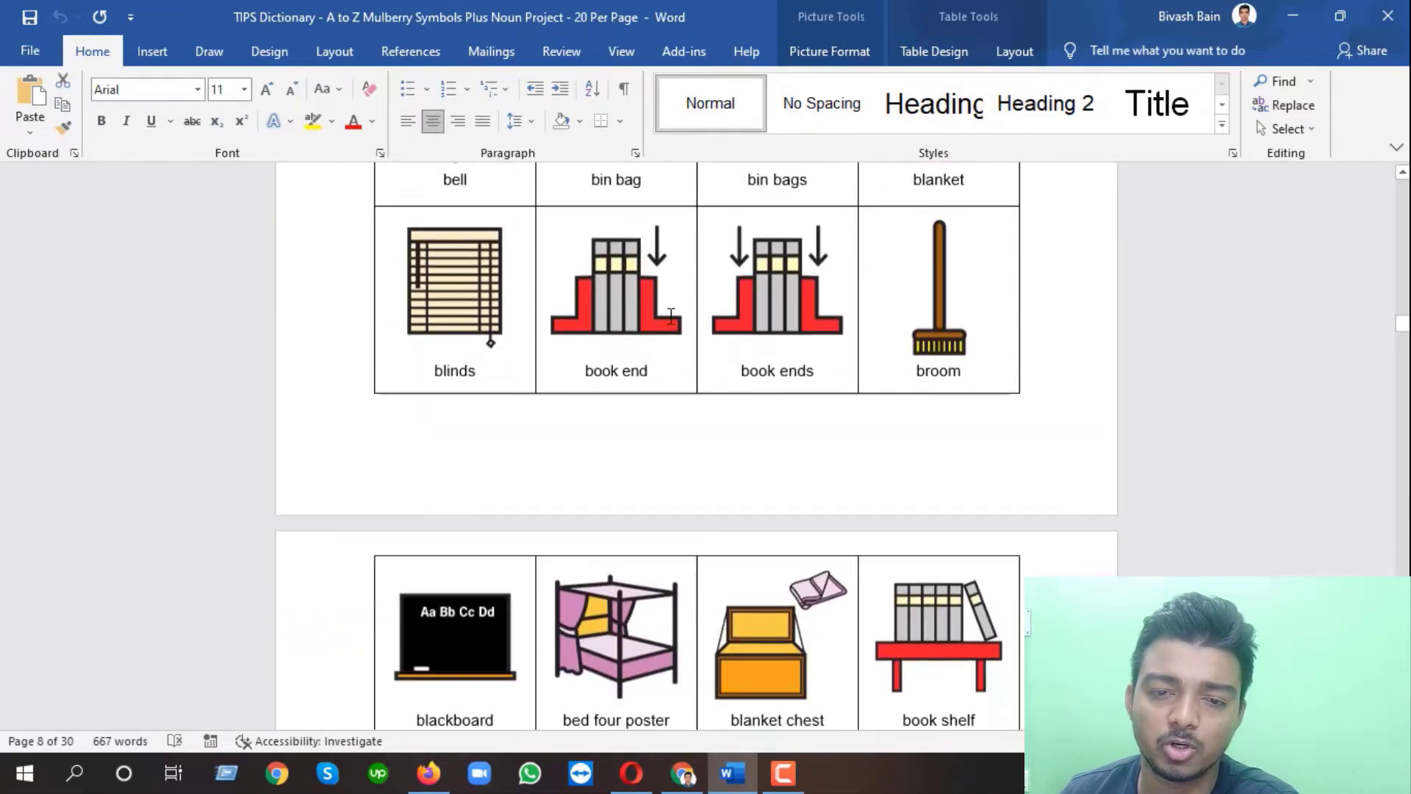
pyautogui.scroll(-6, 694, 284)
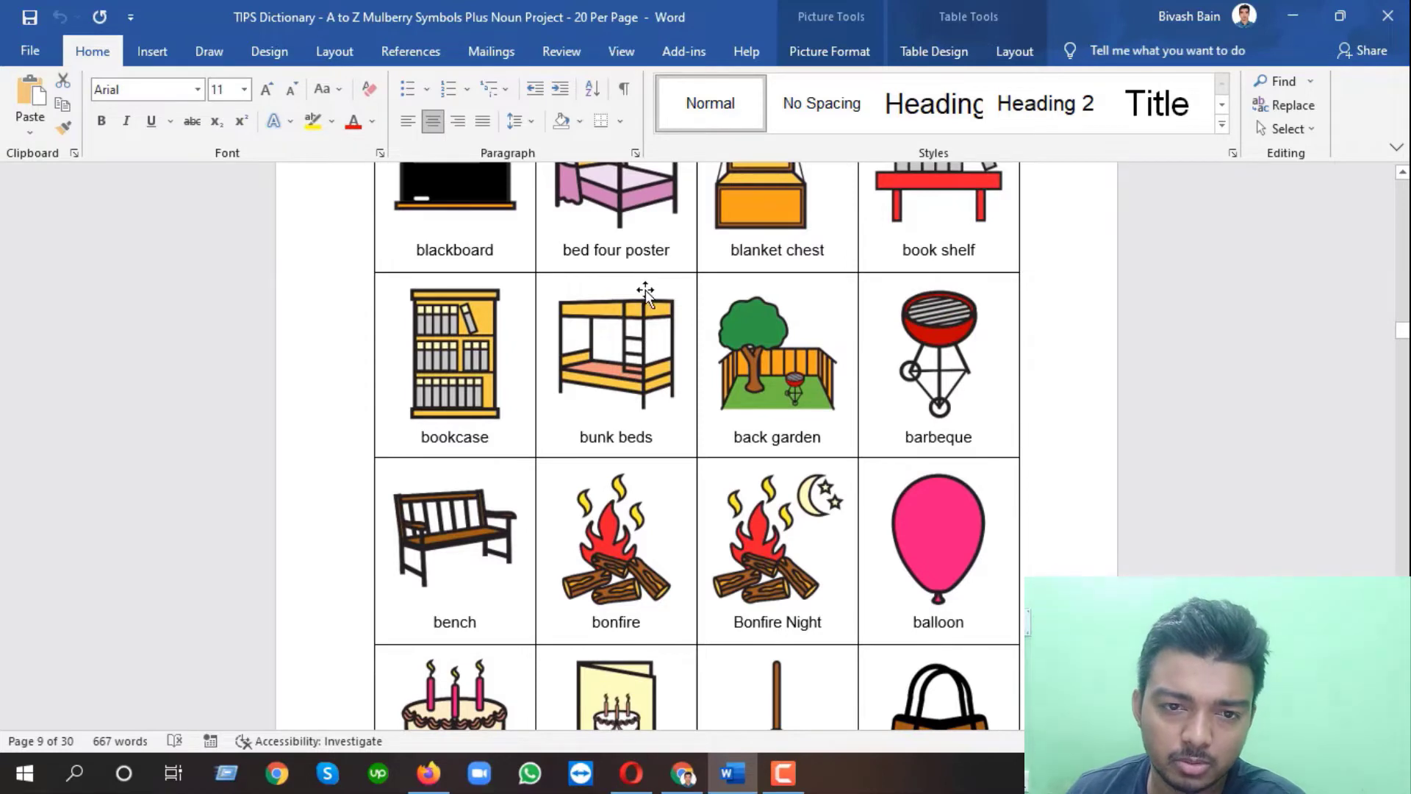
pyautogui.scroll(4, 643, 292)
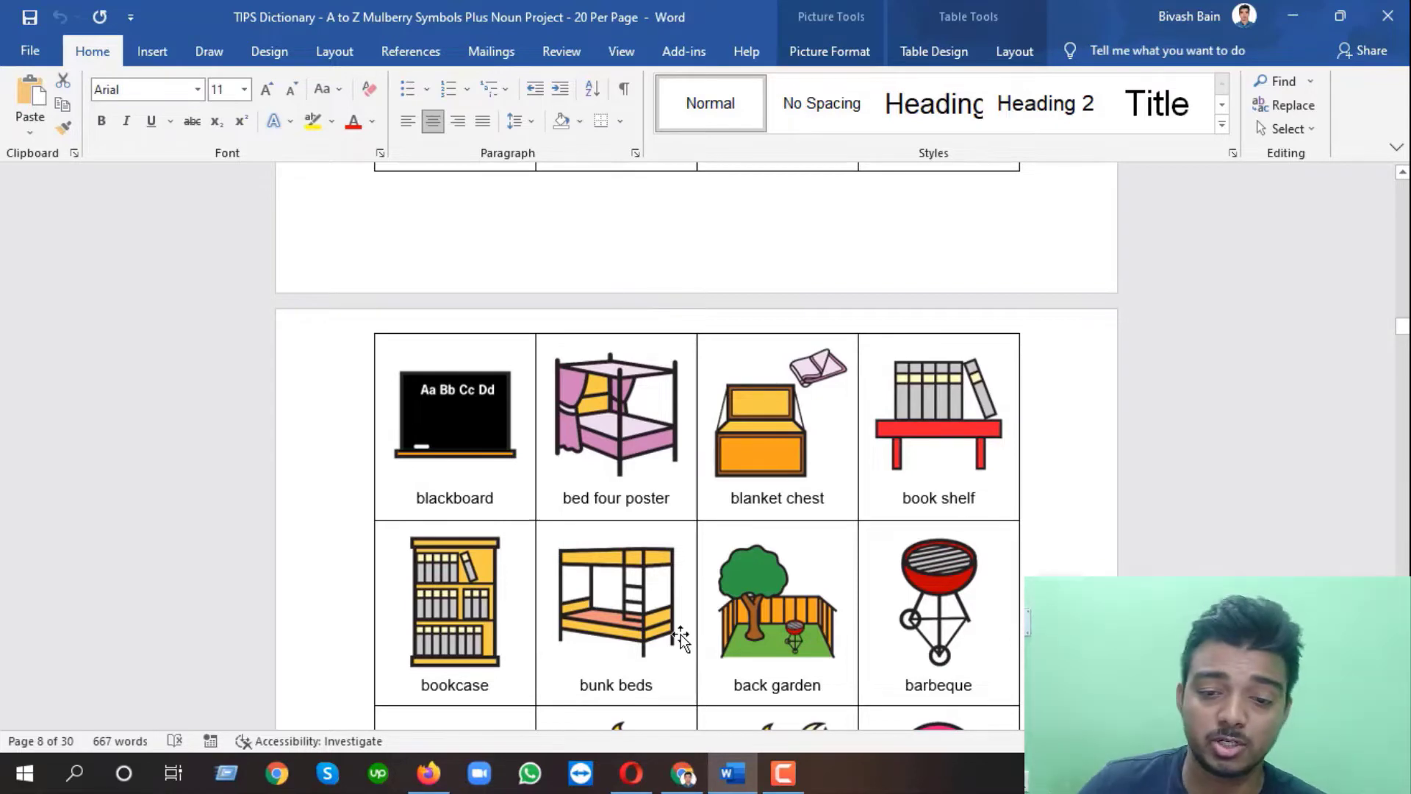
pyautogui.scroll(-6, 1219, 430)
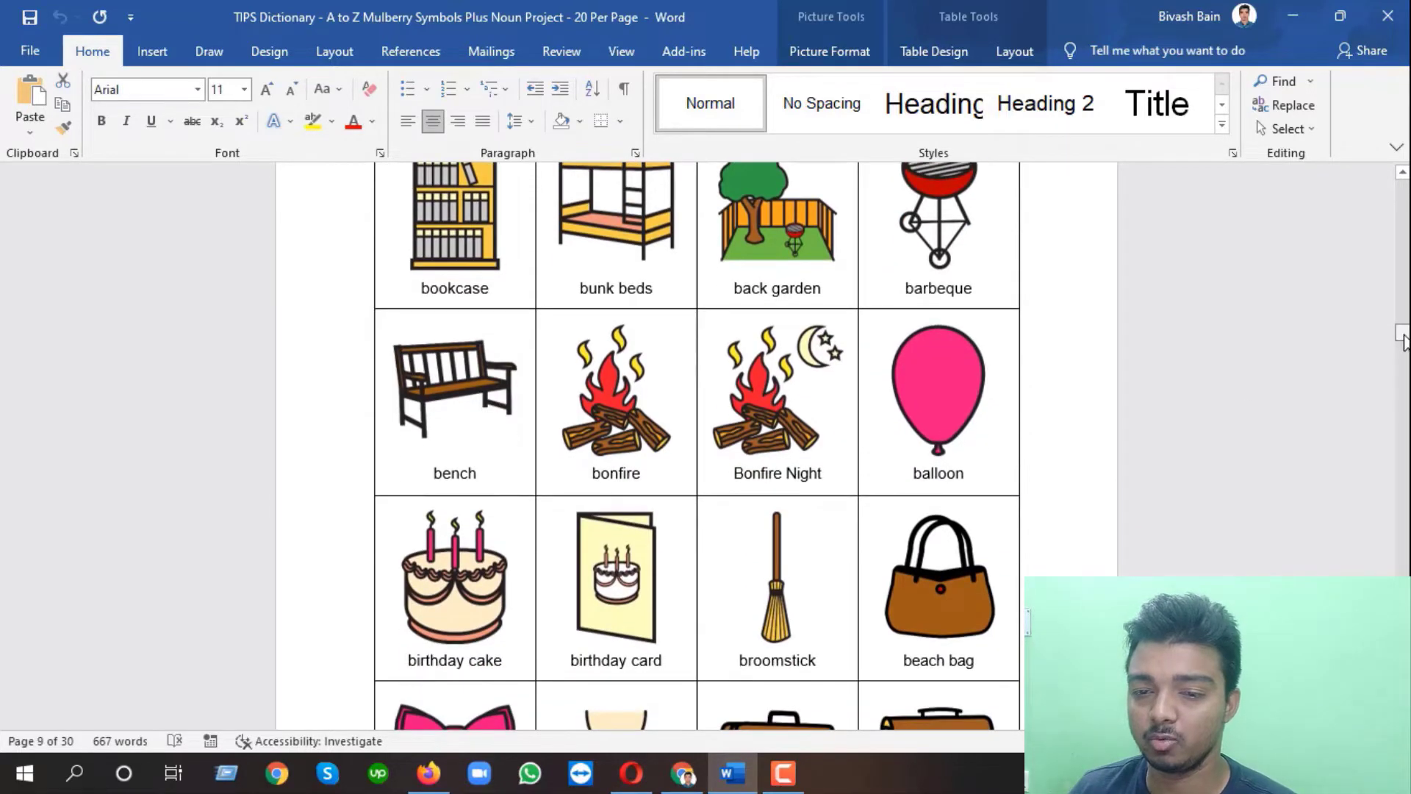
pyautogui.moveTo(1405, 339); pyautogui.dragTo(1389, 561)
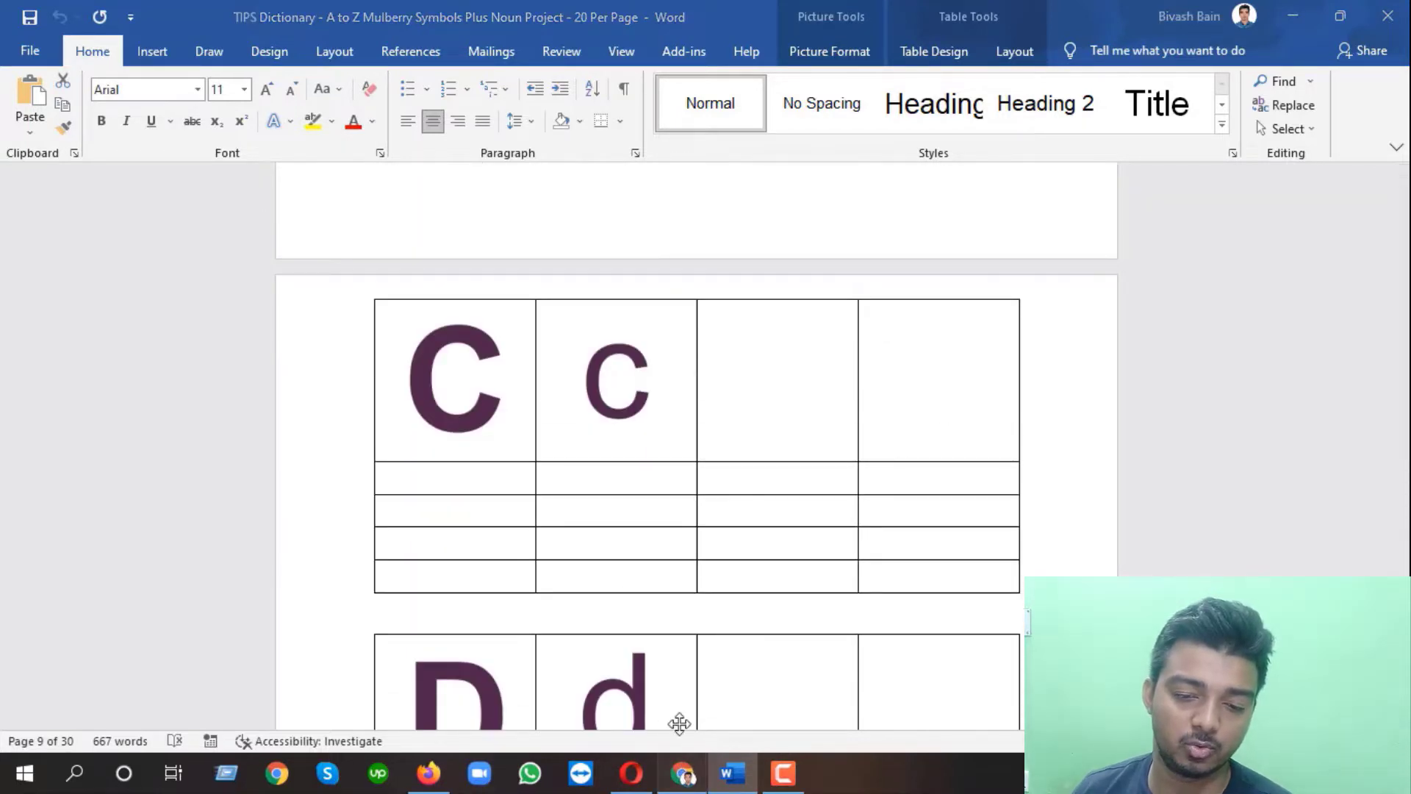
# Switch to the Mulberry symbol categories page in Chrome and copy the chameleon image under Animal Reptiles and Amphibians.
pyautogui.click(682, 772)
pyautogui.click(625, 17)
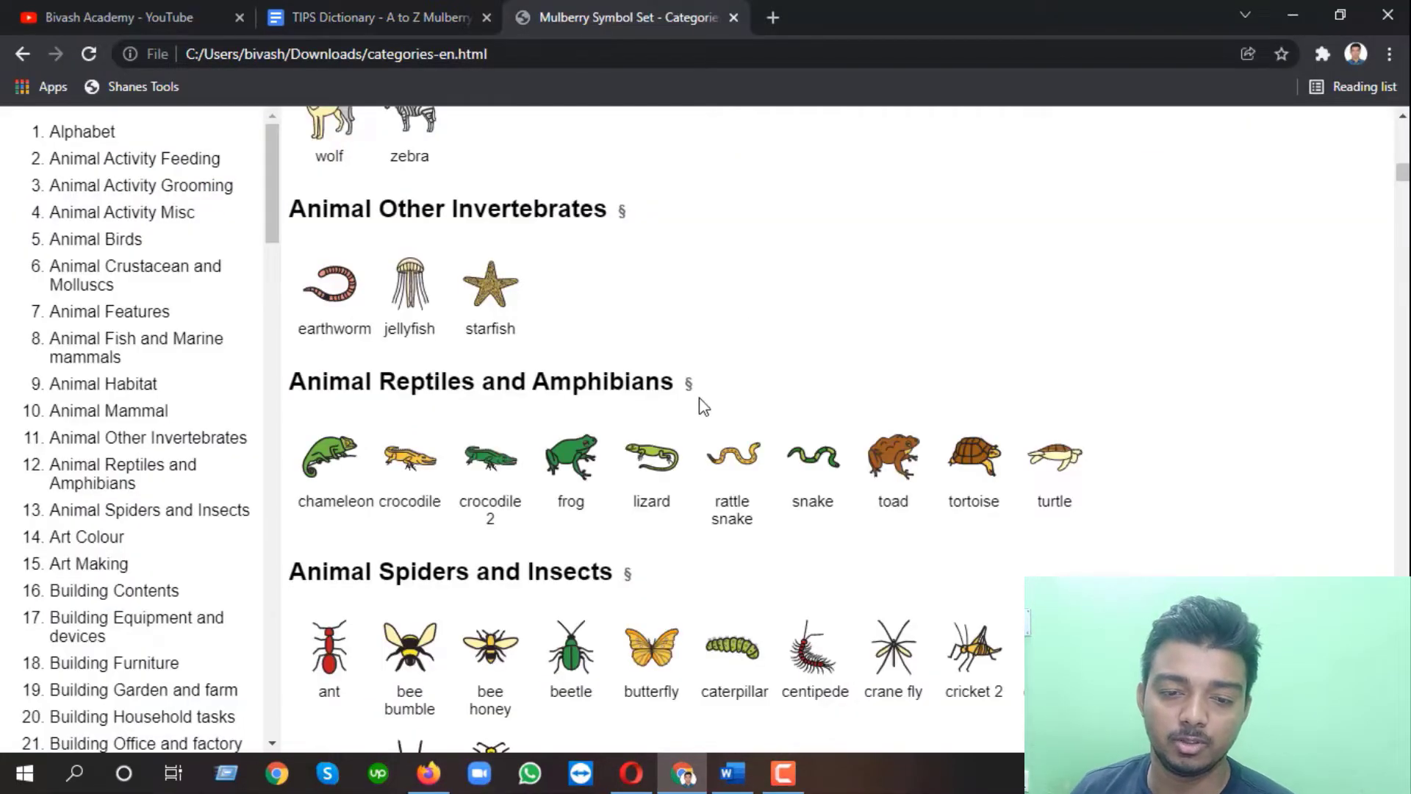
pyautogui.scroll(-3, 703, 407)
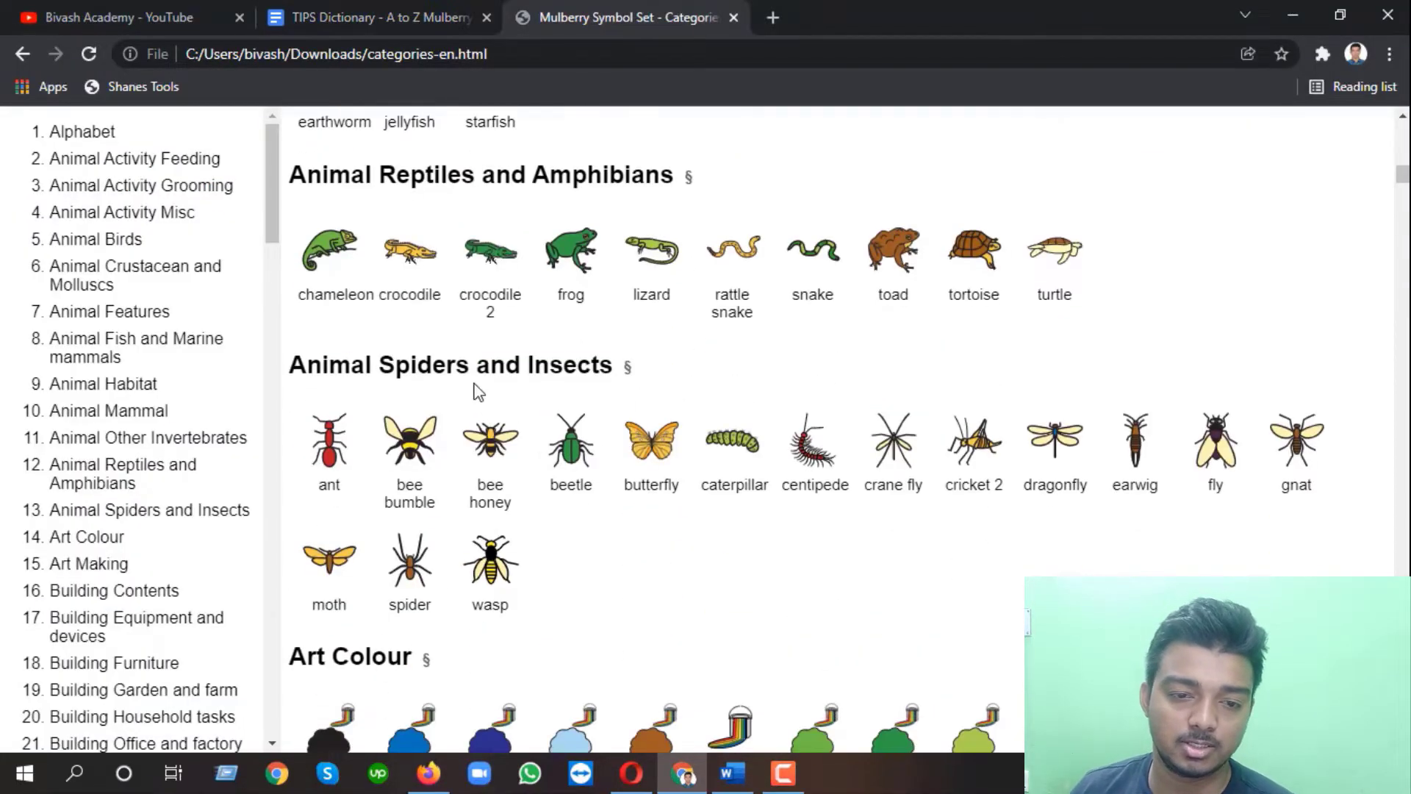
pyautogui.rightClick(324, 250)
pyautogui.click(384, 314)
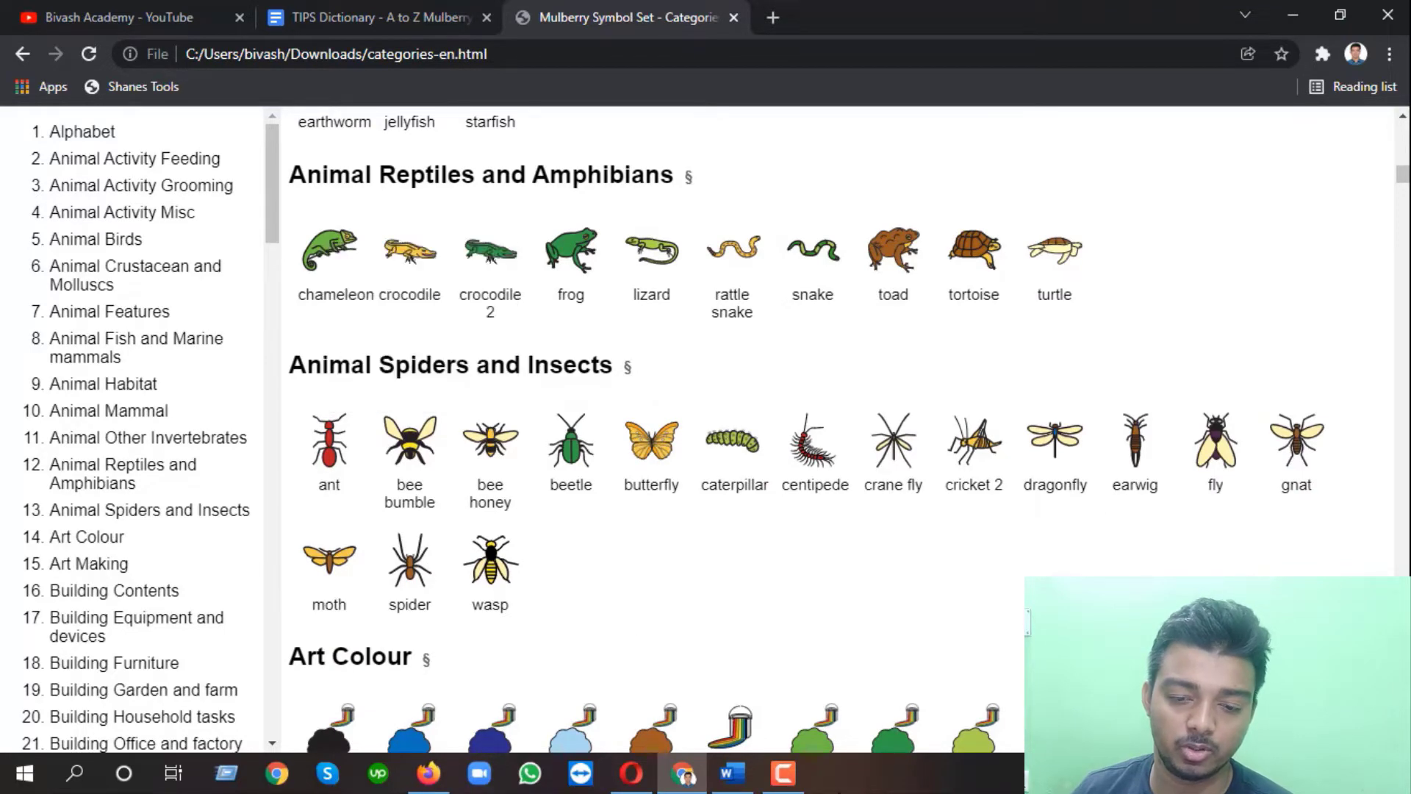
# Switch to Word and paste the chameleon as a picture into the first empty cell beside the lowercase c.
pyautogui.click(733, 773)
pyautogui.click(806, 358)
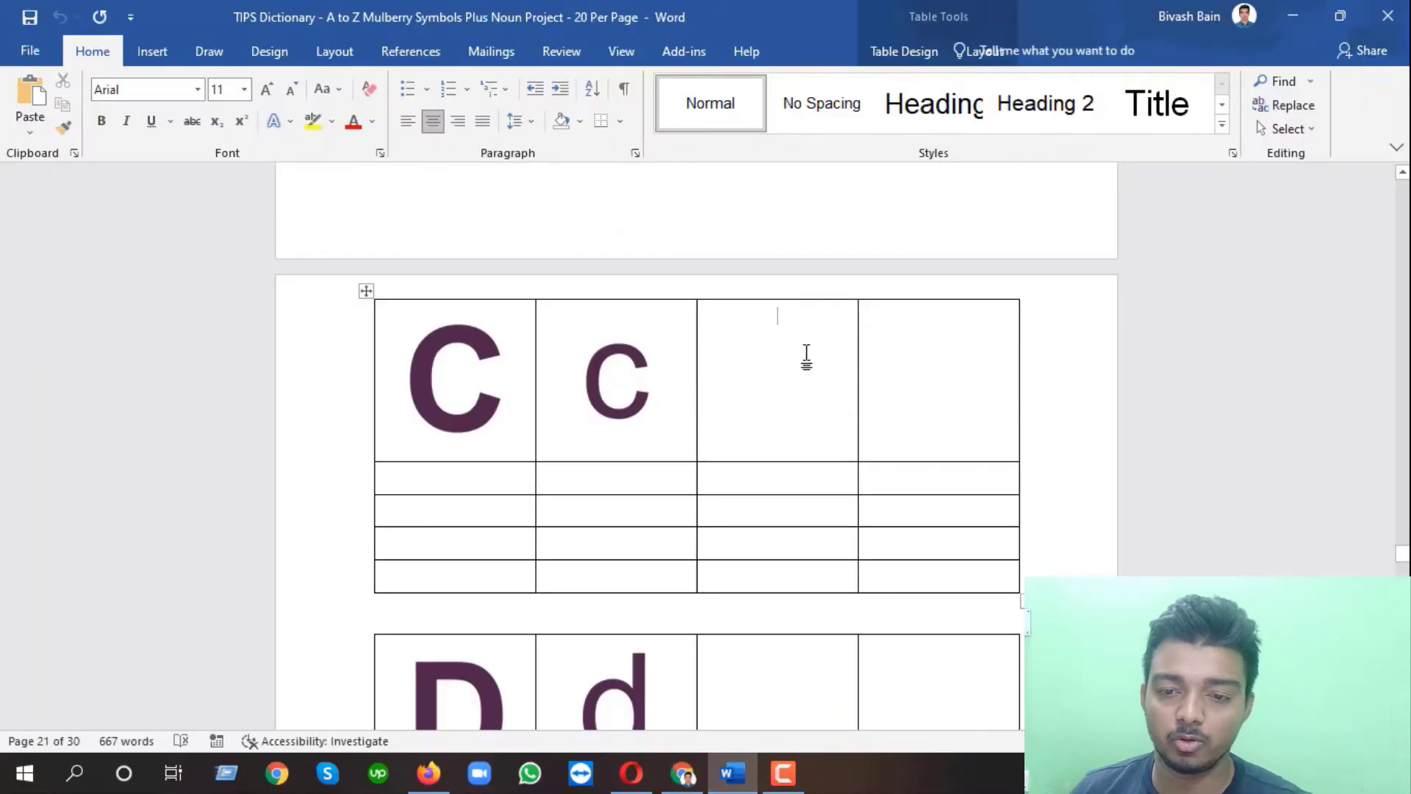
pyautogui.rightClick(792, 360)
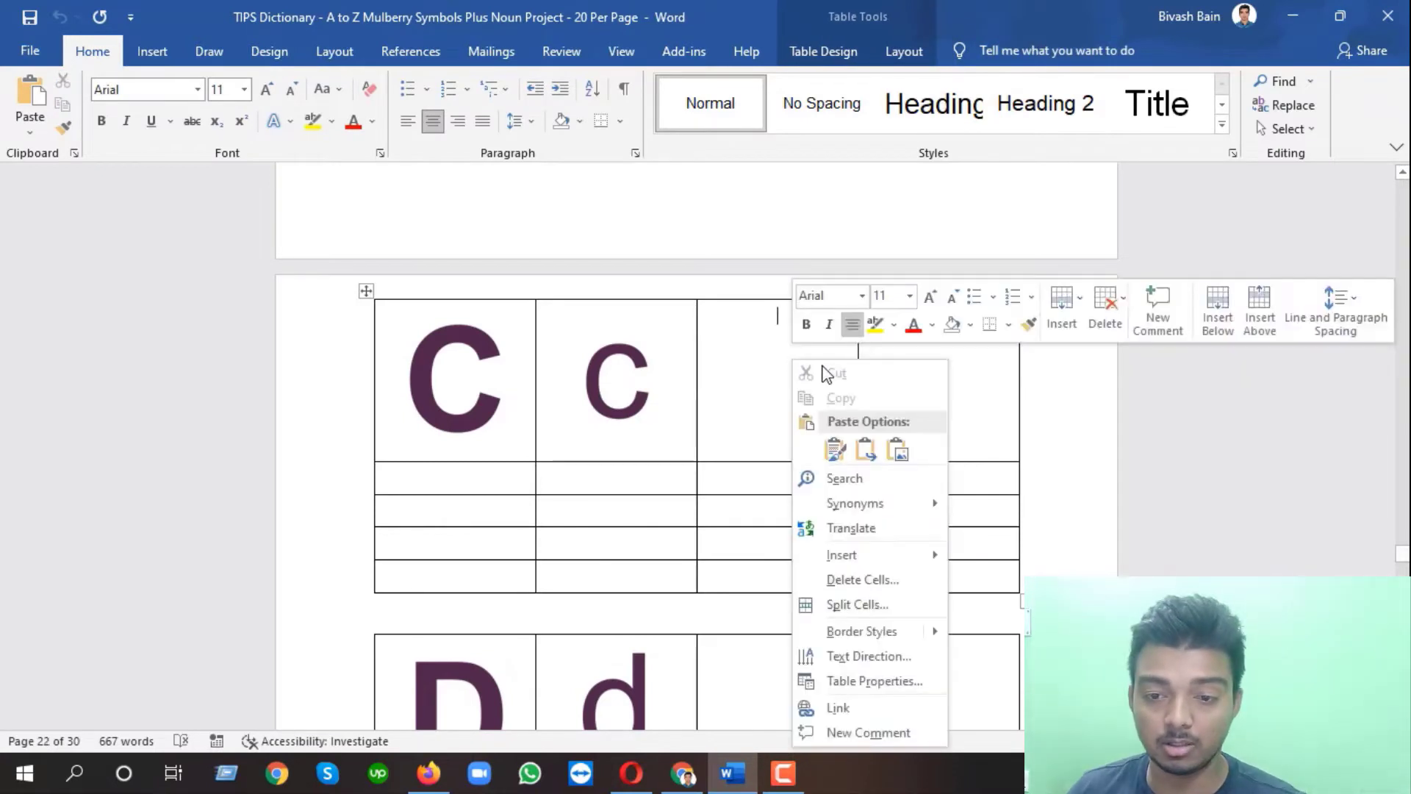
pyautogui.click(898, 449)
pyautogui.scroll(-1, 808, 411)
pyautogui.click(761, 410)
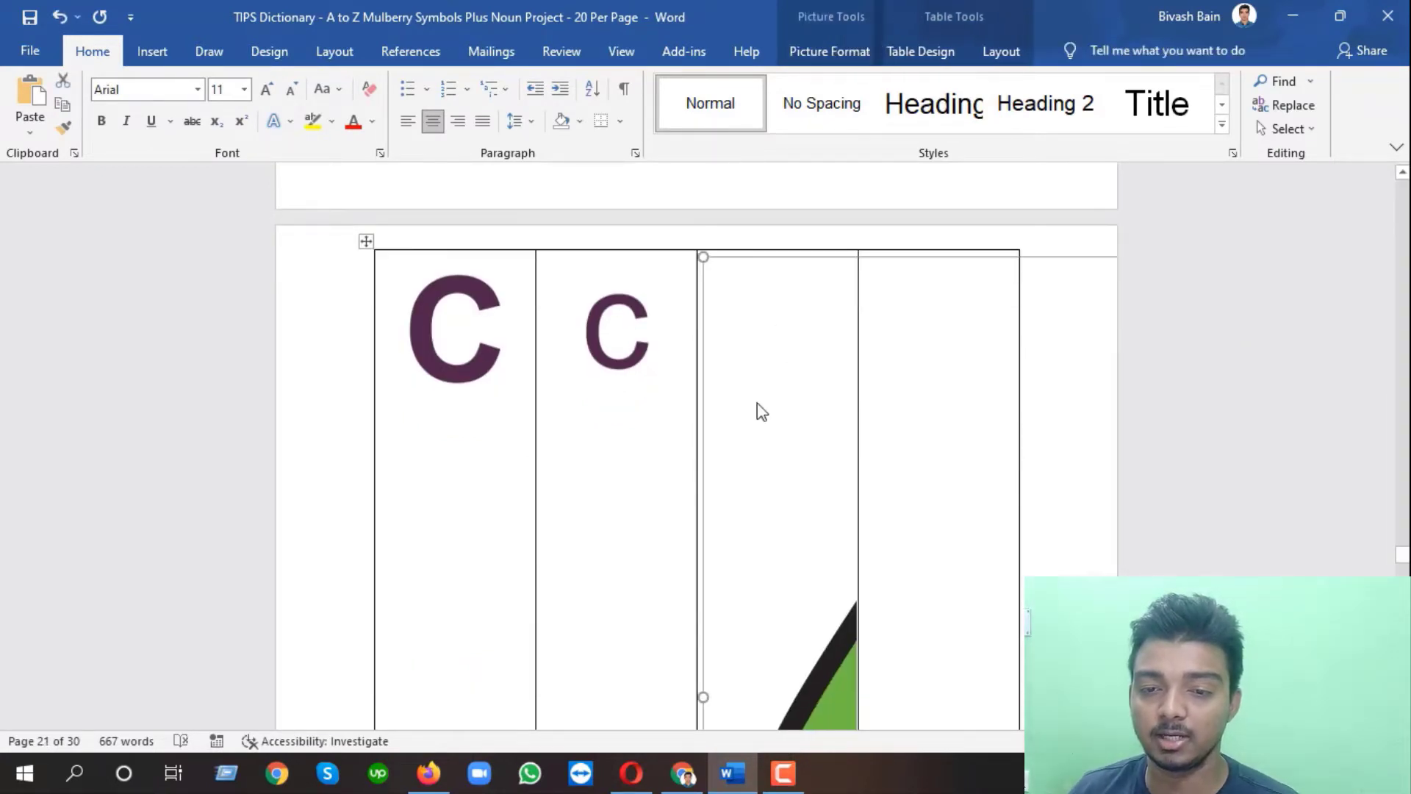
pyautogui.scroll(-10, 761, 411)
pyautogui.scroll(7, 762, 422)
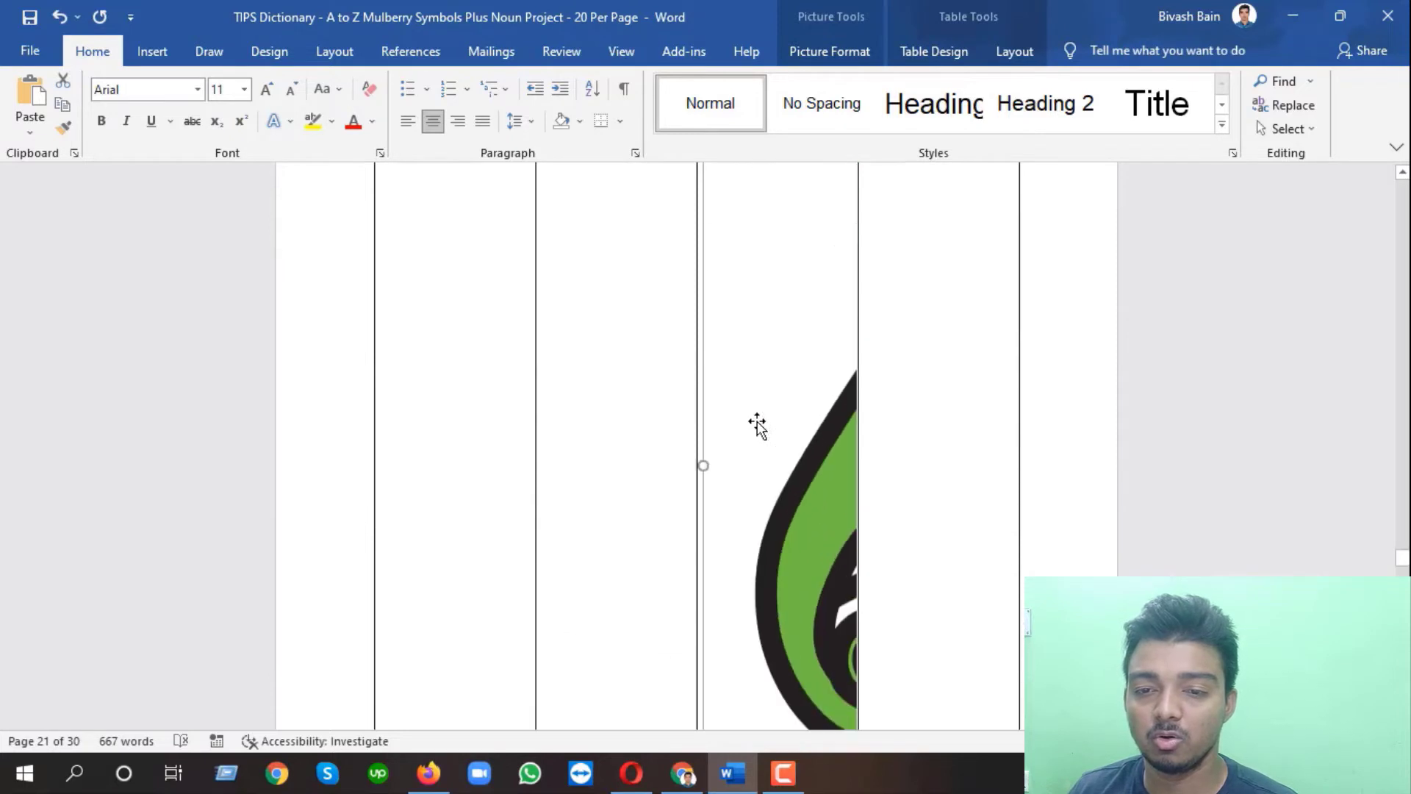
pyautogui.scroll(-2, 753, 387)
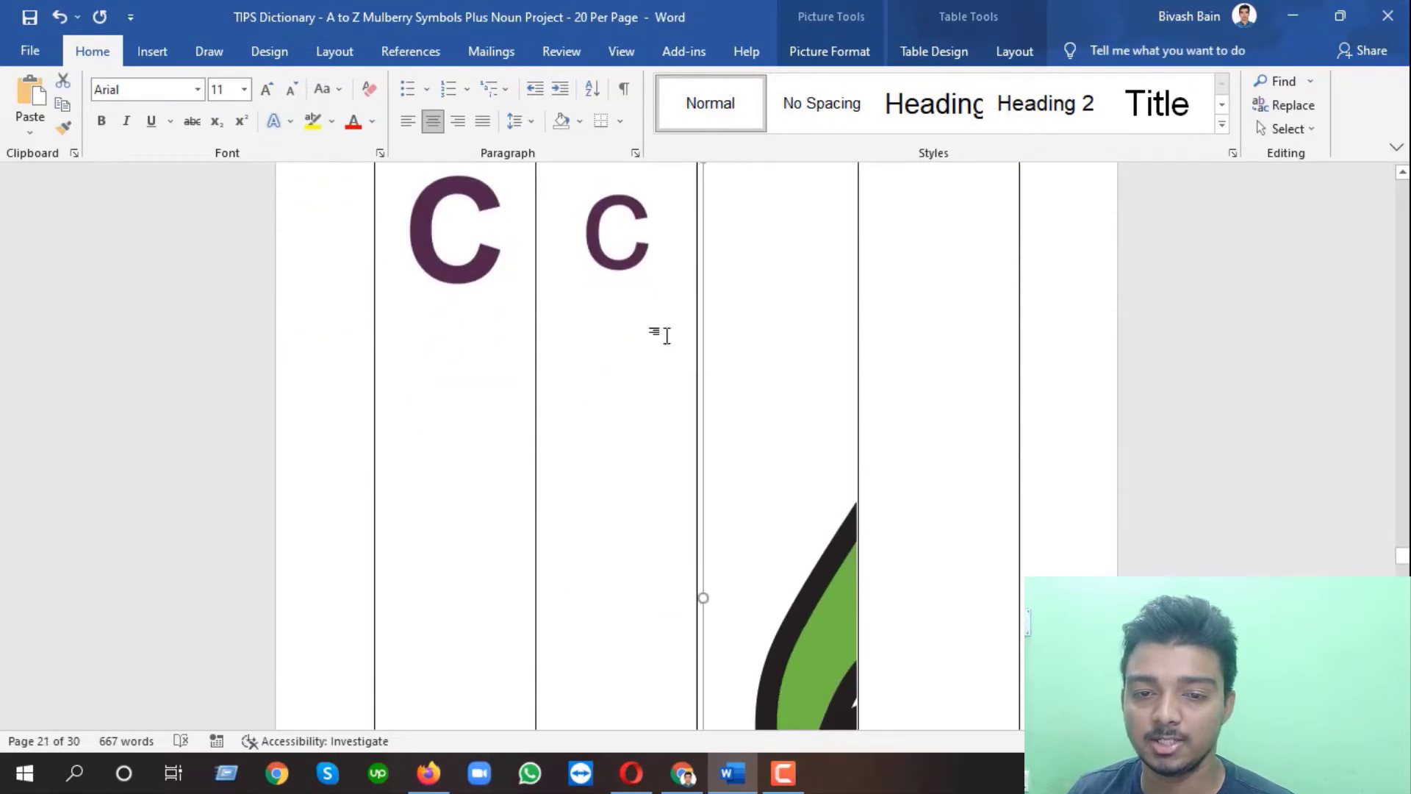
# Select the capital C picture and check its height and width in the picture format settings.
pyautogui.click(459, 215)
pyautogui.scroll(1, 465, 239)
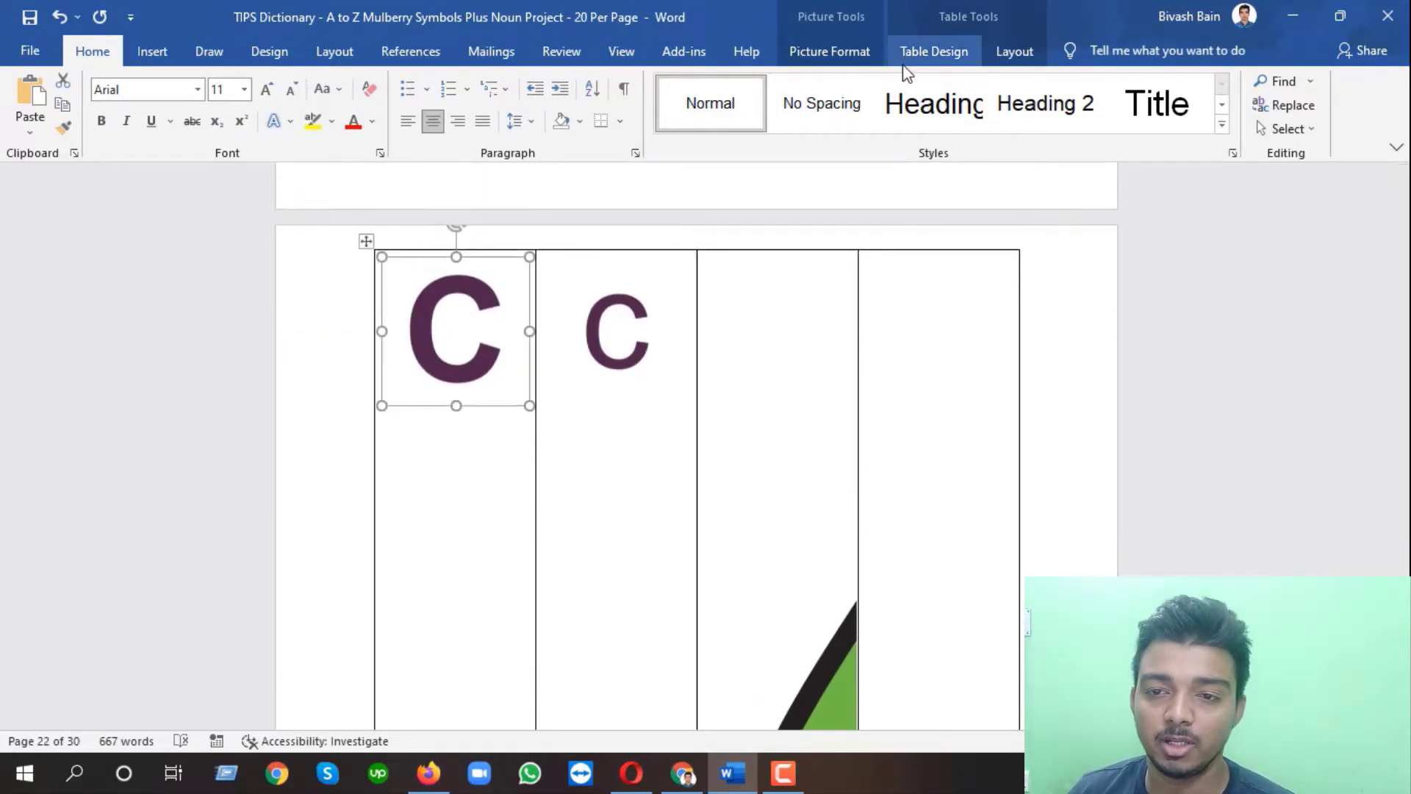
pyautogui.click(868, 53)
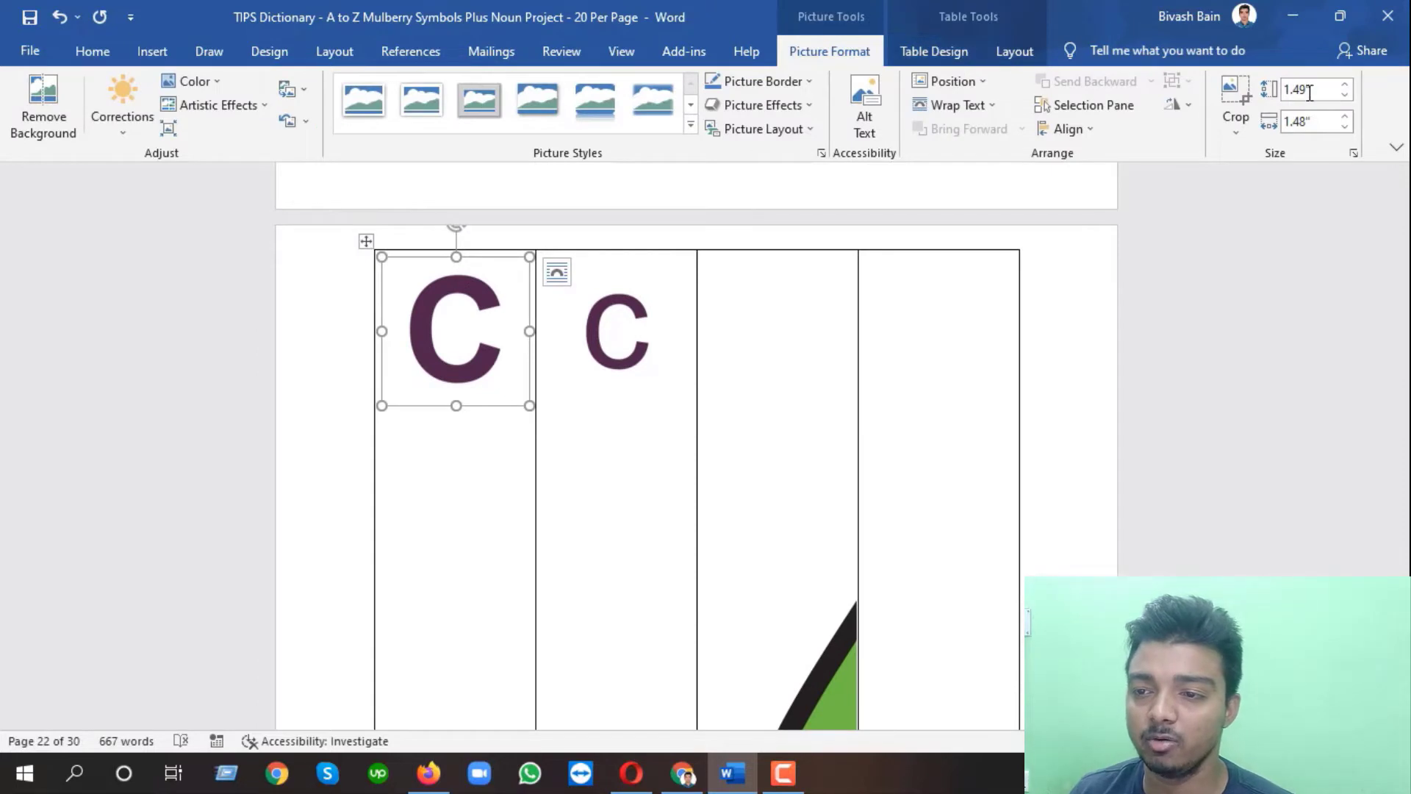
# Resize the pasted chameleon picture by setting its height to 1.49 inches.
pyautogui.click(775, 428)
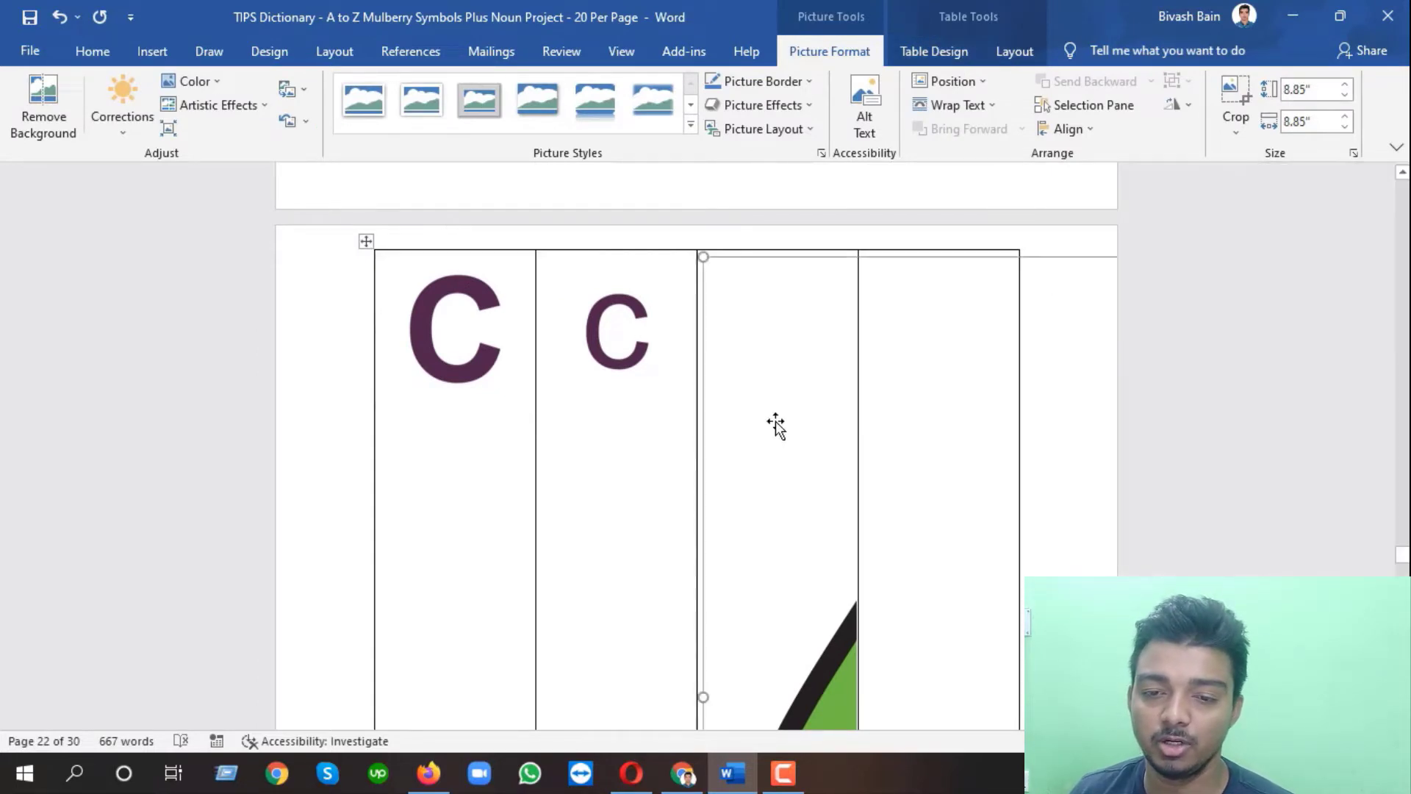
pyautogui.click(1297, 89)
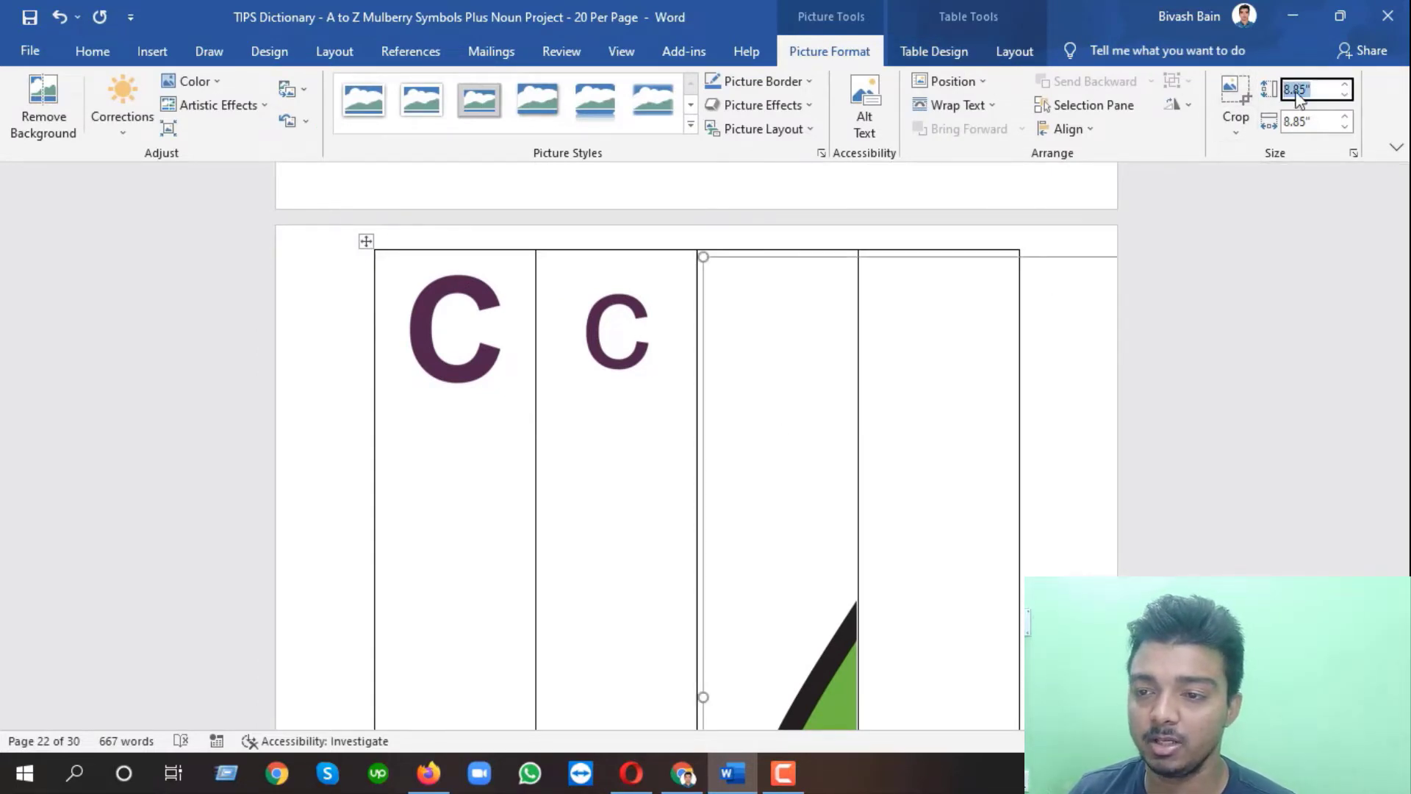
pyautogui.write('1')
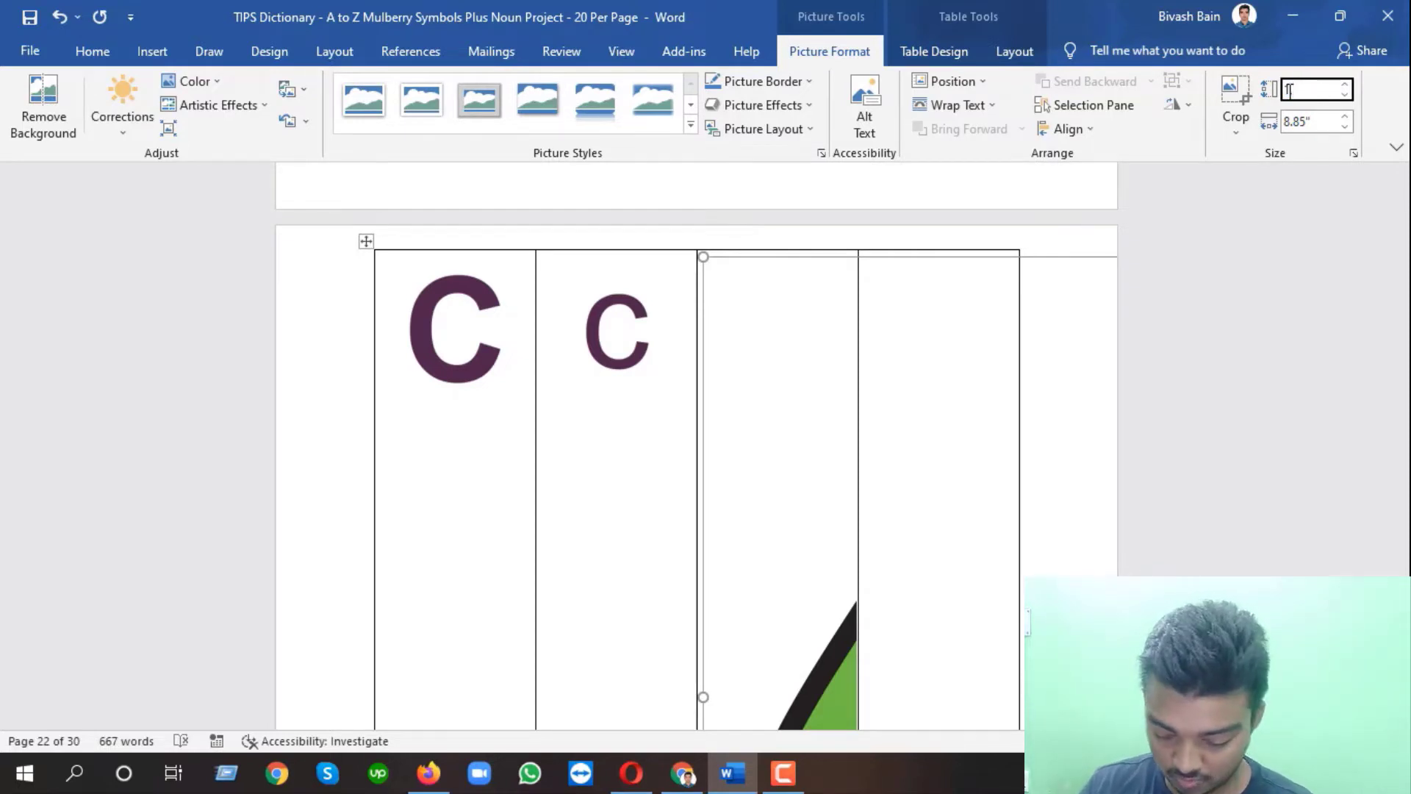
pyautogui.write('.49')
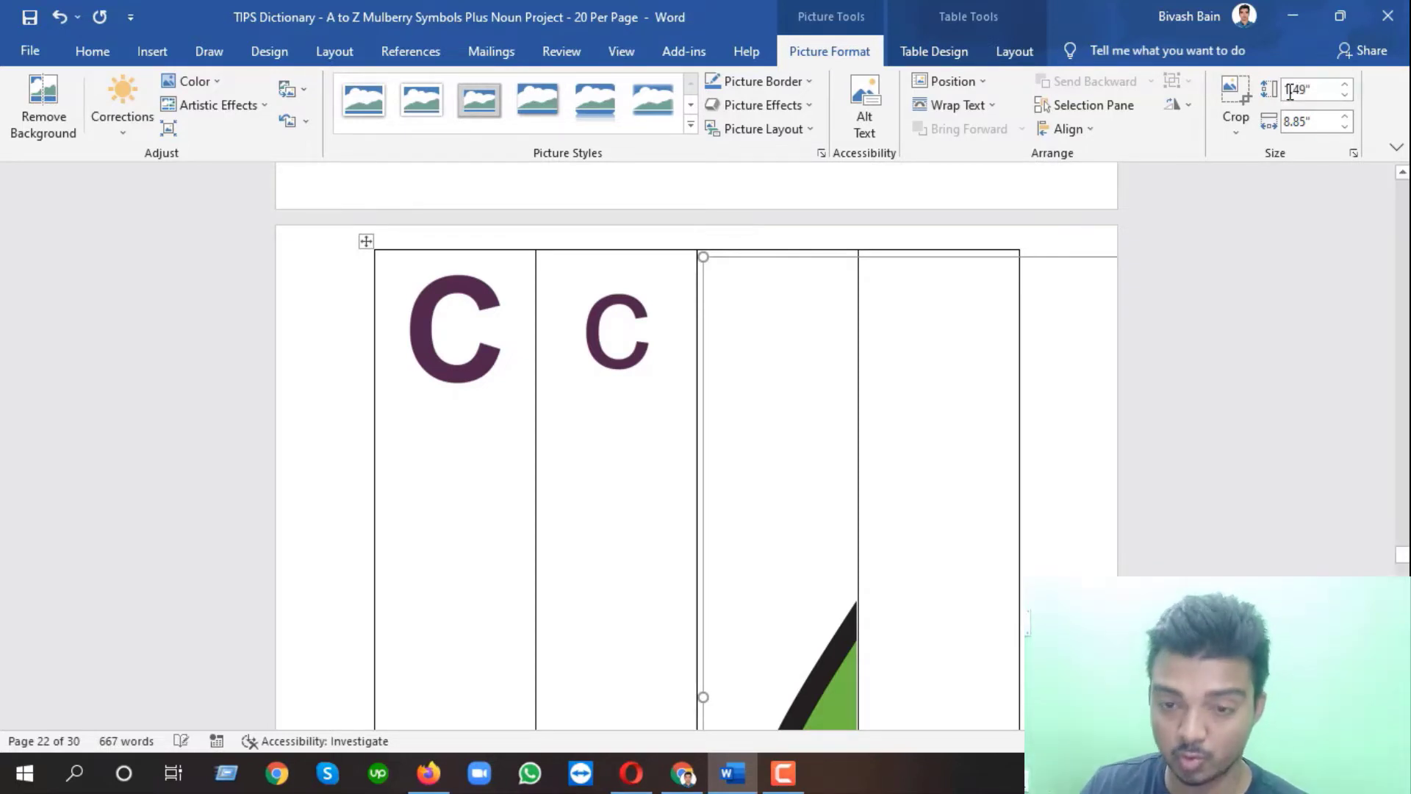
pyautogui.press('Return')
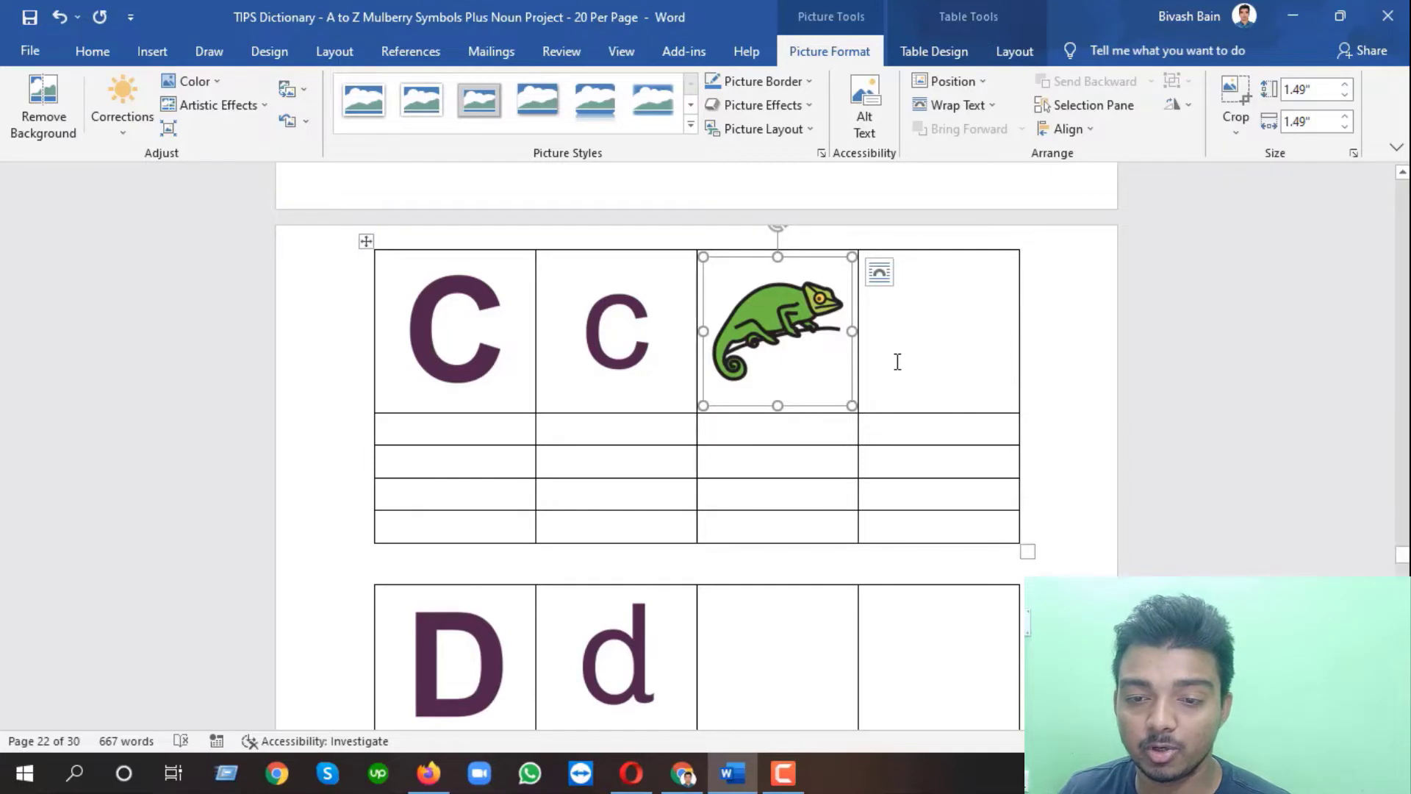
pyautogui.click(902, 359)
pyautogui.click(811, 343)
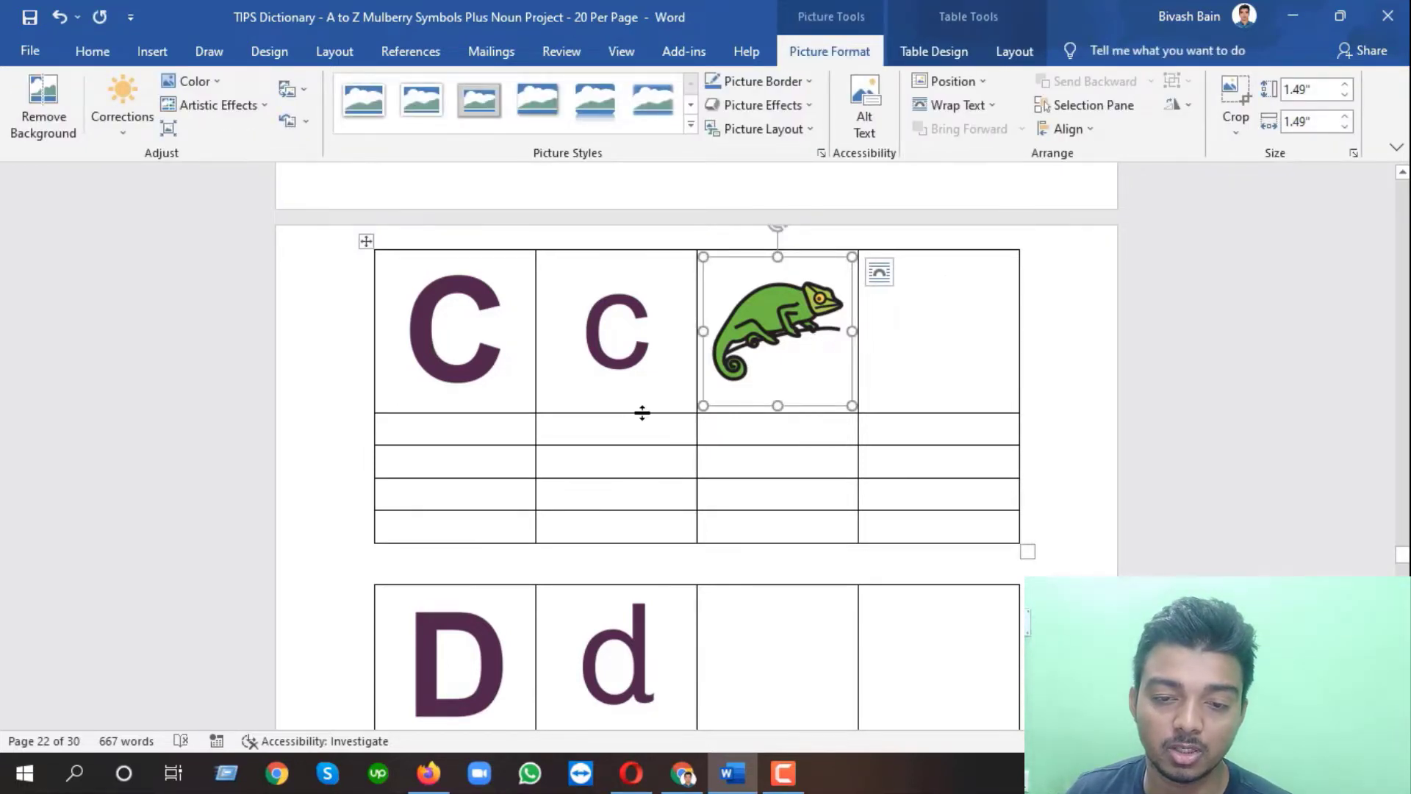
# Make the first row of the C table taller and place the cursor below the chameleon picture.
pyautogui.moveTo(641, 413); pyautogui.dragTo(641, 442)
pyautogui.click(831, 409)
pyautogui.moveTo(819, 419); pyautogui.dragTo(785, 445)
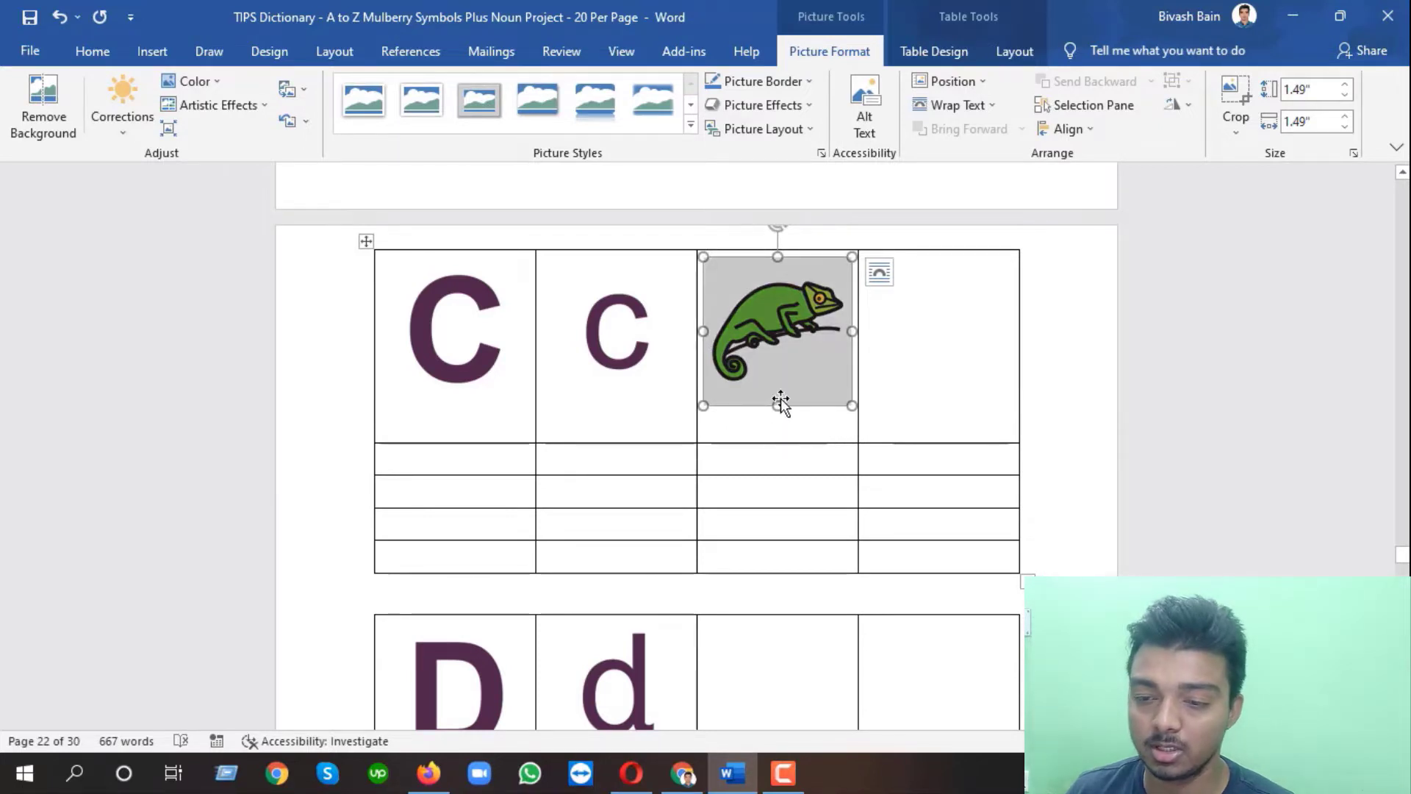
pyautogui.click(781, 443)
# Copy the label "chameleon" from the symbol categories page in Chrome and paste it in Word as the caption under the chameleon picture.
pyautogui.click(682, 772)
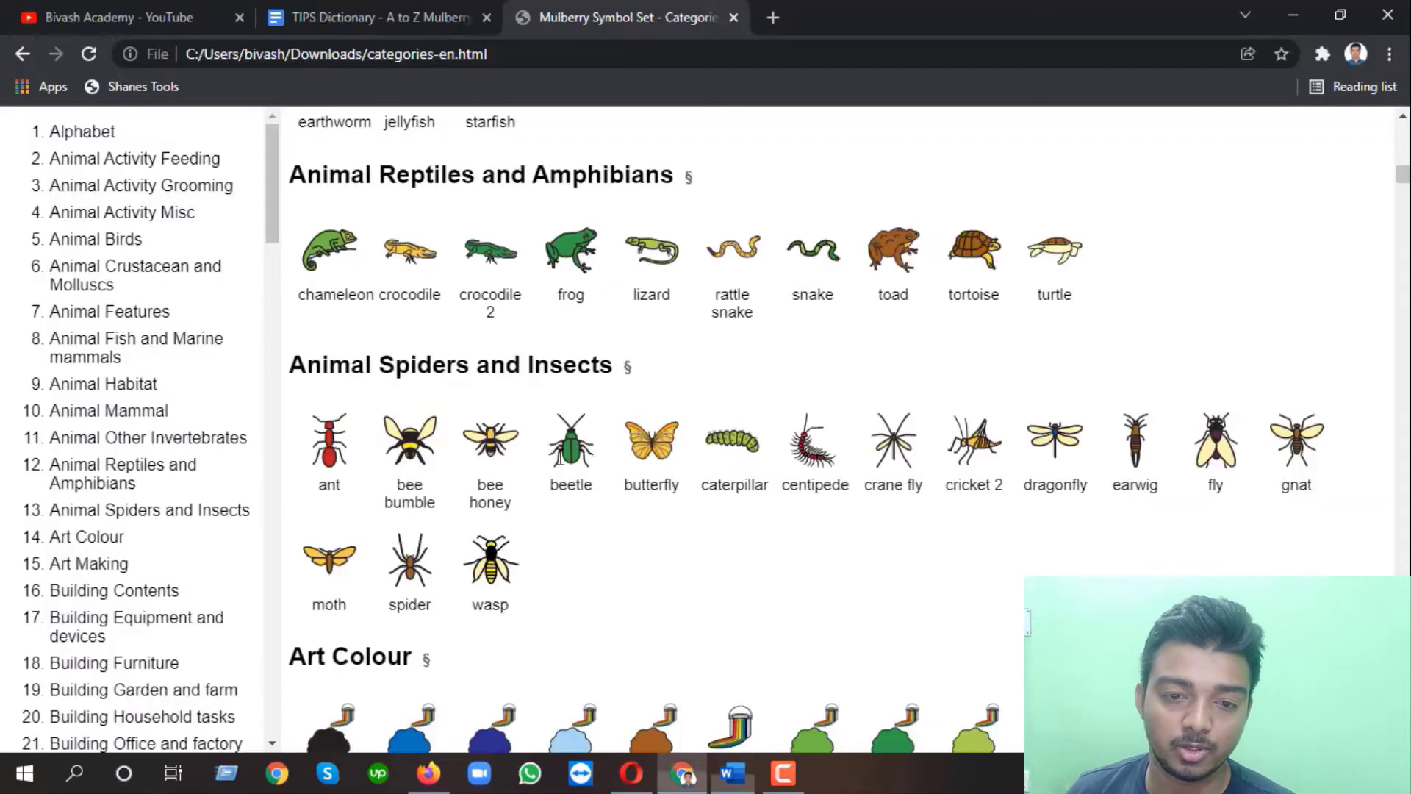
pyautogui.moveTo(289, 294); pyautogui.dragTo(377, 295)
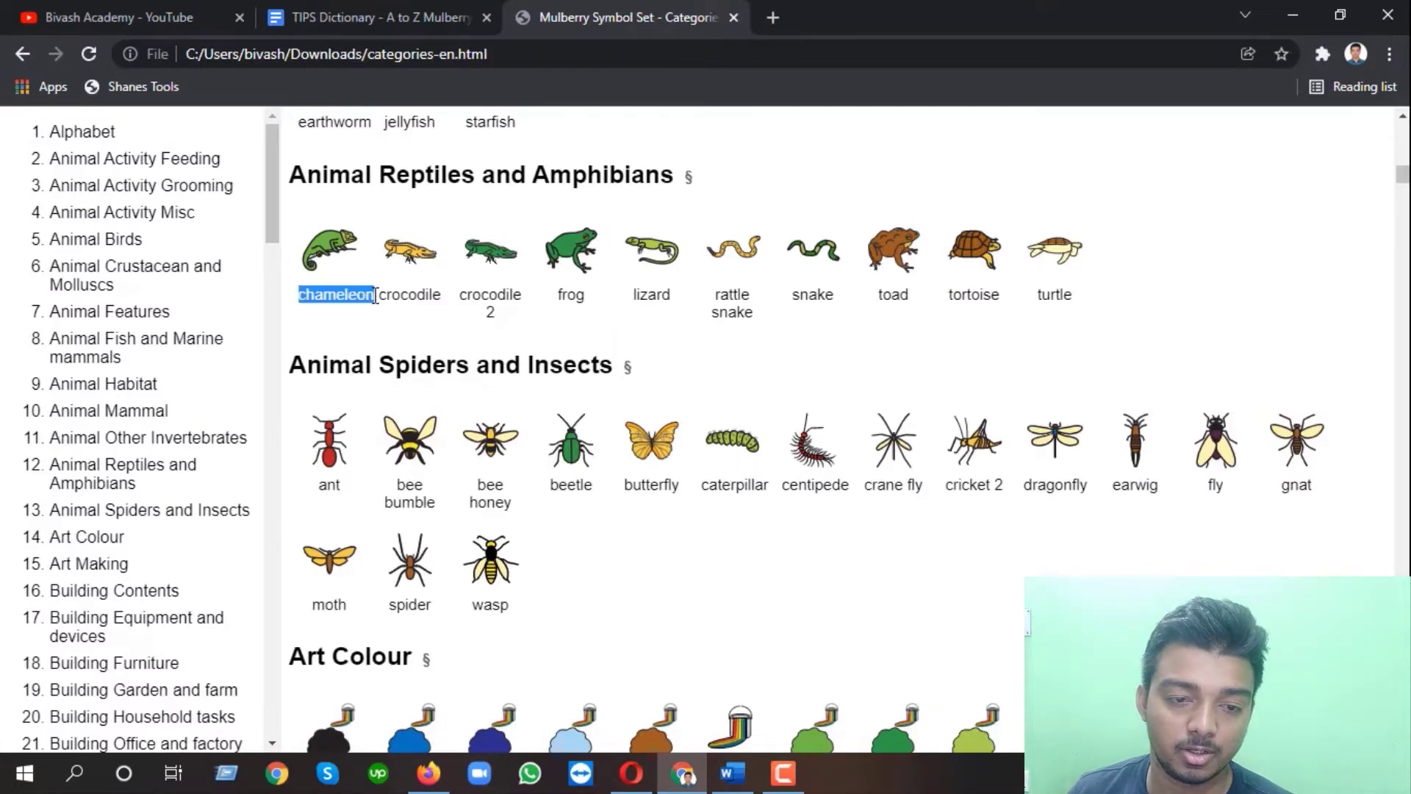
pyautogui.rightClick(373, 301)
pyautogui.click(396, 306)
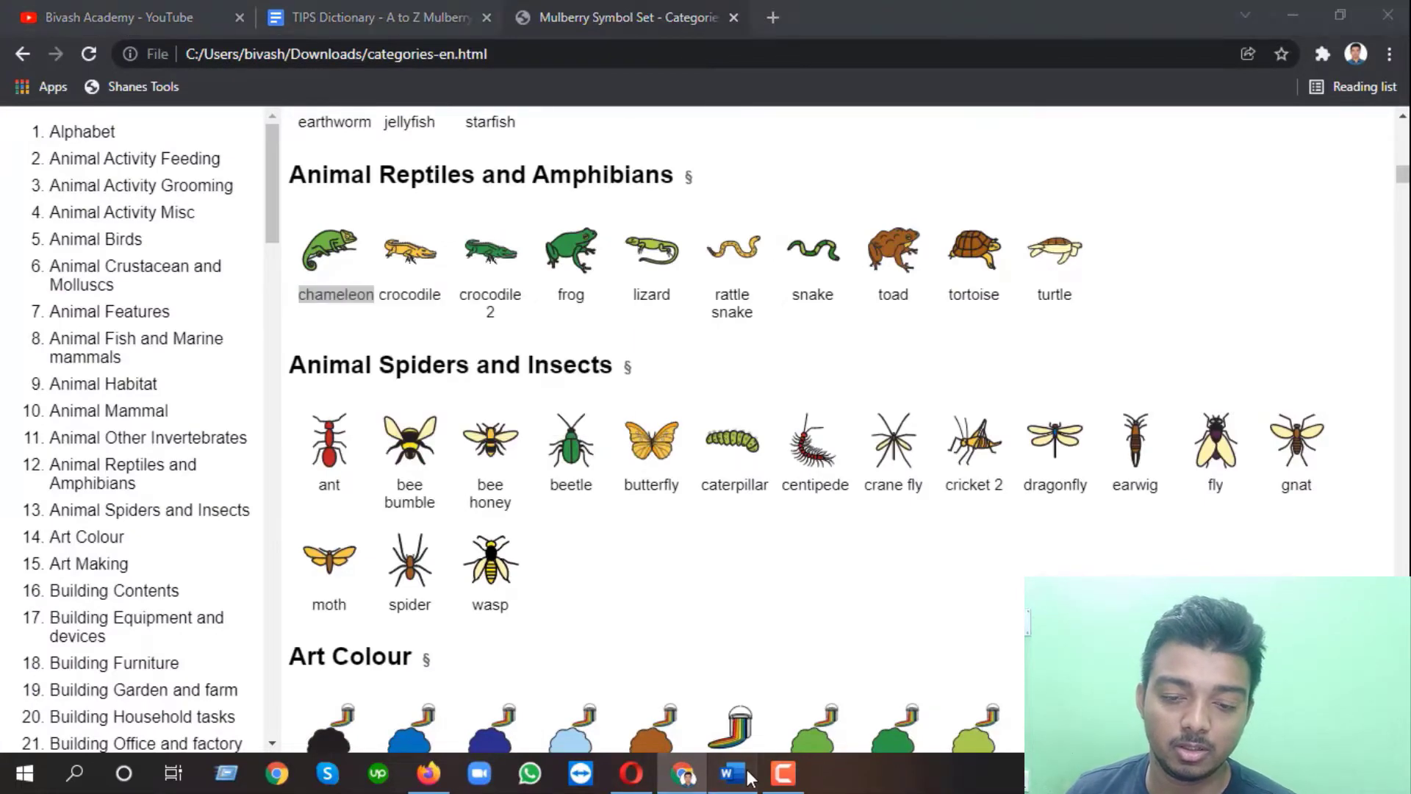
pyautogui.click(732, 772)
pyautogui.click(772, 412)
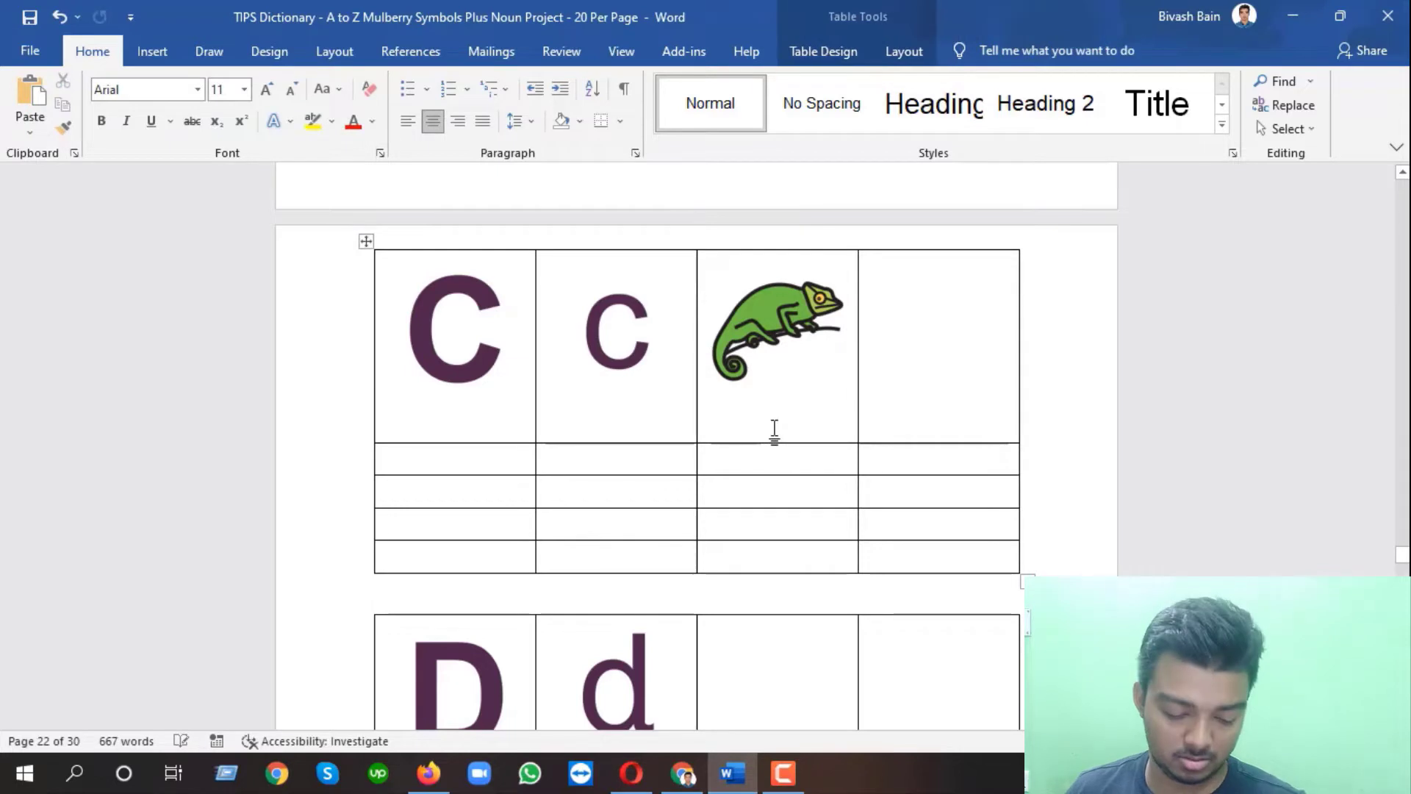
pyautogui.hotkey('ctrl', 'v')
pyautogui.click(788, 341)
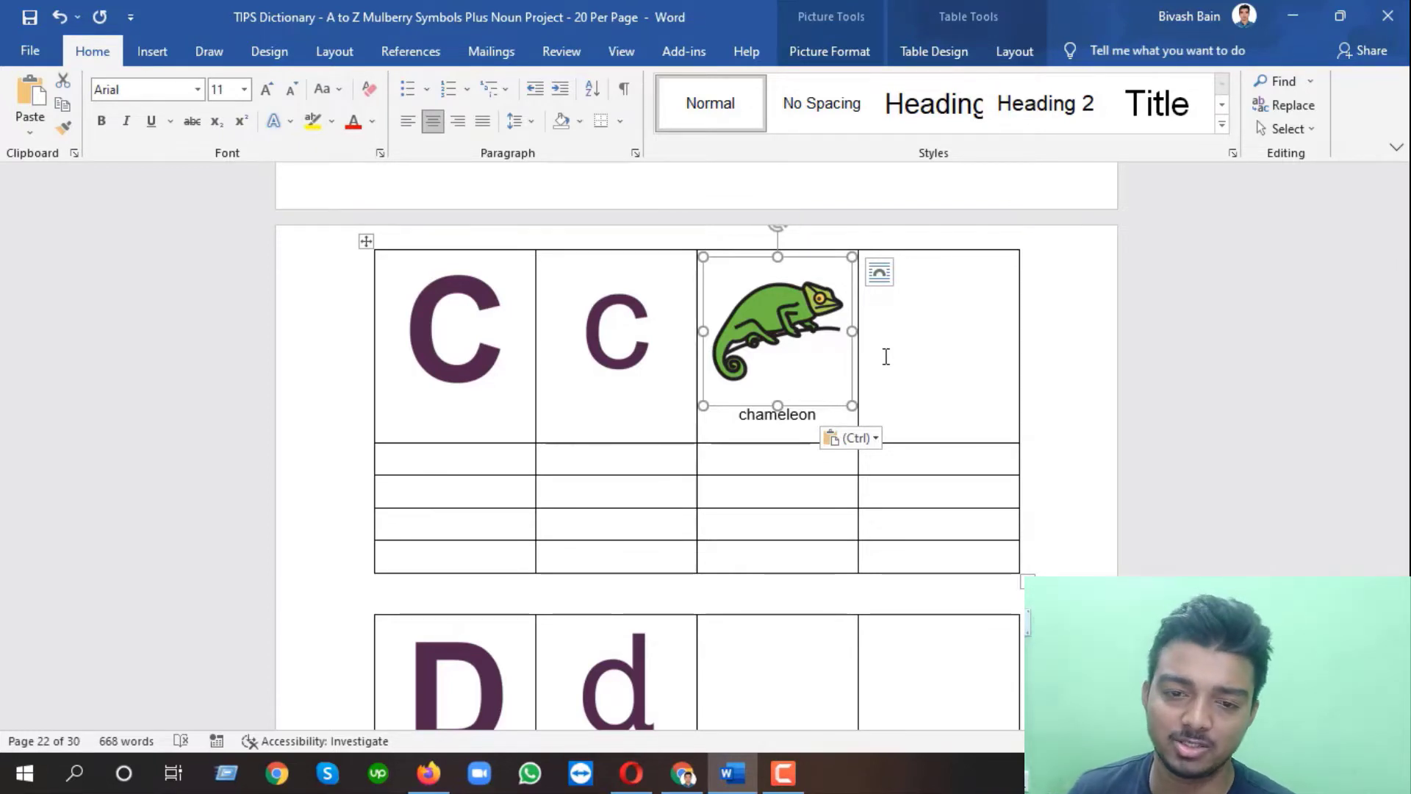
# Go back to the last filled B table page and examine the "break time 2" symbol and its caption.
pyautogui.scroll(5, 807, 400)
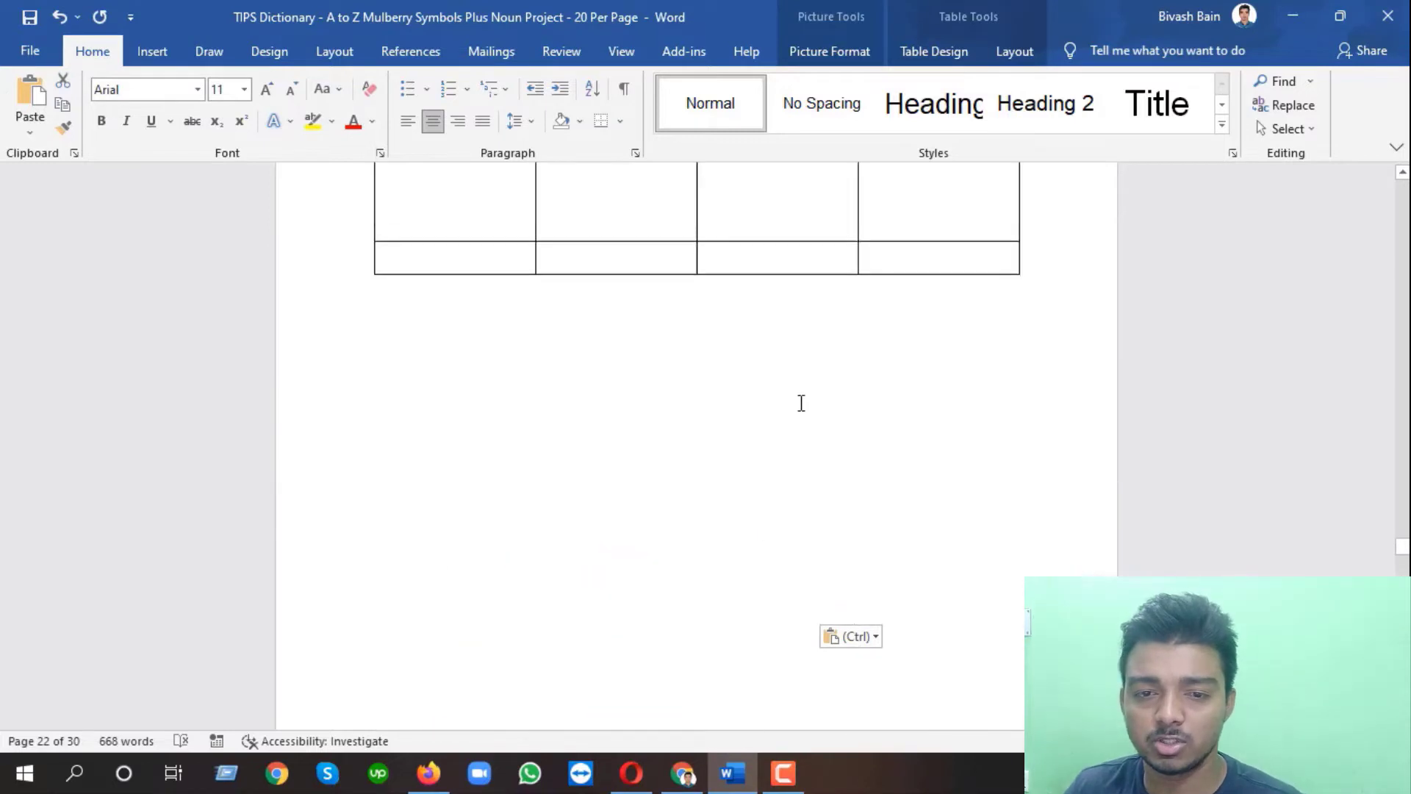
pyautogui.scroll(2, 801, 403)
pyautogui.click(609, 522)
pyautogui.scroll(1, 608, 524)
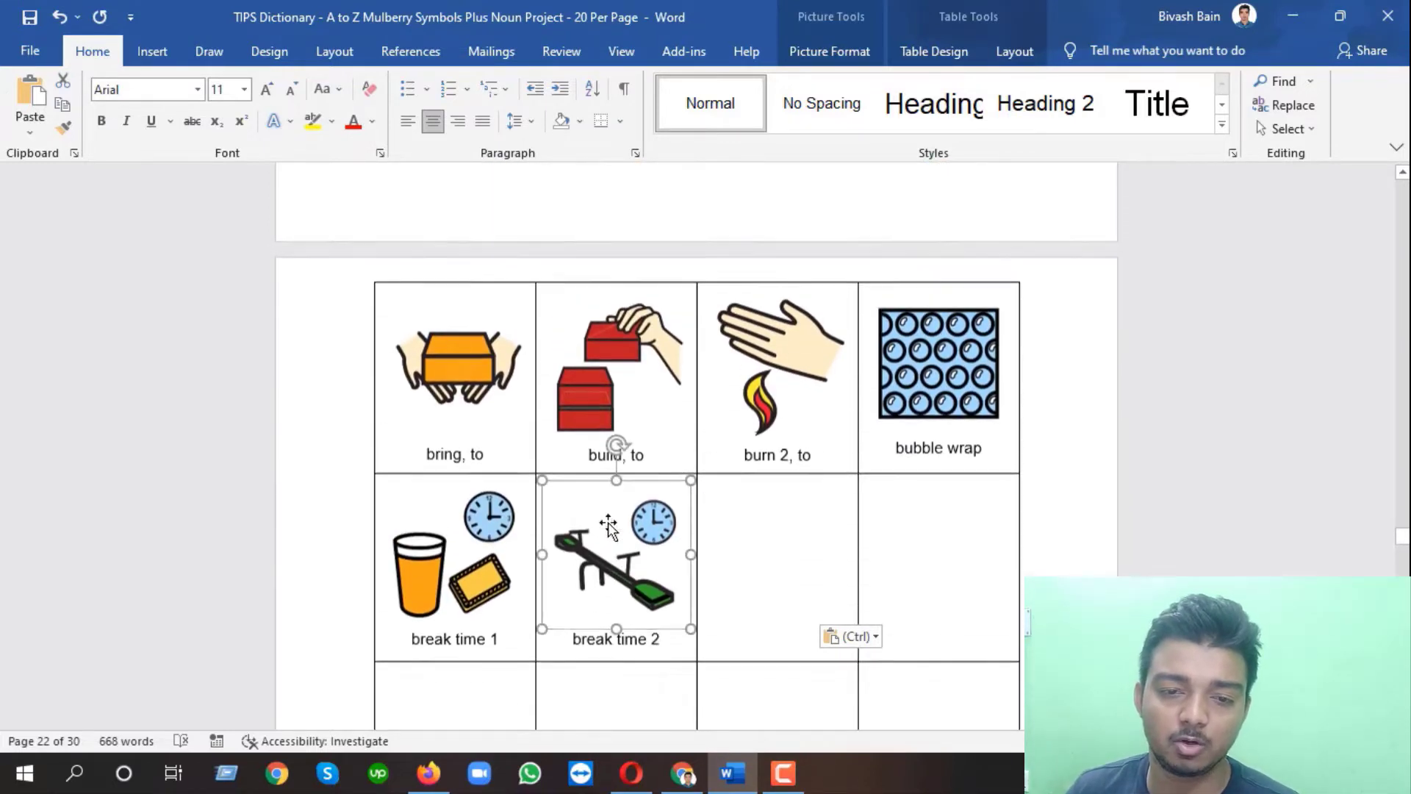
pyautogui.scroll(-2, 651, 500)
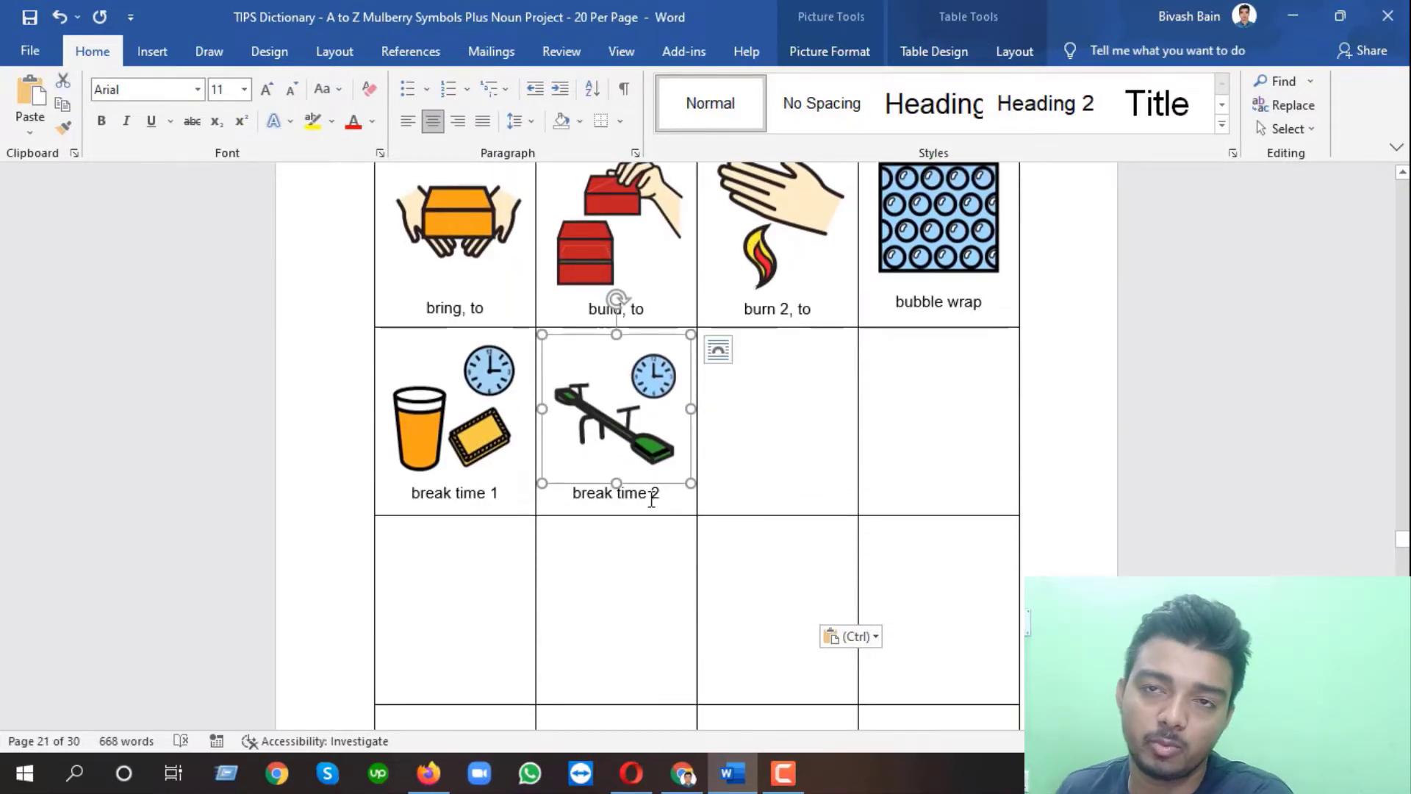
# Switch to Chrome and look through the tables in the Google Docs copy of the TIPS Dictionary.
pyautogui.click(682, 772)
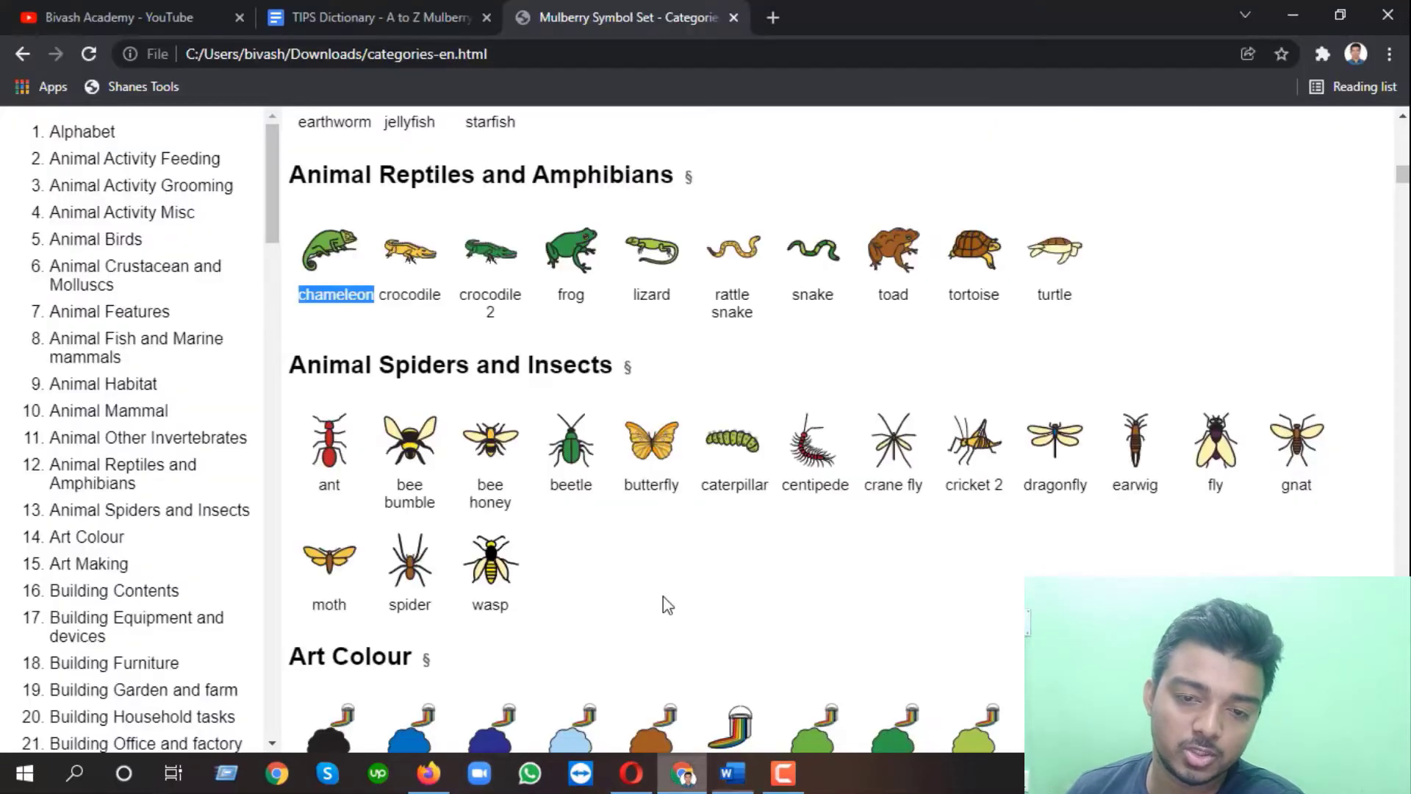
pyautogui.click(456, 16)
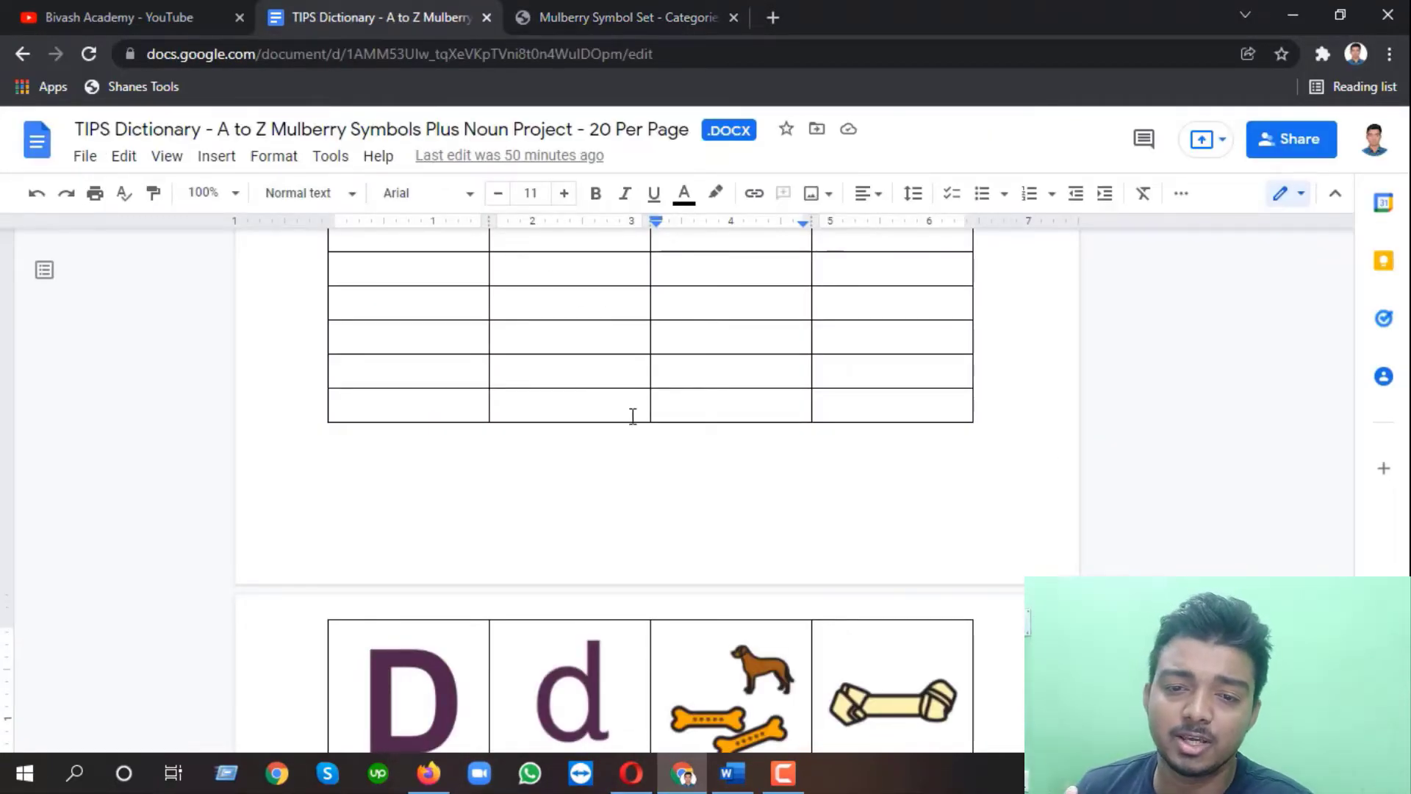
pyautogui.scroll(4, 633, 416)
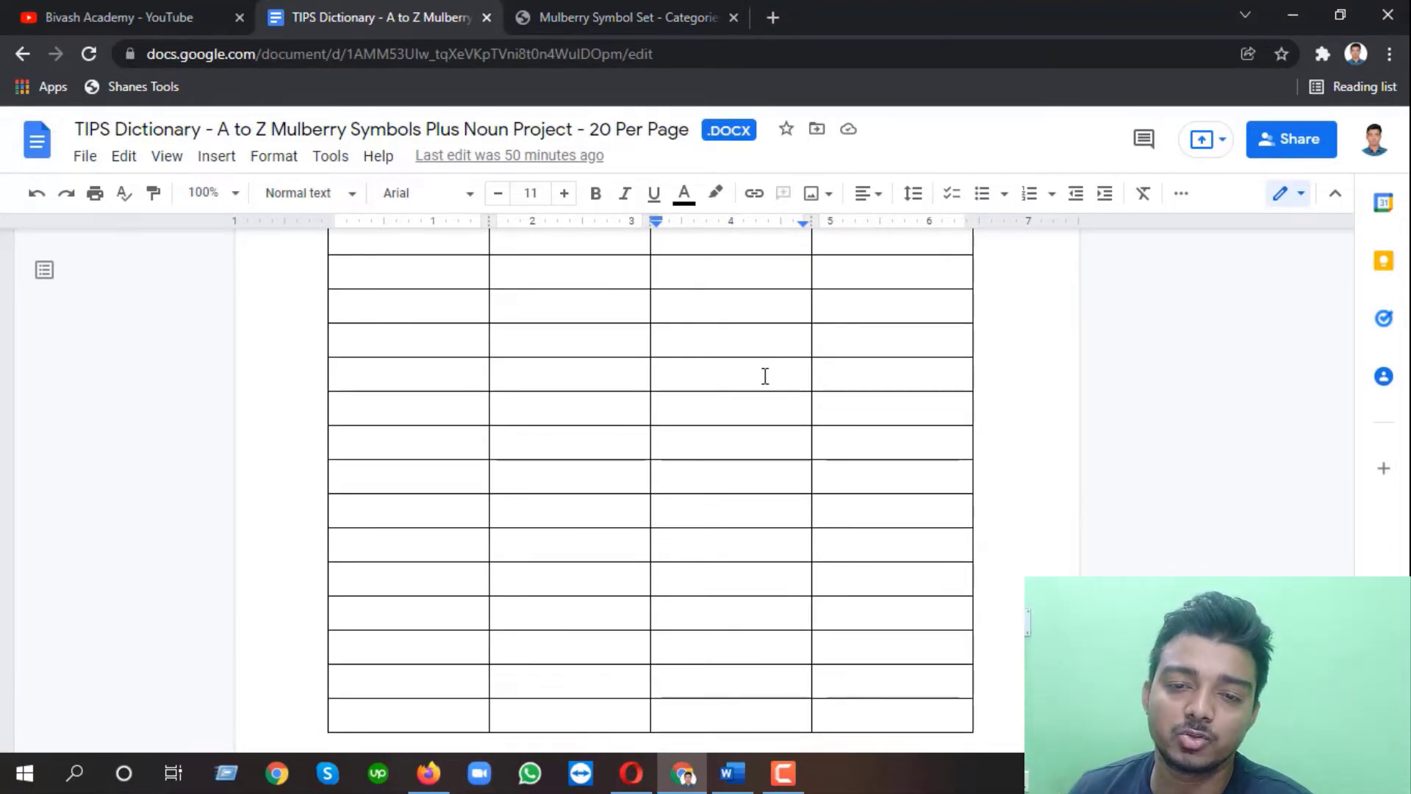
# Open Google Drive in a new Chrome tab and go to the folders in My Drive.
pyautogui.click(787, 10)
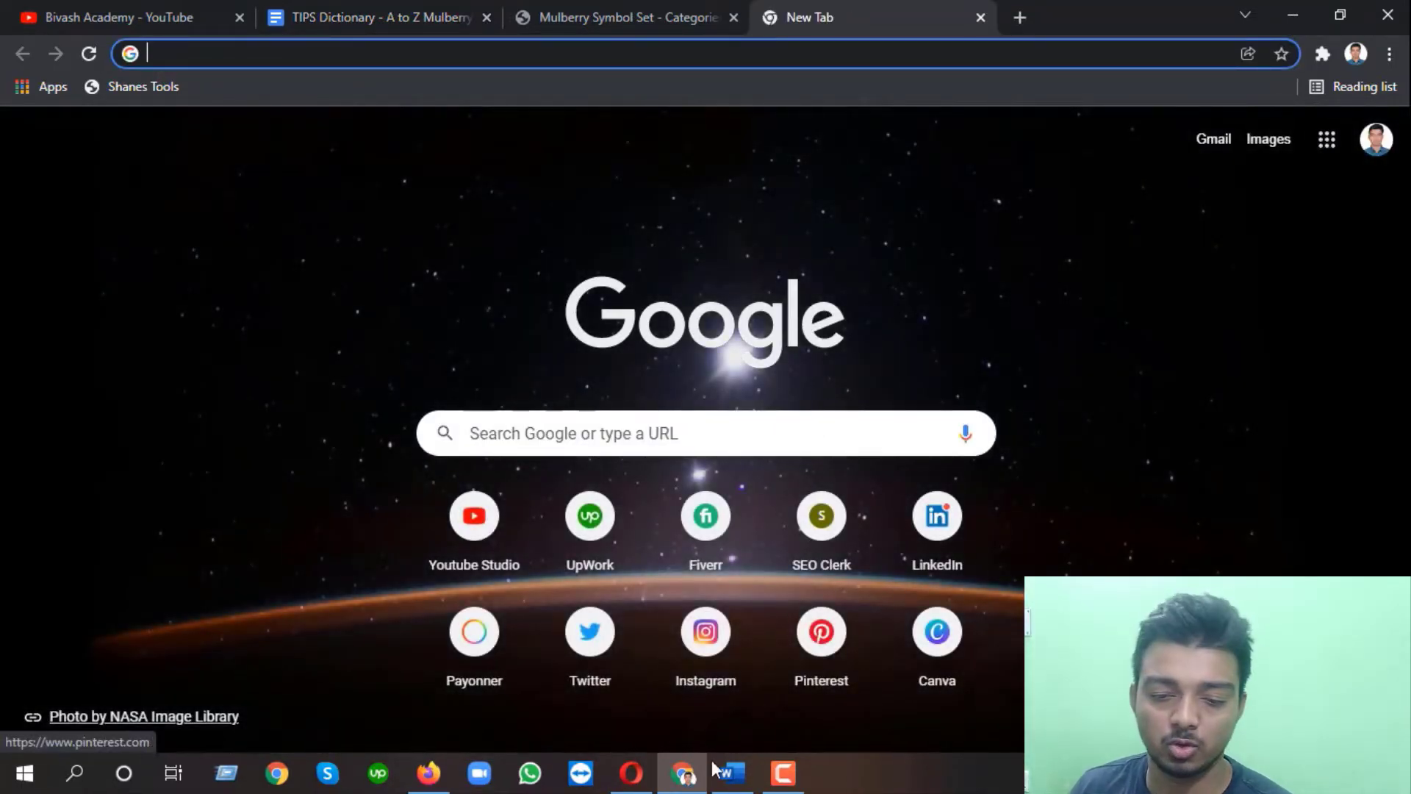
pyautogui.click(733, 772)
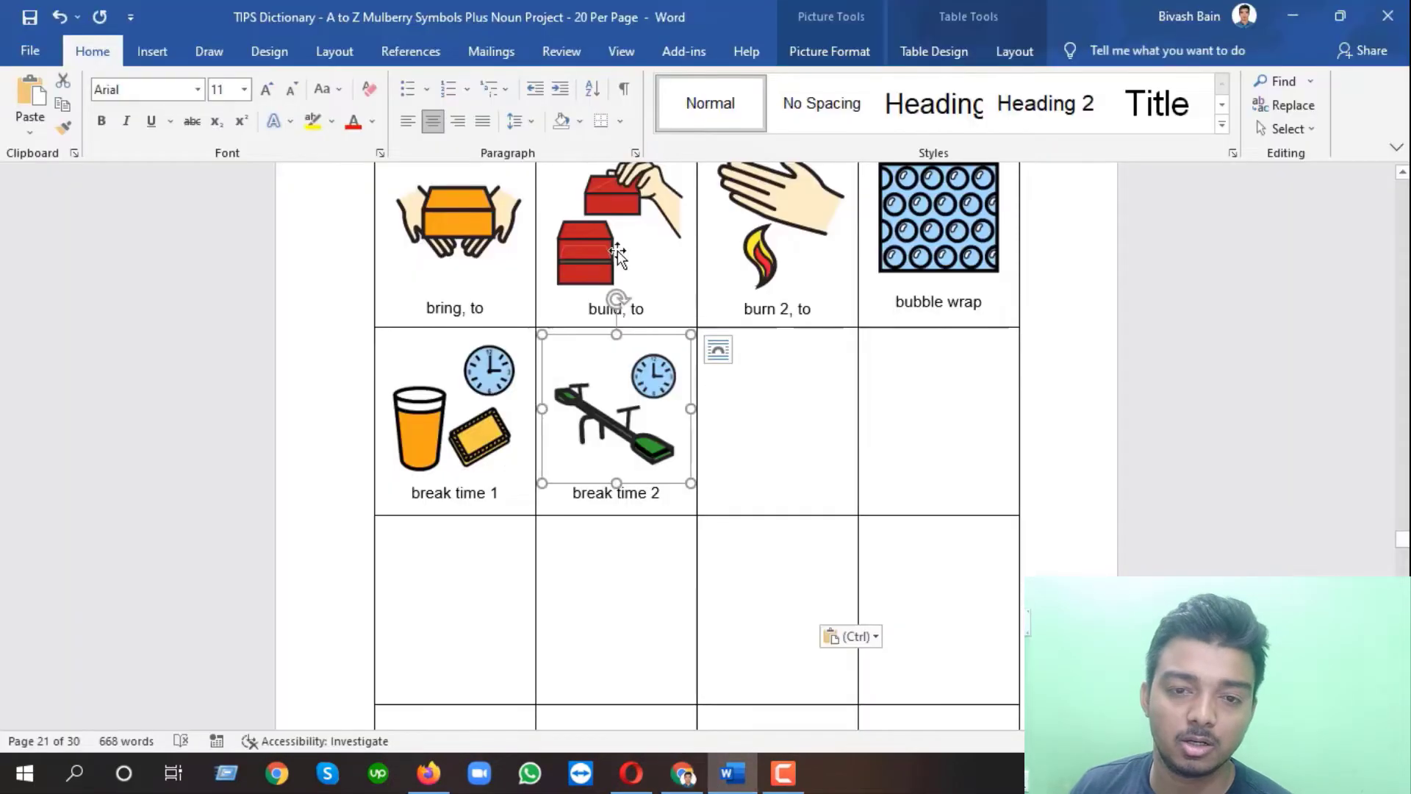
pyautogui.click(682, 773)
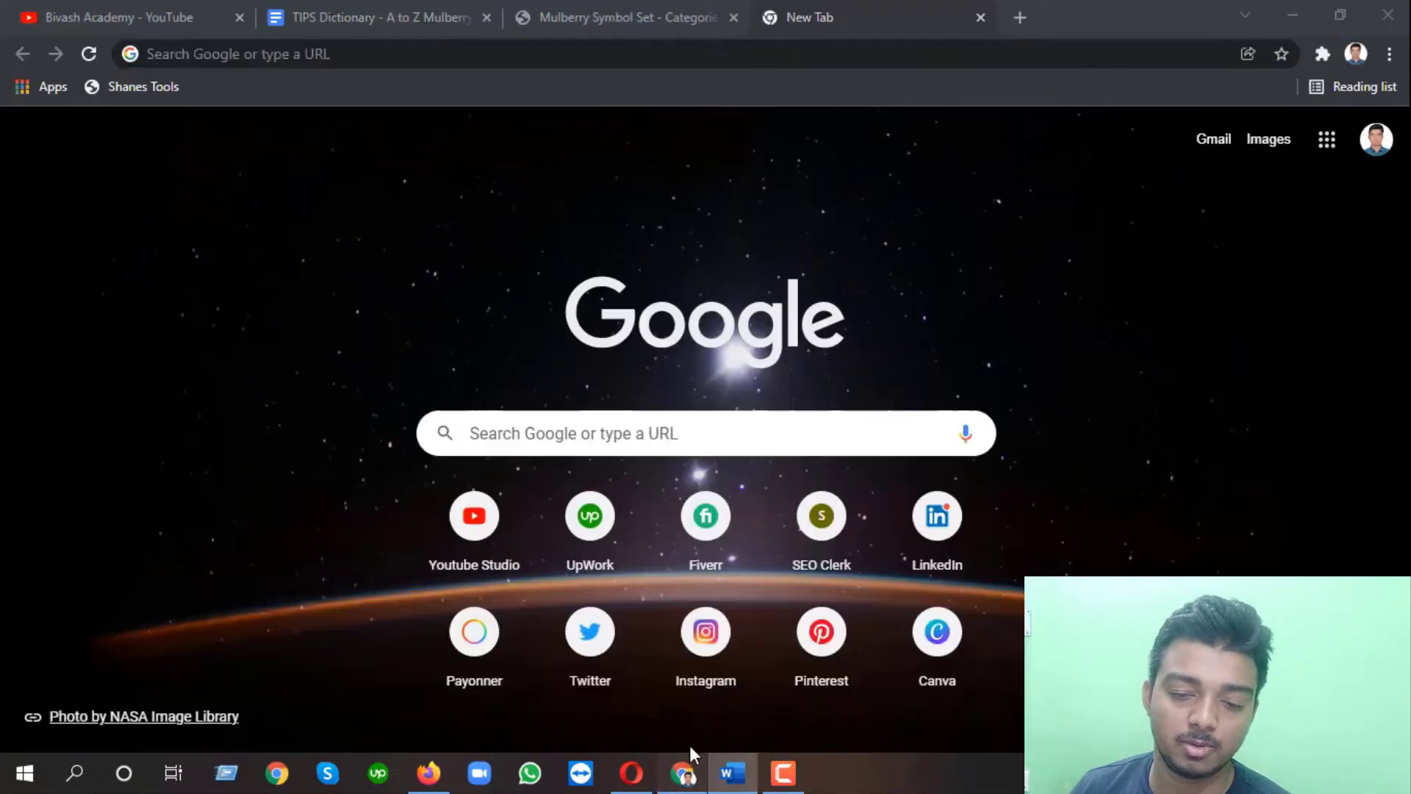
pyautogui.click(1327, 141)
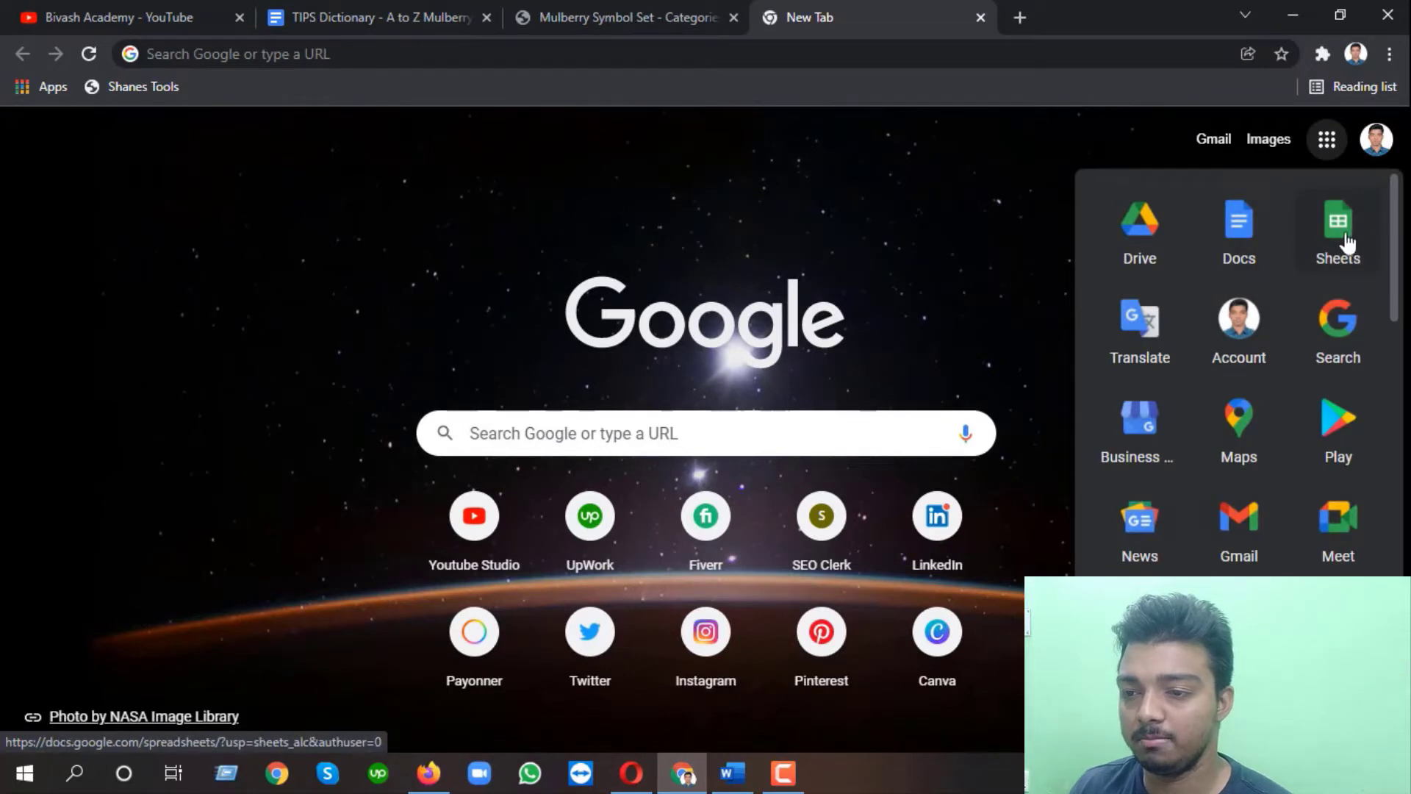
pyautogui.click(1127, 235)
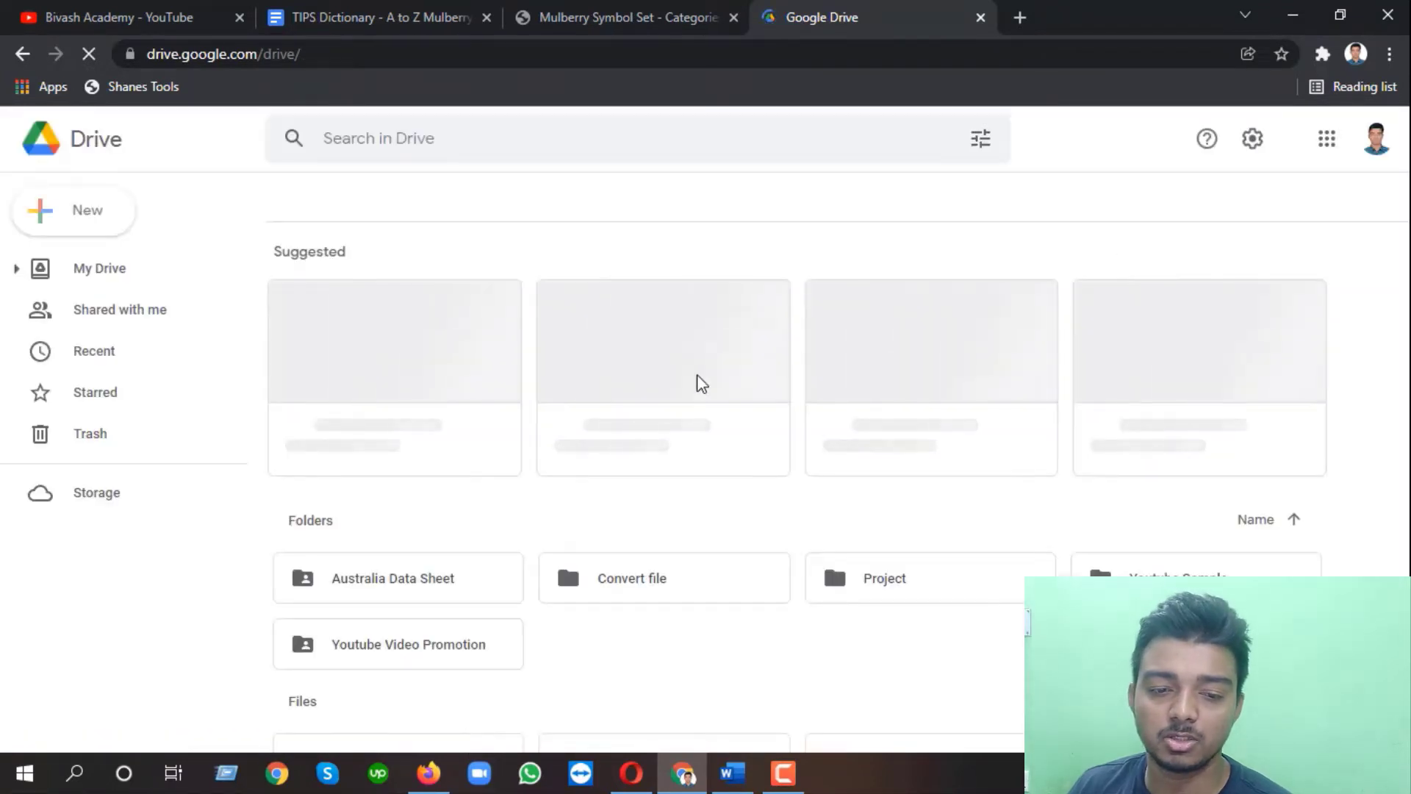
pyautogui.scroll(-1, 690, 384)
pyautogui.scroll(-3, 664, 391)
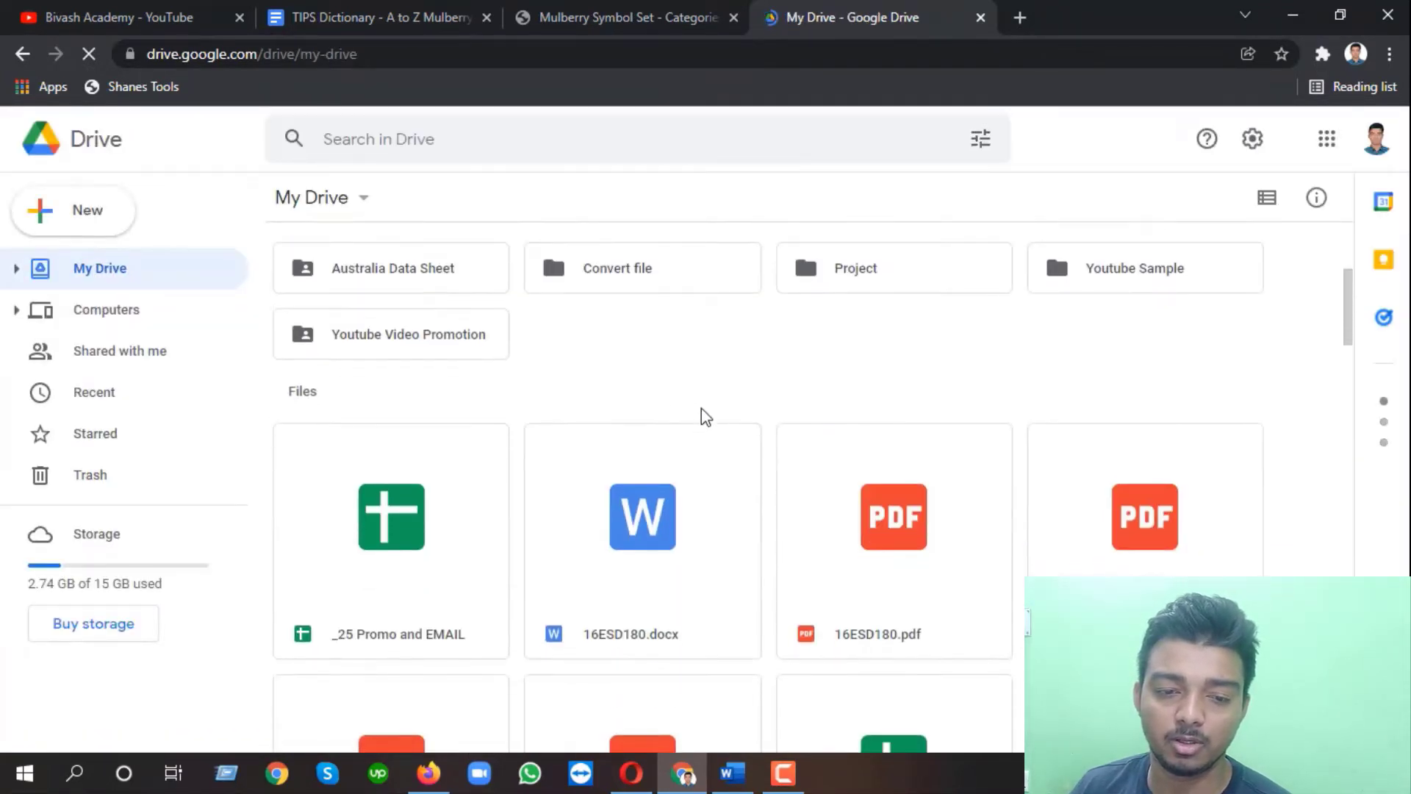
# Create a folder named "Test" in My Drive and open it.
pyautogui.rightClick(608, 343)
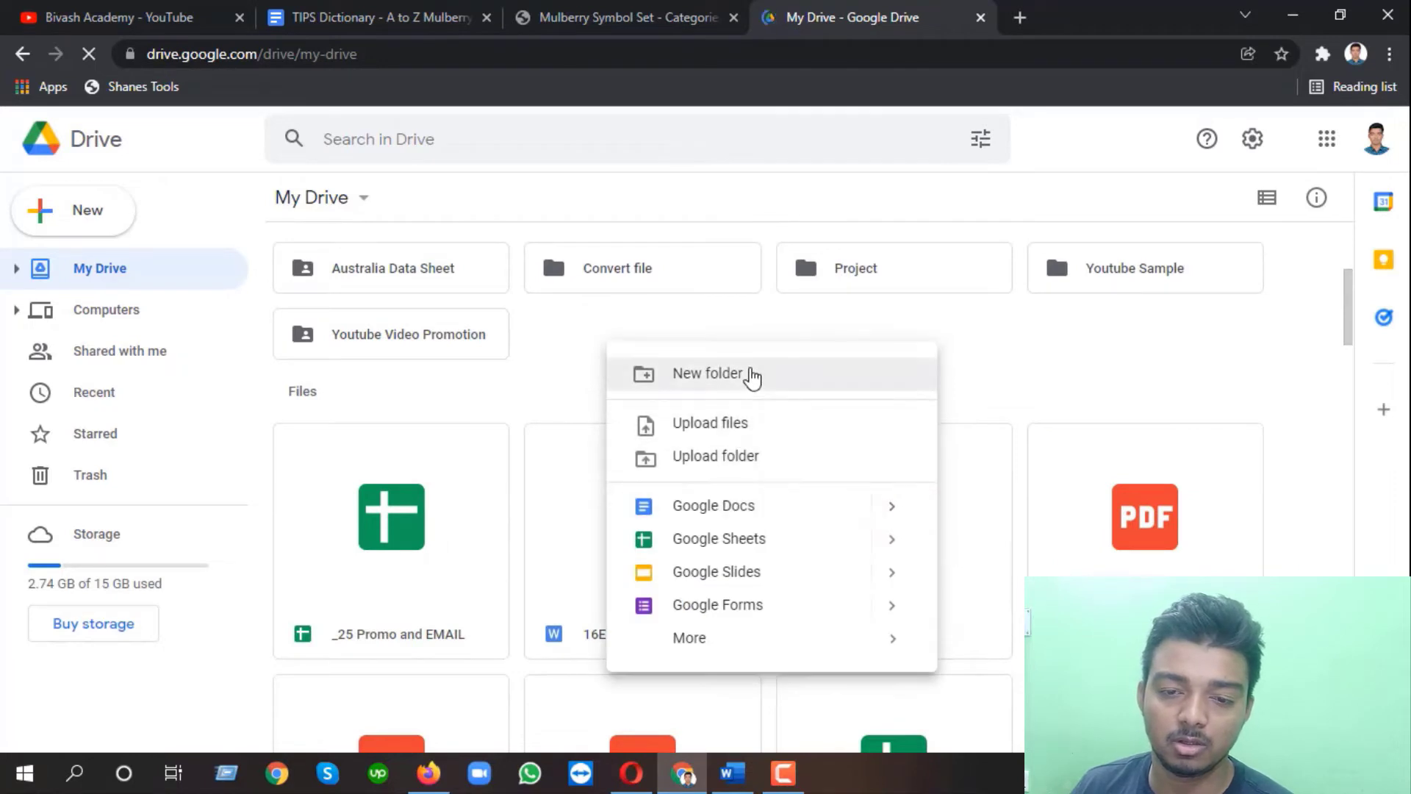
pyautogui.press('Escape')
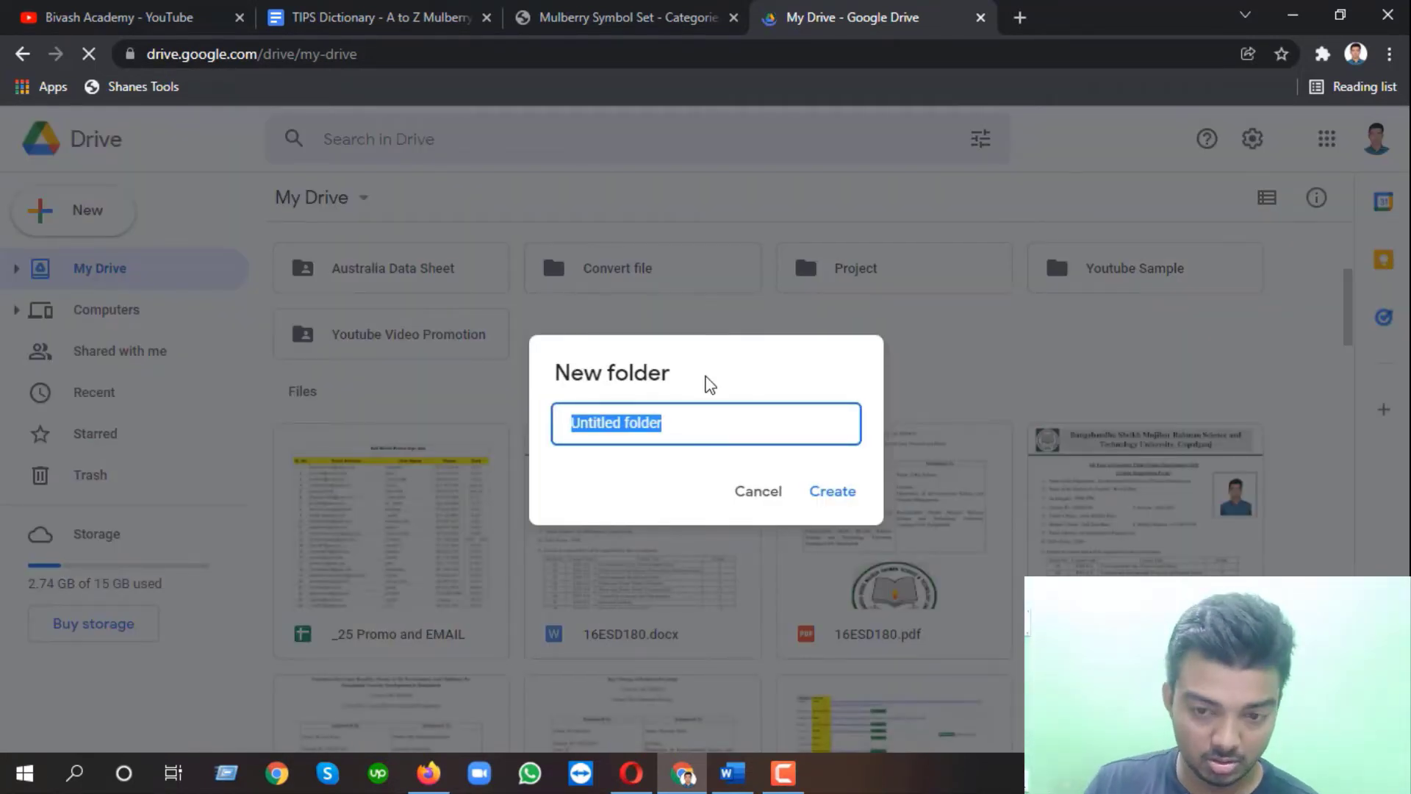
pyautogui.write('T')
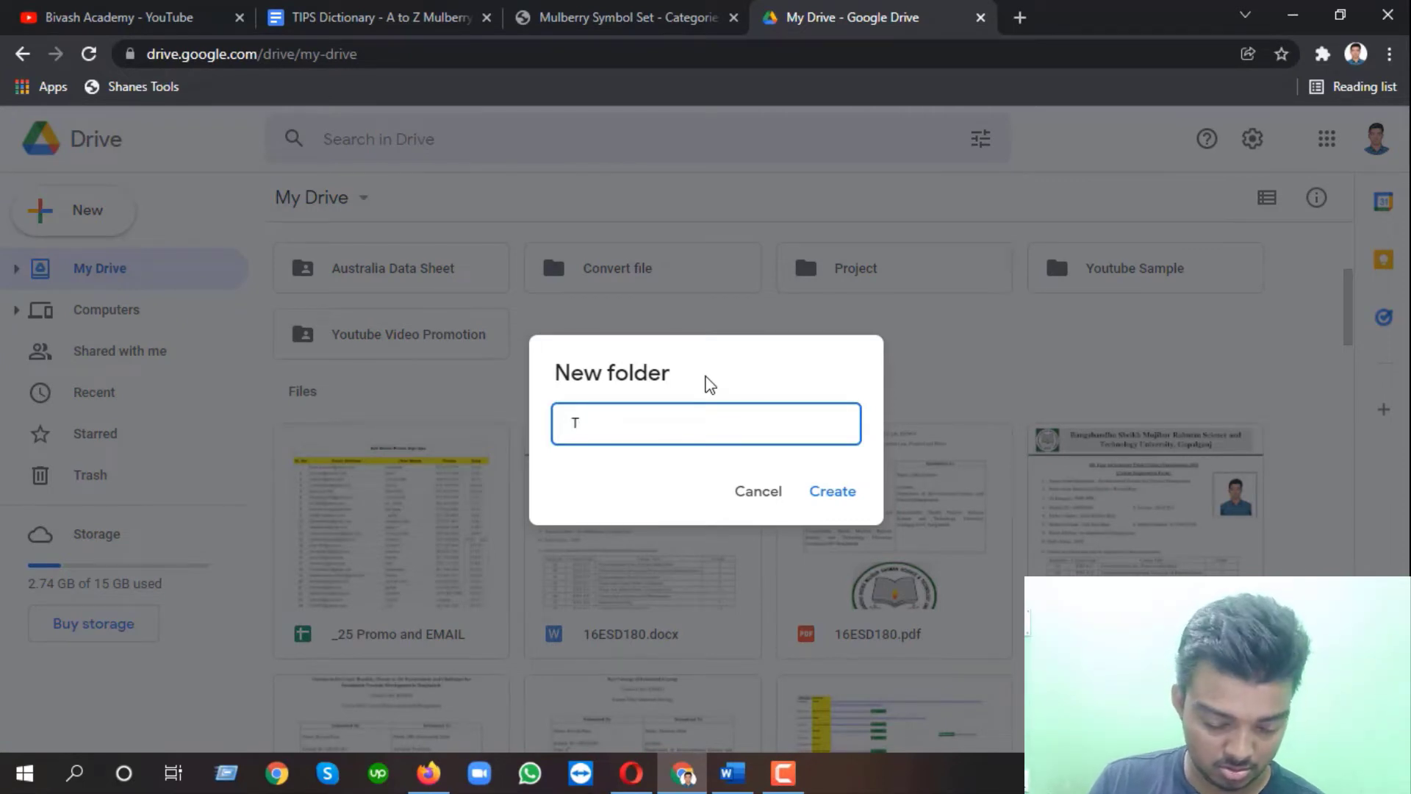
pyautogui.write('est')
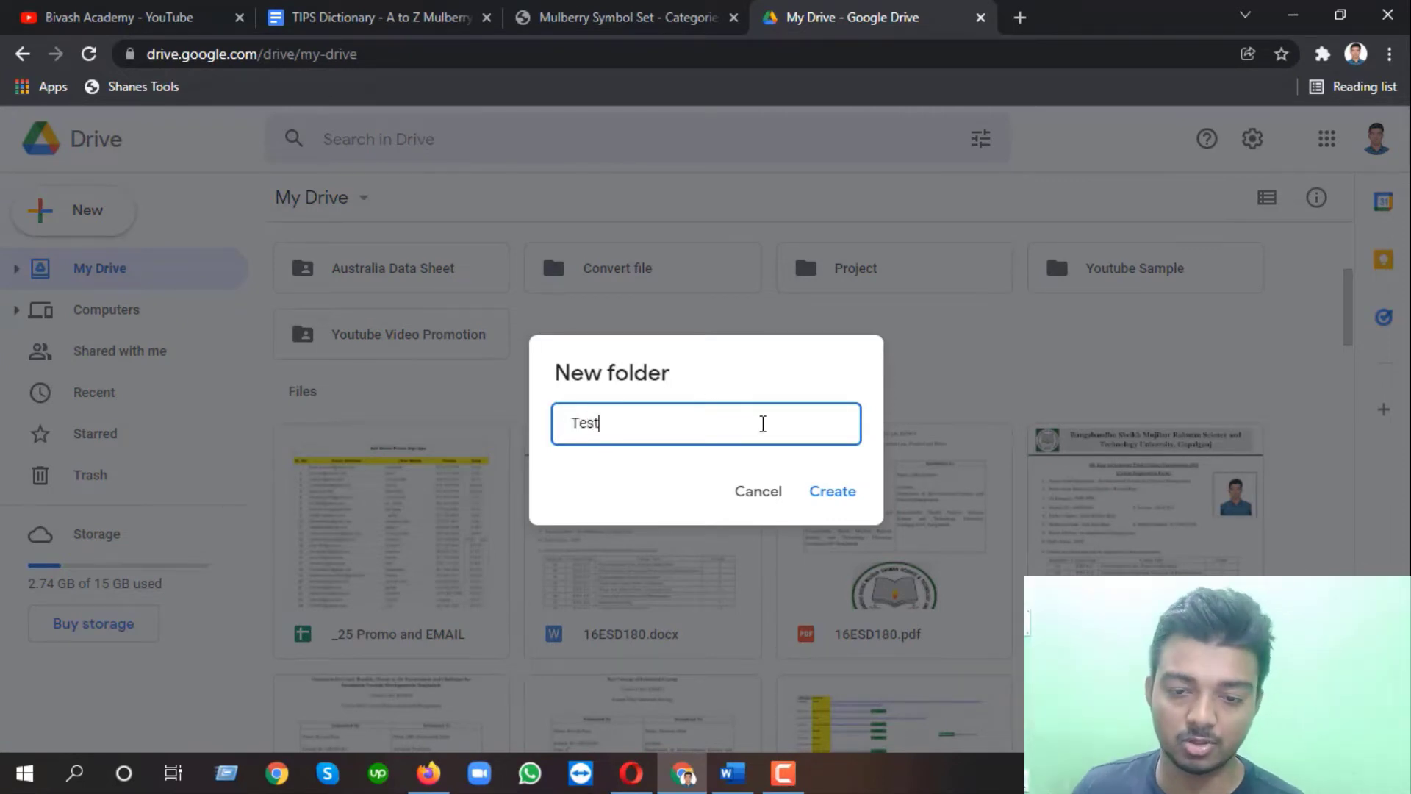
pyautogui.click(841, 494)
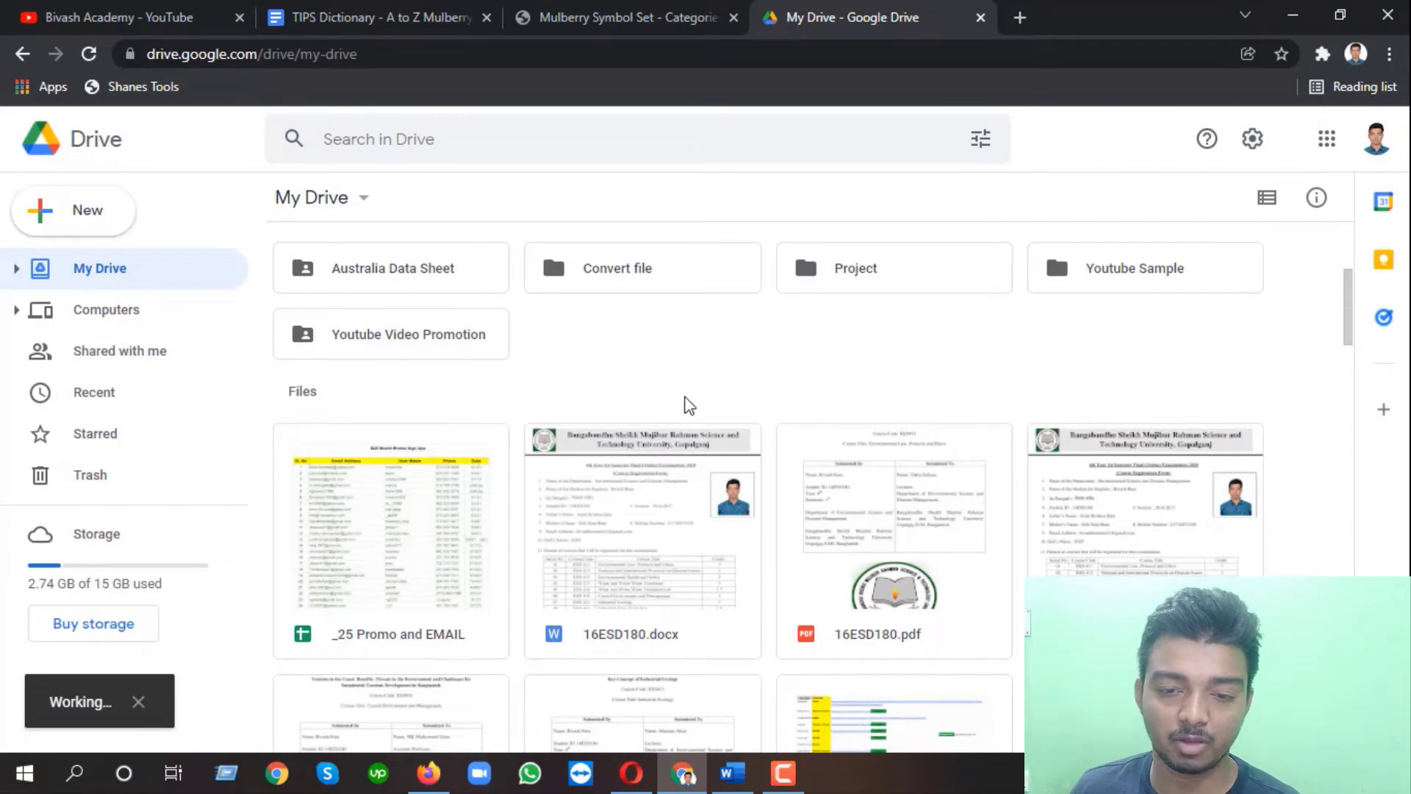
pyautogui.scroll(-4, 678, 395)
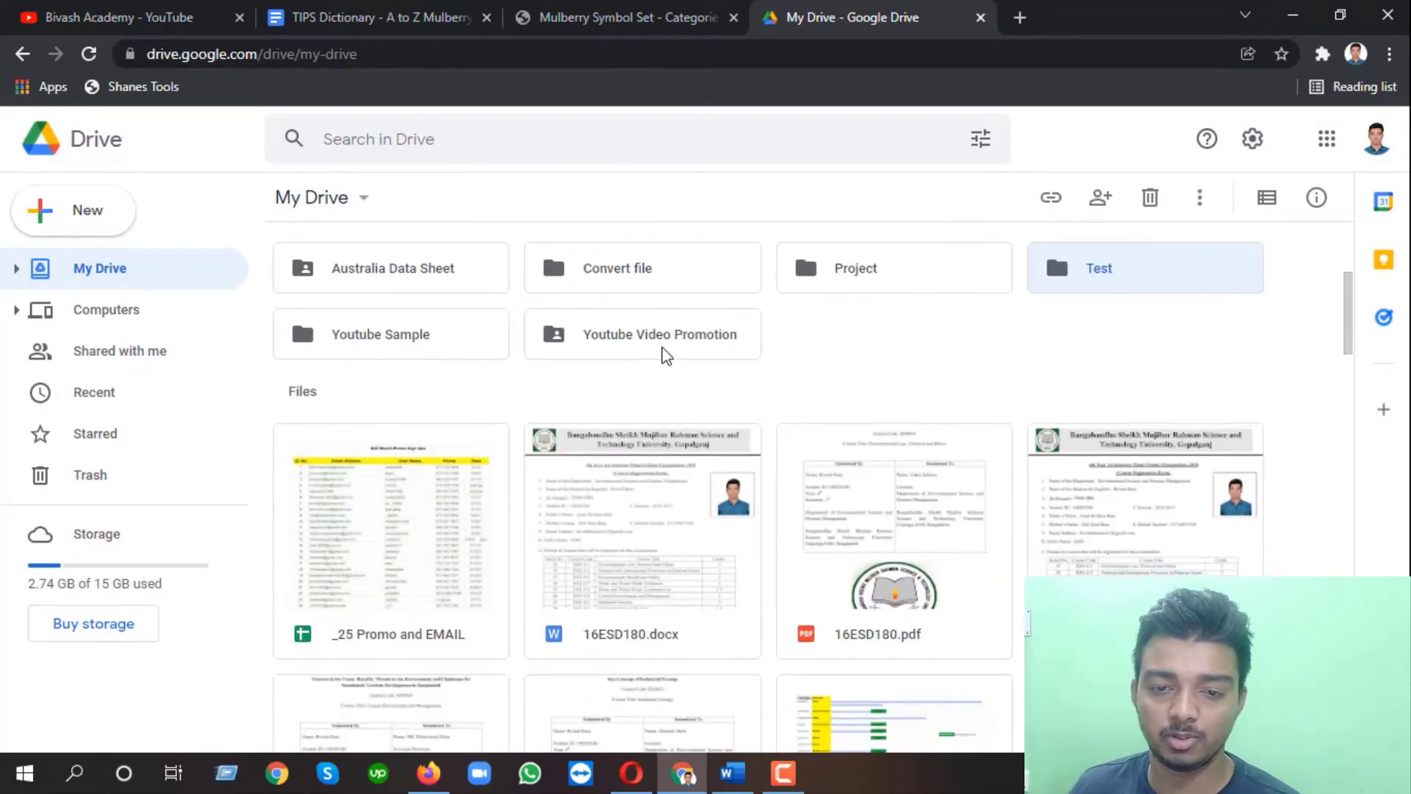
pyautogui.doubleClick(1095, 278)
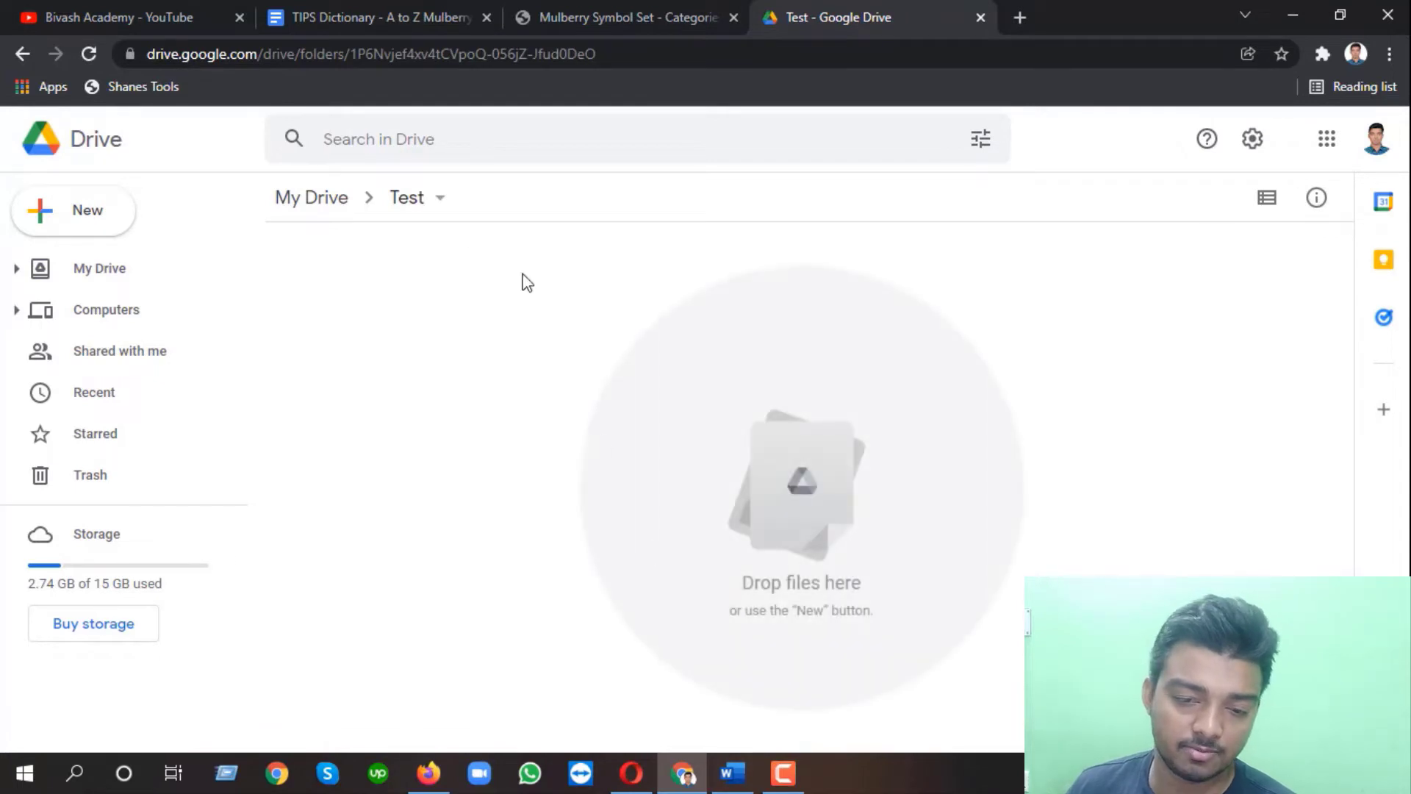
# Upload the "TIPS Dictionary - A to Z Mulberry Symbols Plus Noun Project - 20 Per Page" Word file into the Test folder.
pyautogui.rightClick(420, 293)
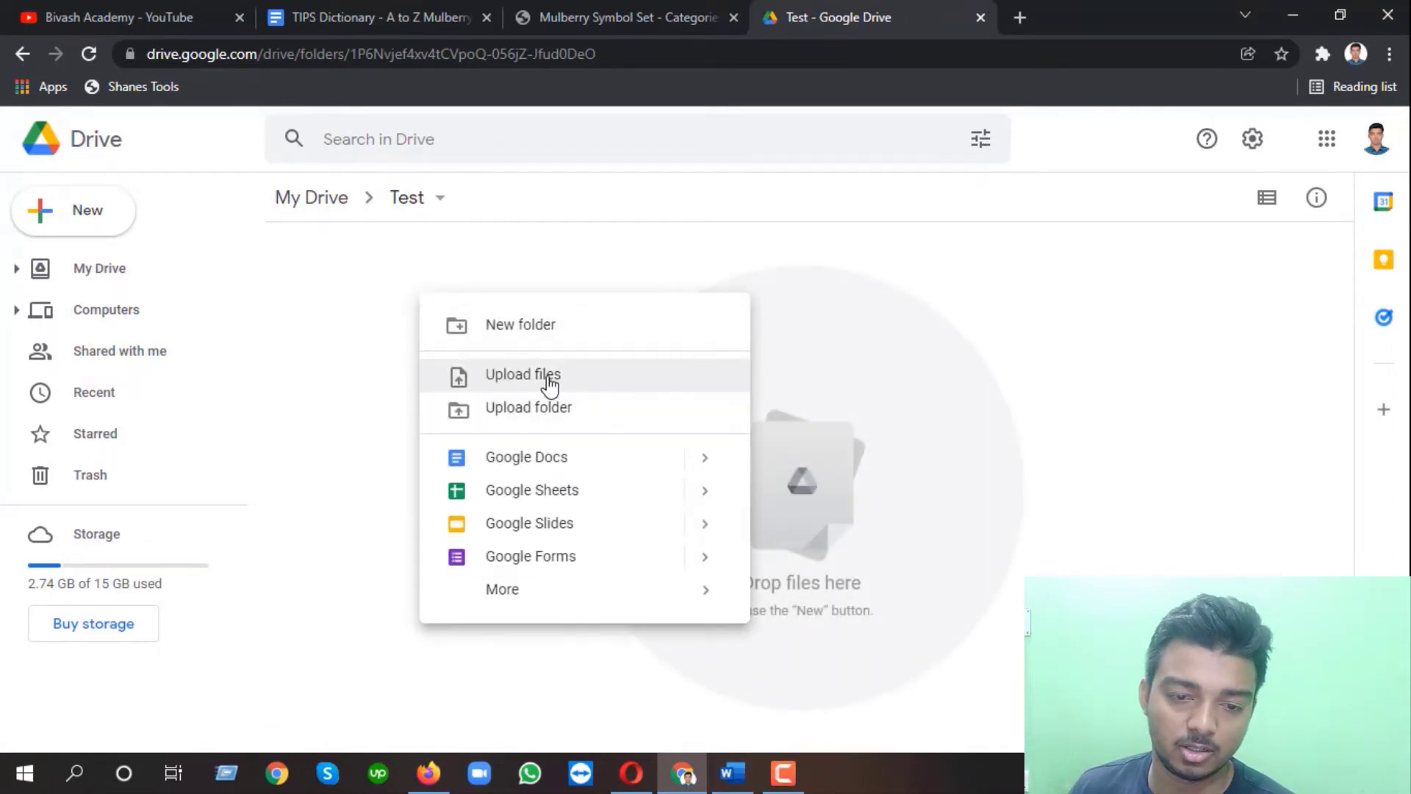
pyautogui.click(545, 374)
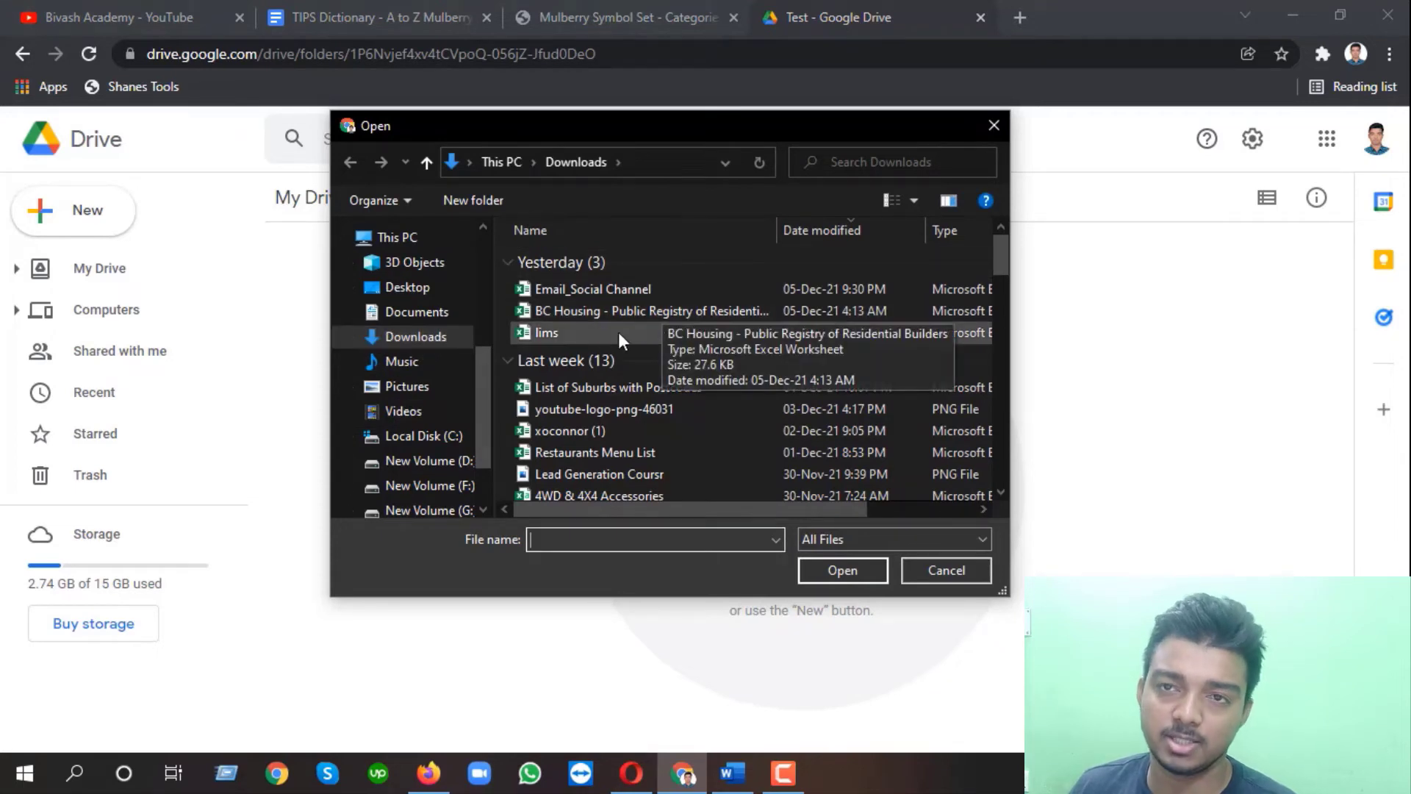
pyautogui.scroll(-2, 403, 399)
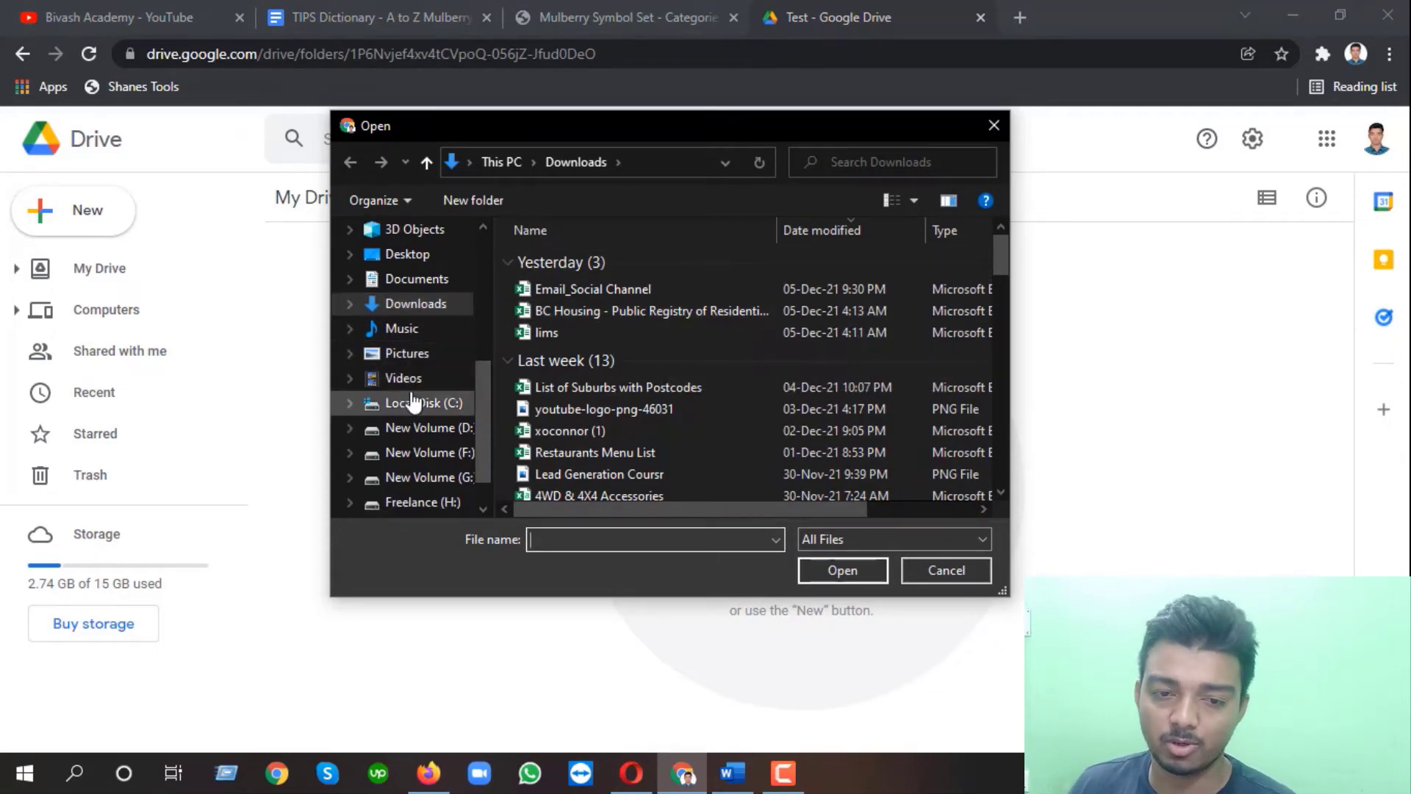
pyautogui.scroll(2, 409, 353)
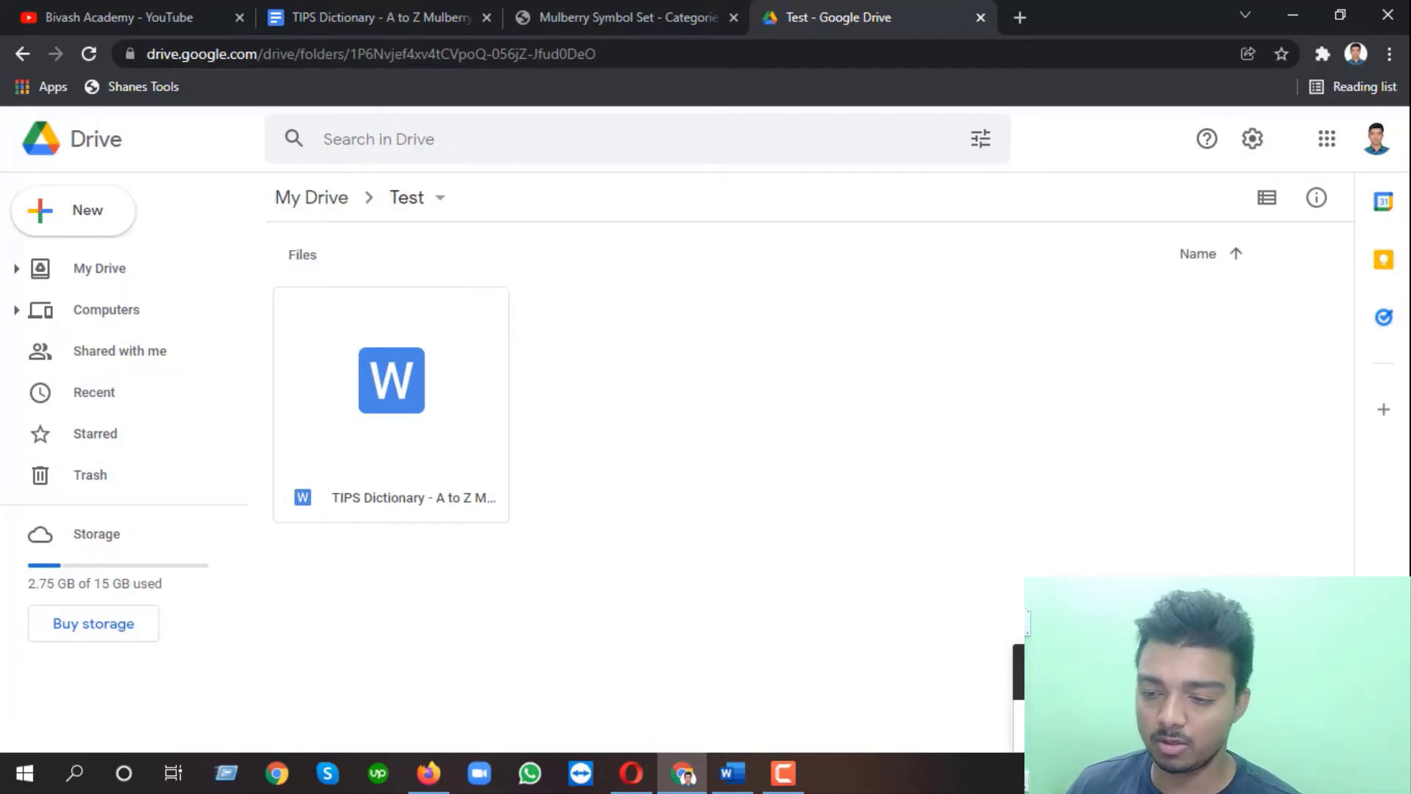
# Open the uploaded TIPS Dictionary Word file from the Test folder with Google Docs.
pyautogui.click(746, 772)
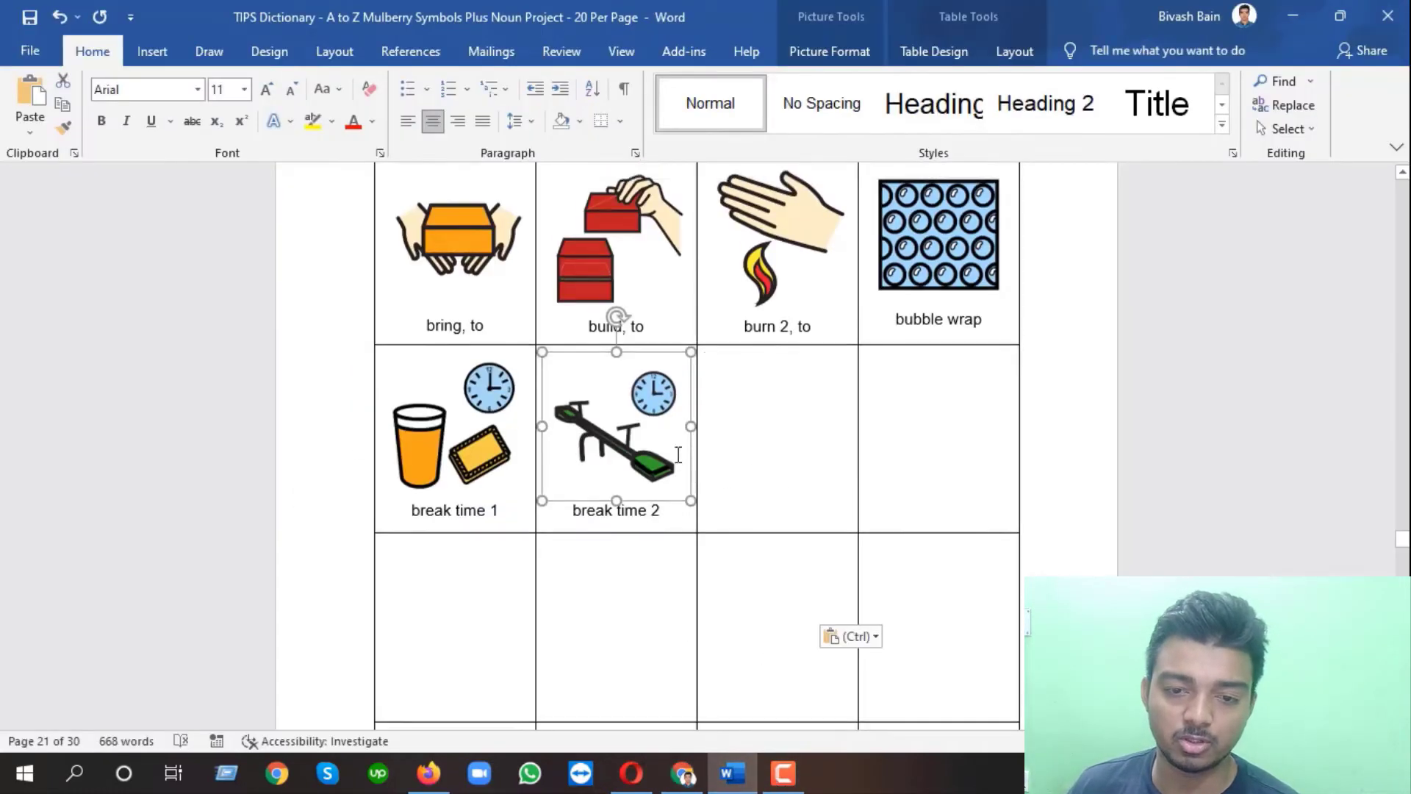
pyautogui.click(732, 772)
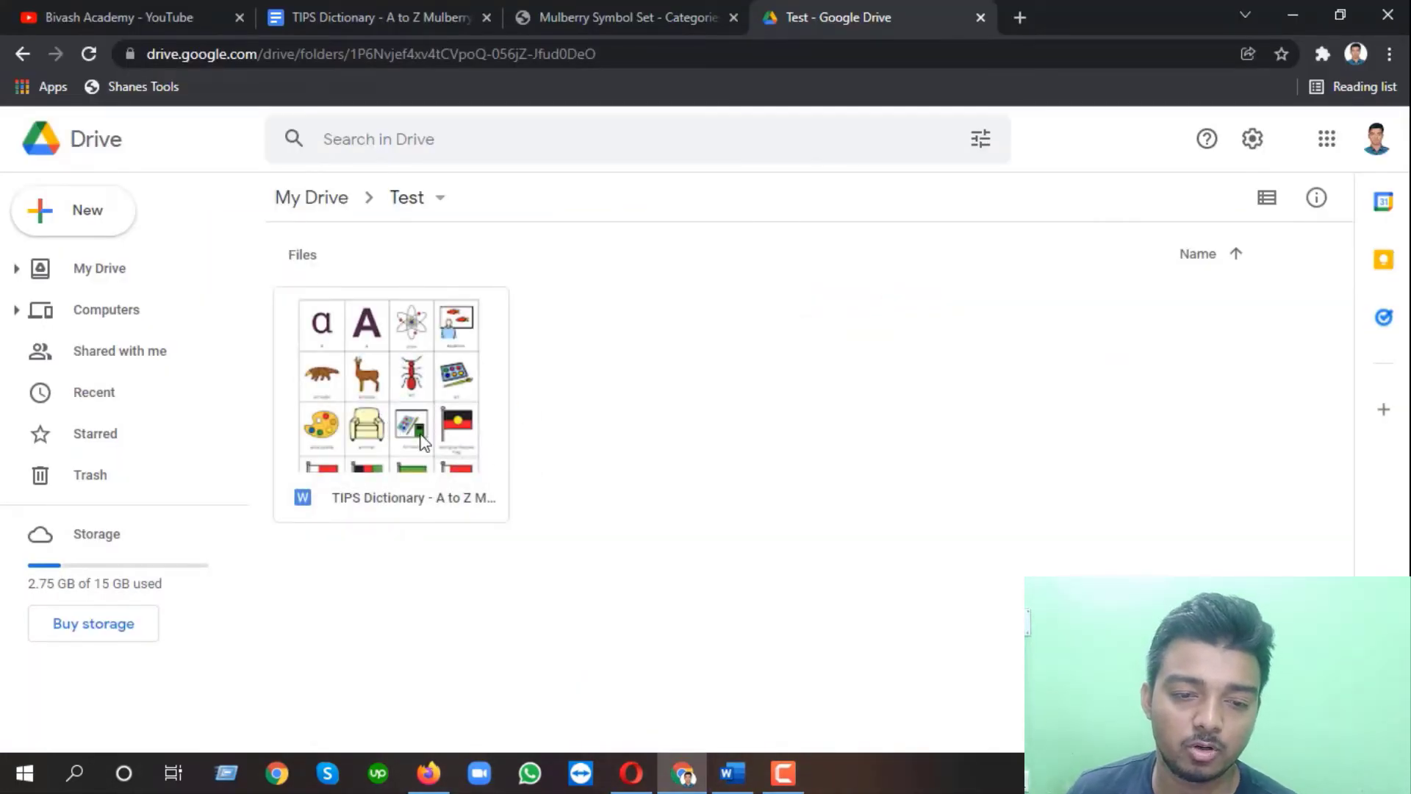
pyautogui.rightClick(381, 390)
pyautogui.moveTo(488, 271)
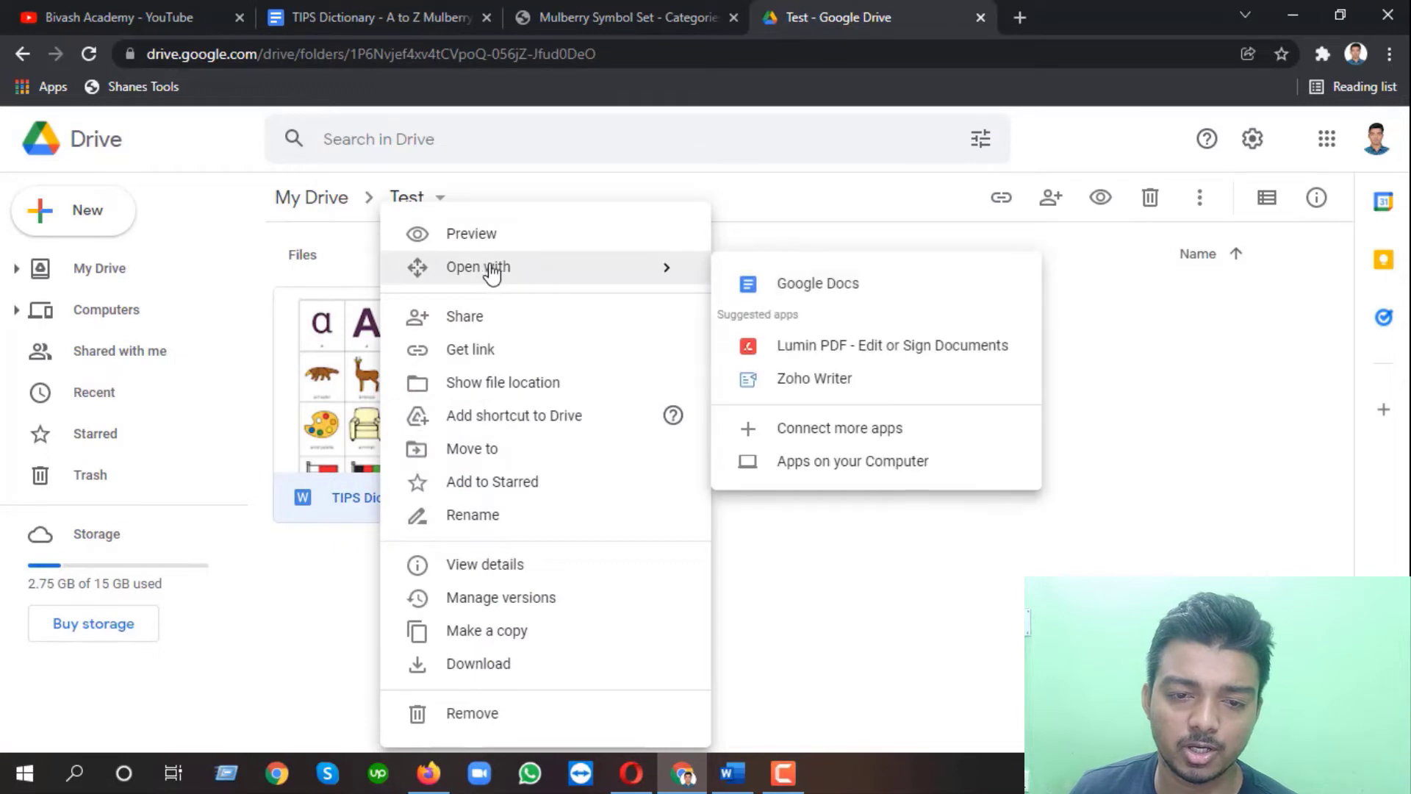
pyautogui.click(843, 293)
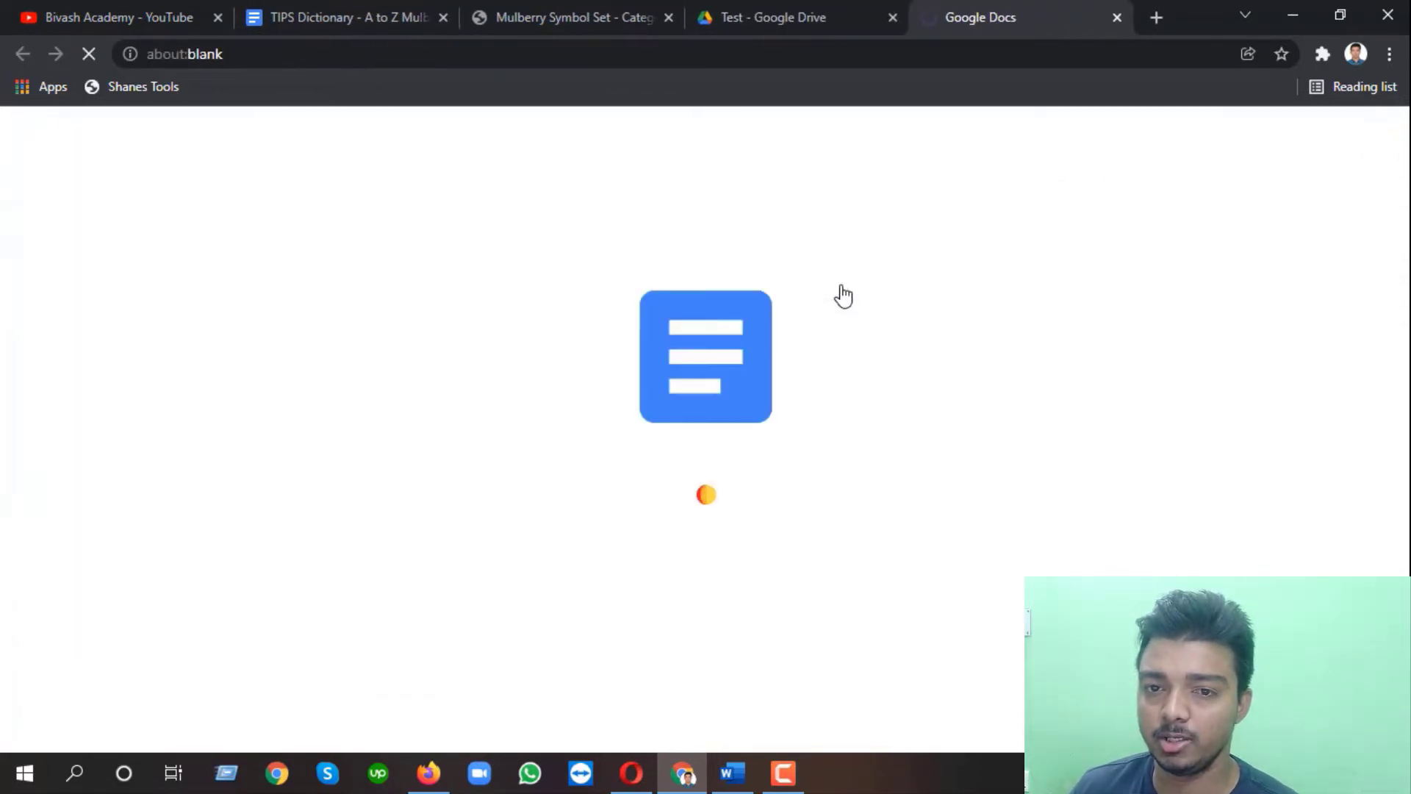
pyautogui.hotkey('ctrl', 'shift', 'Tab')
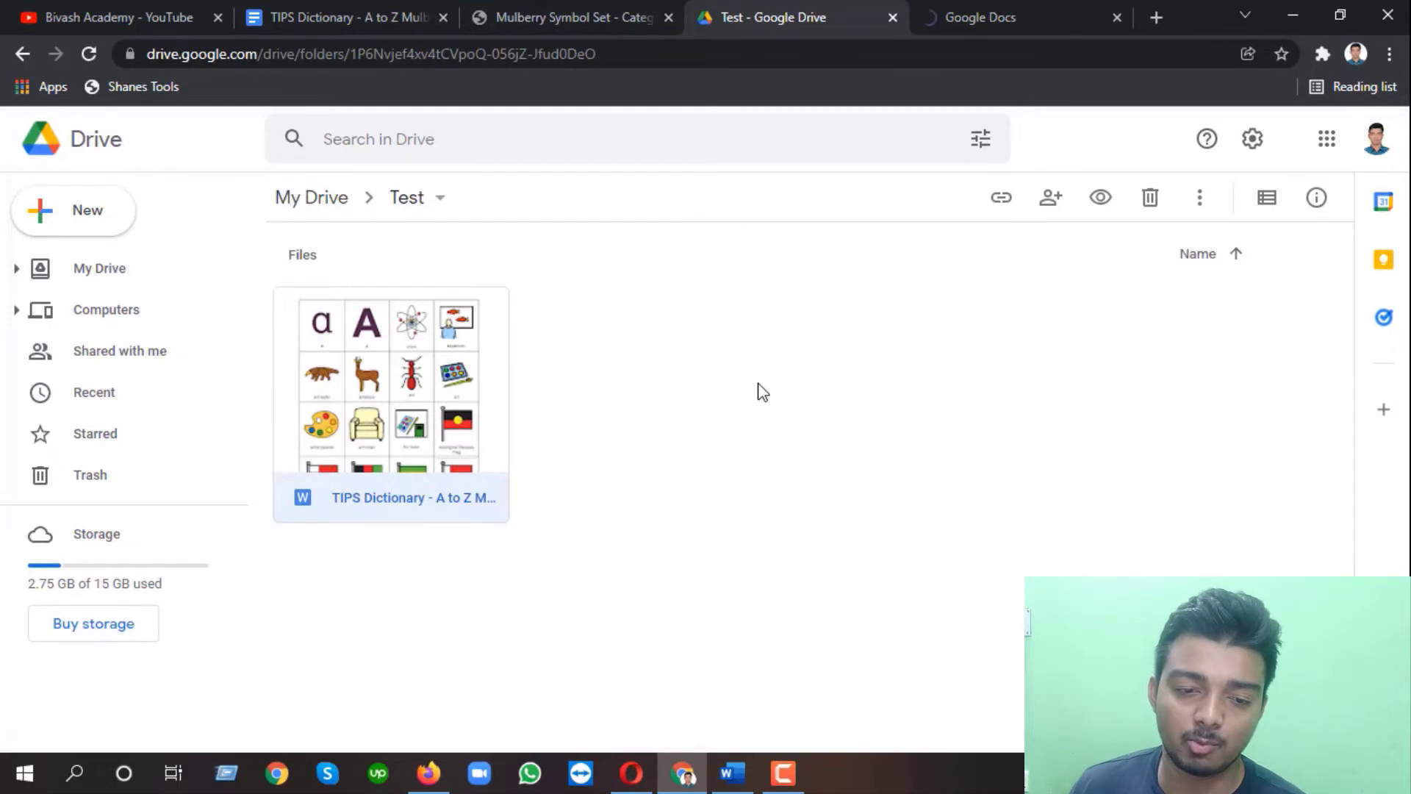
pyautogui.click(974, 11)
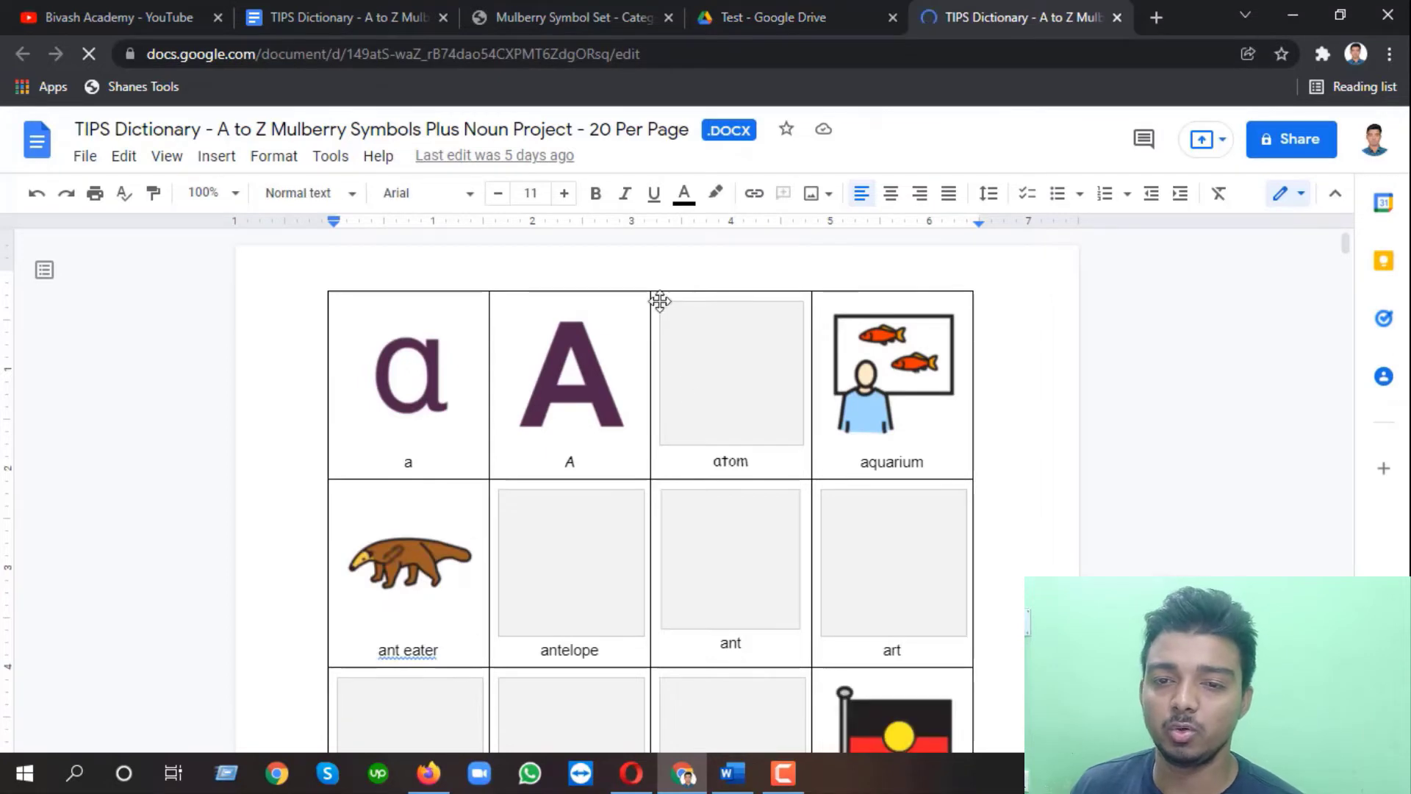
# Compare the newly uploaded TIPS Dictionary with the existing Google Docs copy, and close the new document.
pyautogui.click(345, 16)
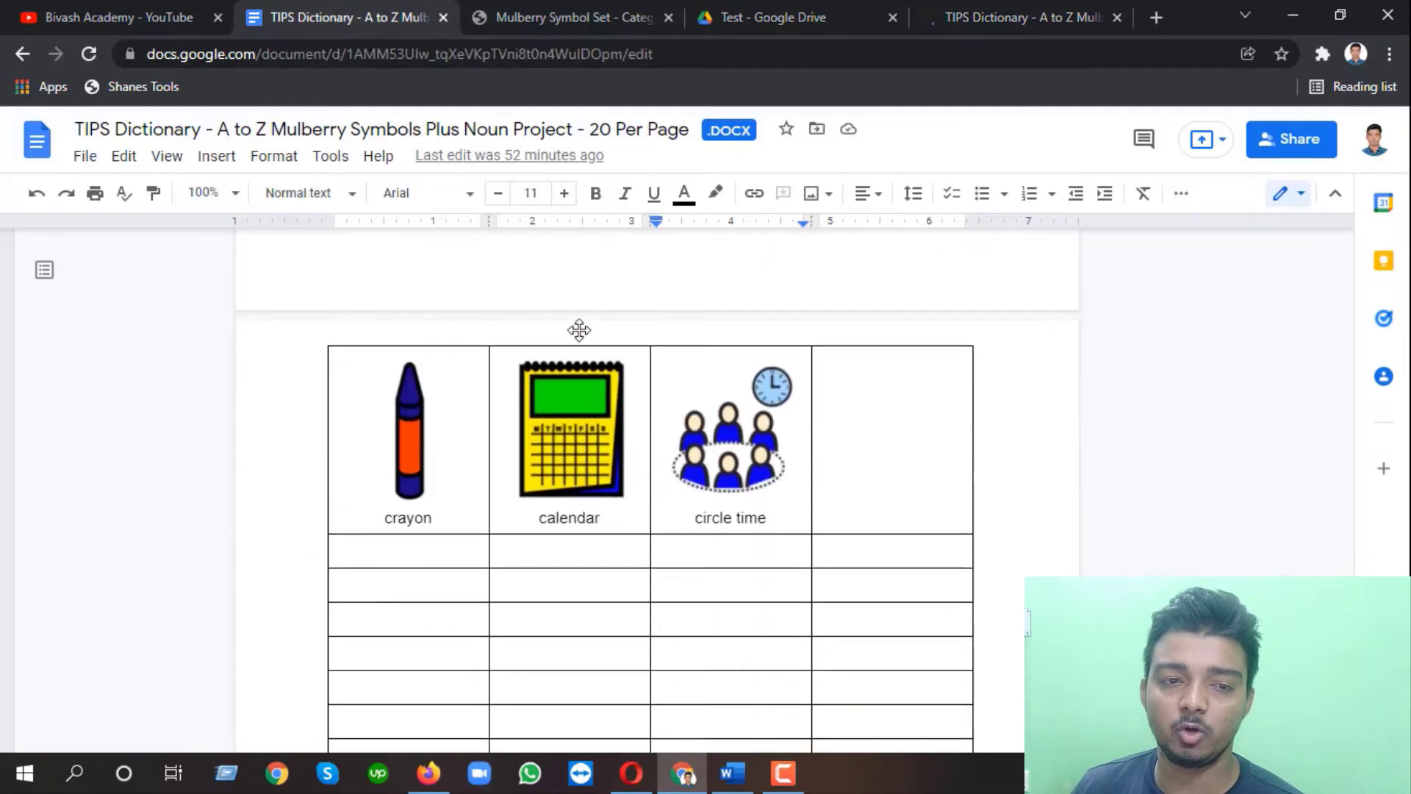
pyautogui.scroll(-4, 588, 305)
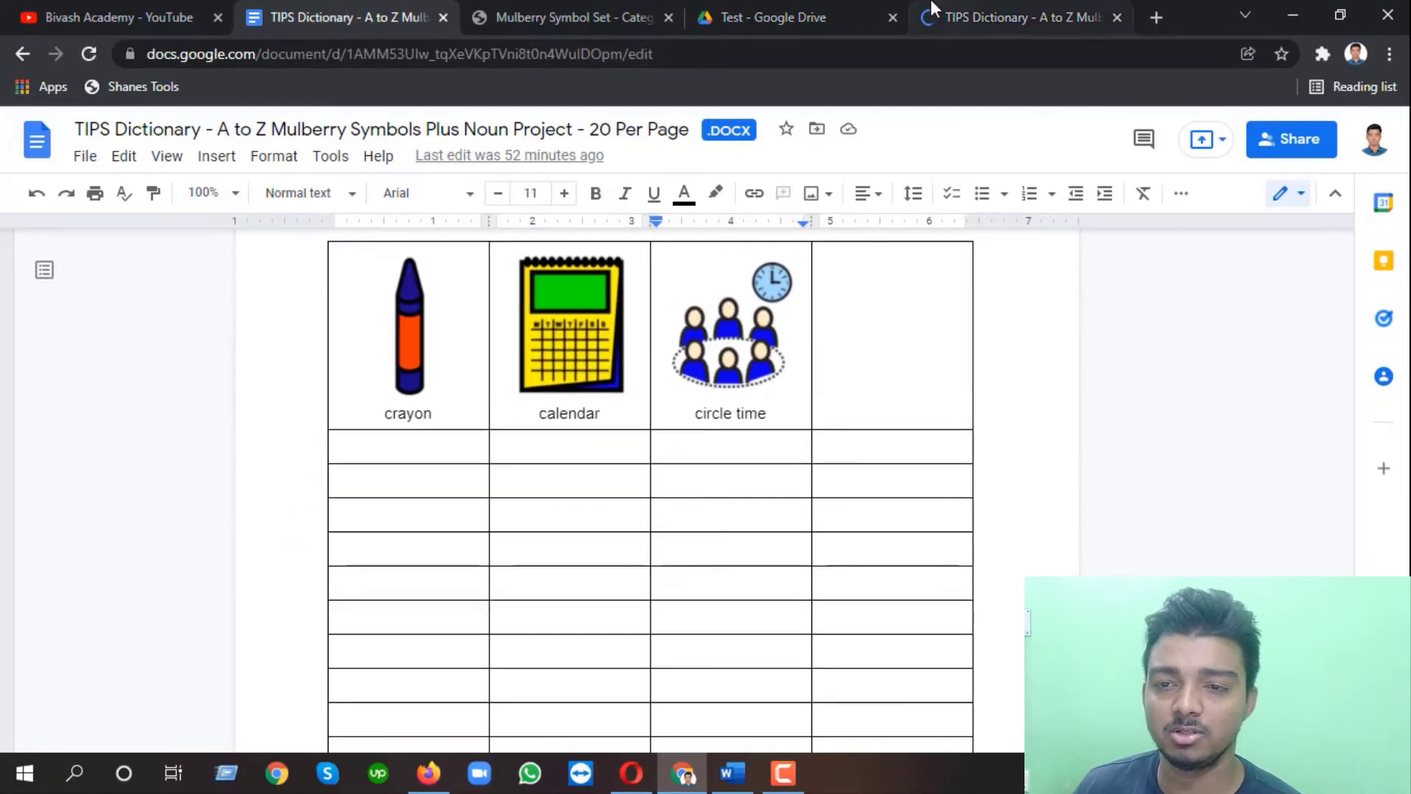
pyautogui.click(1021, 17)
pyautogui.scroll(-20, 647, 367)
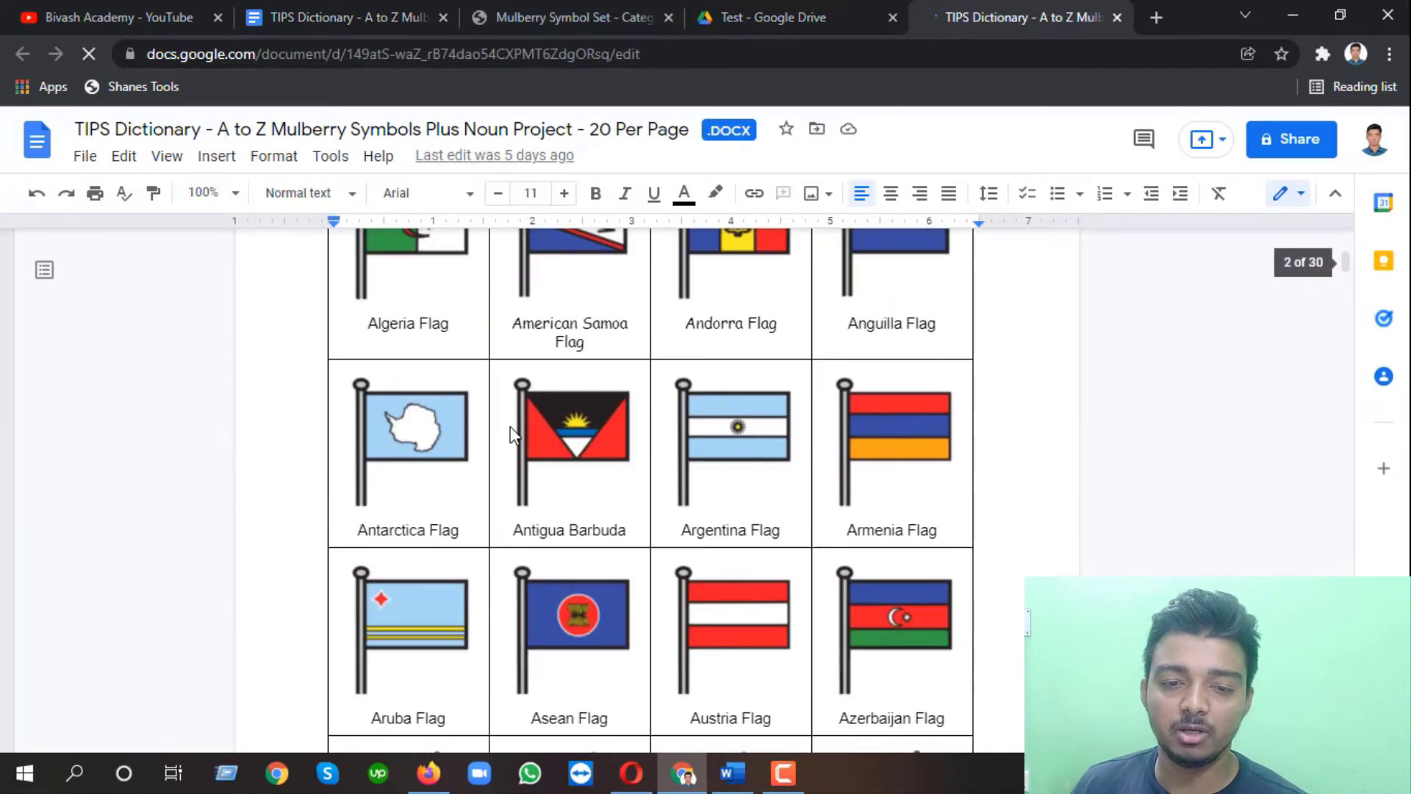
pyautogui.scroll(-20, 517, 429)
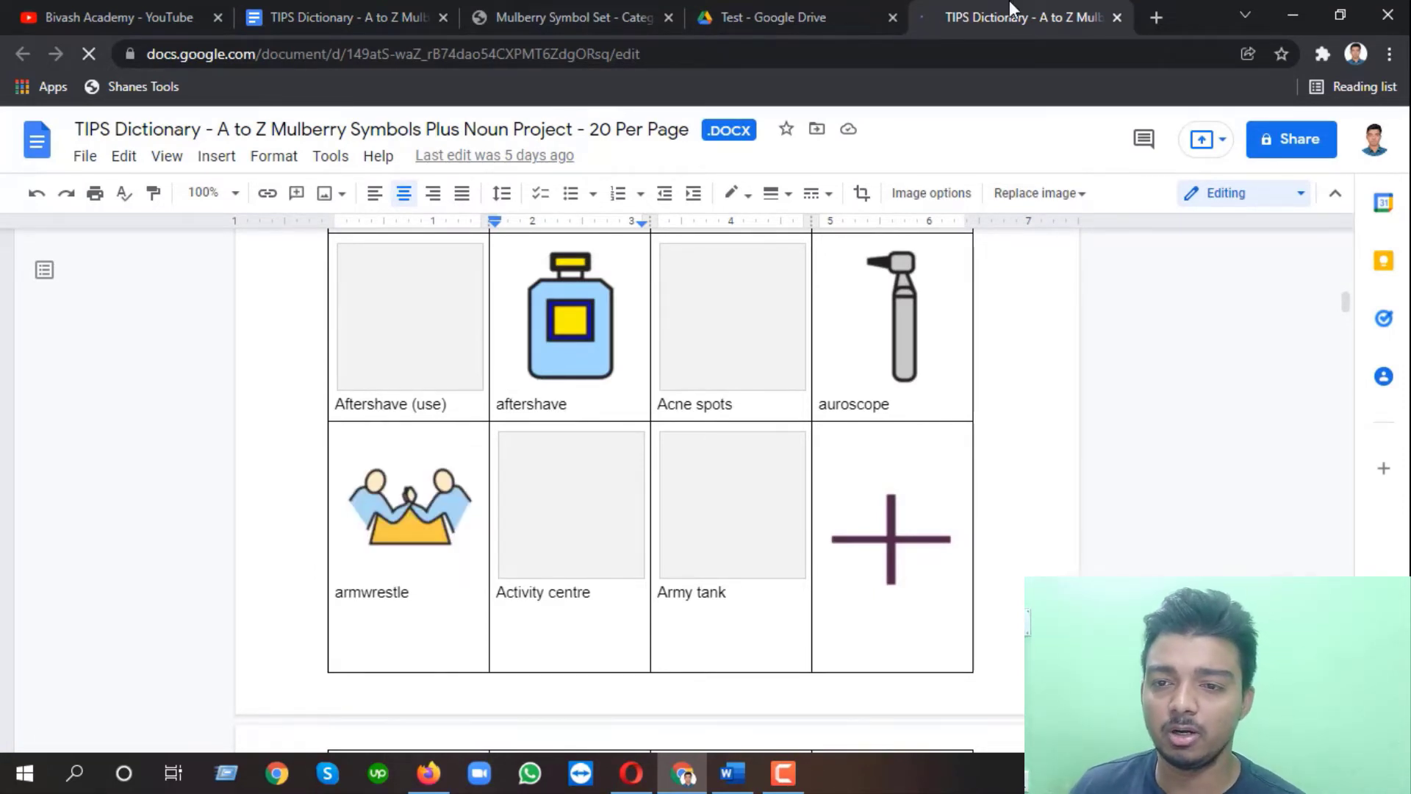
pyautogui.click(1117, 17)
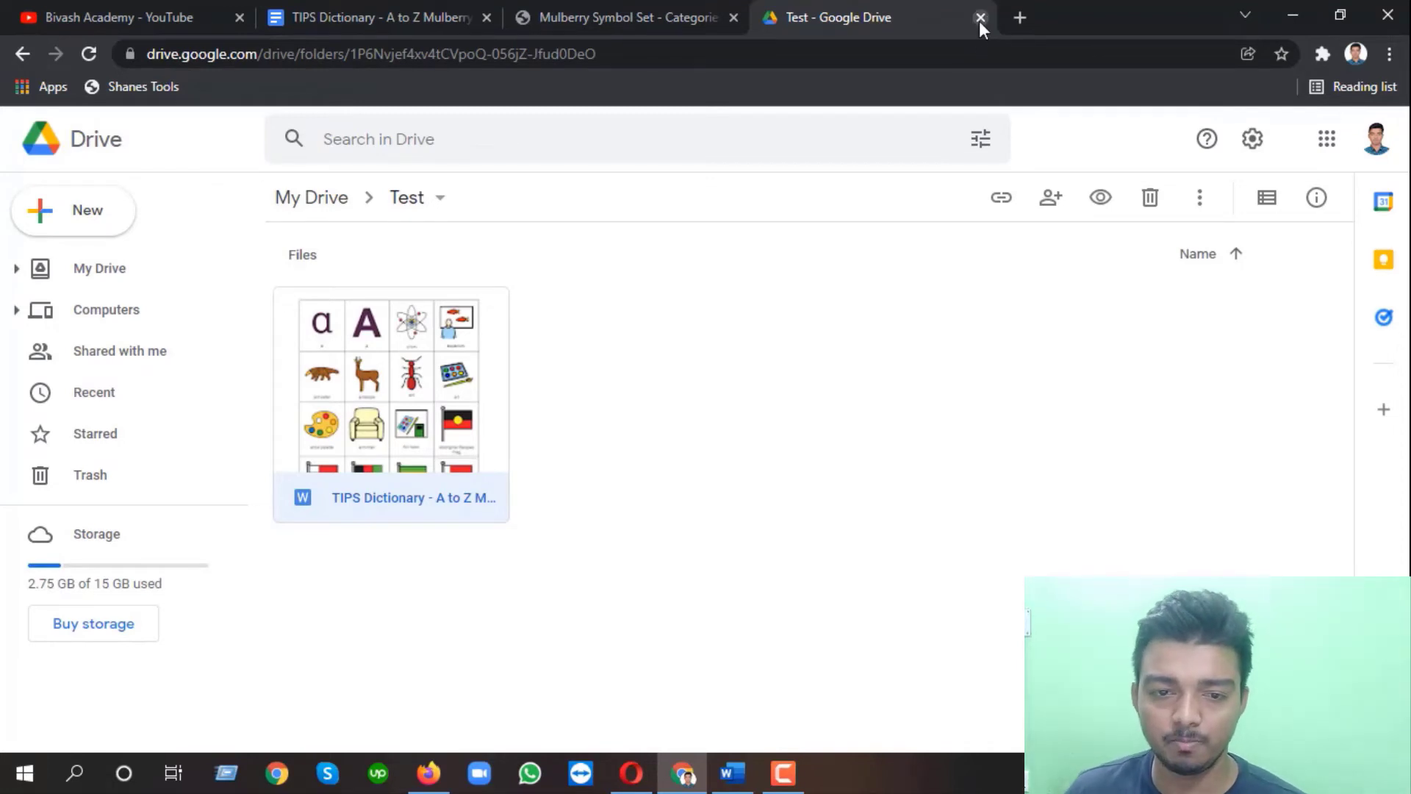
# Return to My Drive, delete the Test folder, and close Google Drive.
pyautogui.click(315, 204)
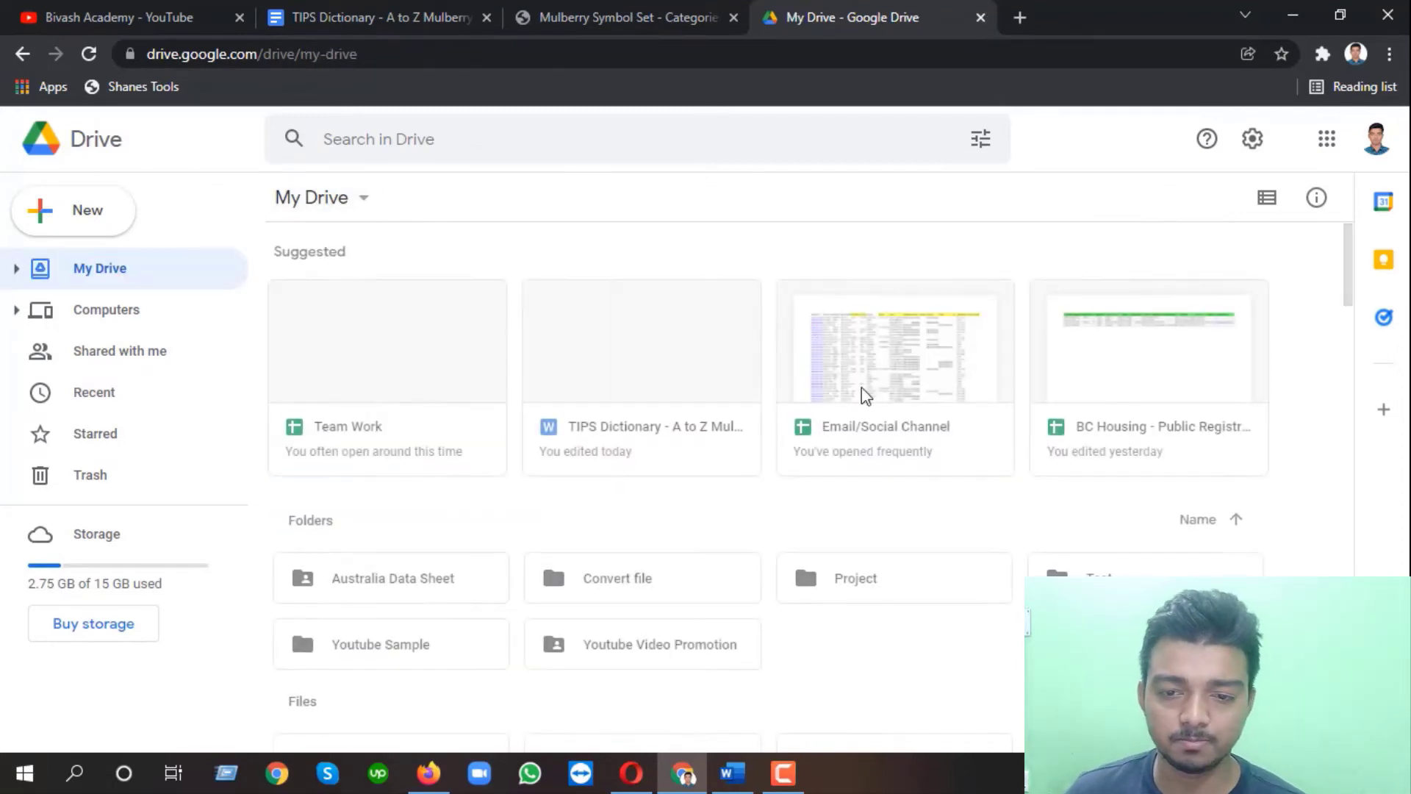
pyautogui.scroll(-3, 948, 465)
pyautogui.click(1099, 386)
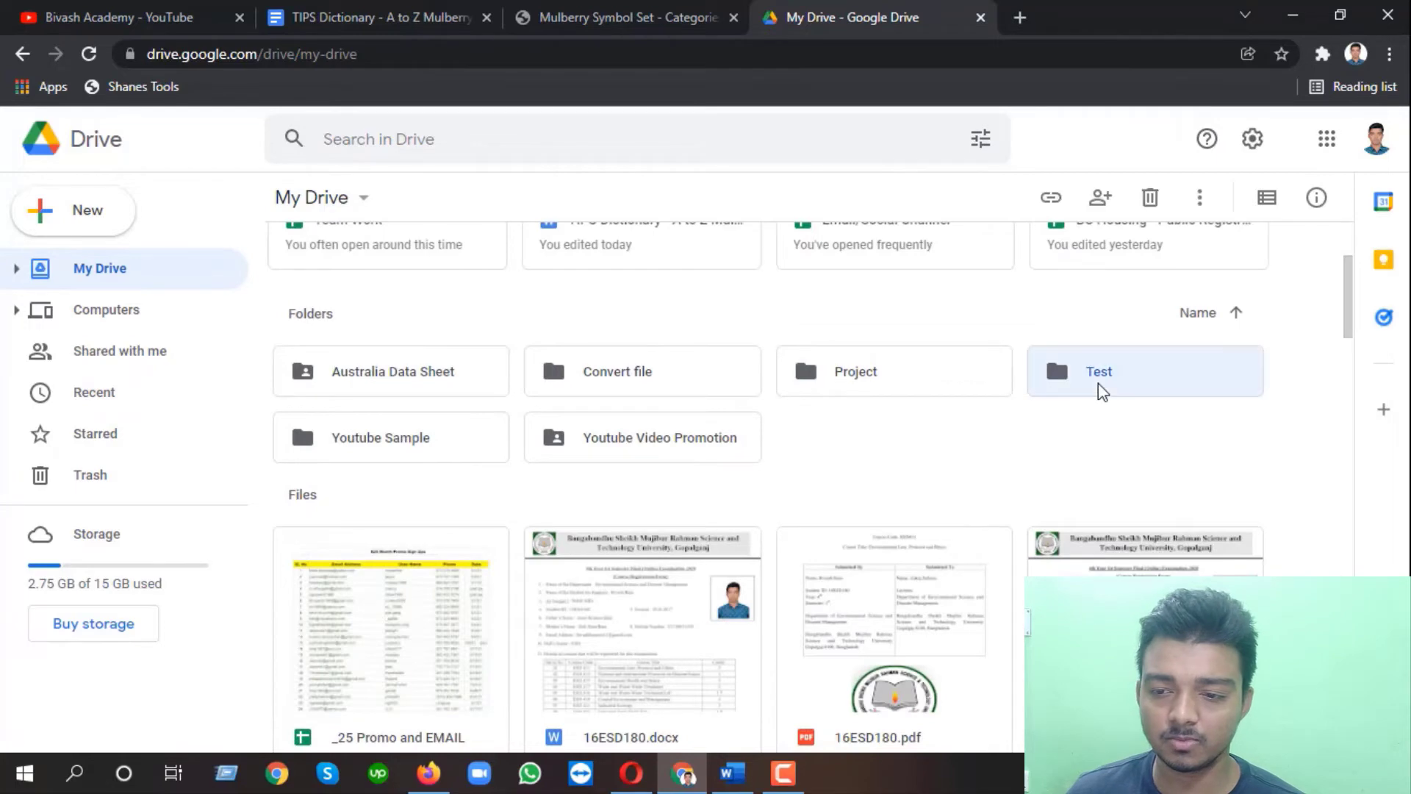
pyautogui.press('Delete')
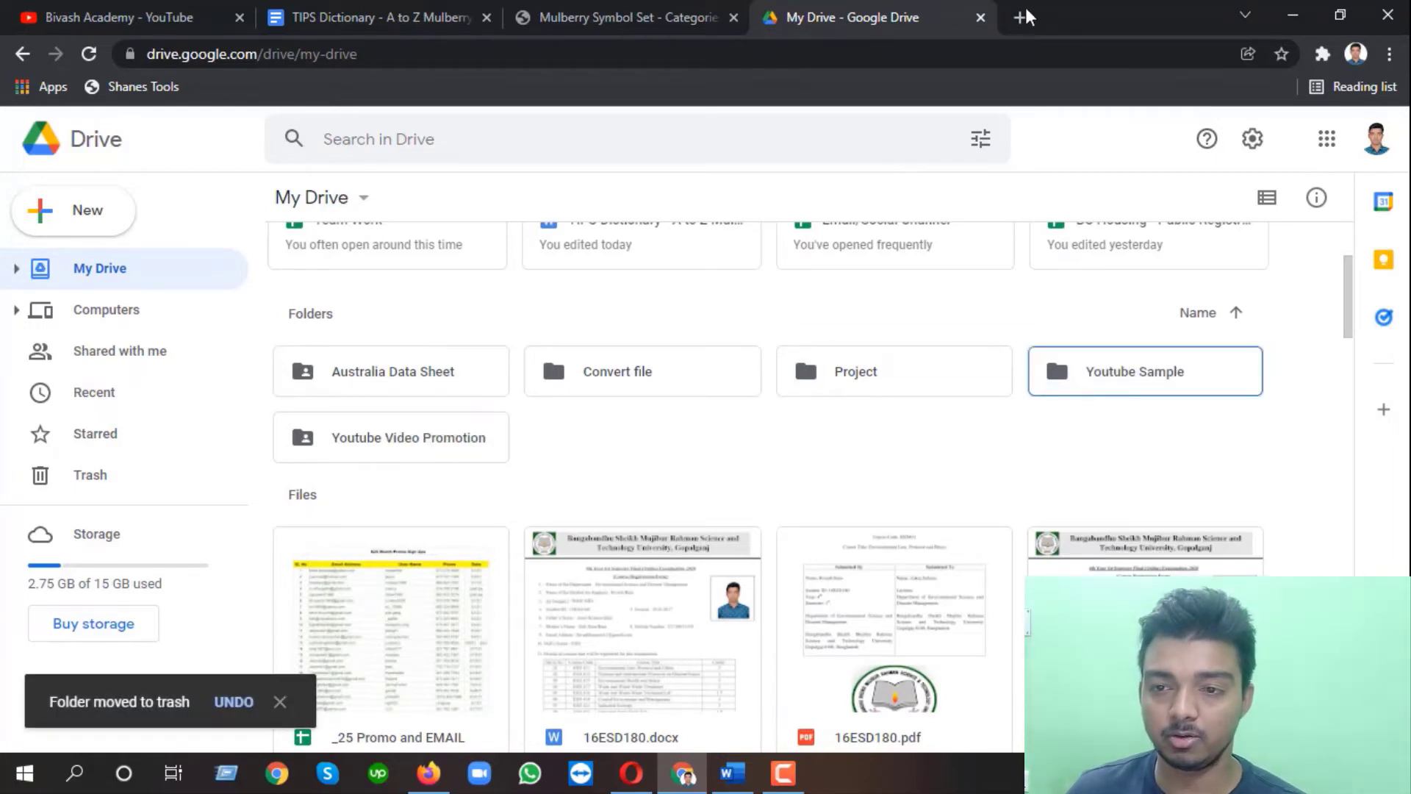
pyautogui.click(980, 17)
# Look through the existing Google Docs copy of the TIPS Dictionary to find where the D symbols end.
pyautogui.click(351, 10)
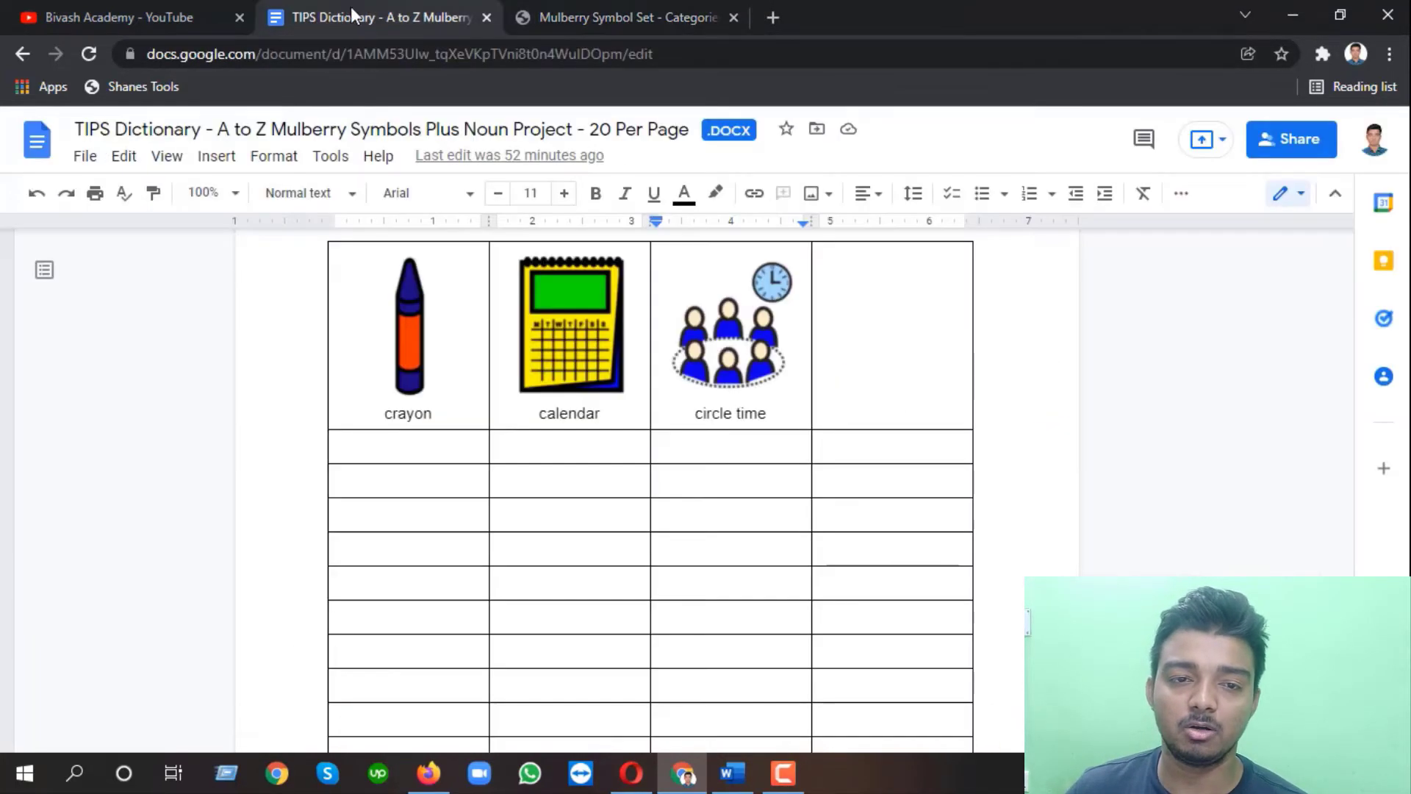
pyautogui.scroll(-10, 575, 401)
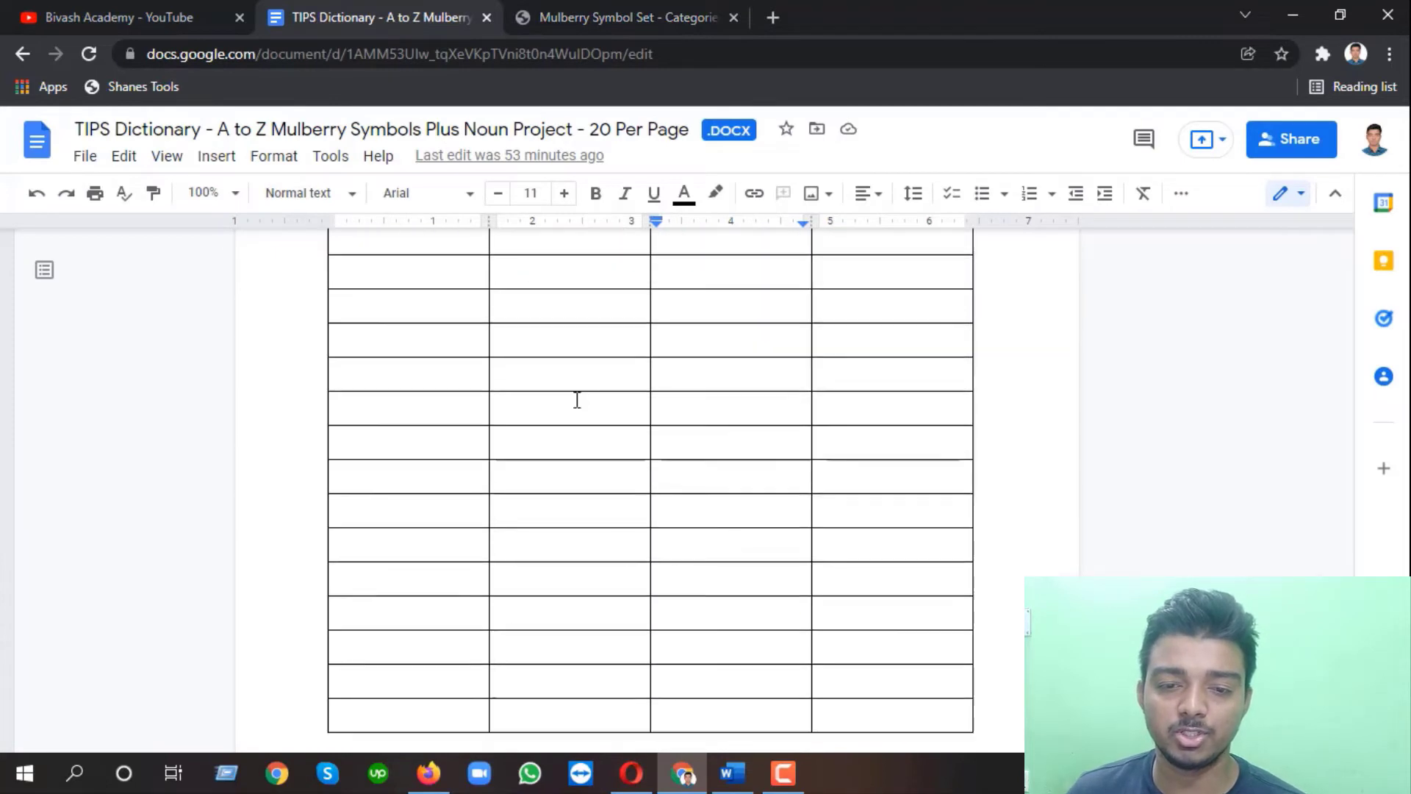
pyautogui.scroll(-5, 577, 400)
pyautogui.scroll(-2, 583, 417)
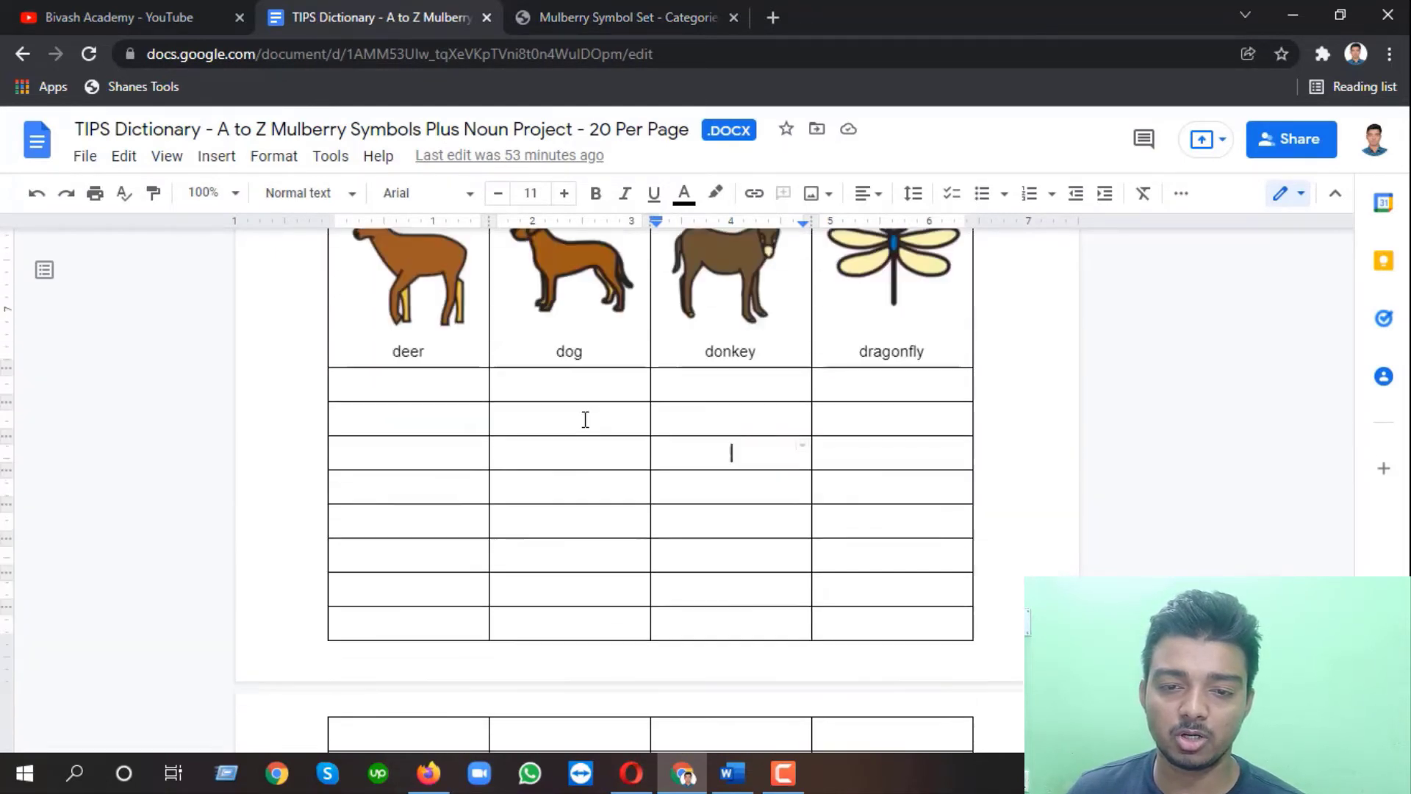
pyautogui.scroll(2, 583, 416)
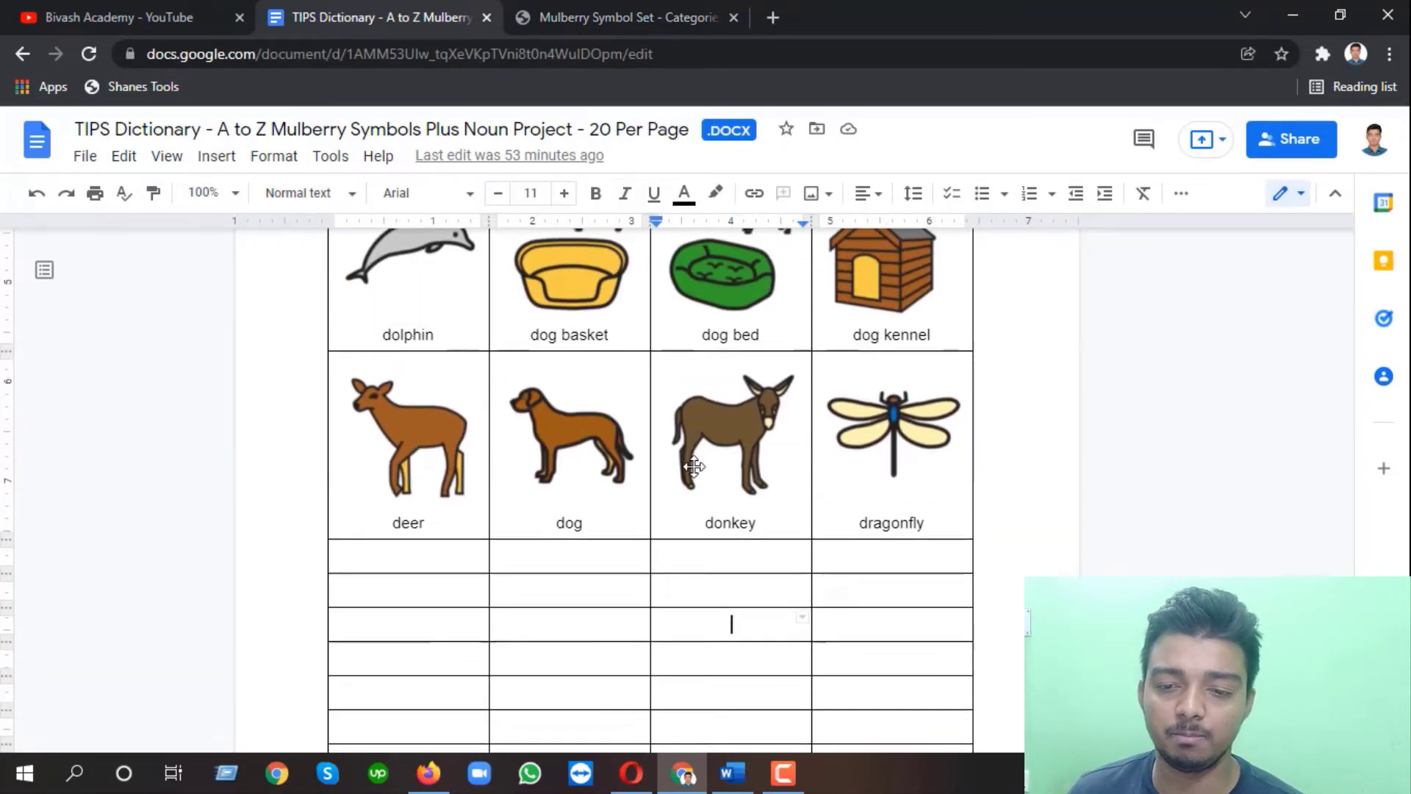
pyautogui.scroll(-2, 764, 432)
pyautogui.scroll(3, 737, 398)
pyautogui.scroll(-2, 668, 407)
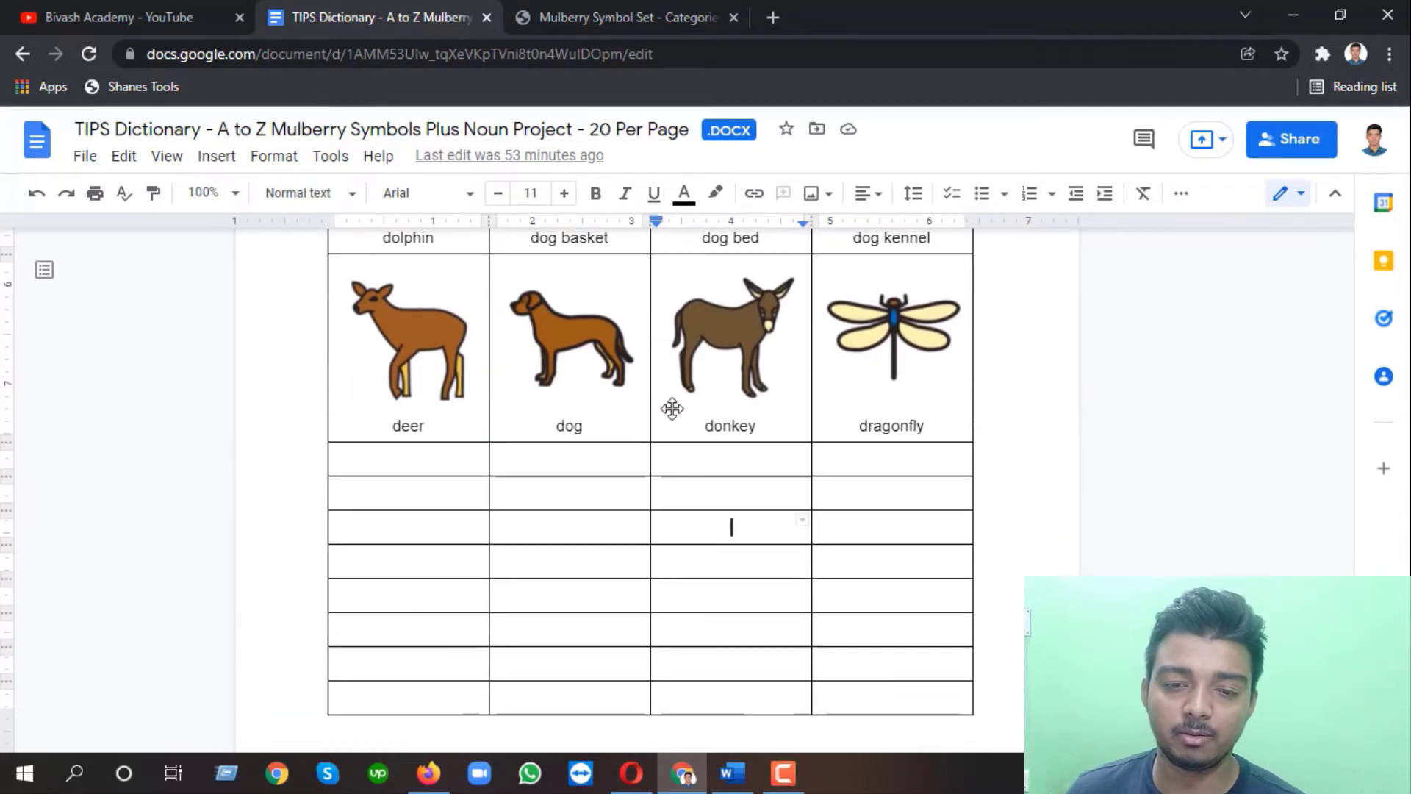
# Check the last D entries in the dictionary against the animal categories of the Mulberry Symbol Set page.
pyautogui.click(586, 17)
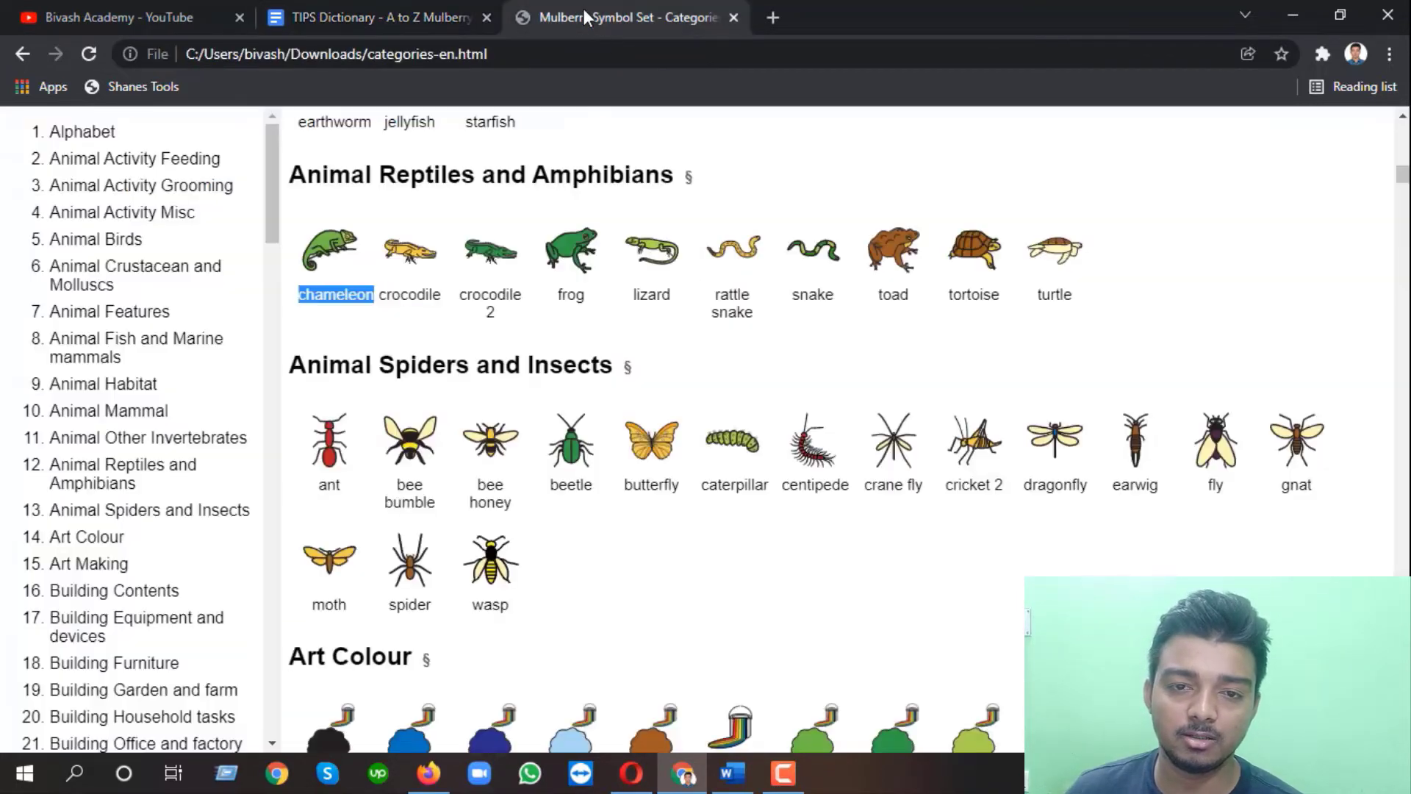
pyautogui.click(345, 4)
pyautogui.click(558, 14)
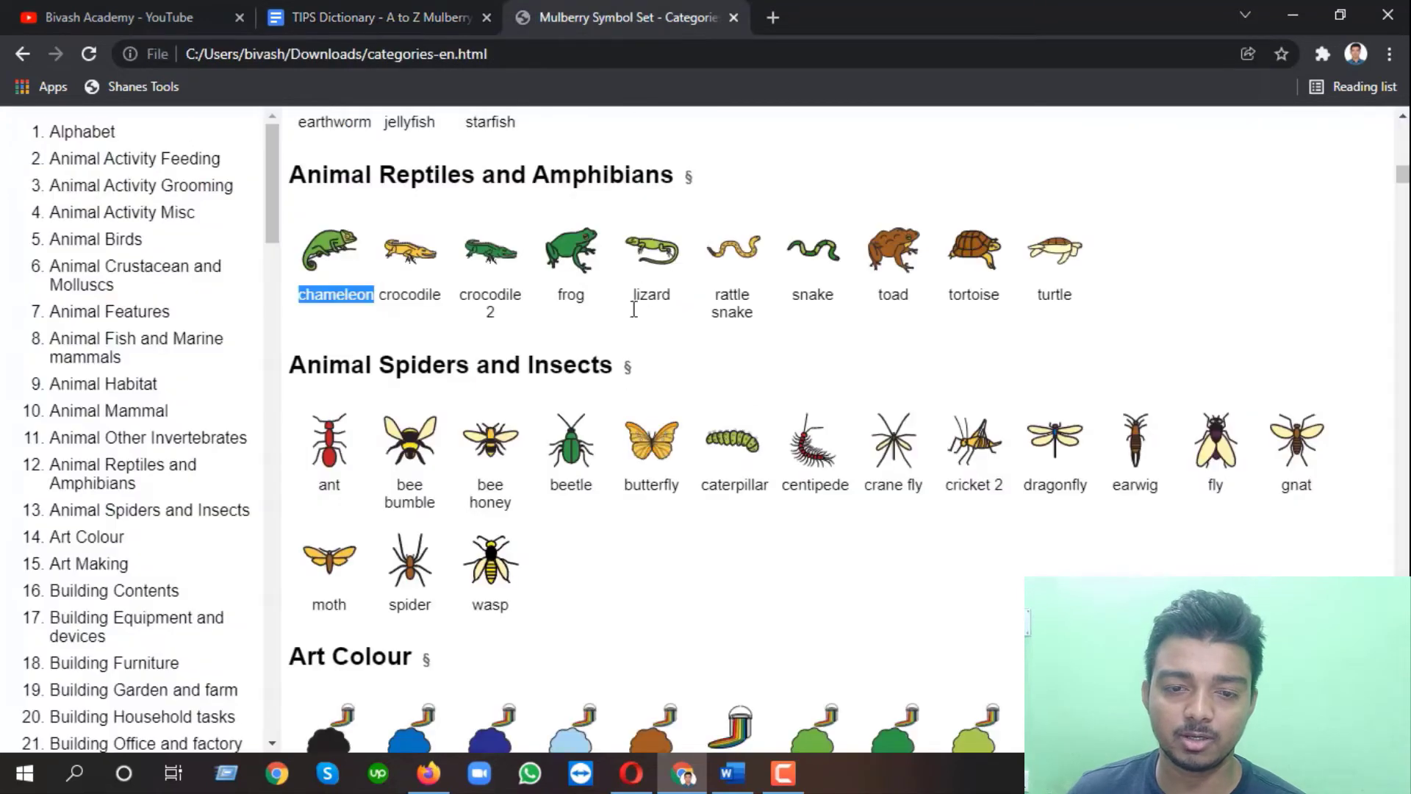
pyautogui.scroll(-3, 662, 356)
pyautogui.scroll(3, 661, 355)
pyautogui.click(323, 15)
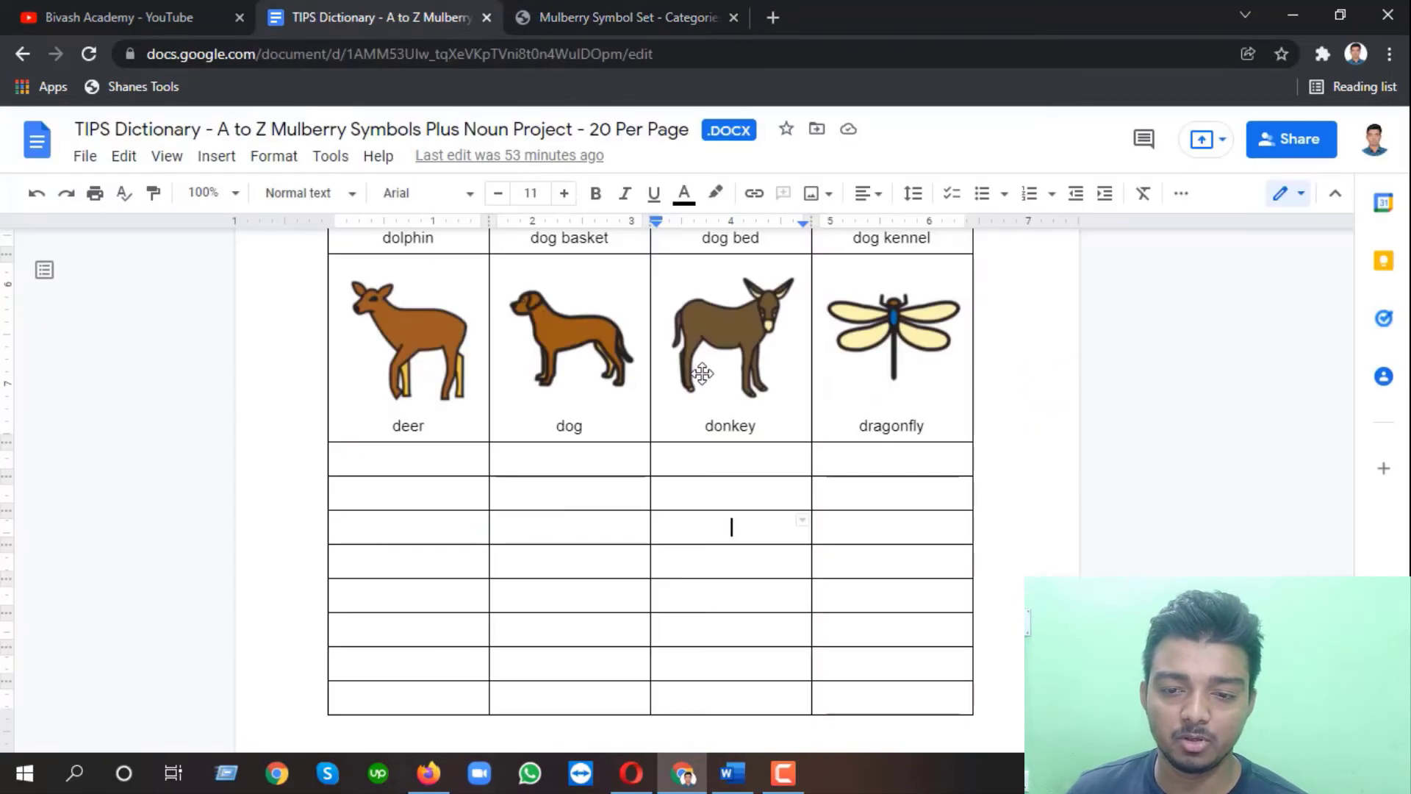
pyautogui.click(617, 16)
pyautogui.scroll(5, 630, 368)
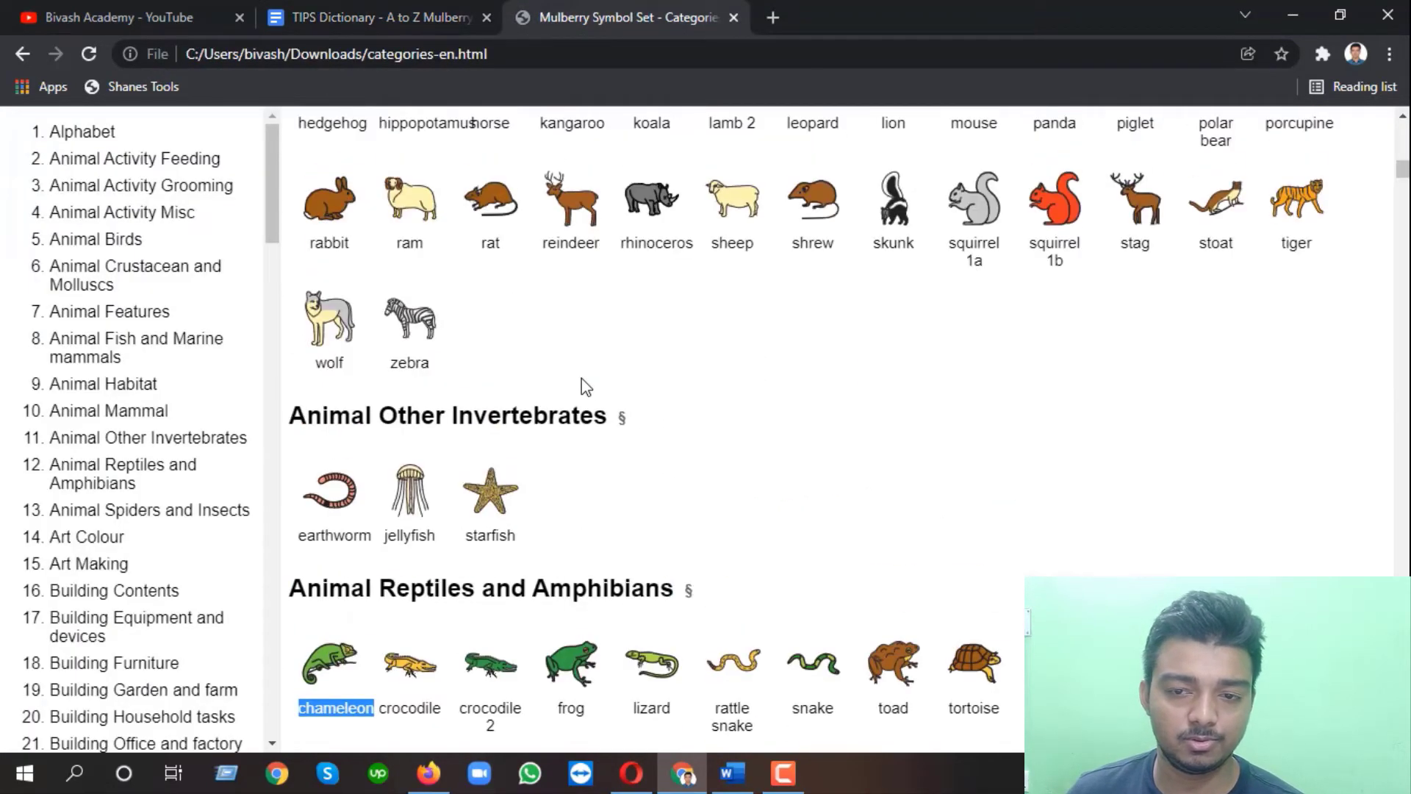
pyautogui.scroll(4, 841, 277)
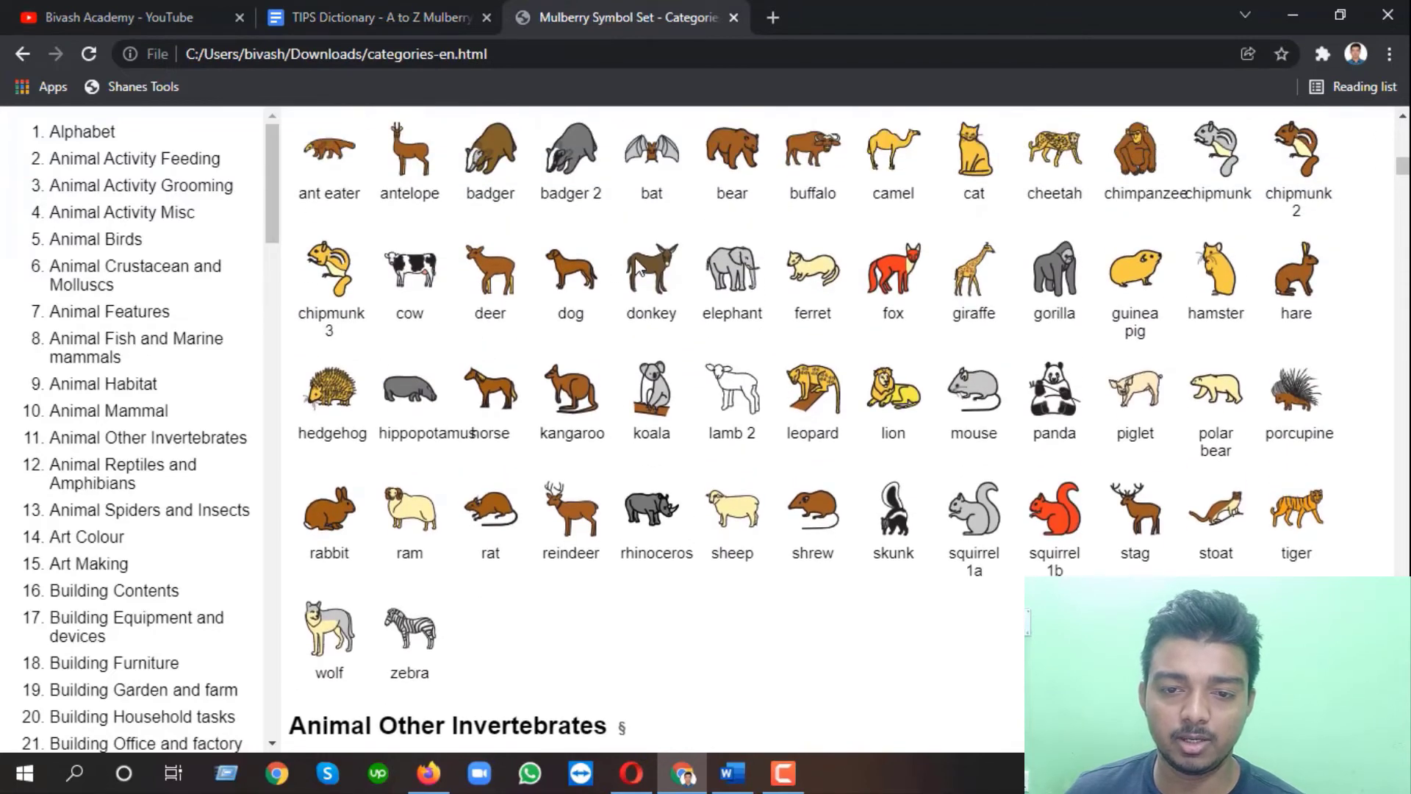
pyautogui.scroll(-3, 670, 287)
pyautogui.scroll(-5, 670, 287)
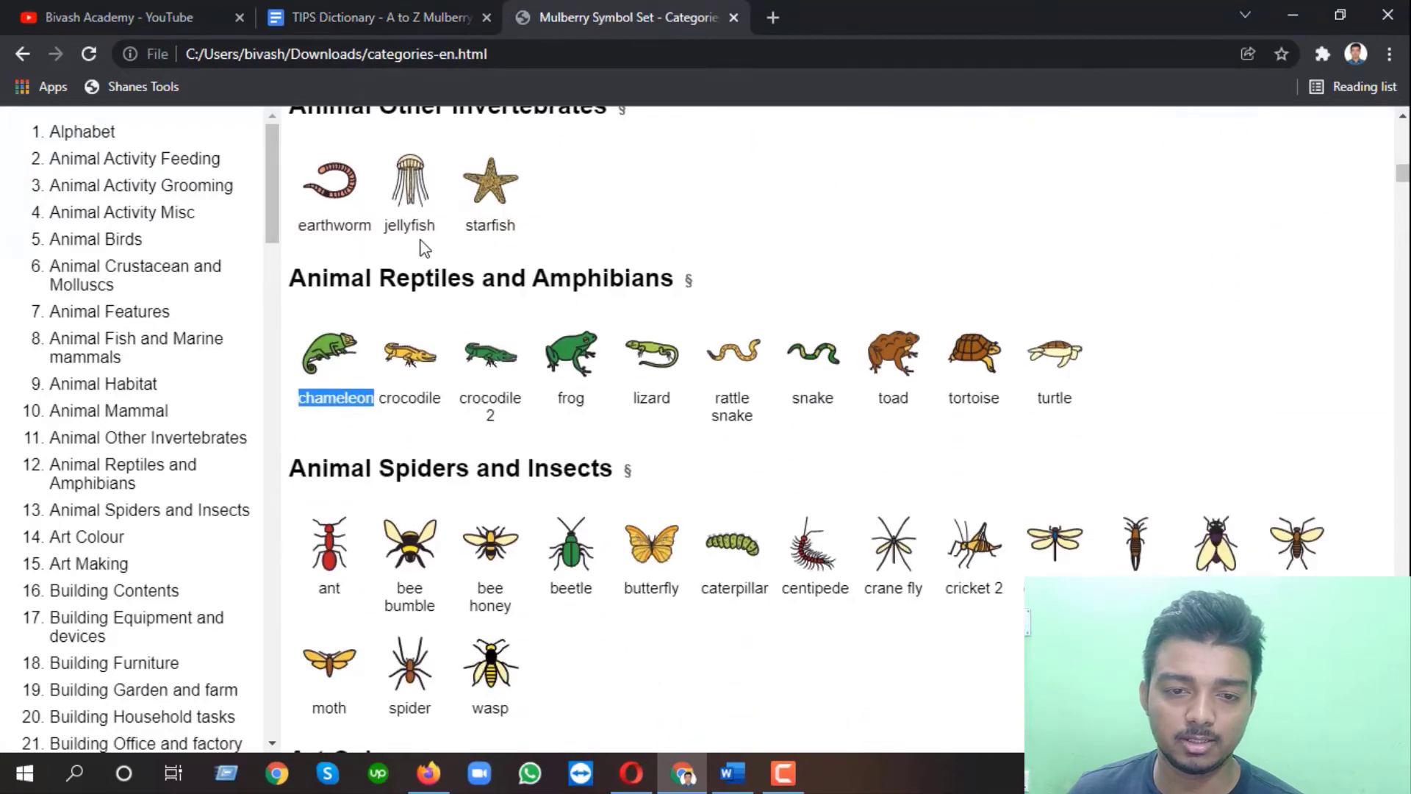
pyautogui.click(302, 17)
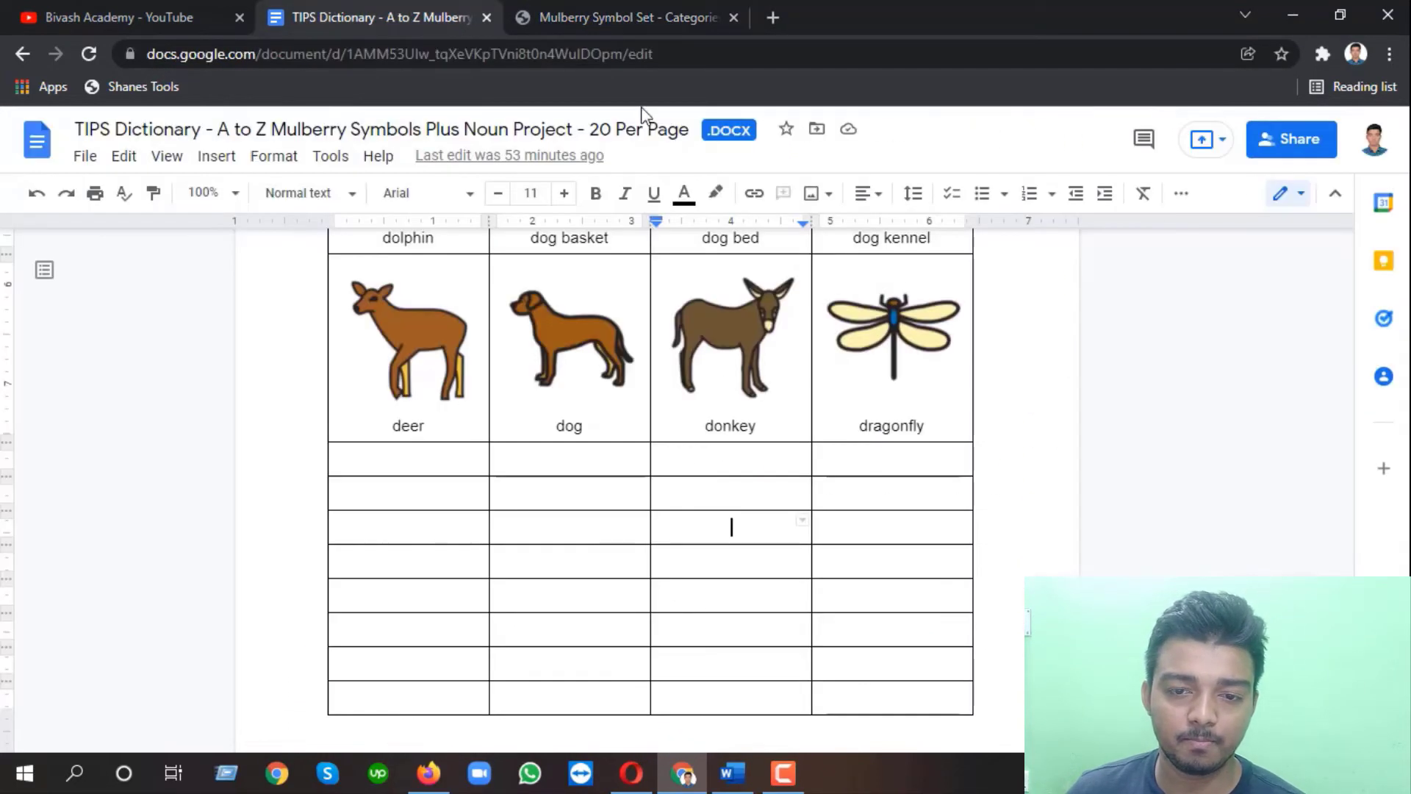
pyautogui.click(898, 364)
# Search the Mulberry Symbol Set page from the Animal Spiders and Insects category onward for the next symbol beginning with D.
pyautogui.click(557, 11)
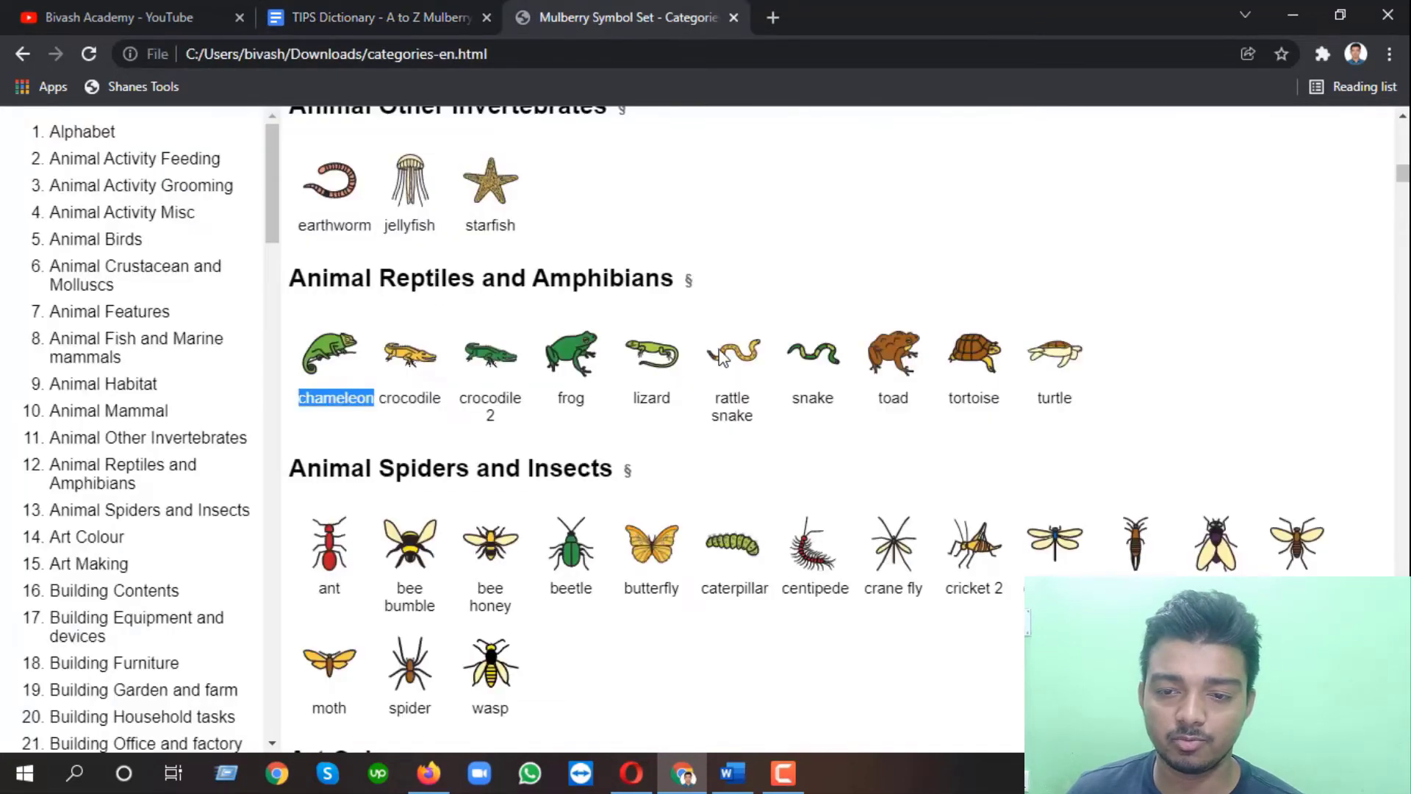
pyautogui.scroll(3, 718, 355)
pyautogui.scroll(-5, 719, 357)
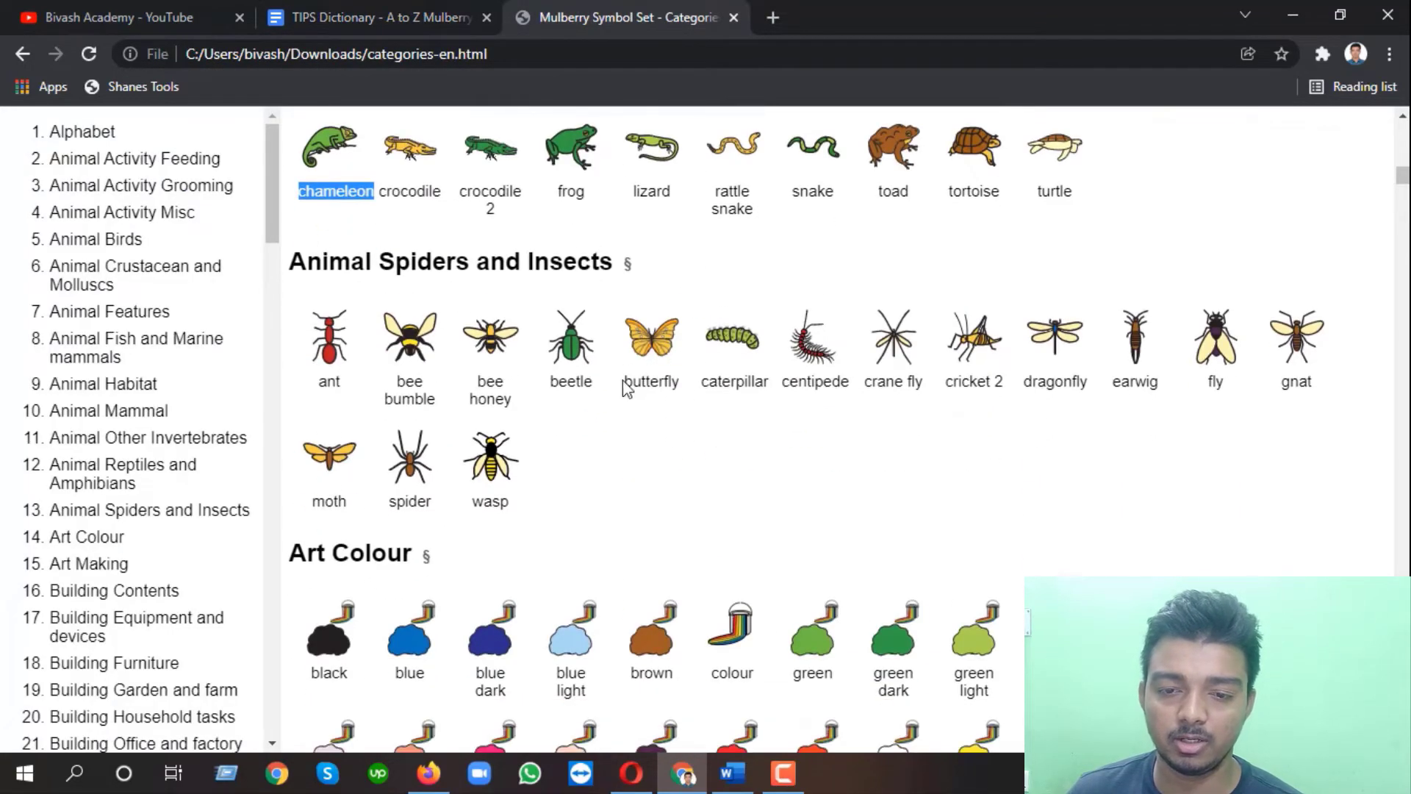
pyautogui.scroll(-1, 698, 353)
pyautogui.moveTo(699, 287); pyautogui.dragTo(701, 287)
pyautogui.scroll(-4, 695, 287)
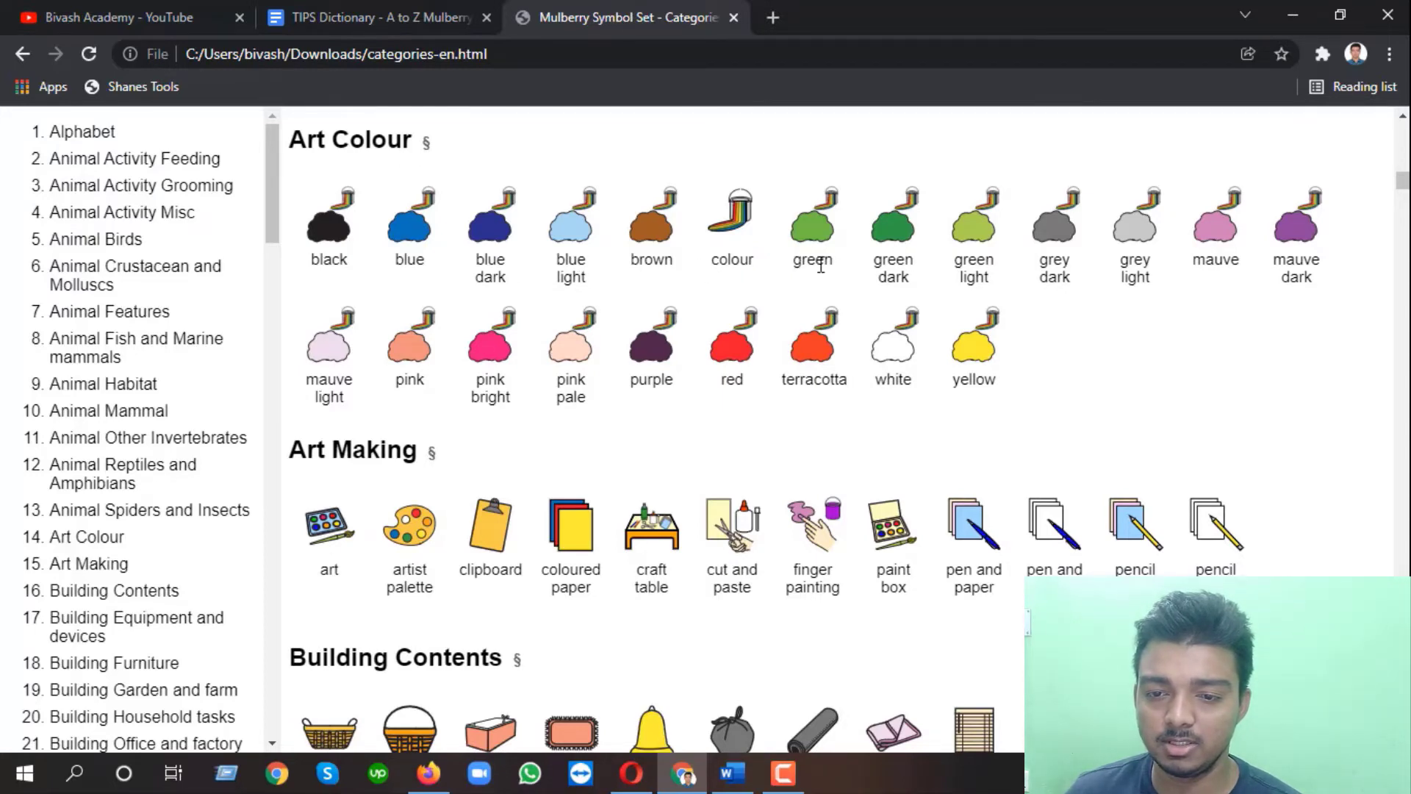
pyautogui.scroll(-4, 821, 266)
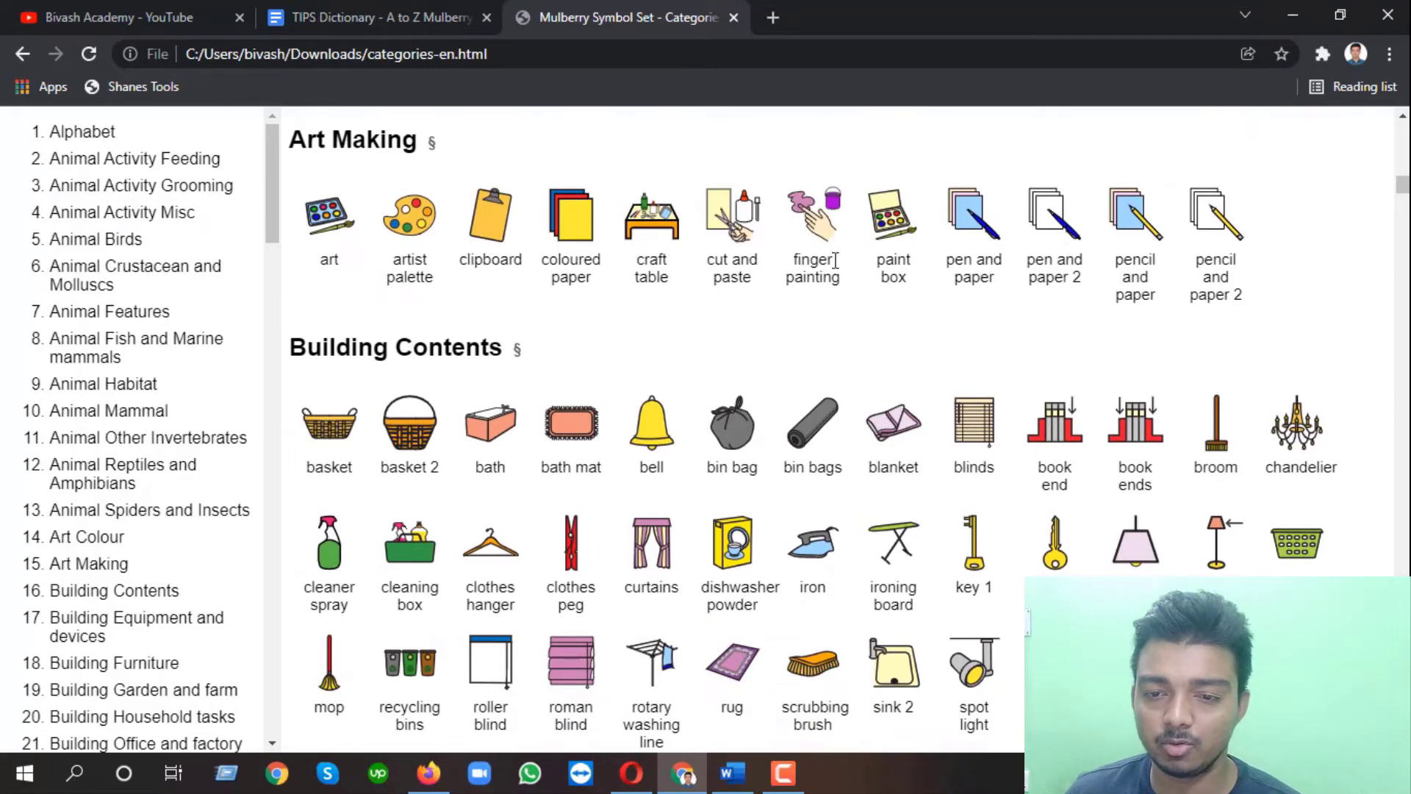
pyautogui.scroll(-3, 662, 260)
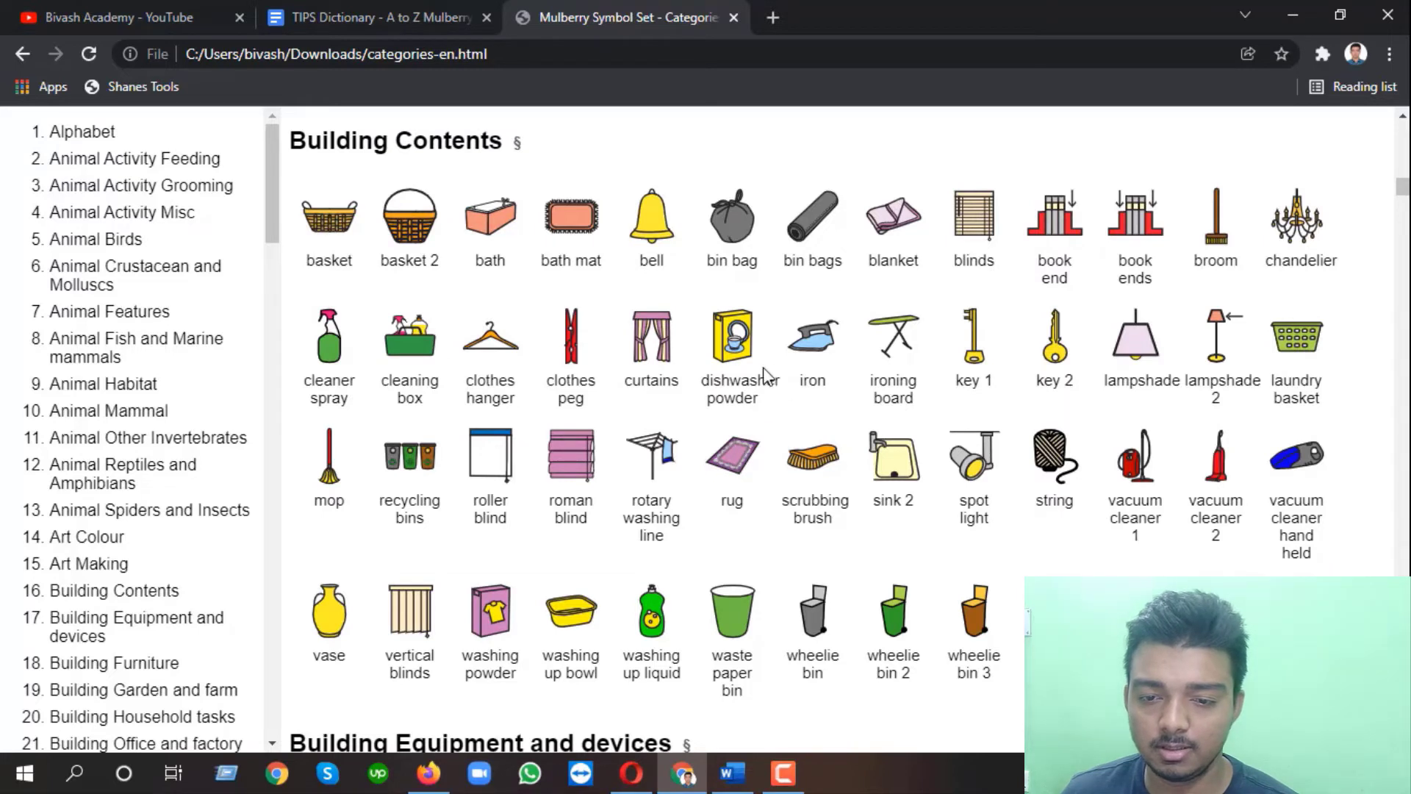
# Copy the dishwasher powder image from Building Contents and paste it into the empty cell below deer in the Google Docs dictionary.
pyautogui.moveTo(702, 380); pyautogui.dragTo(771, 411)
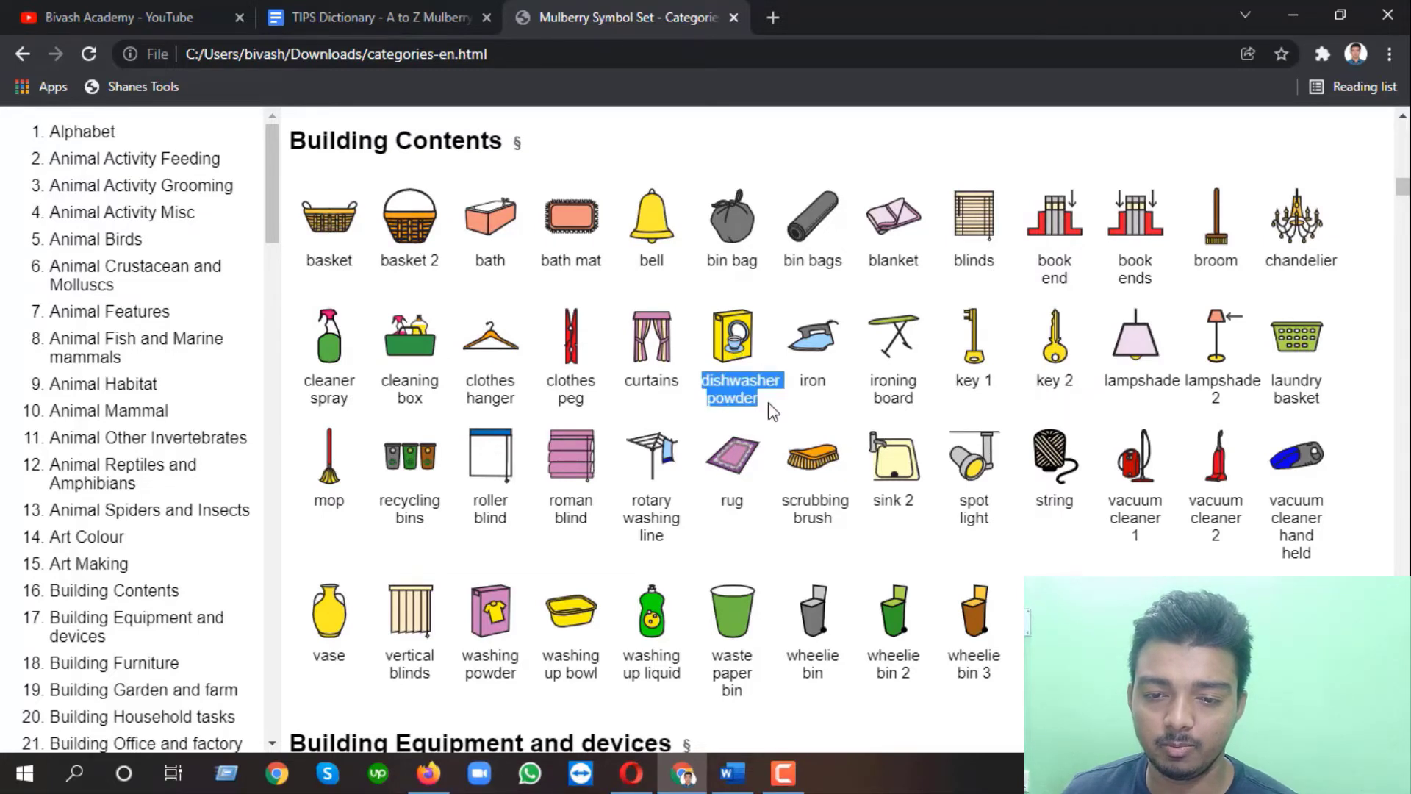
pyautogui.rightClick(736, 339)
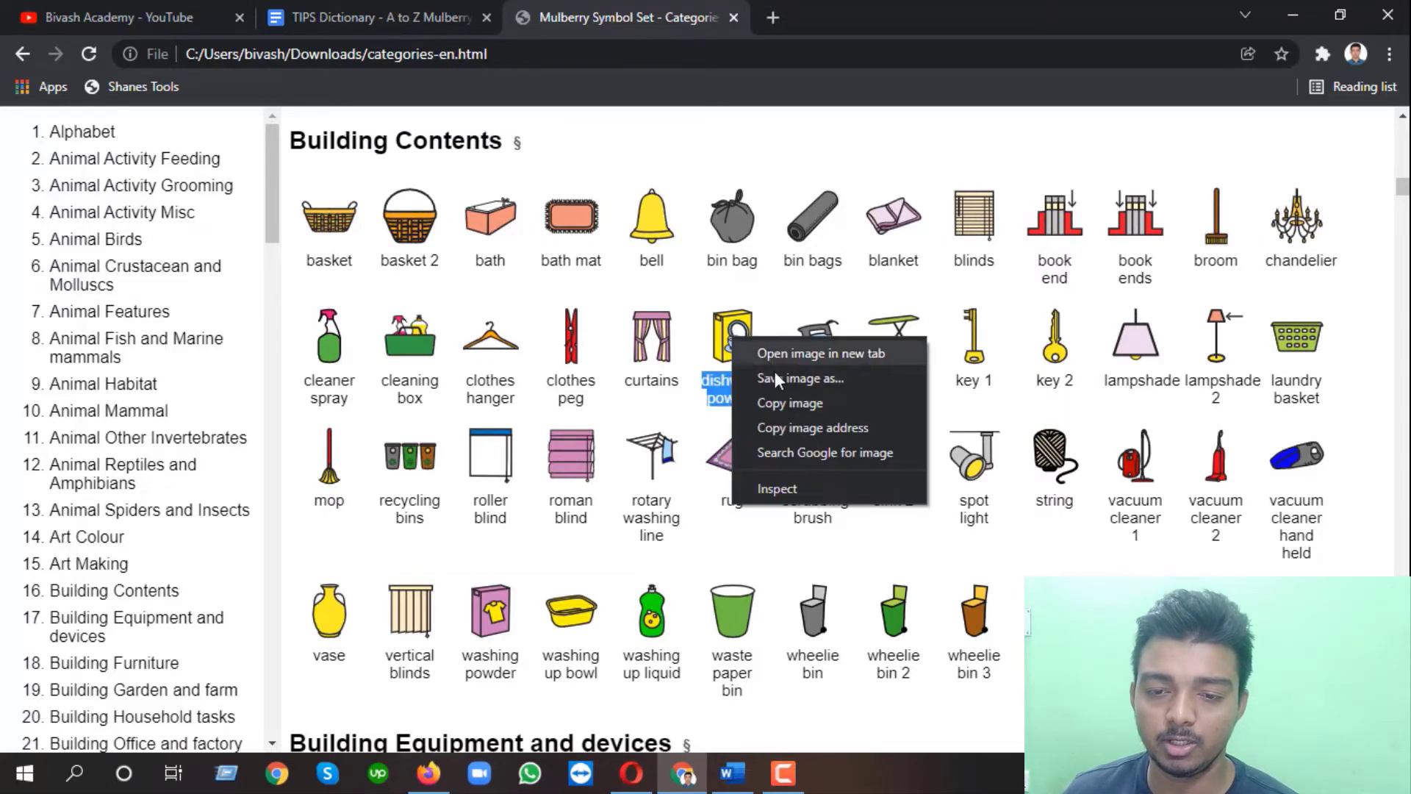
pyautogui.click(796, 403)
pyautogui.click(378, 17)
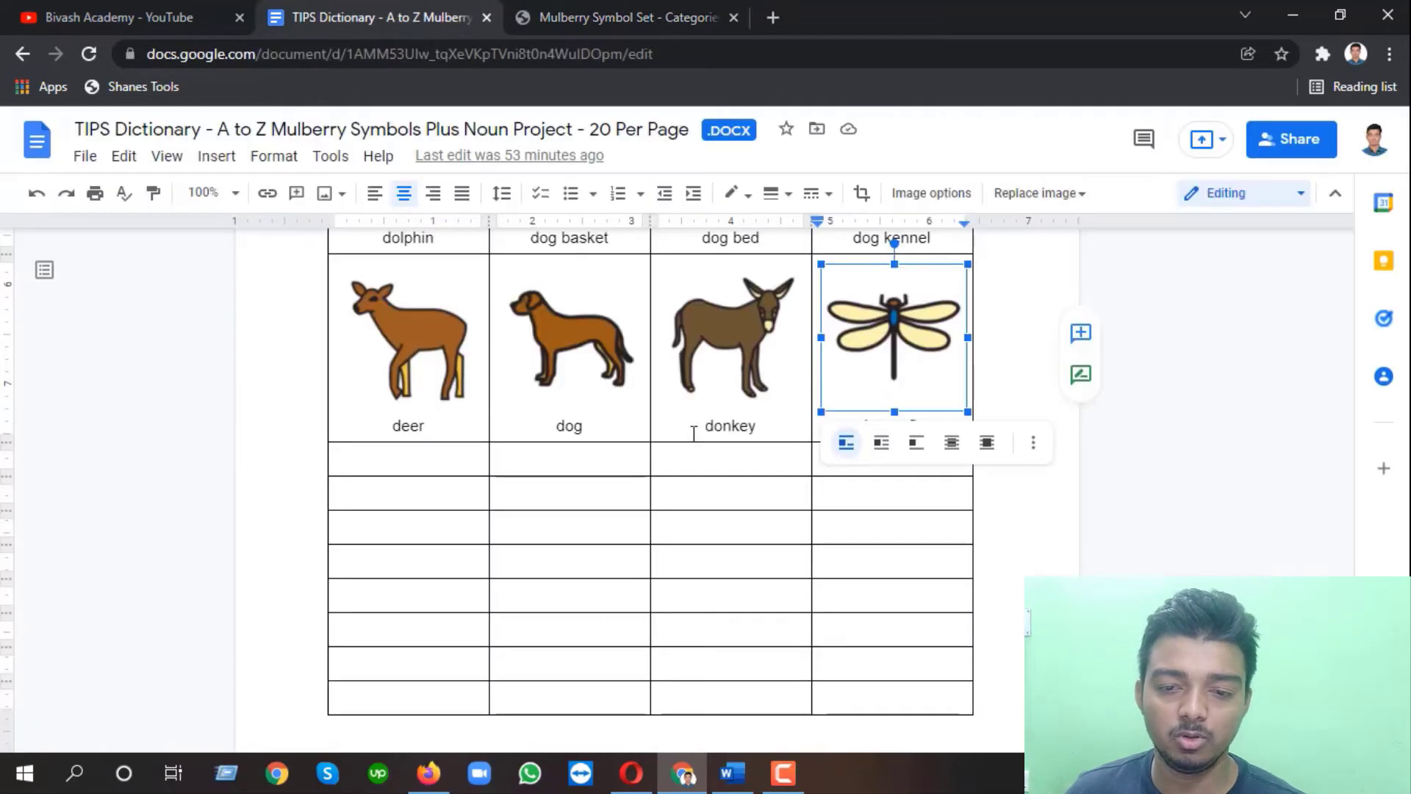
pyautogui.click(435, 464)
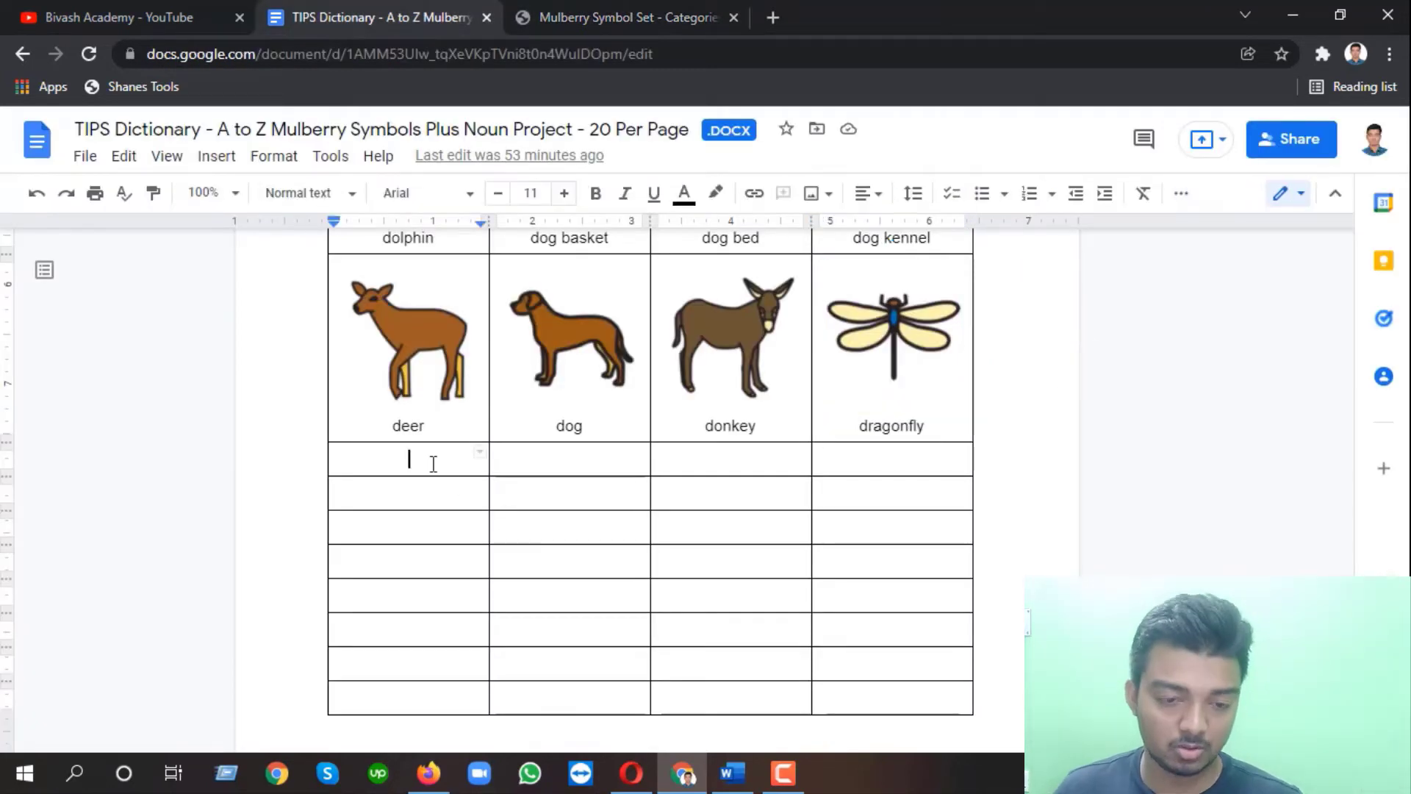
pyautogui.hotkey('ctrl', 'v')
pyautogui.scroll(-1, 449, 441)
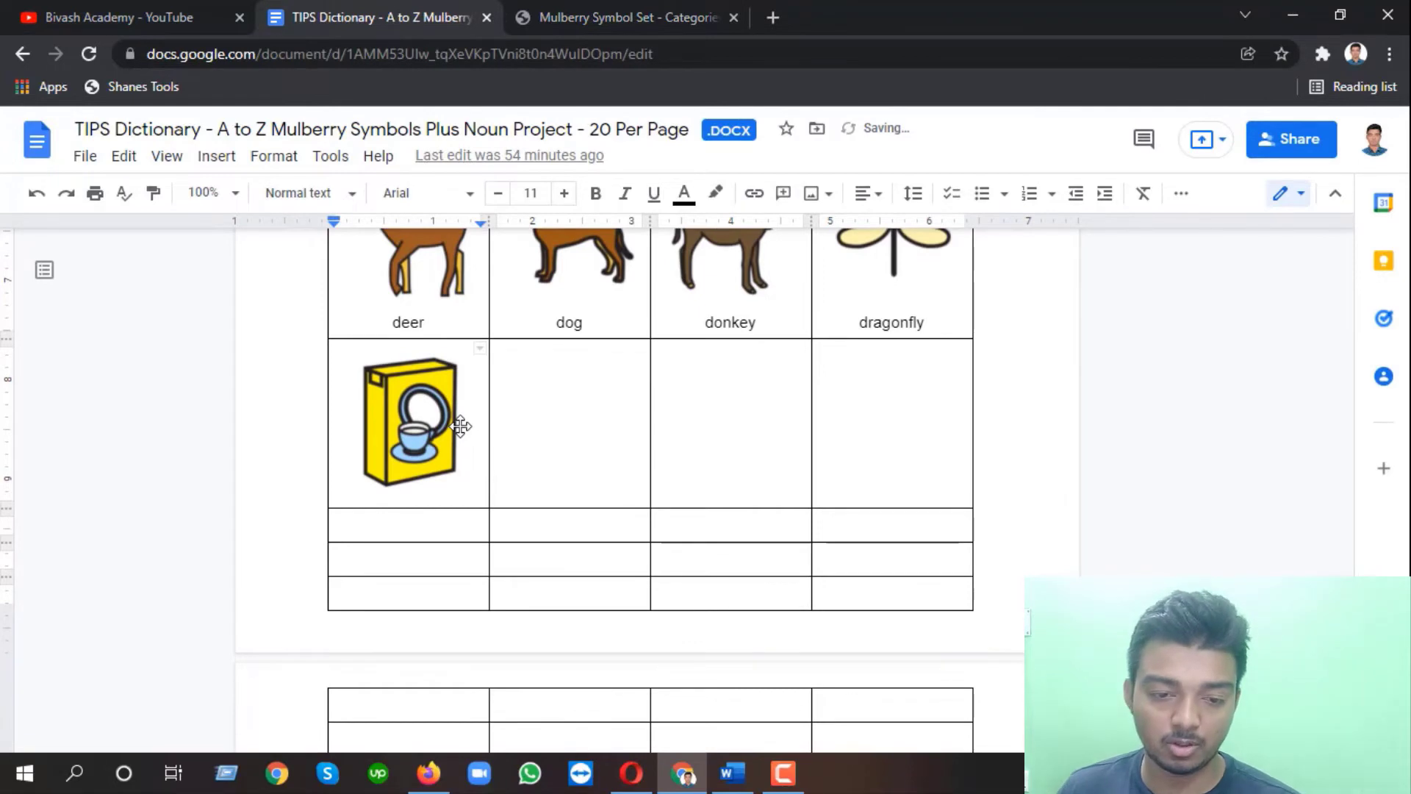
# Copy the caption "dishwasher powder" from the symbol page and paste it under its image in the Google Docs table.
pyautogui.click(588, 17)
pyautogui.hotkey('ctrl', 'c')
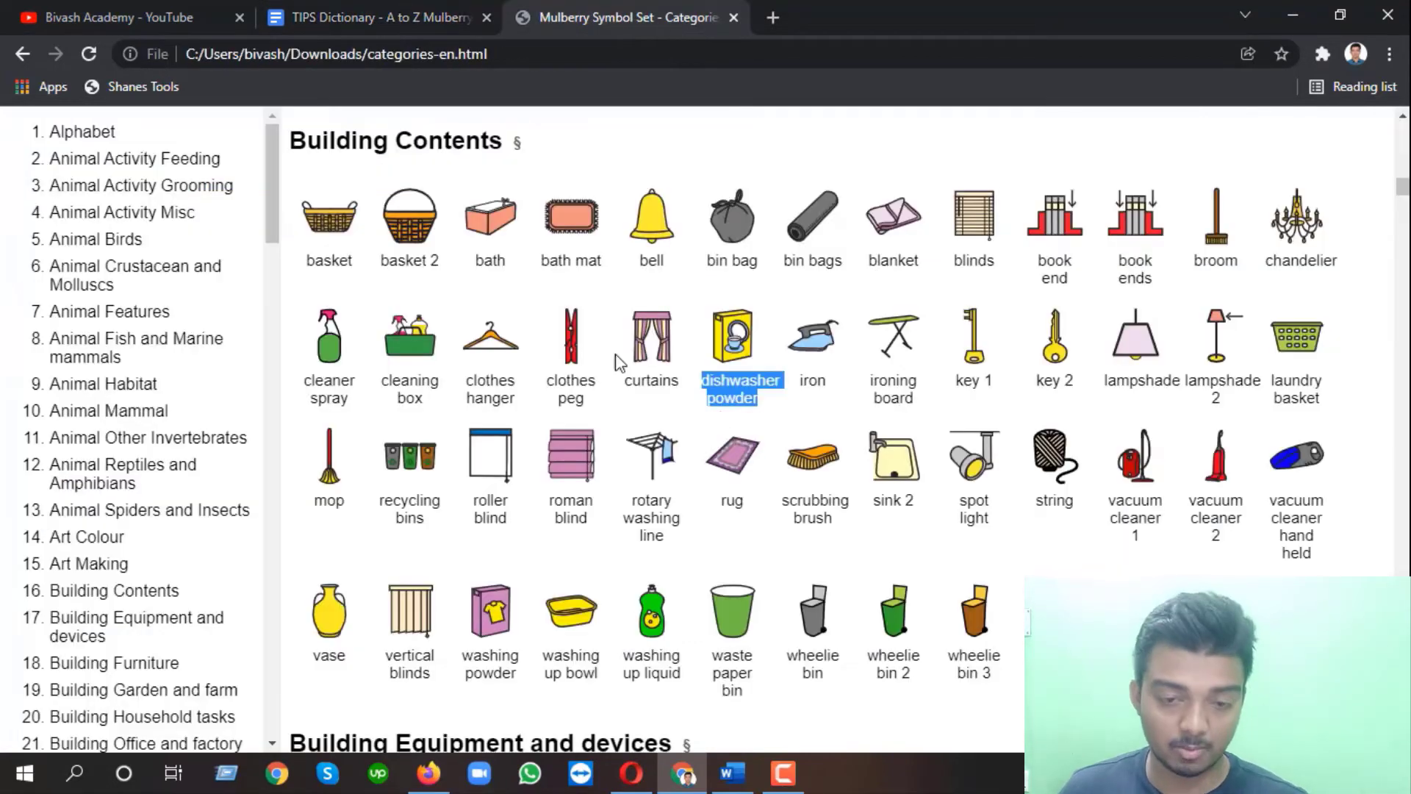
pyautogui.click(427, 14)
pyautogui.hotkey('ctrl', 'v')
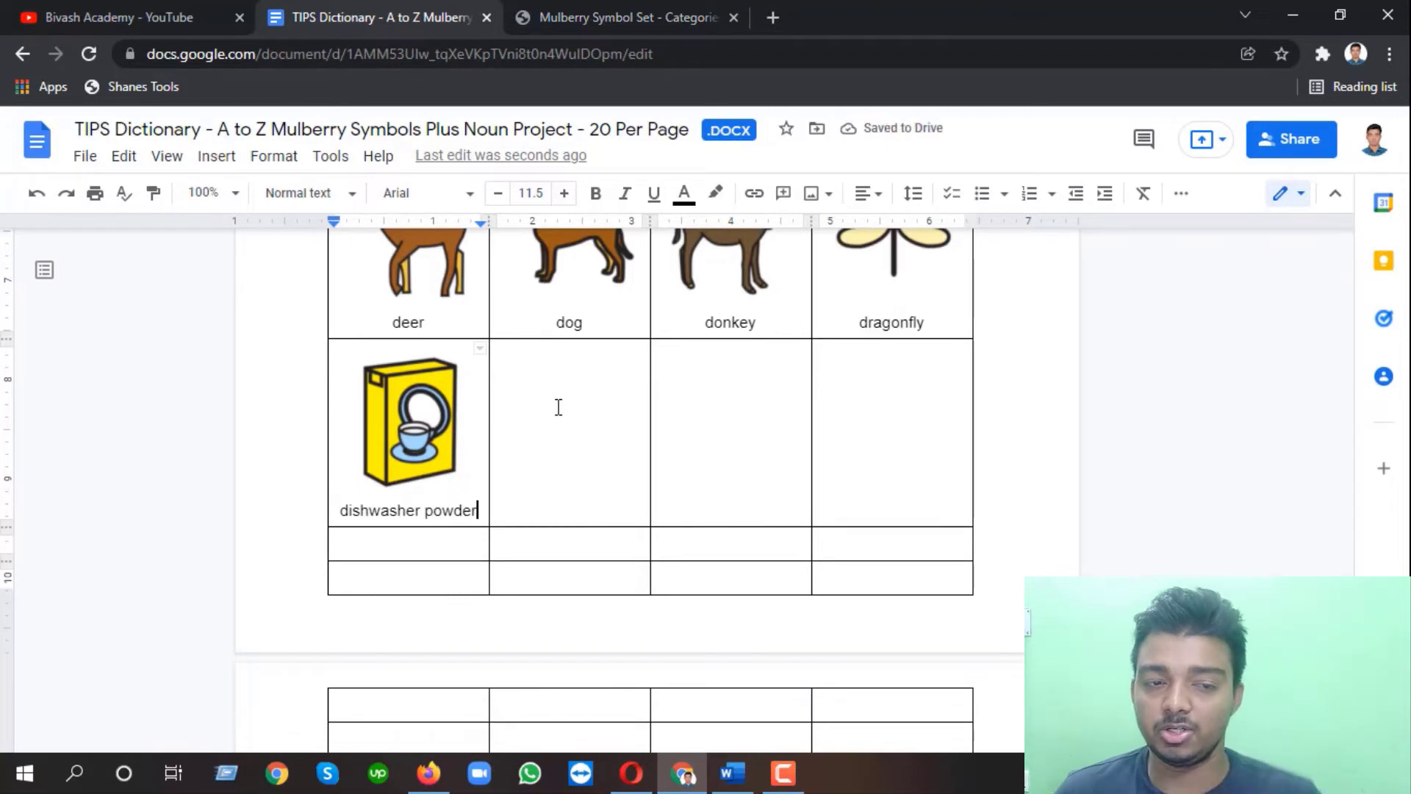
pyautogui.click(562, 408)
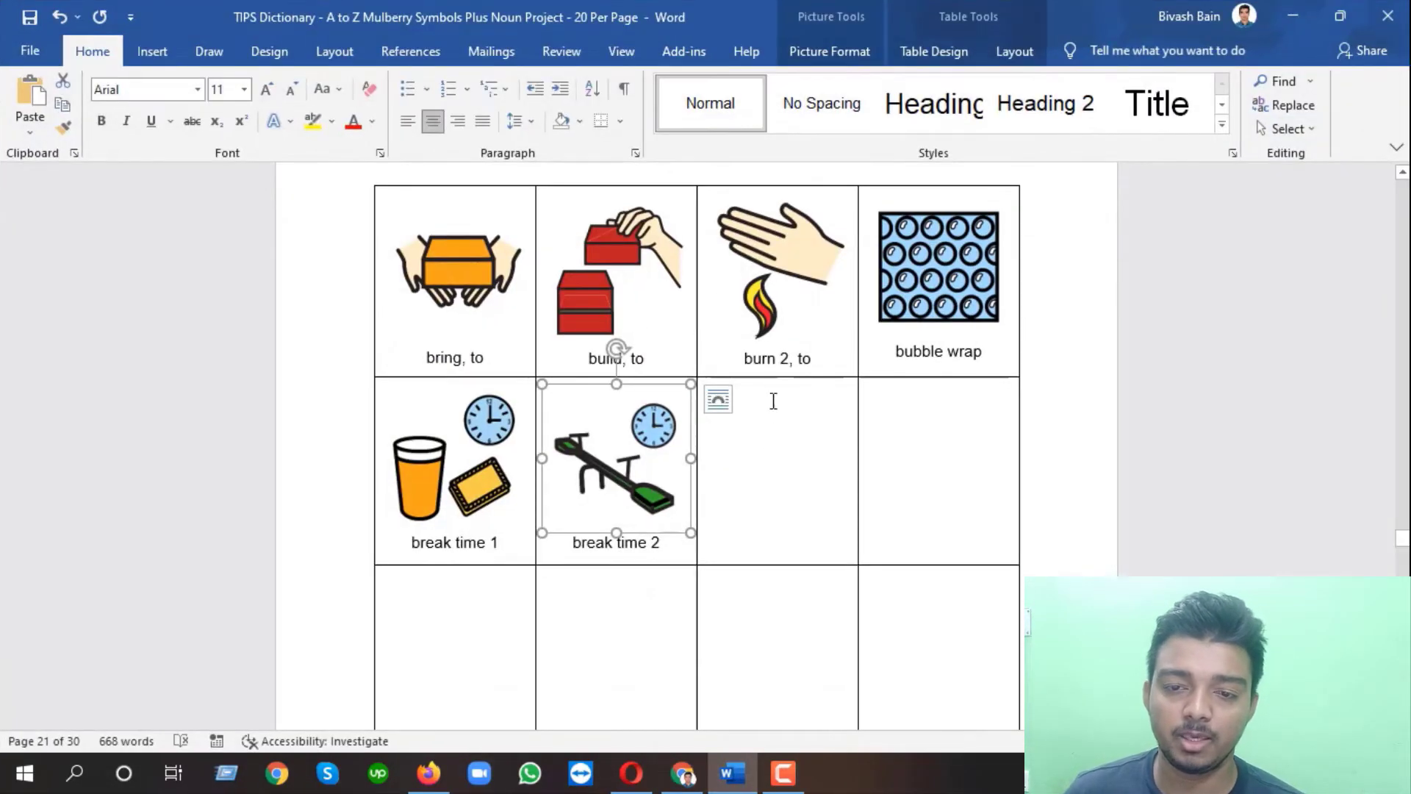
# Paste the dishwasher powder image from the symbol page into the empty cell beside chameleon in the Word copy of the dictionary.
pyautogui.click(772, 424)
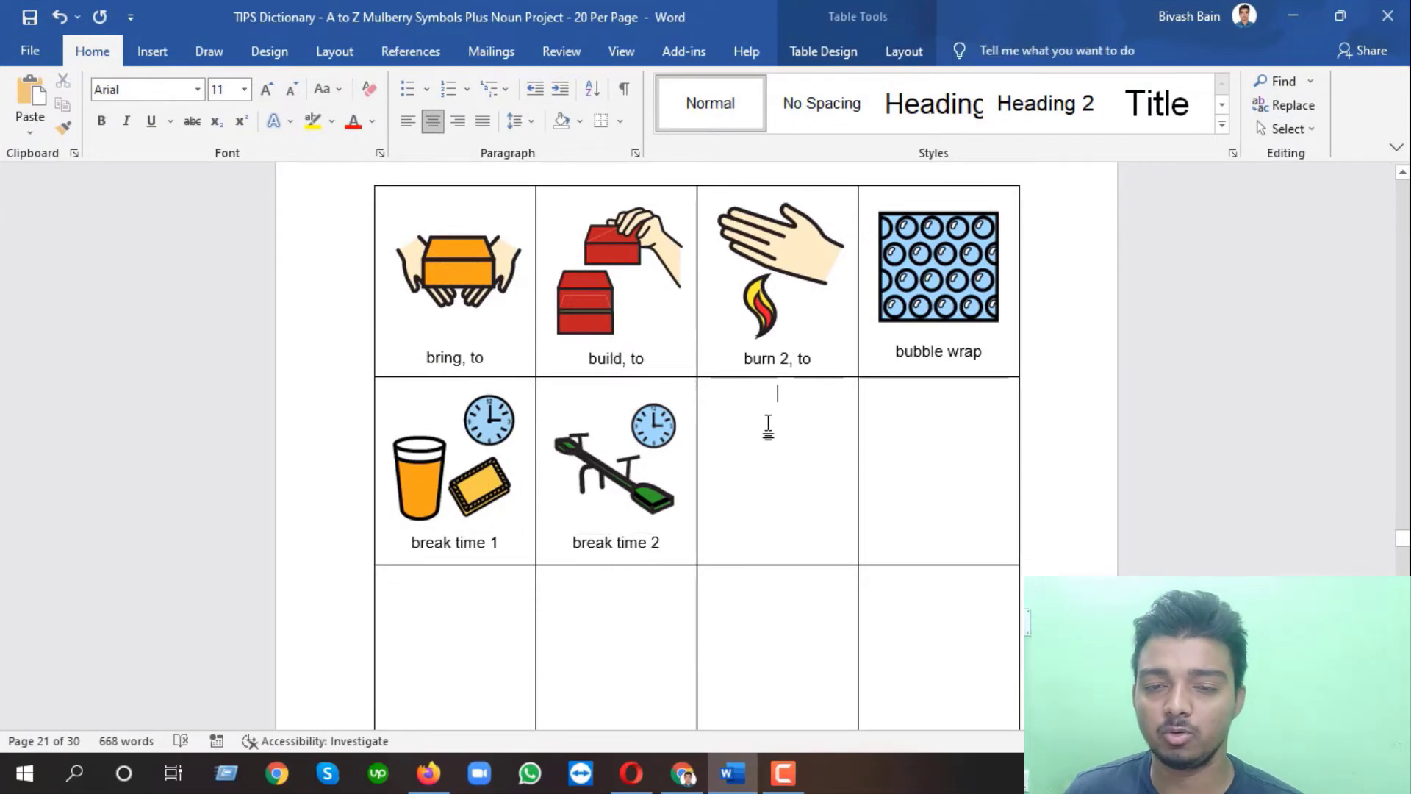
pyautogui.scroll(-10, 768, 423)
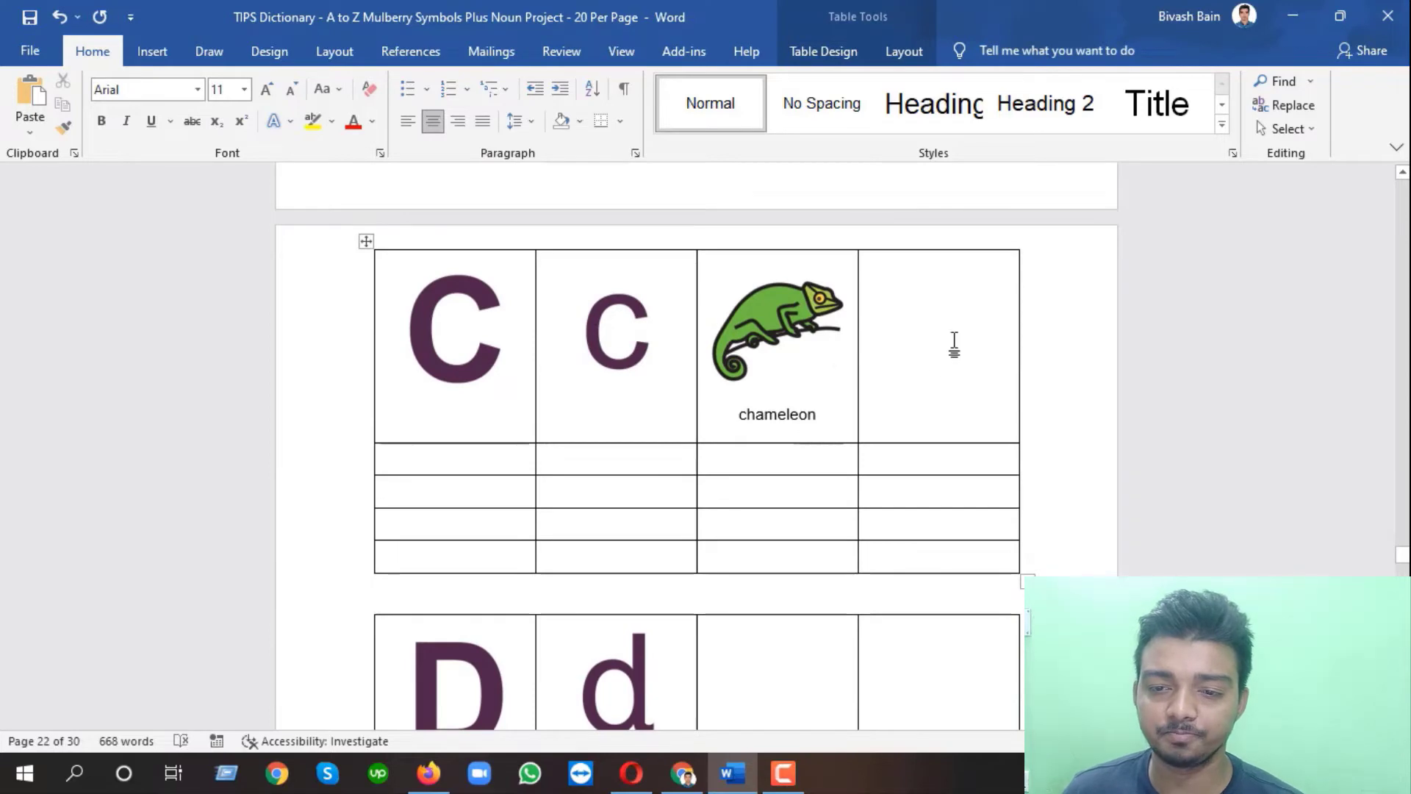
pyautogui.click(951, 342)
pyautogui.click(683, 772)
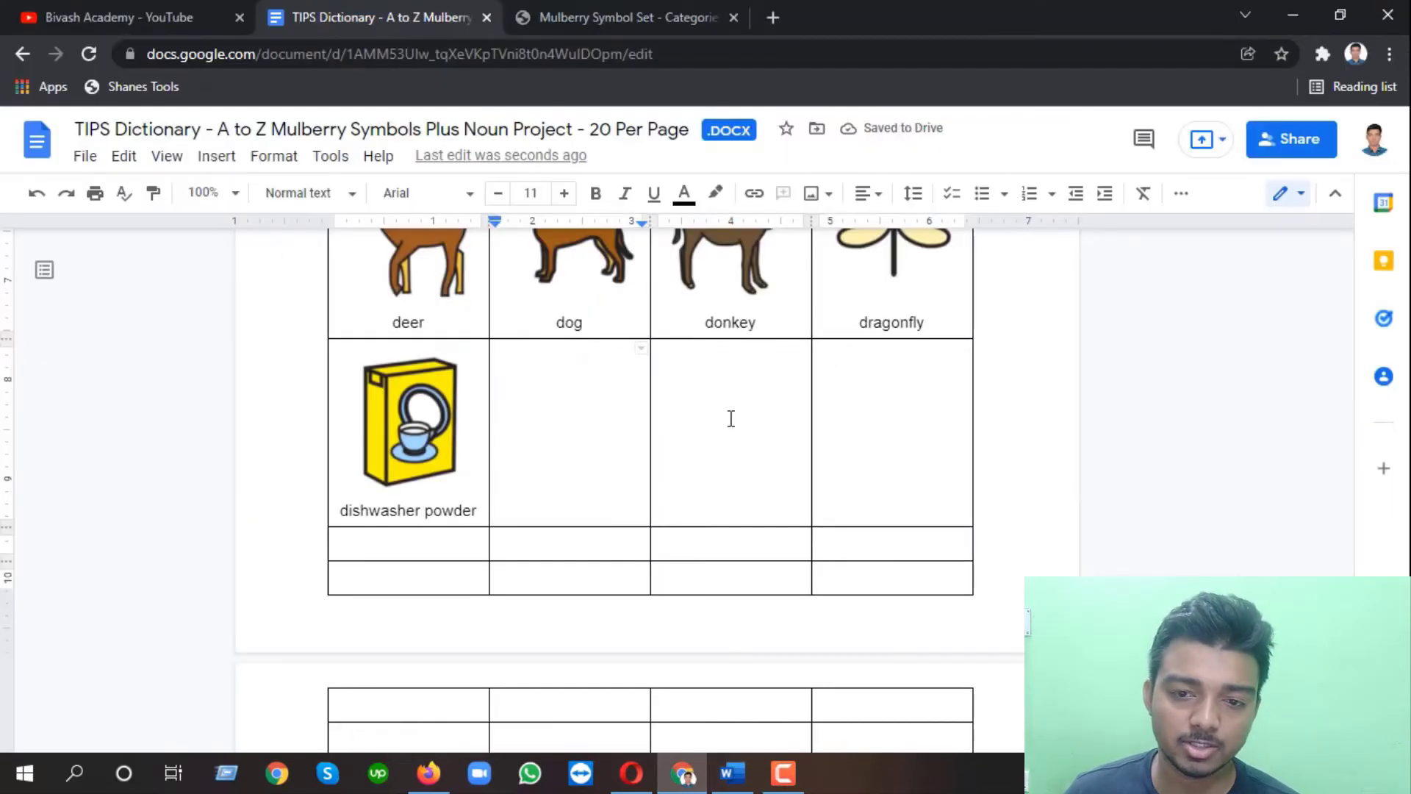
pyautogui.click(610, 22)
pyautogui.rightClick(736, 340)
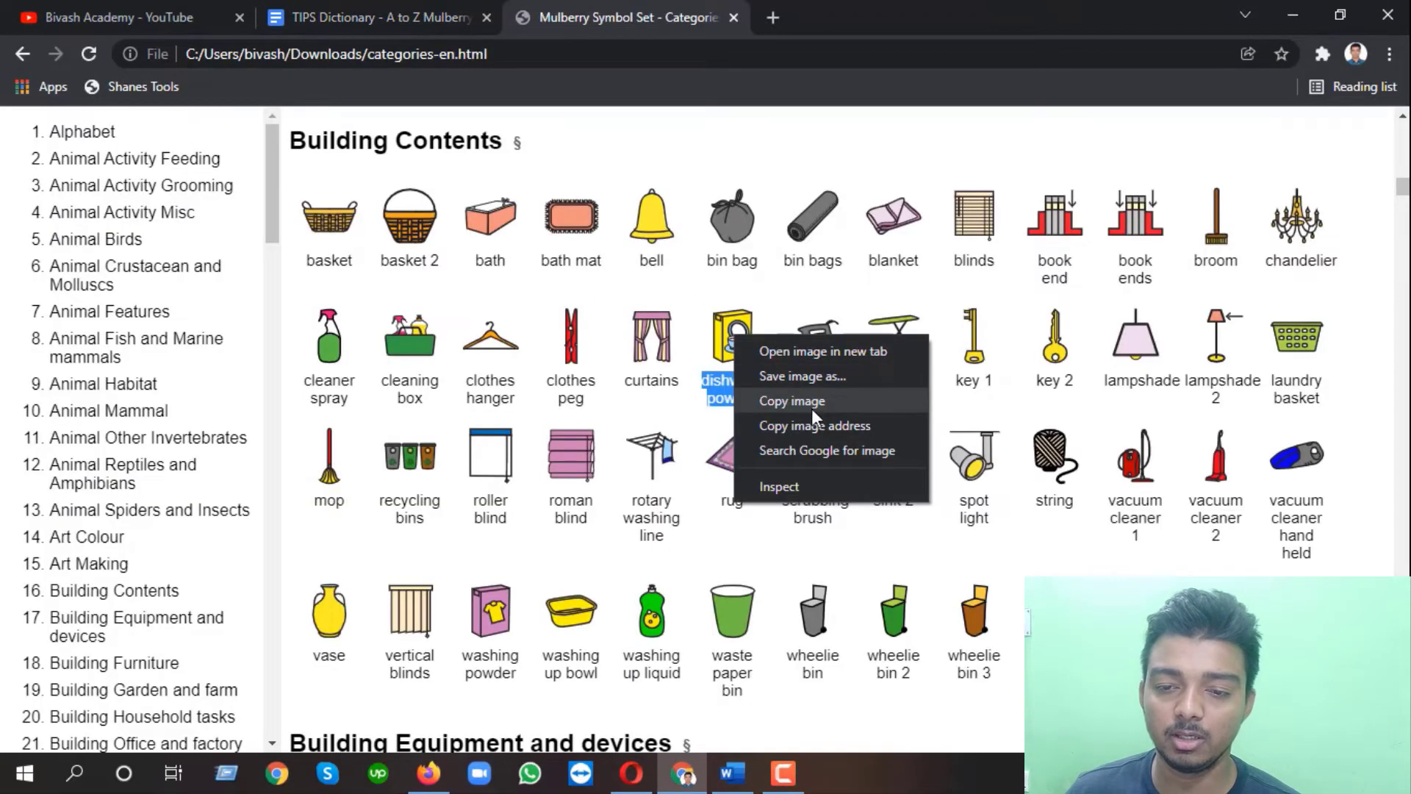
pyautogui.click(811, 406)
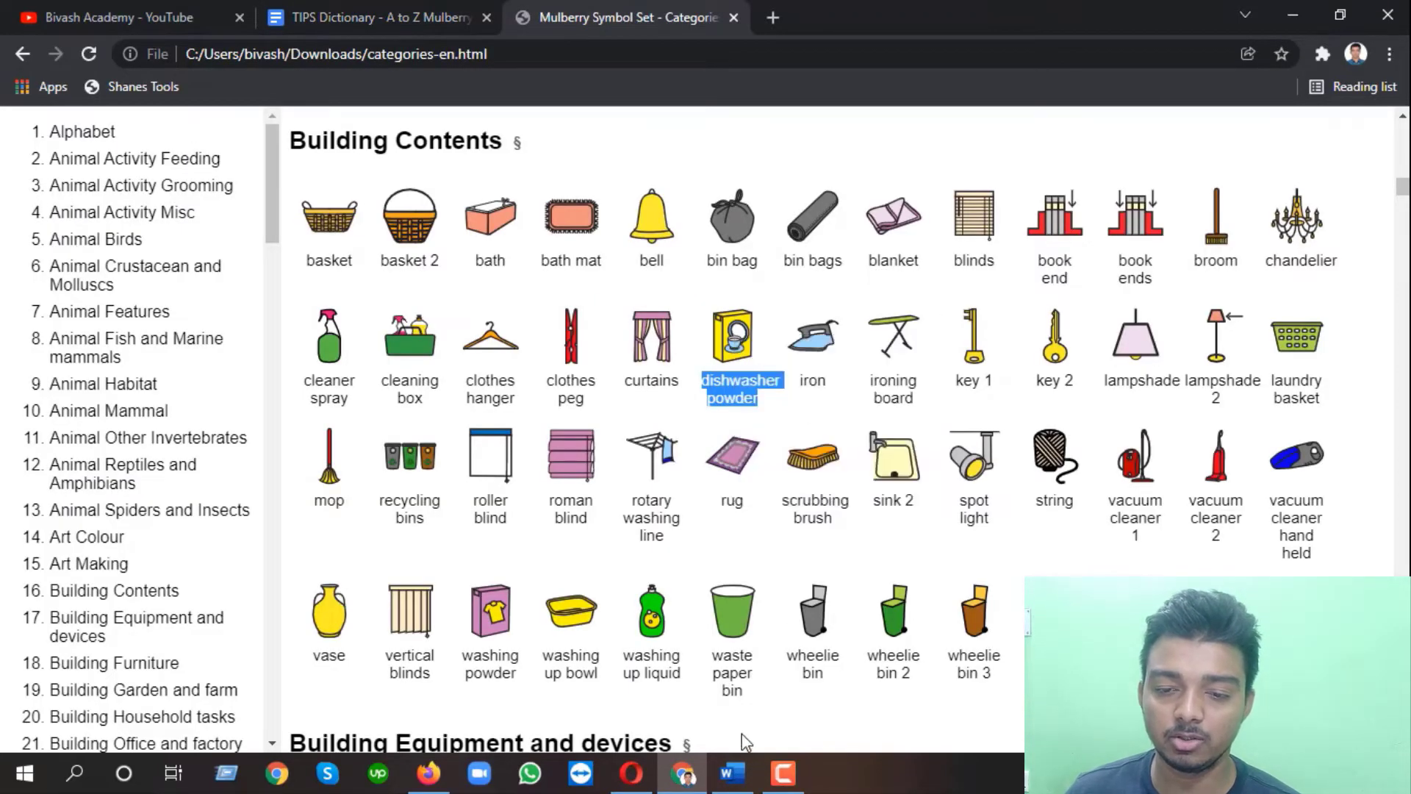
pyautogui.click(732, 772)
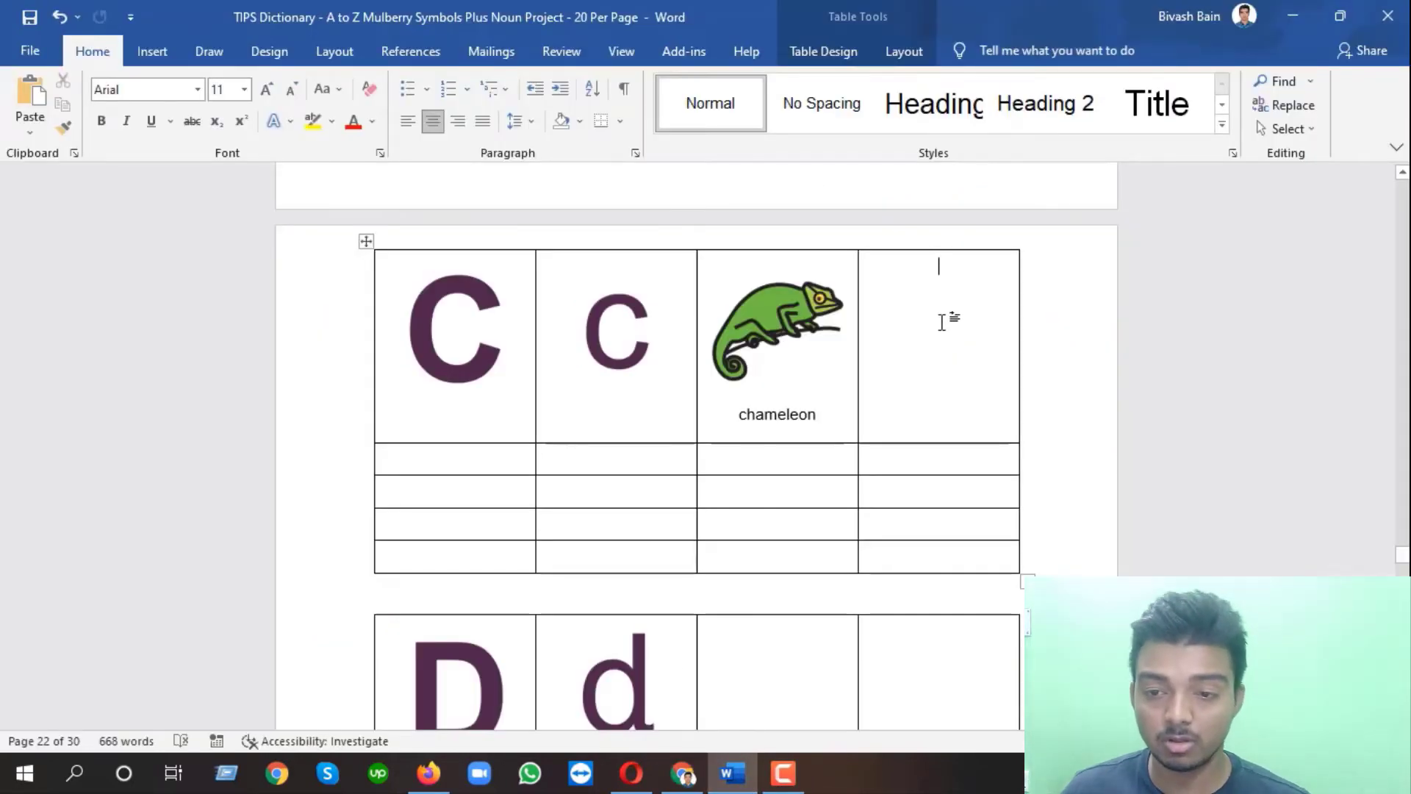
pyautogui.rightClick(922, 312)
pyautogui.click(1024, 405)
# Set the height of the pasted dishwasher powder picture in the Word table to 1.49".
pyautogui.scroll(-10, 942, 387)
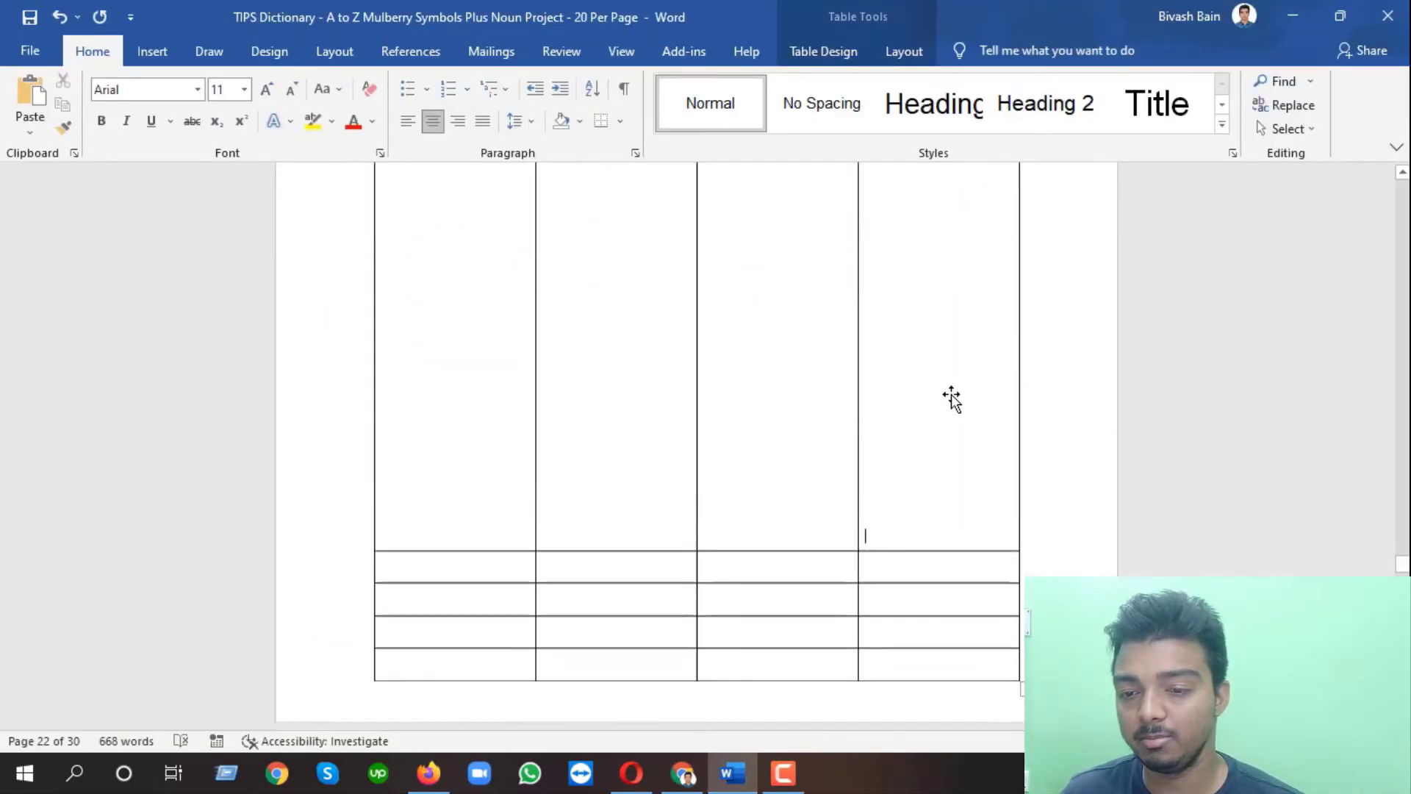
pyautogui.scroll(6, 929, 327)
pyautogui.scroll(5, 898, 374)
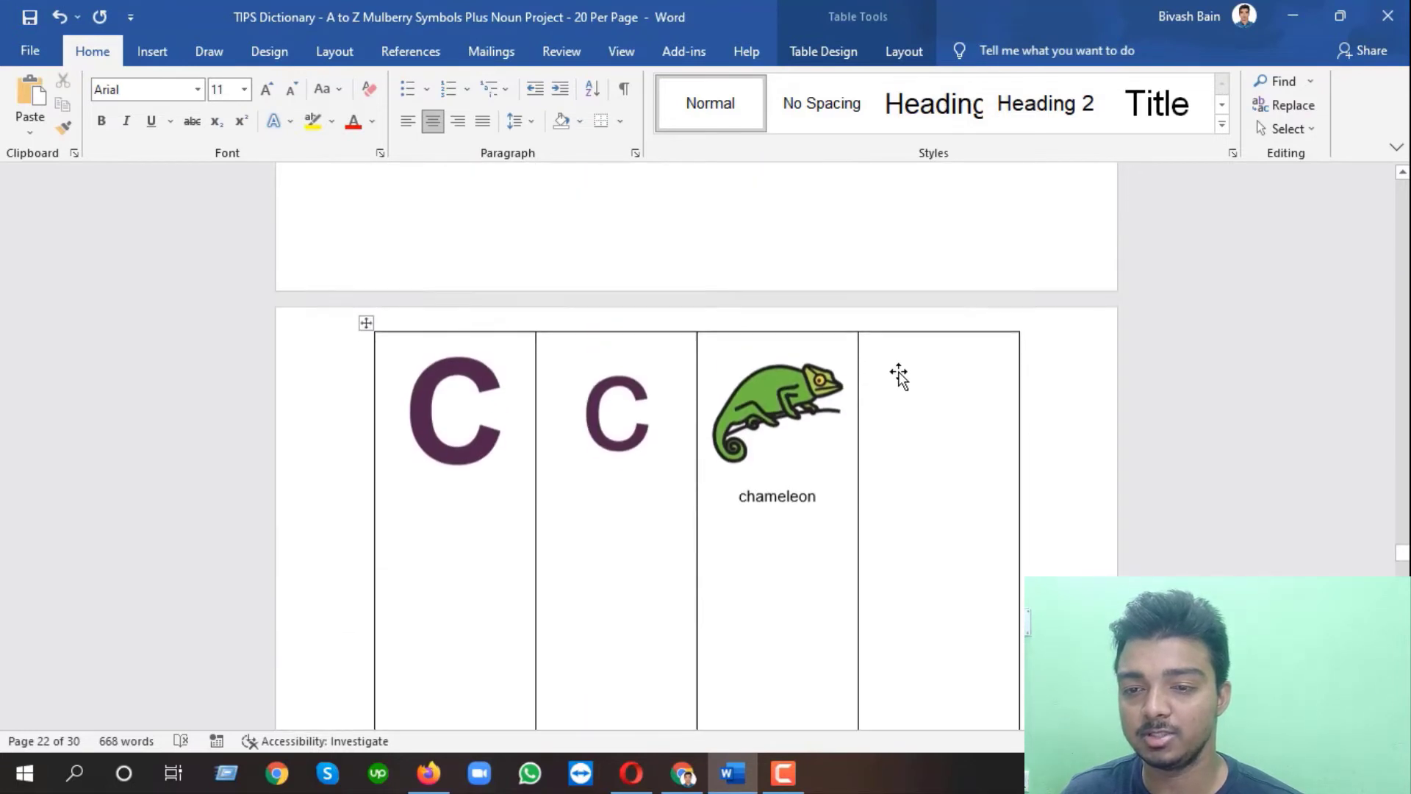
pyautogui.click(930, 443)
pyautogui.click(842, 59)
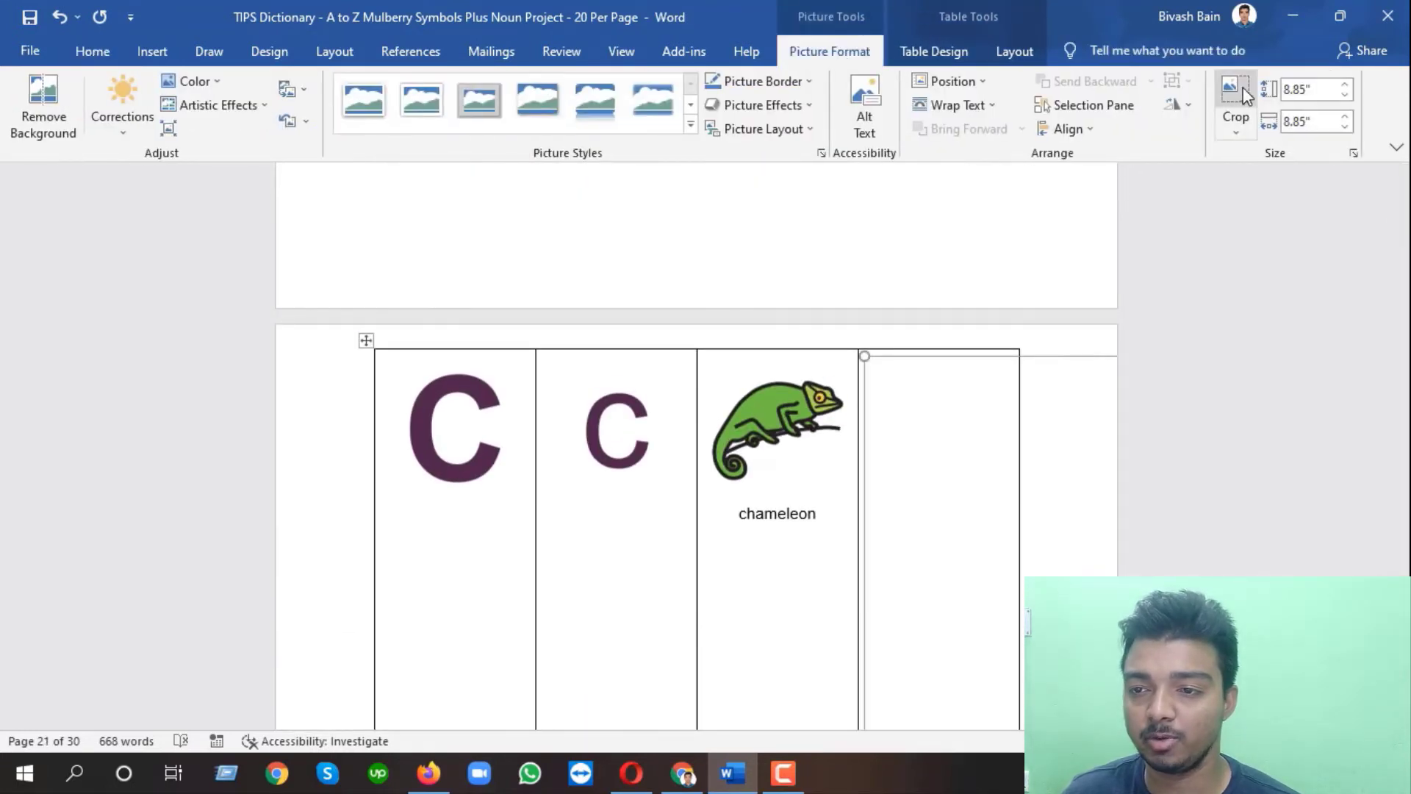
pyautogui.click(1291, 89)
pyautogui.write('1.4')
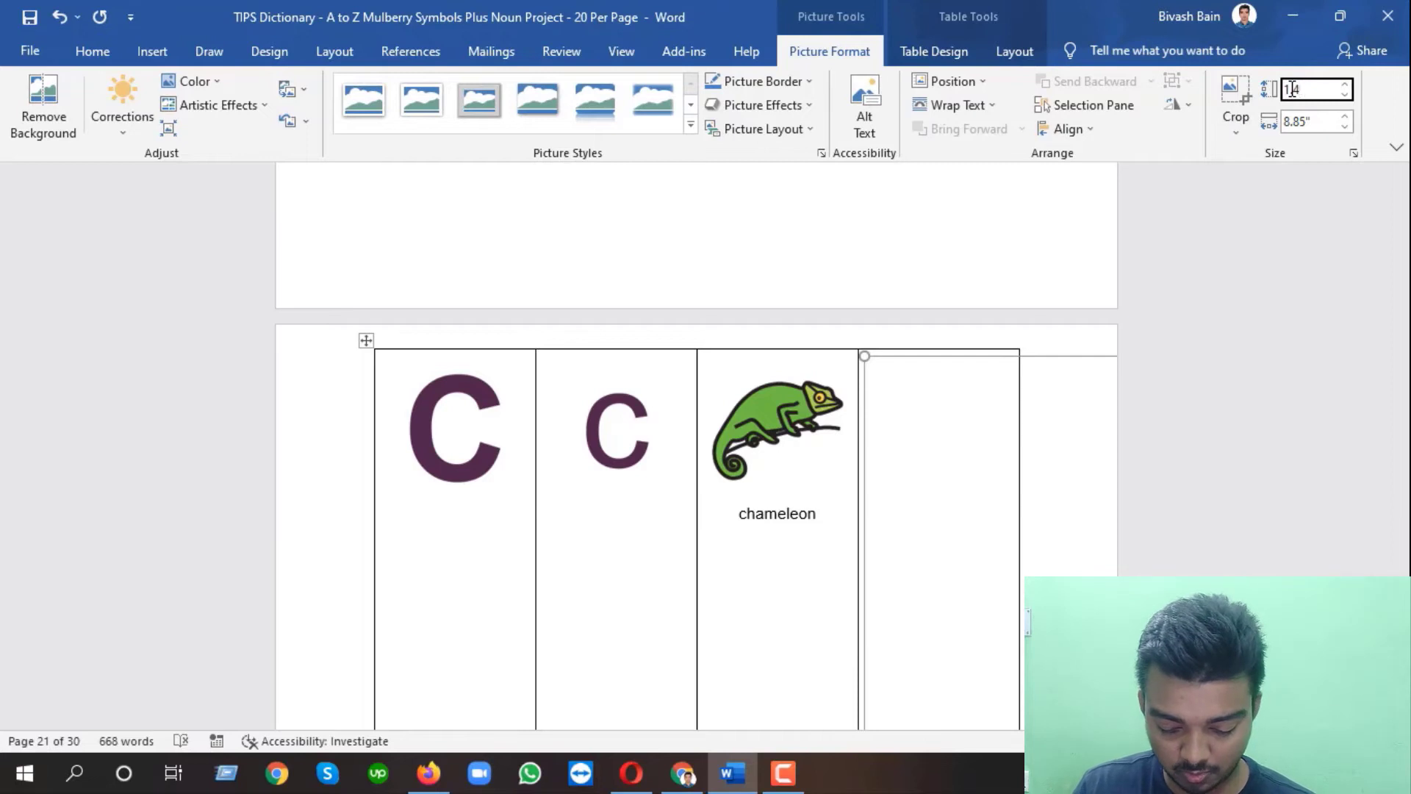
pyautogui.write('9')
pyautogui.press('Return')
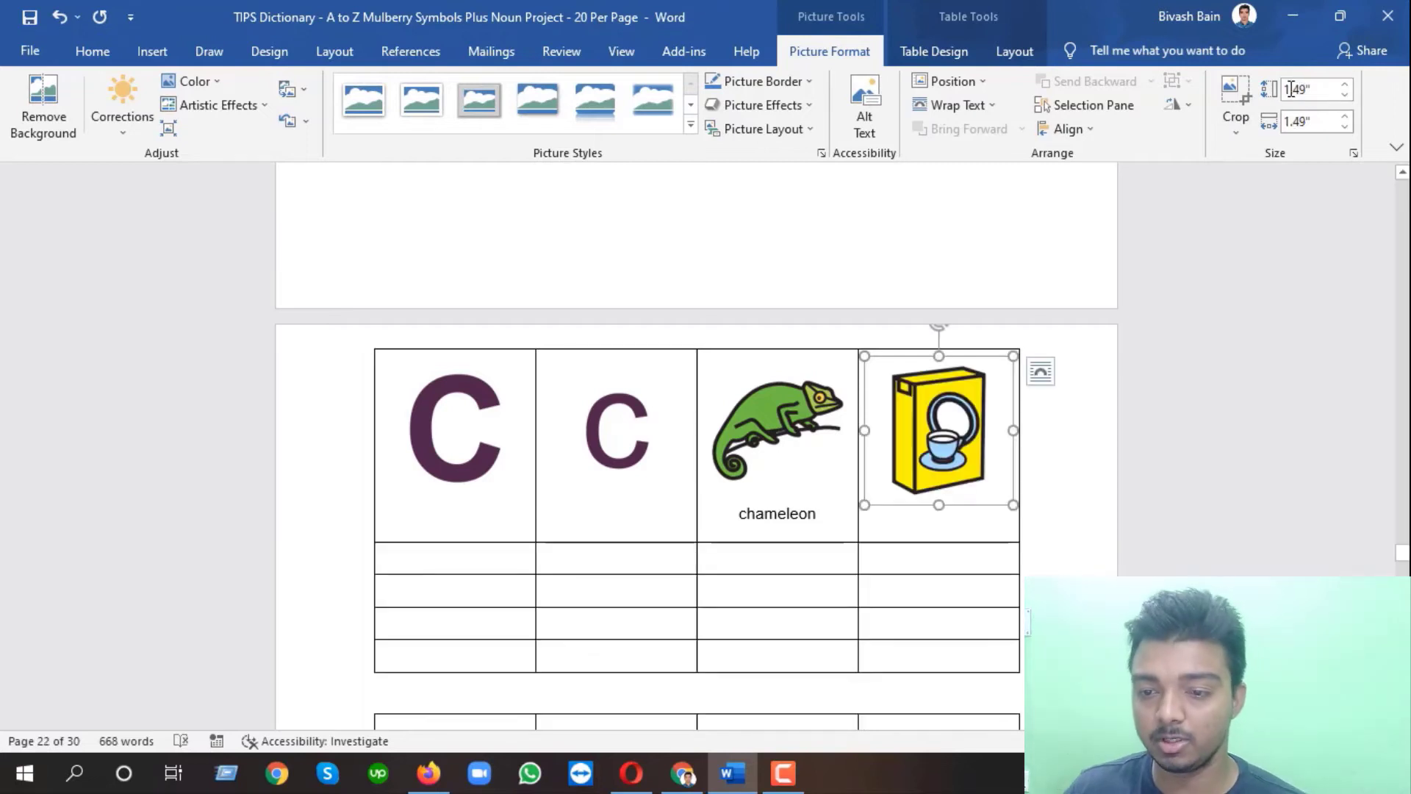
# Copy the caption "dishwasher powder" from the symbol page and paste it under the resized picture in Word.
pyautogui.moveTo(948, 528); pyautogui.dragTo(941, 536)
pyautogui.click(932, 526)
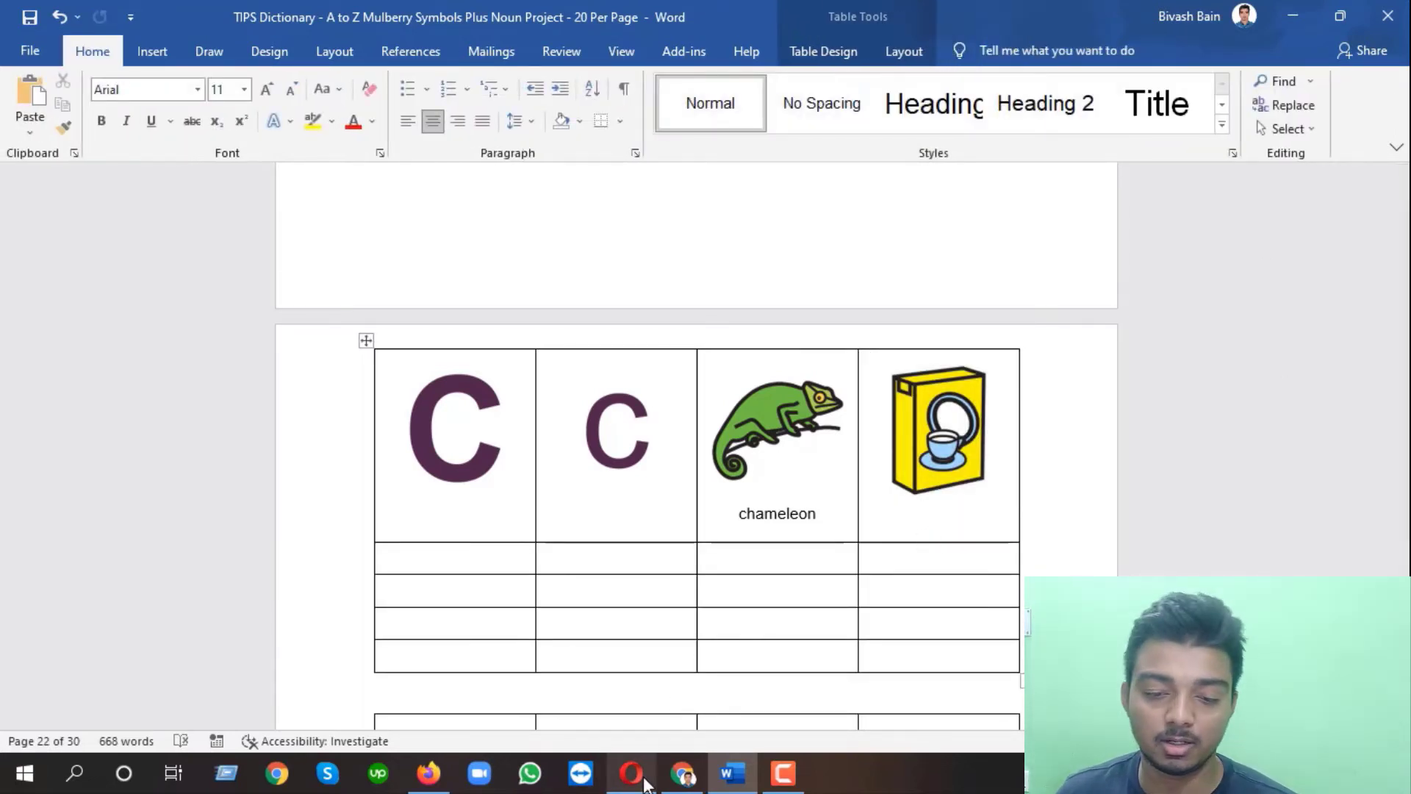
pyautogui.click(682, 773)
pyautogui.moveTo(702, 377); pyautogui.dragTo(776, 400)
pyautogui.rightClick(775, 400)
pyautogui.click(801, 412)
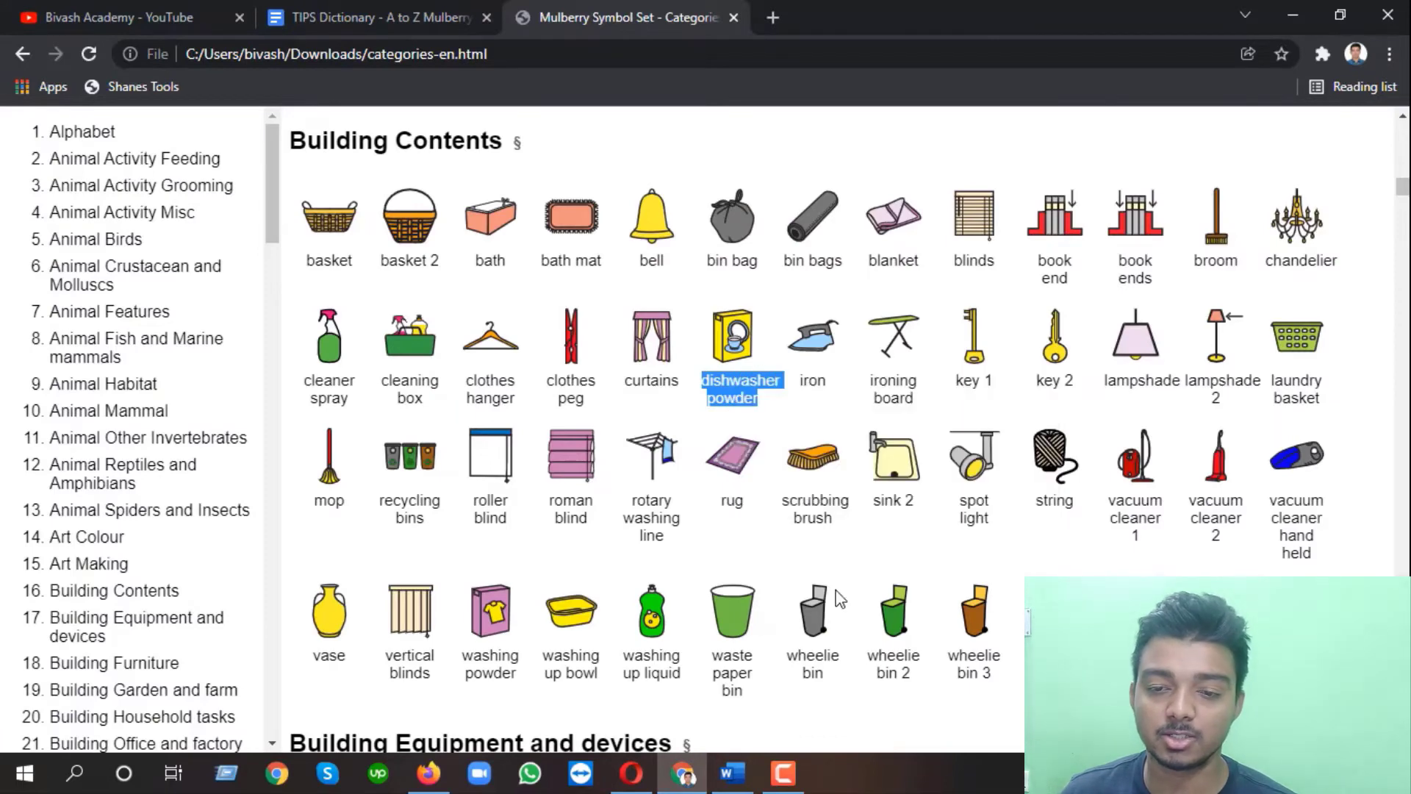
pyautogui.click(731, 773)
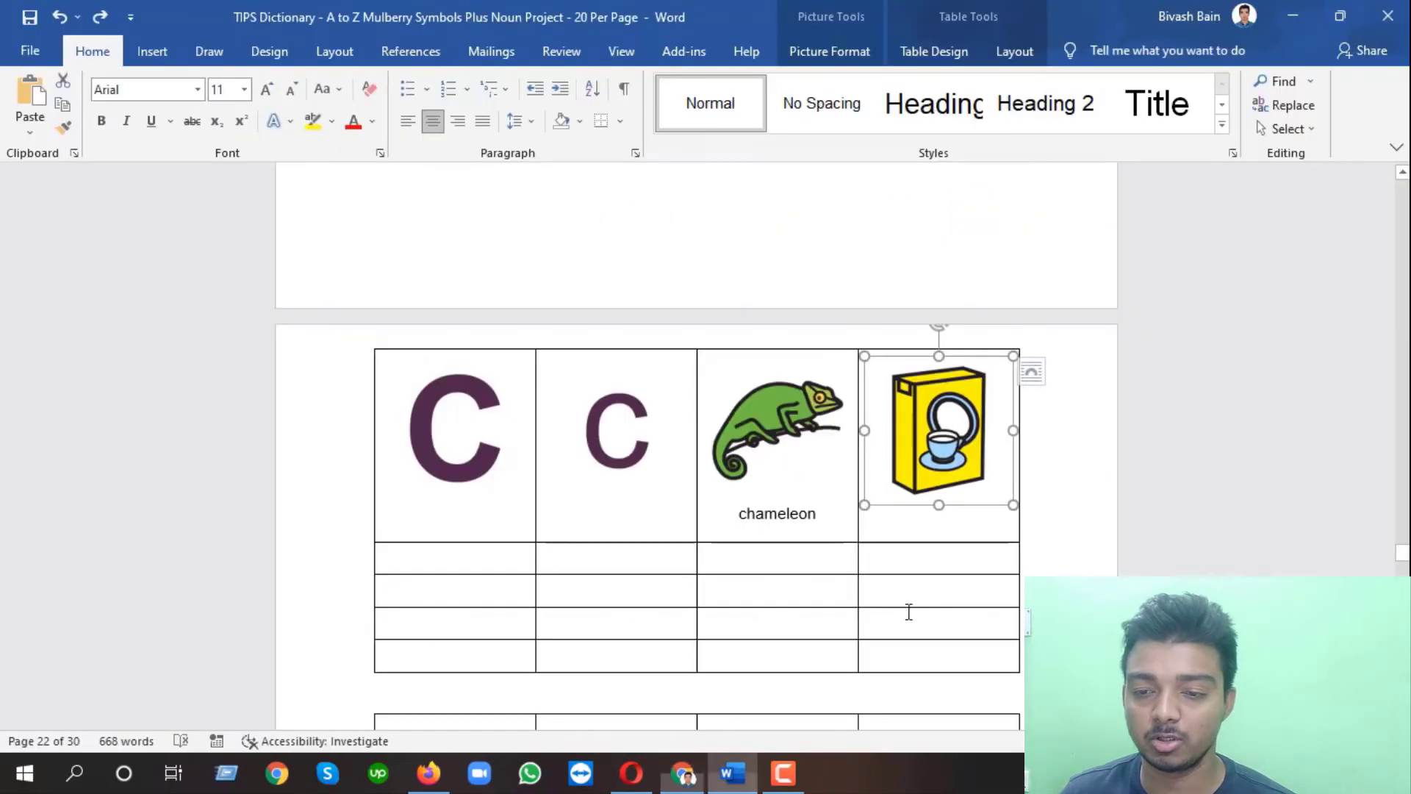
pyautogui.click(948, 527)
pyautogui.hotkey('ctrl', 'v')
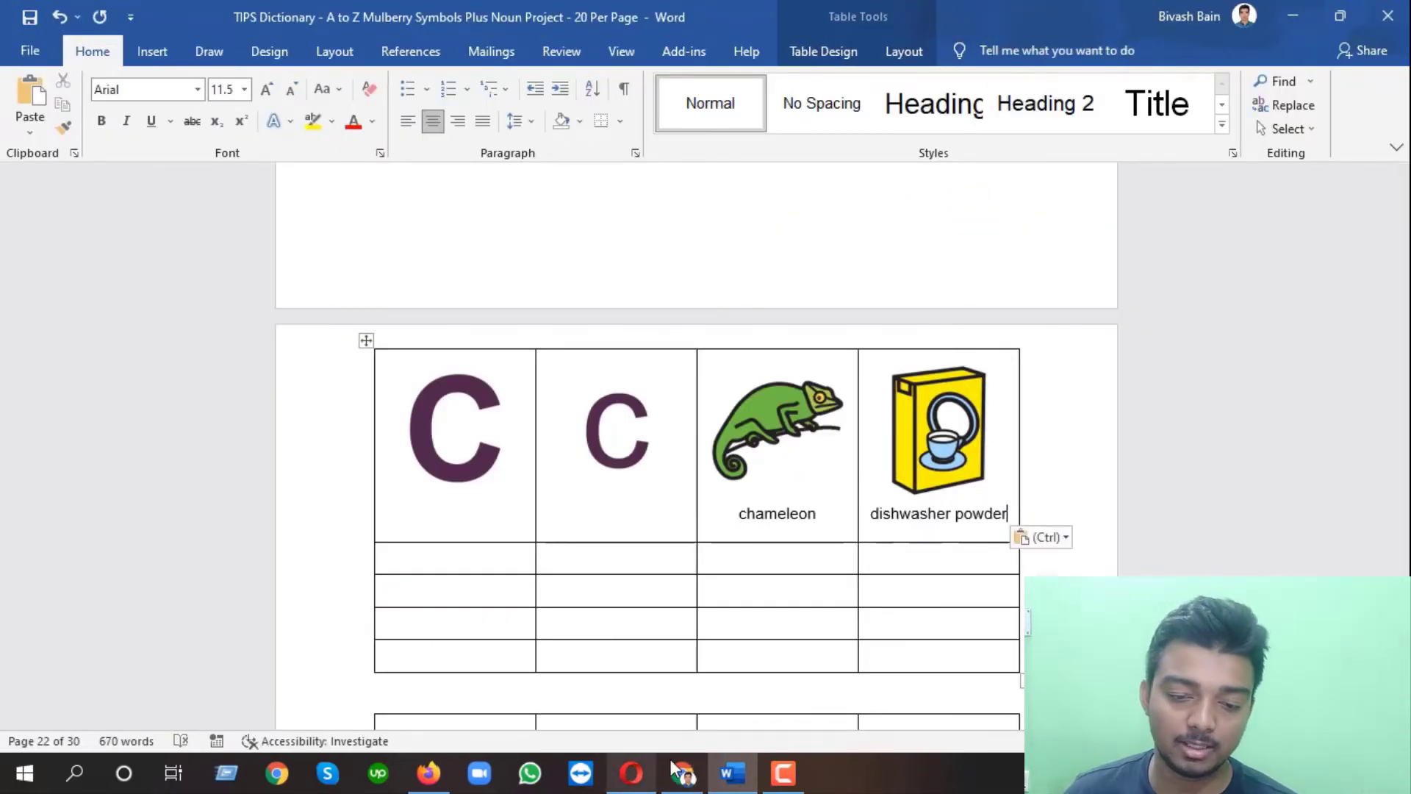
# Copy the dishwasher image from Building Equipment and devices and paste it into the Google Docs cell beside dishwasher powder.
pyautogui.click(682, 773)
pyautogui.click(399, 10)
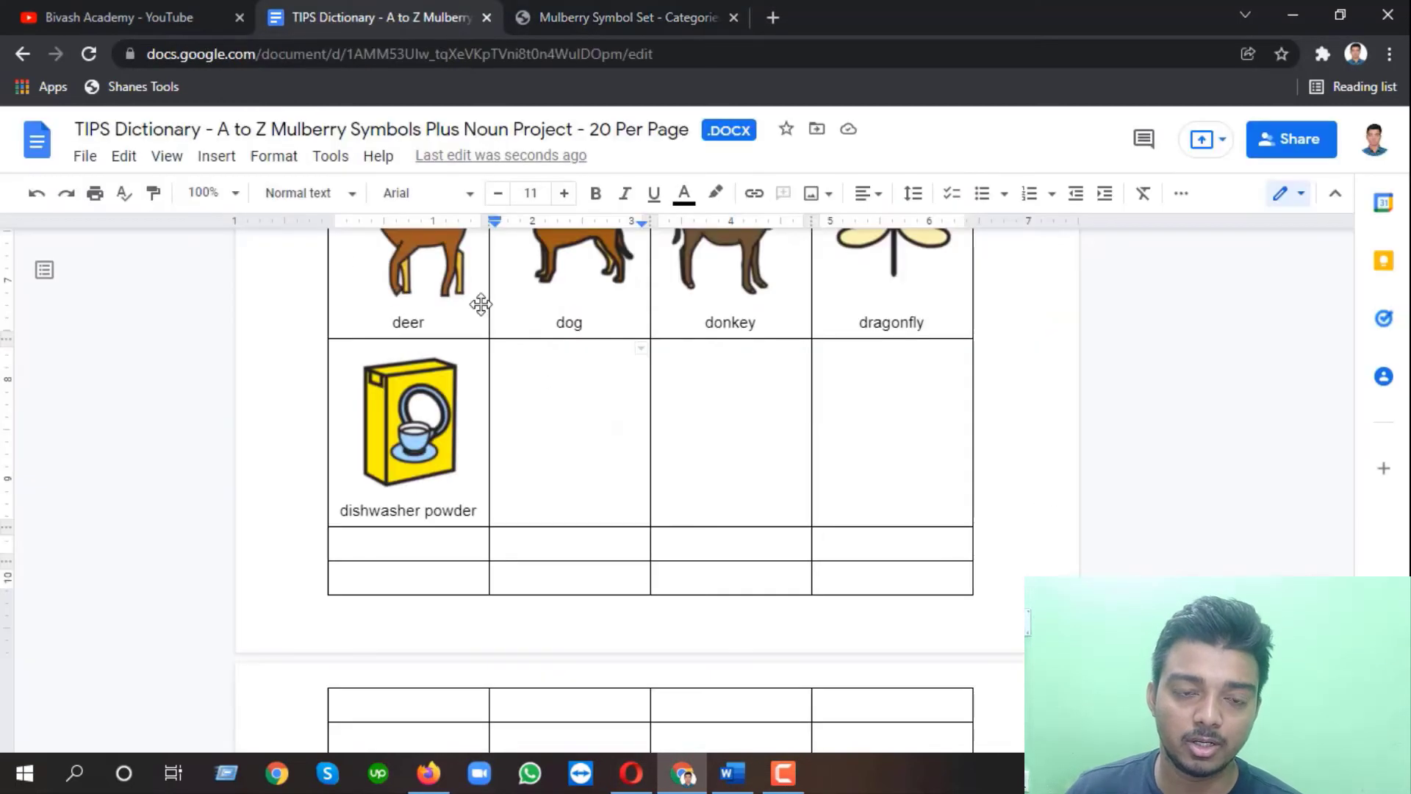
pyautogui.click(533, 386)
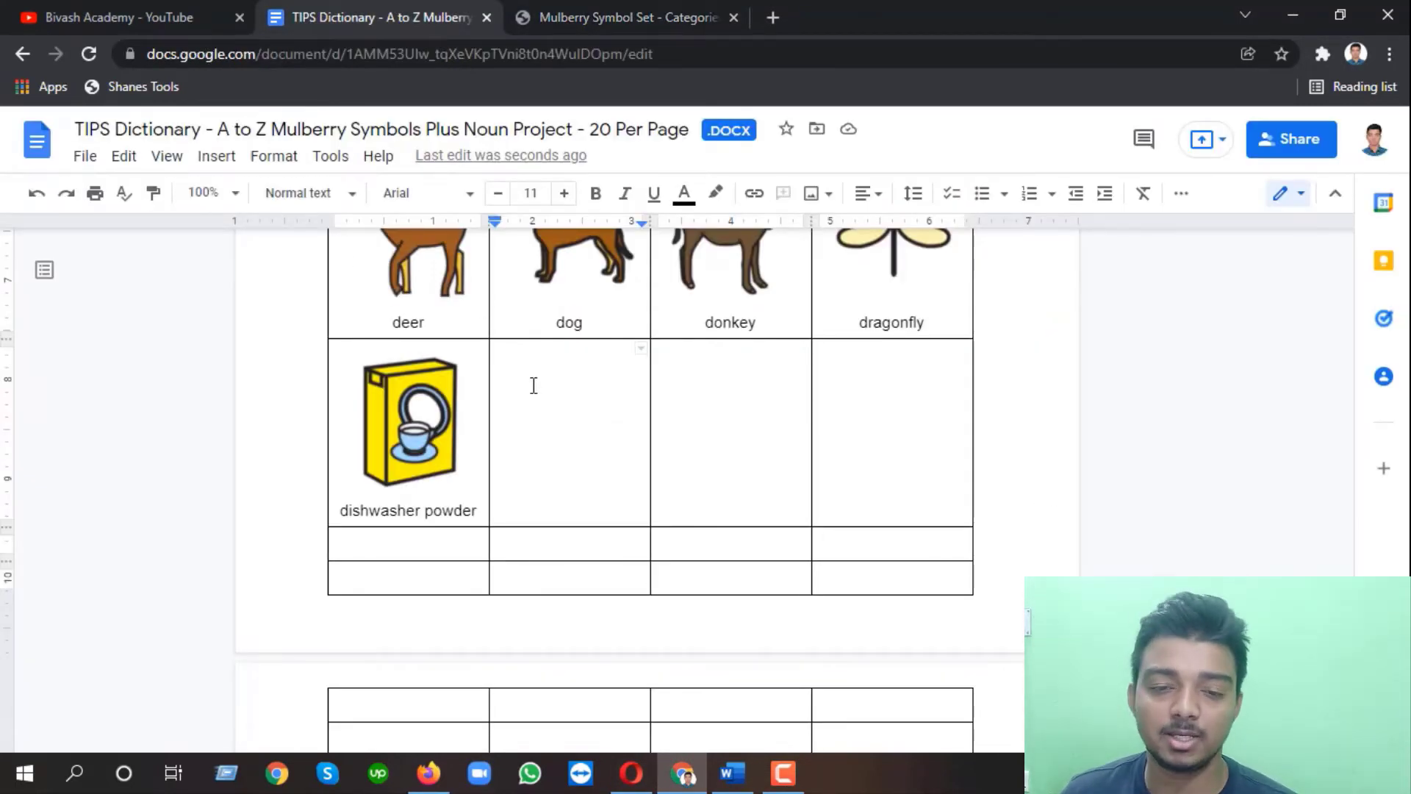
pyautogui.click(614, 9)
pyautogui.scroll(-5, 809, 374)
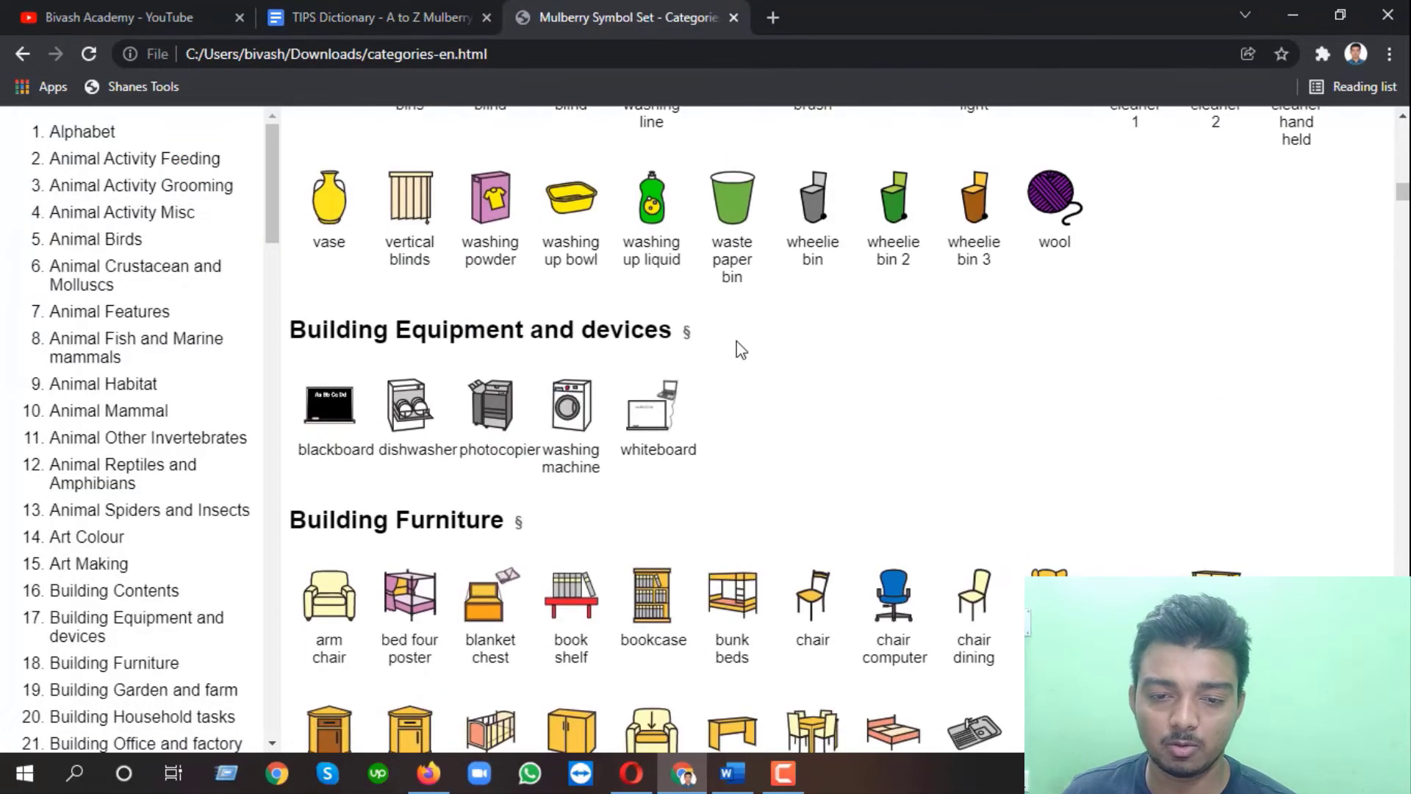
pyautogui.scroll(-1, 584, 371)
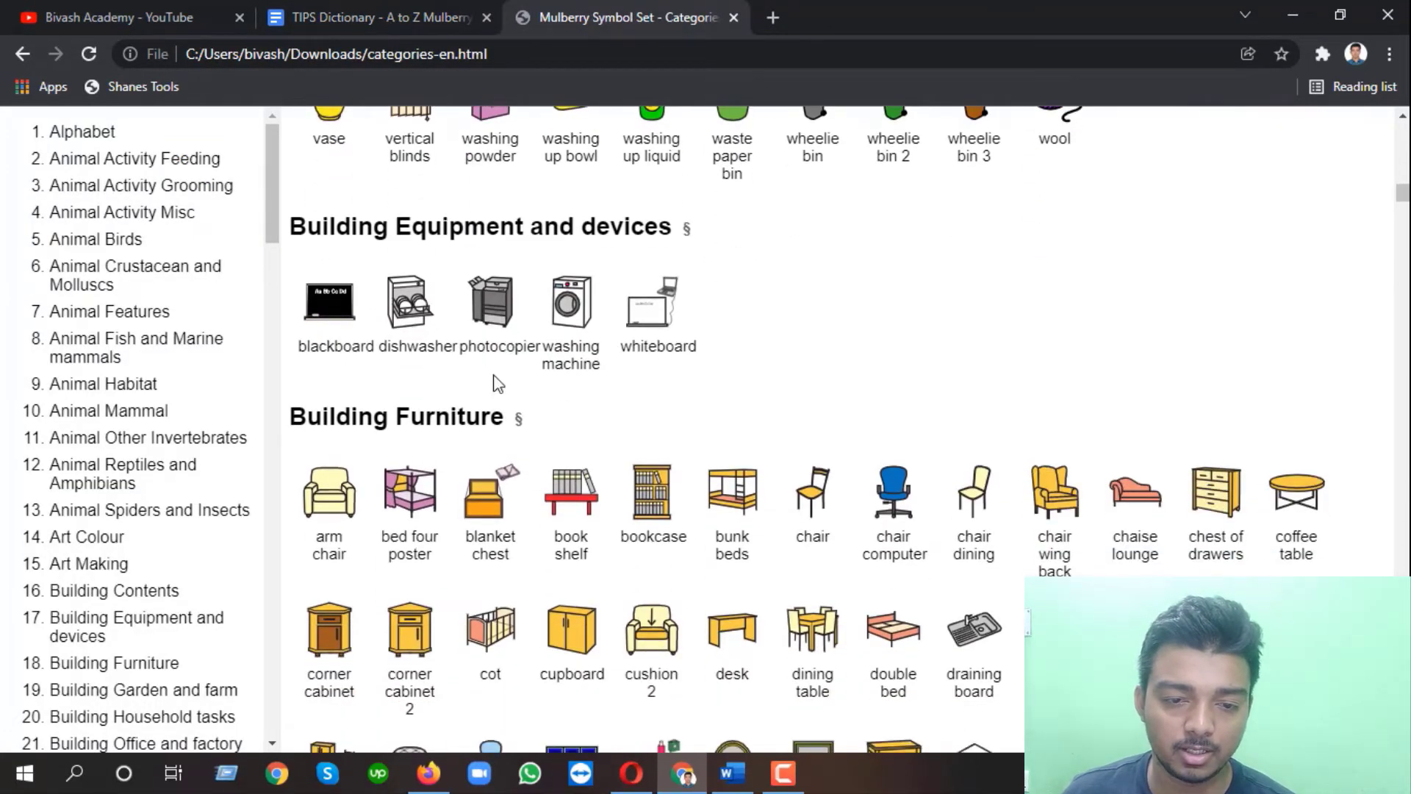
pyautogui.moveTo(380, 350); pyautogui.dragTo(456, 352)
pyautogui.click(409, 351)
pyautogui.rightClick(416, 323)
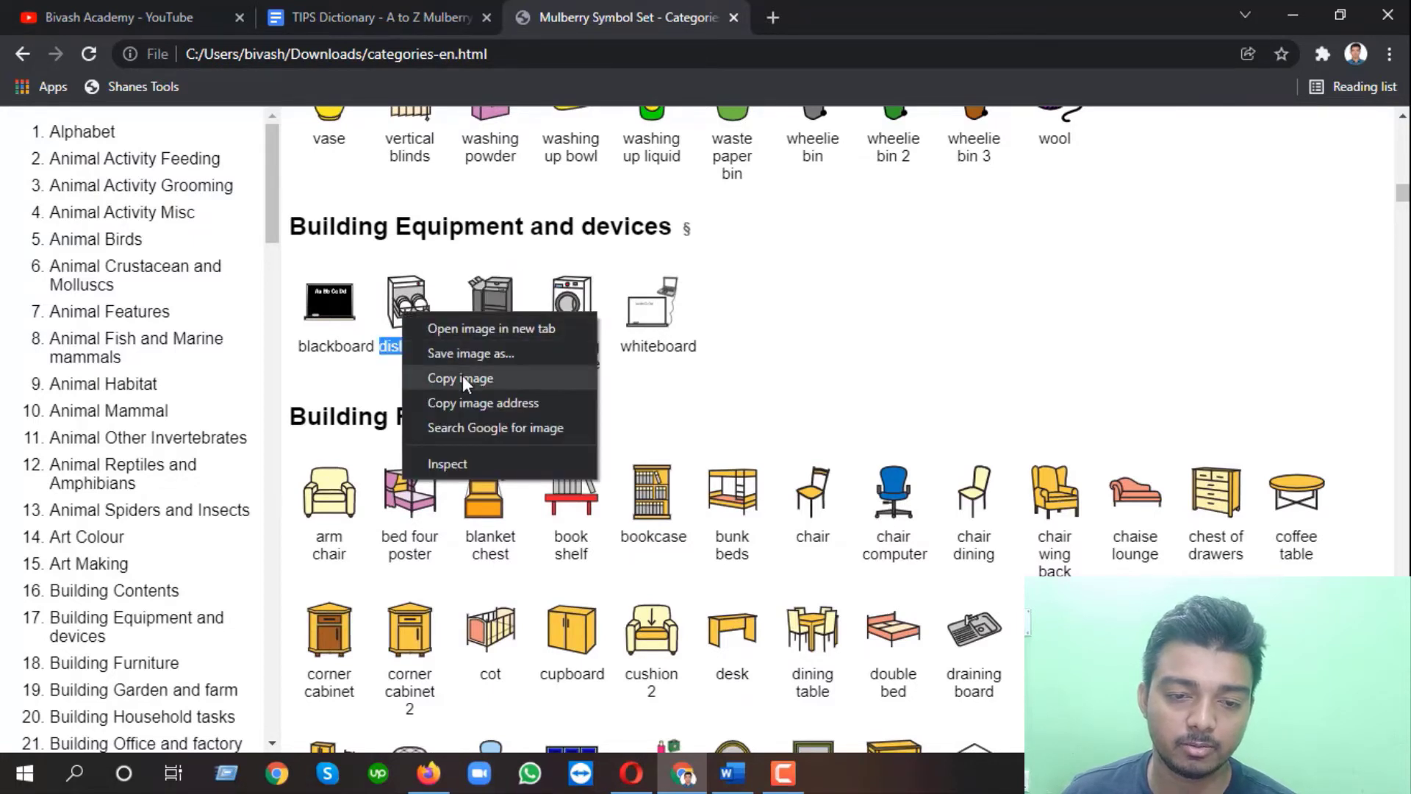
pyautogui.click(466, 381)
pyautogui.hotkey('ctrl', 'shift', 'Tab')
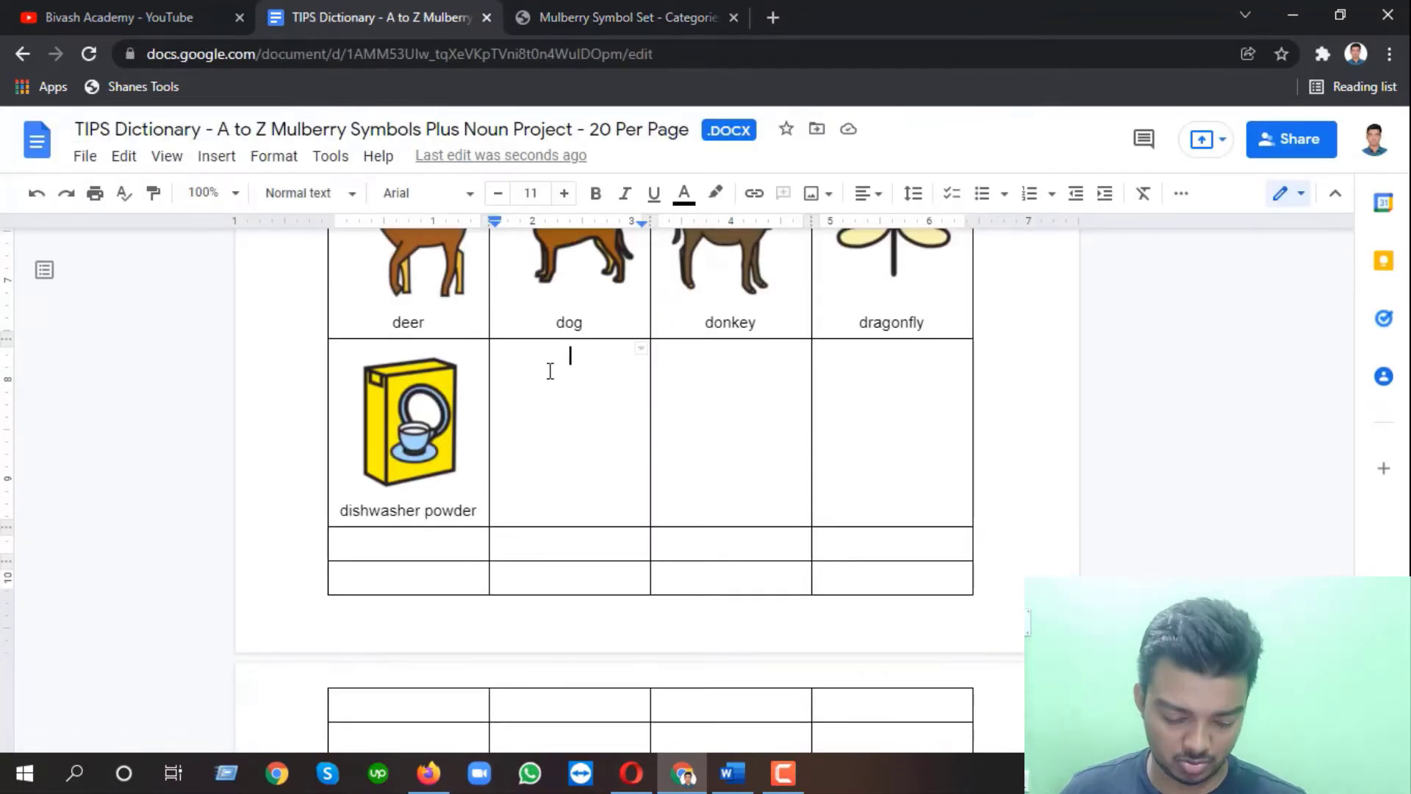
pyautogui.hotkey('ctrl', 'v')
# Copy the caption "dishwasher" from the symbol page and paste it under its image in Google Docs.
pyautogui.click(615, 11)
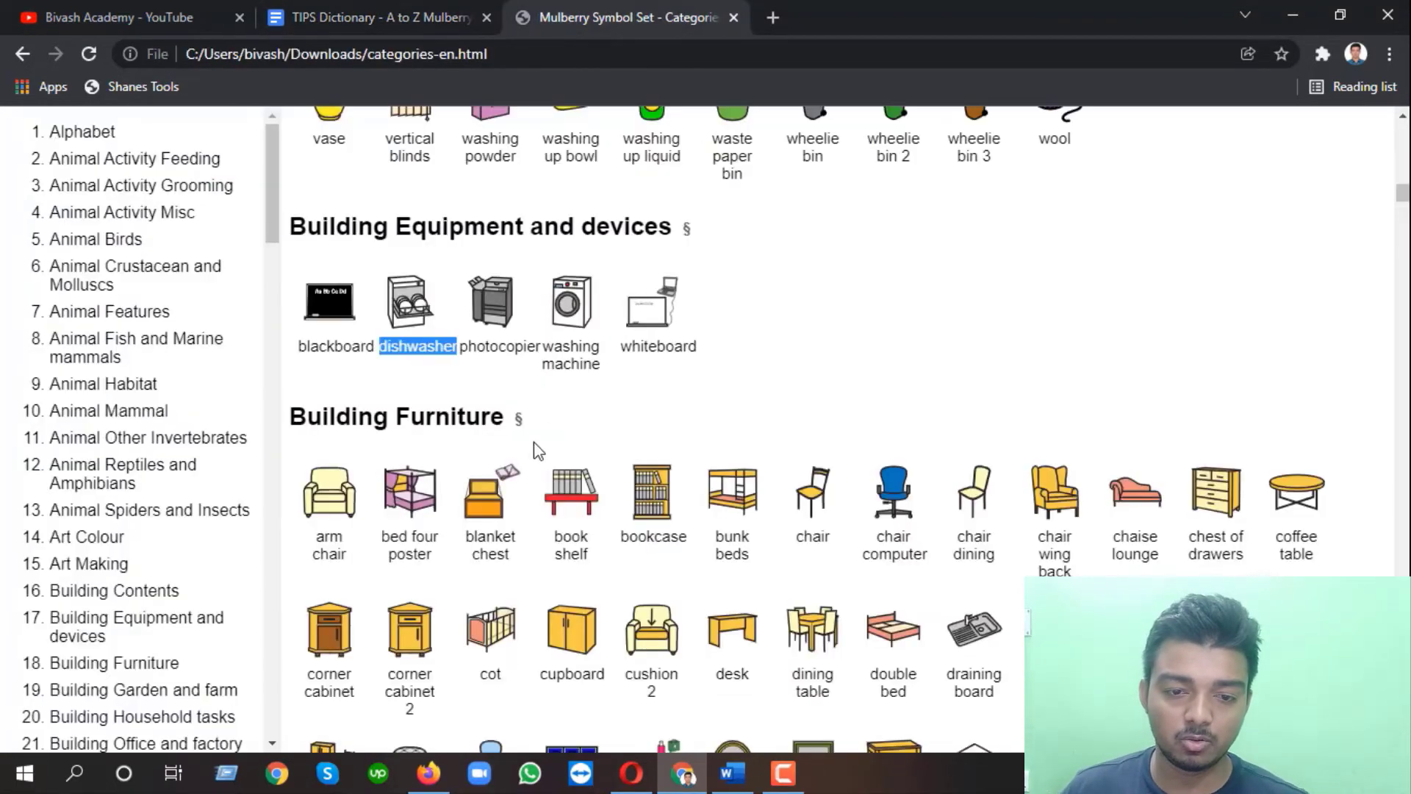
pyautogui.click(325, 18)
pyautogui.hotkey('ctrl', 'v')
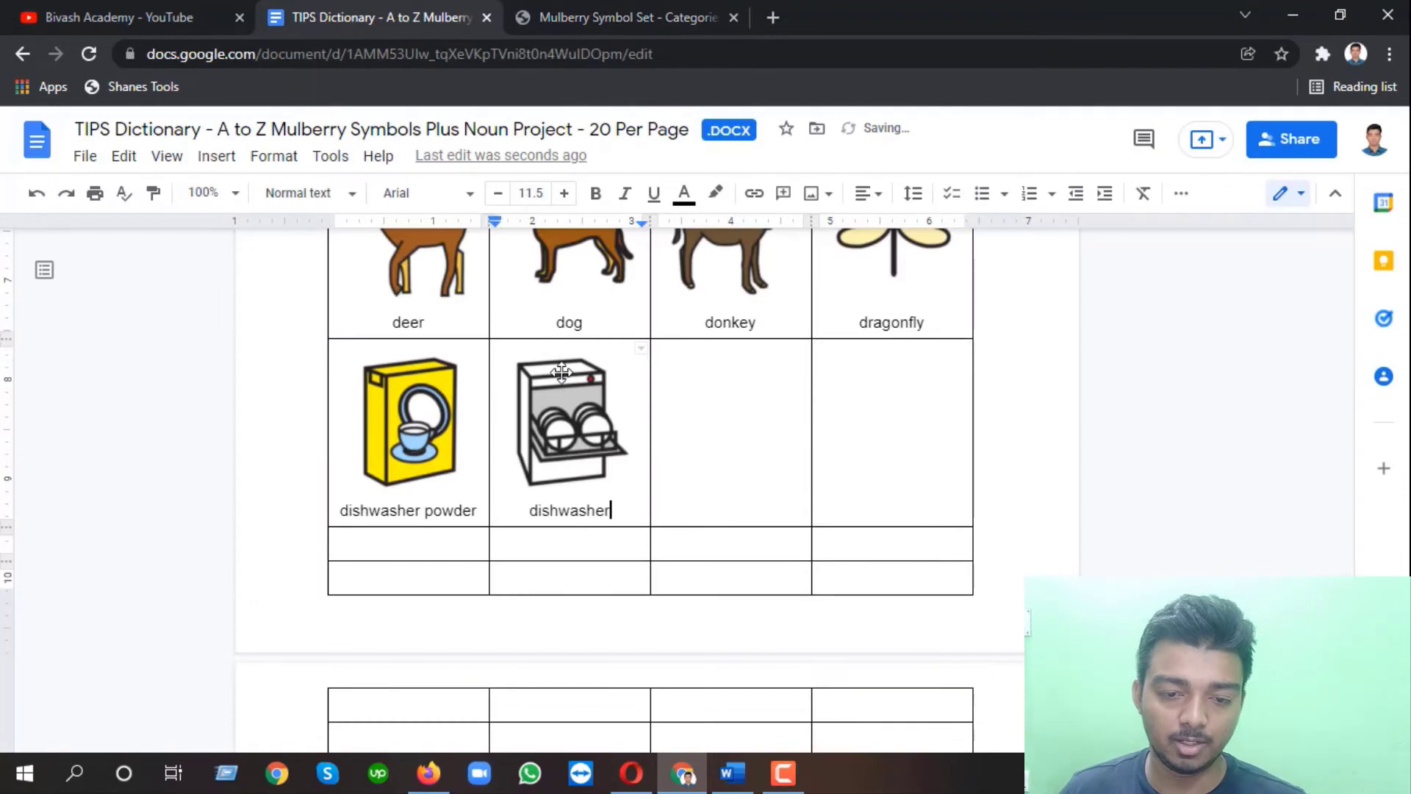
# Copy the desk image from Building Furniture and paste it into the Google Docs cell beside dishwasher.
pyautogui.click(523, 7)
pyautogui.scroll(-2, 646, 299)
pyautogui.scroll(-1, 645, 299)
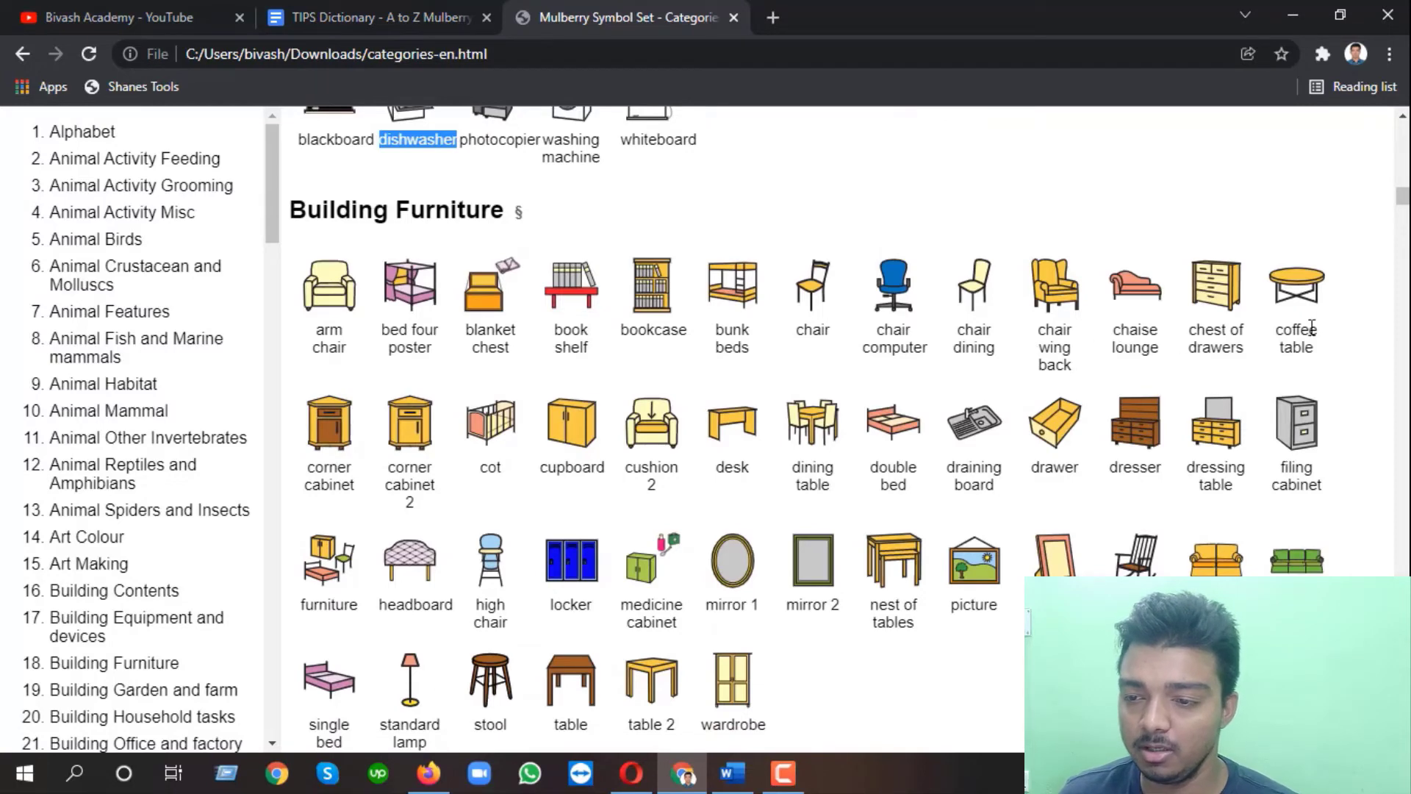
pyautogui.scroll(-1, 626, 408)
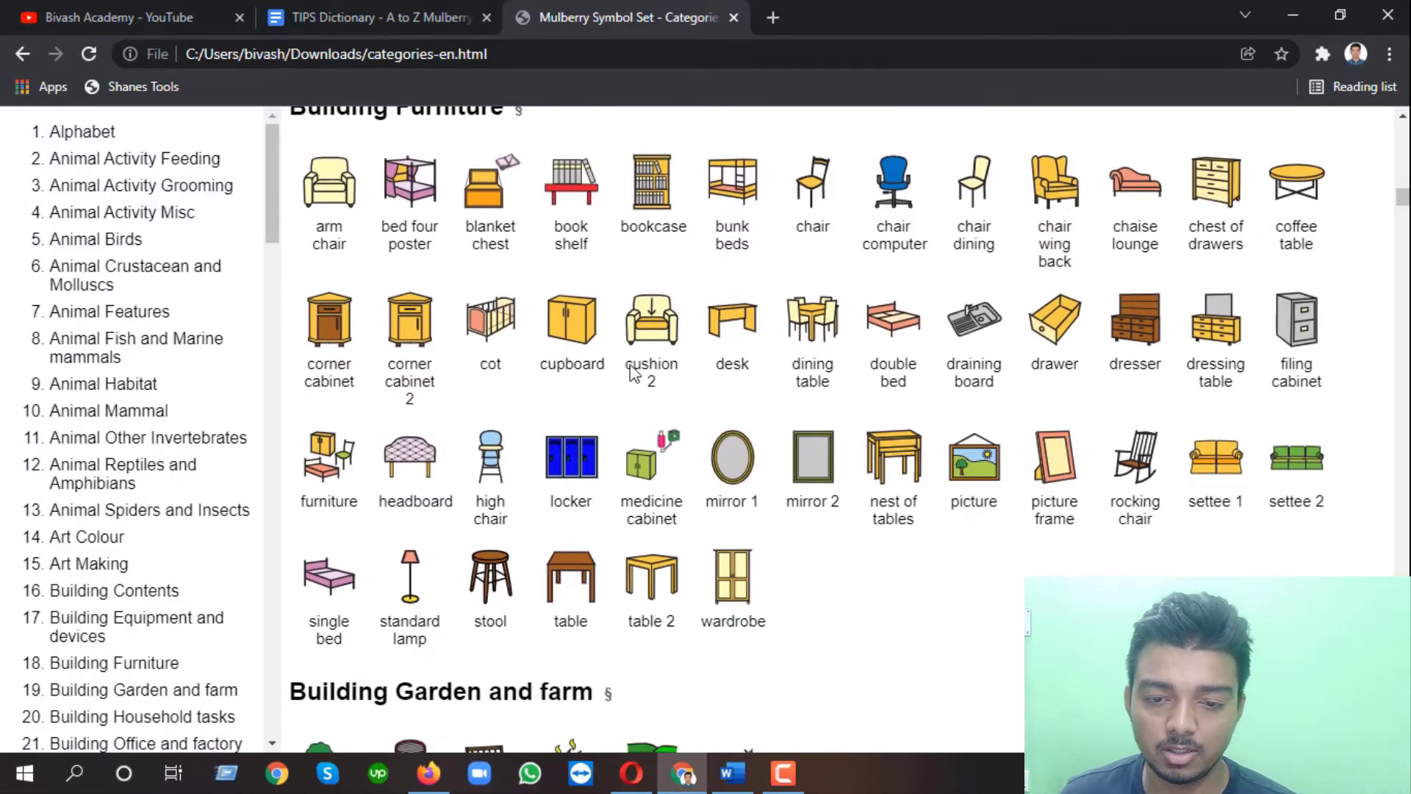
pyautogui.moveTo(790, 362); pyautogui.dragTo(836, 386)
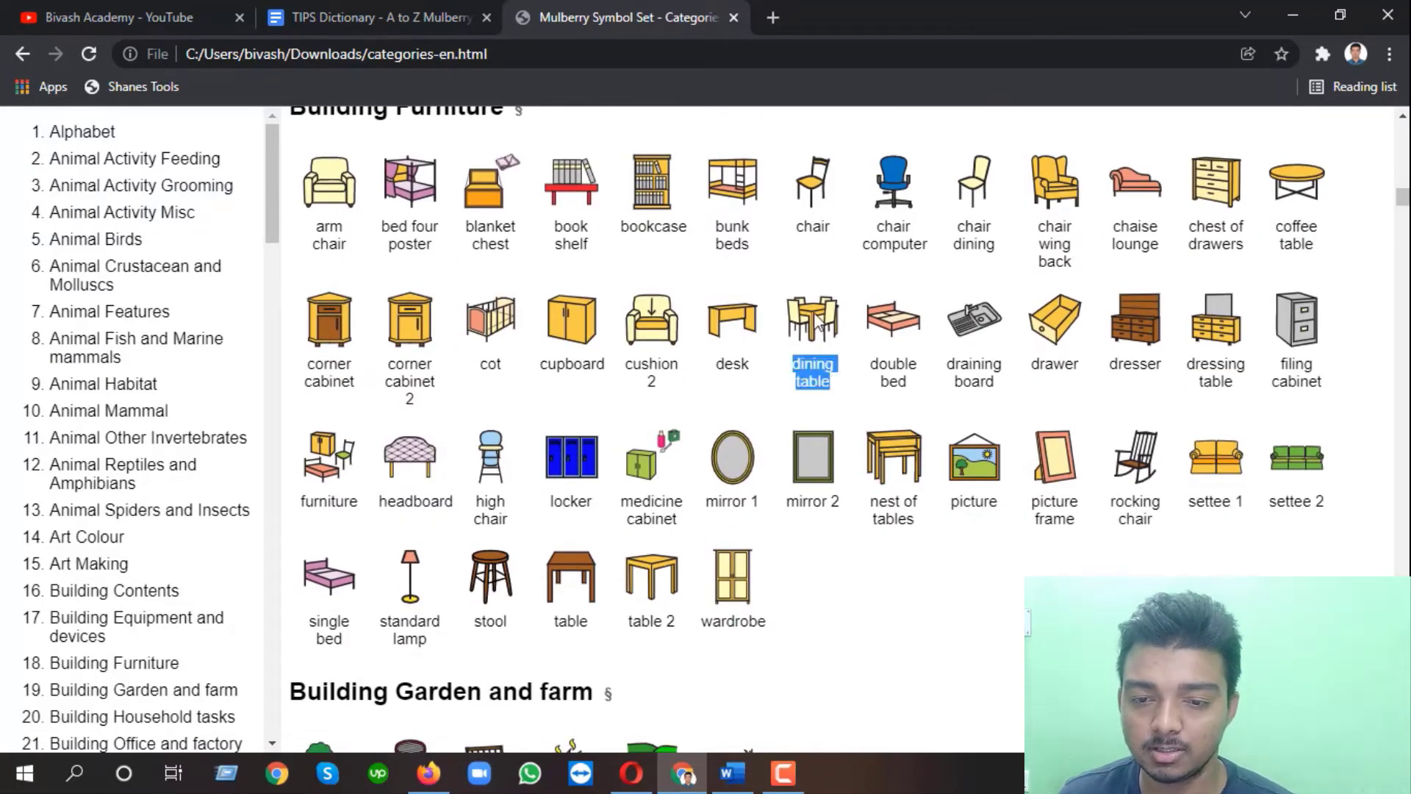
pyautogui.moveTo(722, 359); pyautogui.dragTo(727, 318)
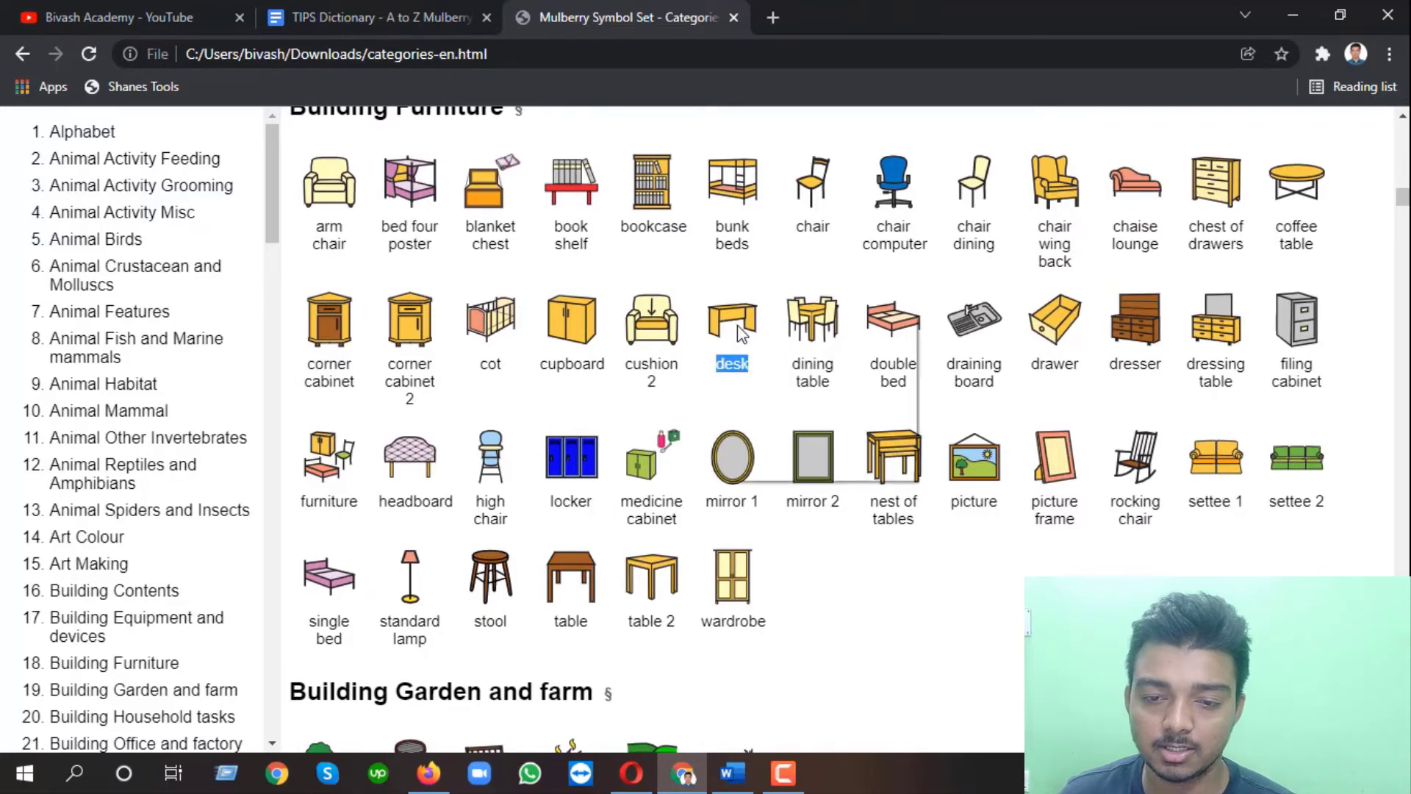
pyautogui.rightClick(728, 318)
pyautogui.click(784, 376)
pyautogui.click(339, 23)
pyautogui.click(704, 416)
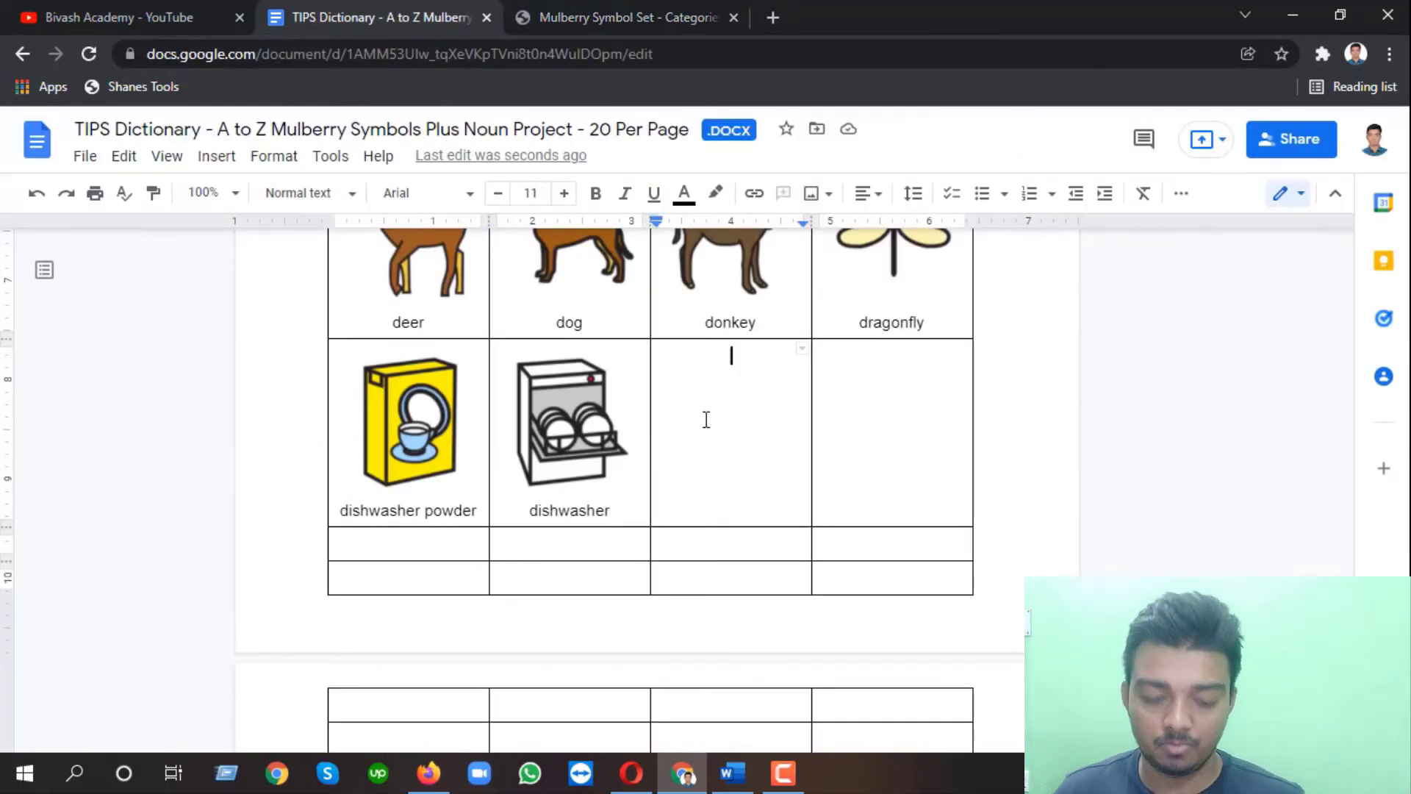
pyautogui.hotkey('ctrl', 'v')
# Copy the caption "desk" from the symbol page and paste it under the desk image in Google Docs.
pyautogui.click(625, 17)
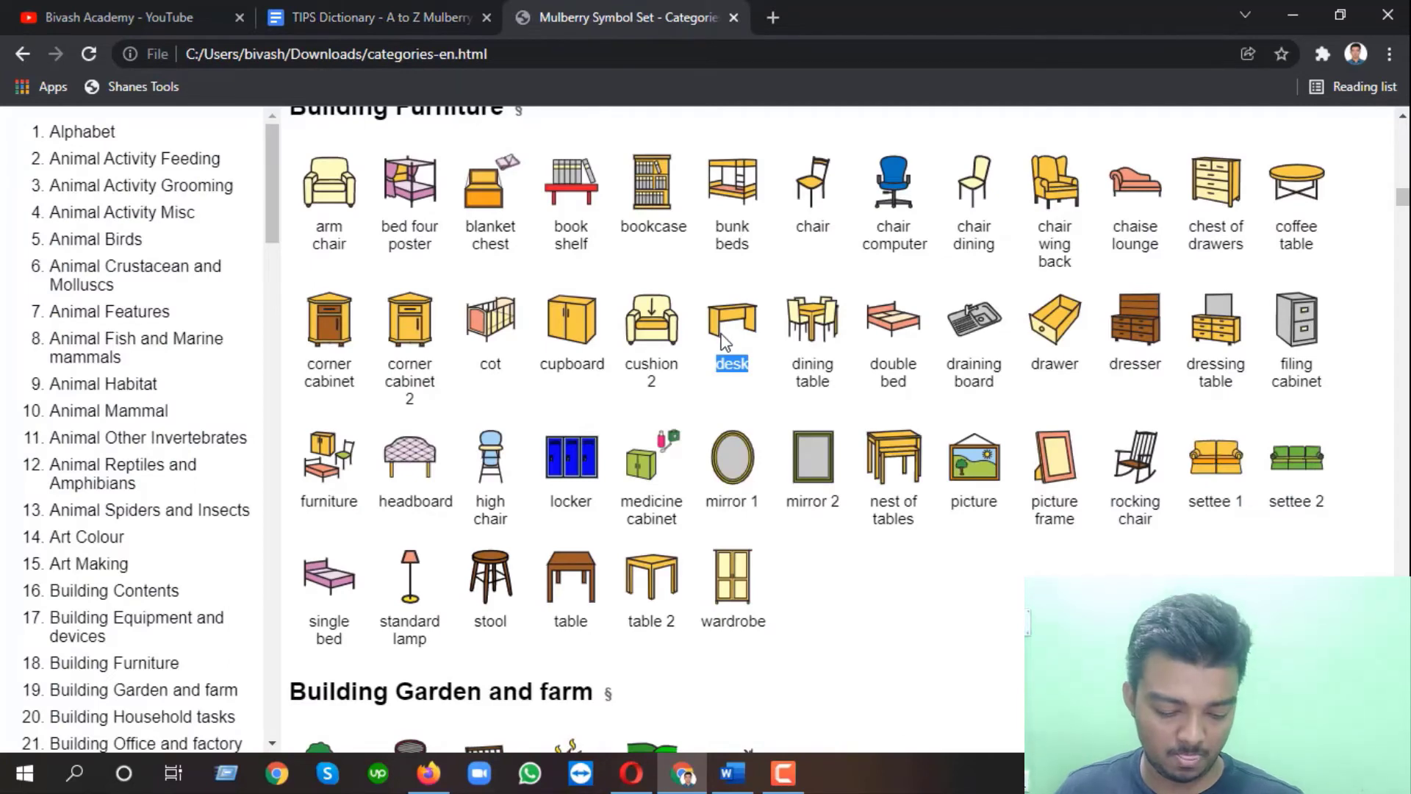
pyautogui.hotkey('ctrl', 'c')
pyautogui.click(382, 17)
pyautogui.hotkey('ctrl', 'v')
# Copy the dining table image from Building Furniture and paste it into the last cell of the dishwasher powder row.
pyautogui.click(624, 17)
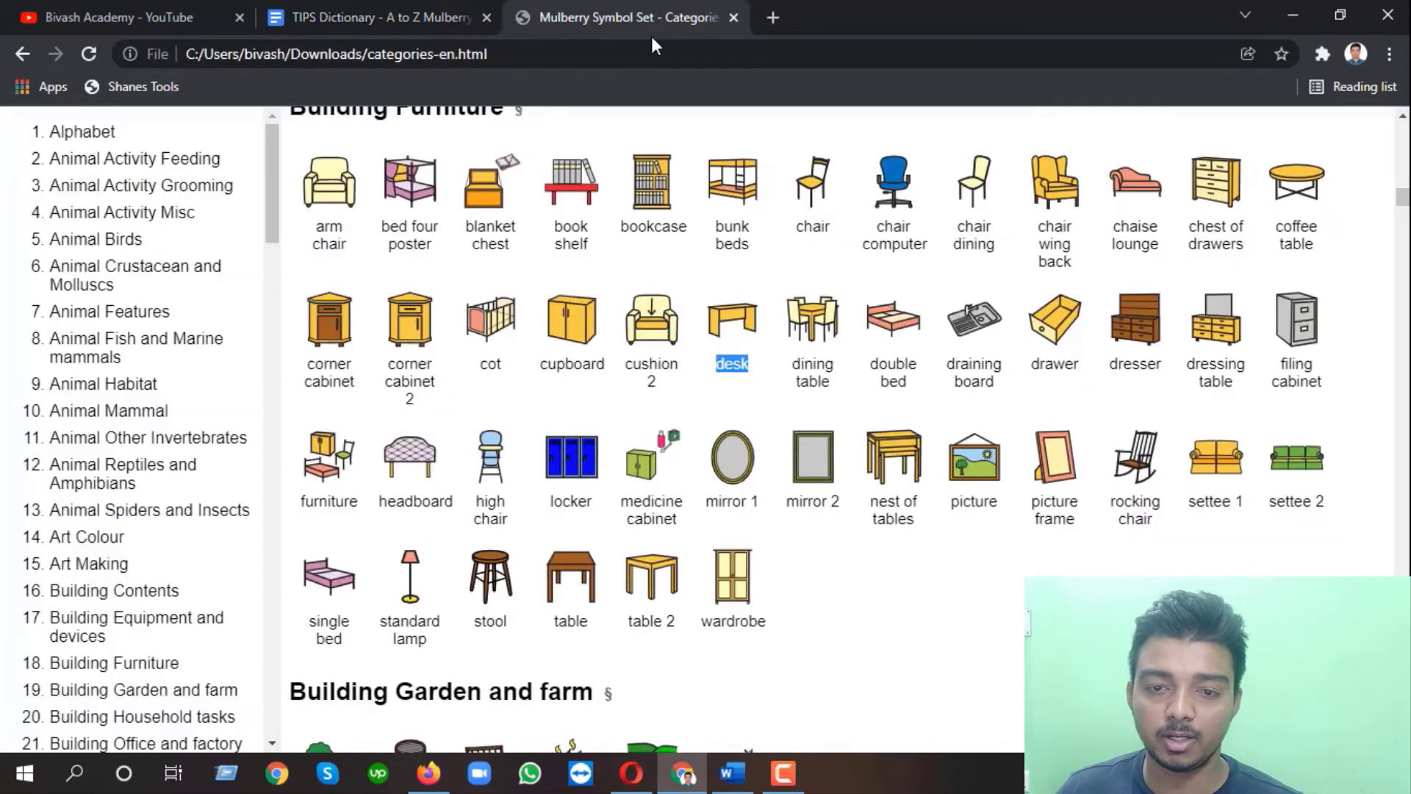
pyautogui.moveTo(792, 360); pyautogui.dragTo(836, 390)
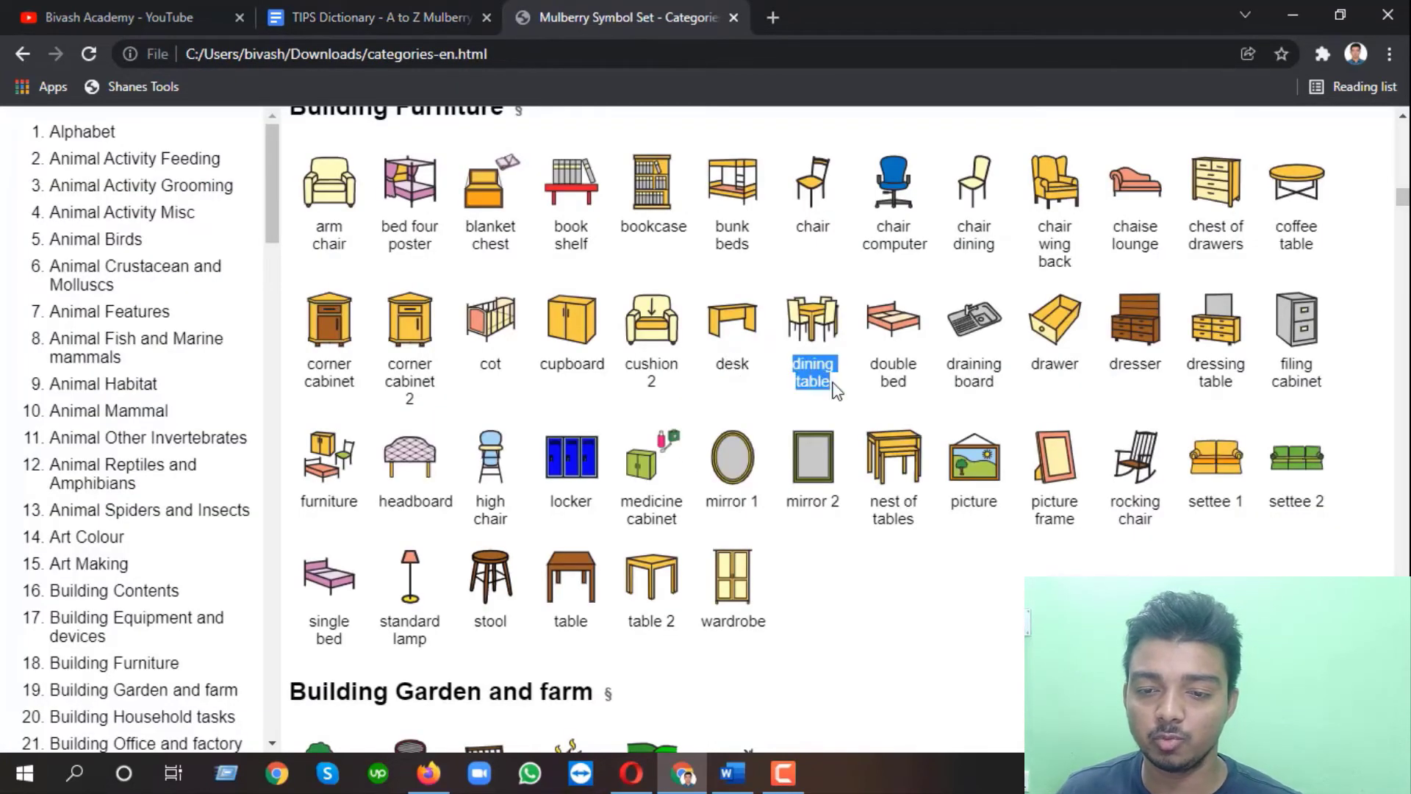
pyautogui.rightClick(816, 321)
pyautogui.click(881, 376)
pyautogui.click(412, 15)
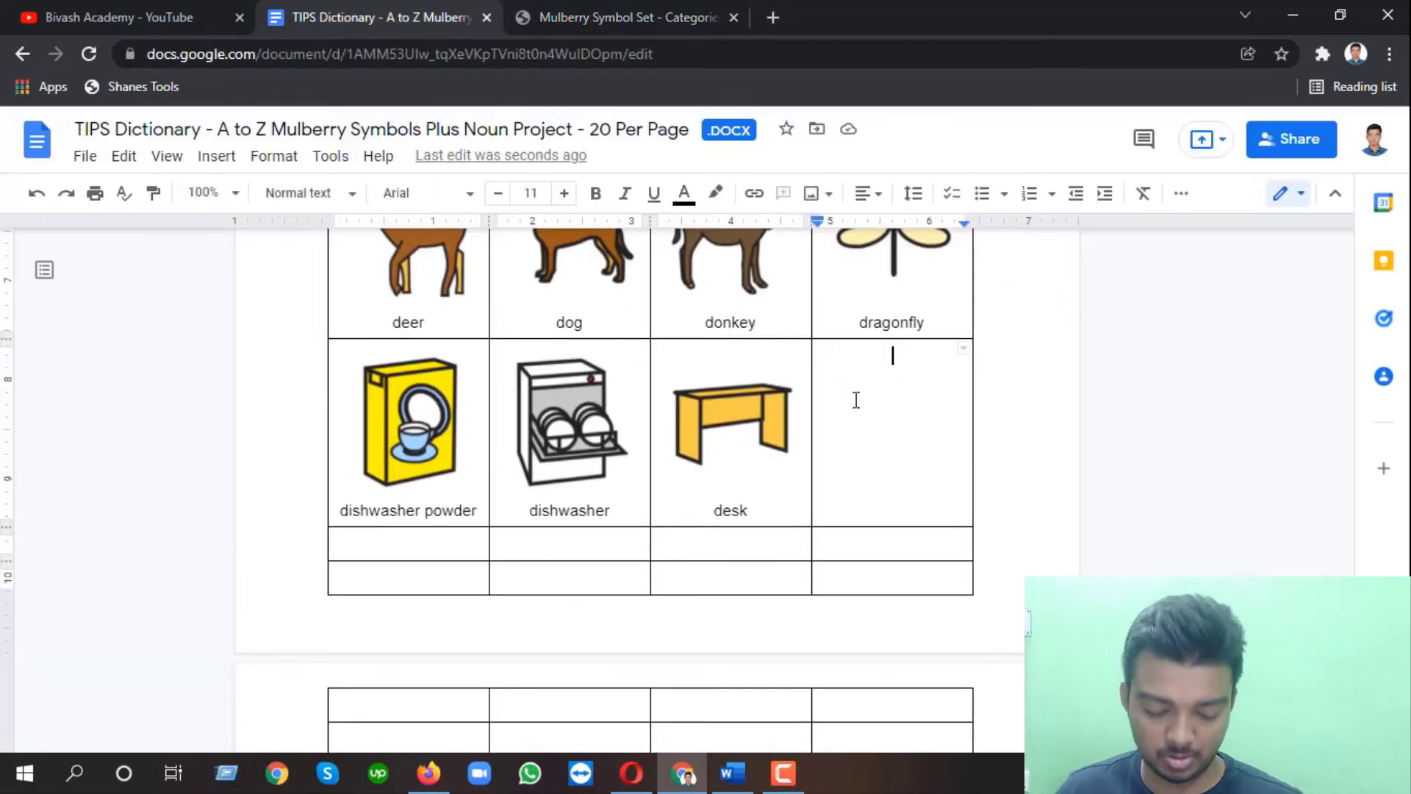
pyautogui.hotkey('ctrl', 'v')
# Copy the caption "dining table" from the symbol page and paste it under its image in Google Docs.
pyautogui.click(628, 16)
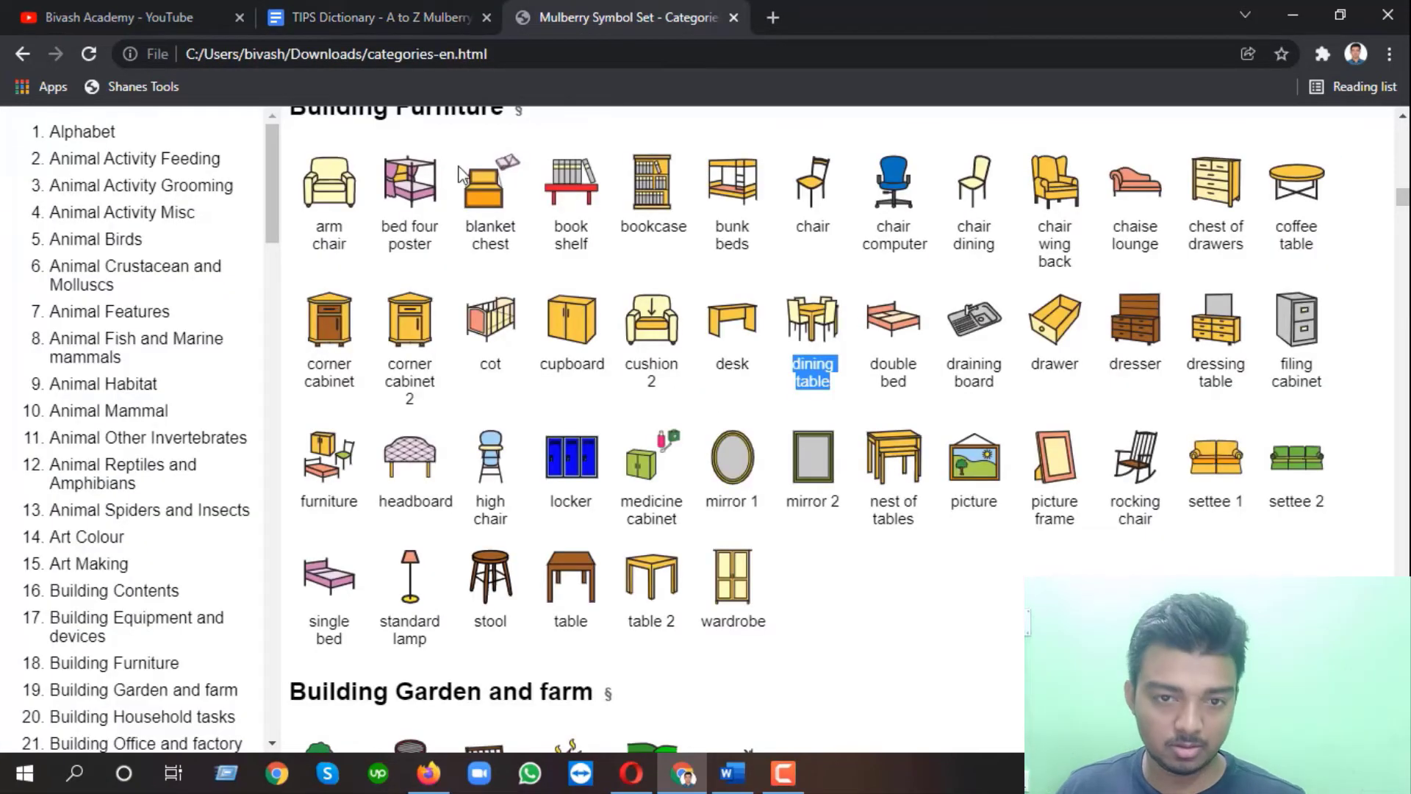
pyautogui.hotkey('ctrl', 'c')
pyautogui.click(382, 16)
pyautogui.hotkey('ctrl', 'v')
# Copy the double bed image and paste it into the first cell of the row below dishwasher powder, adding a caption line.
pyautogui.click(628, 17)
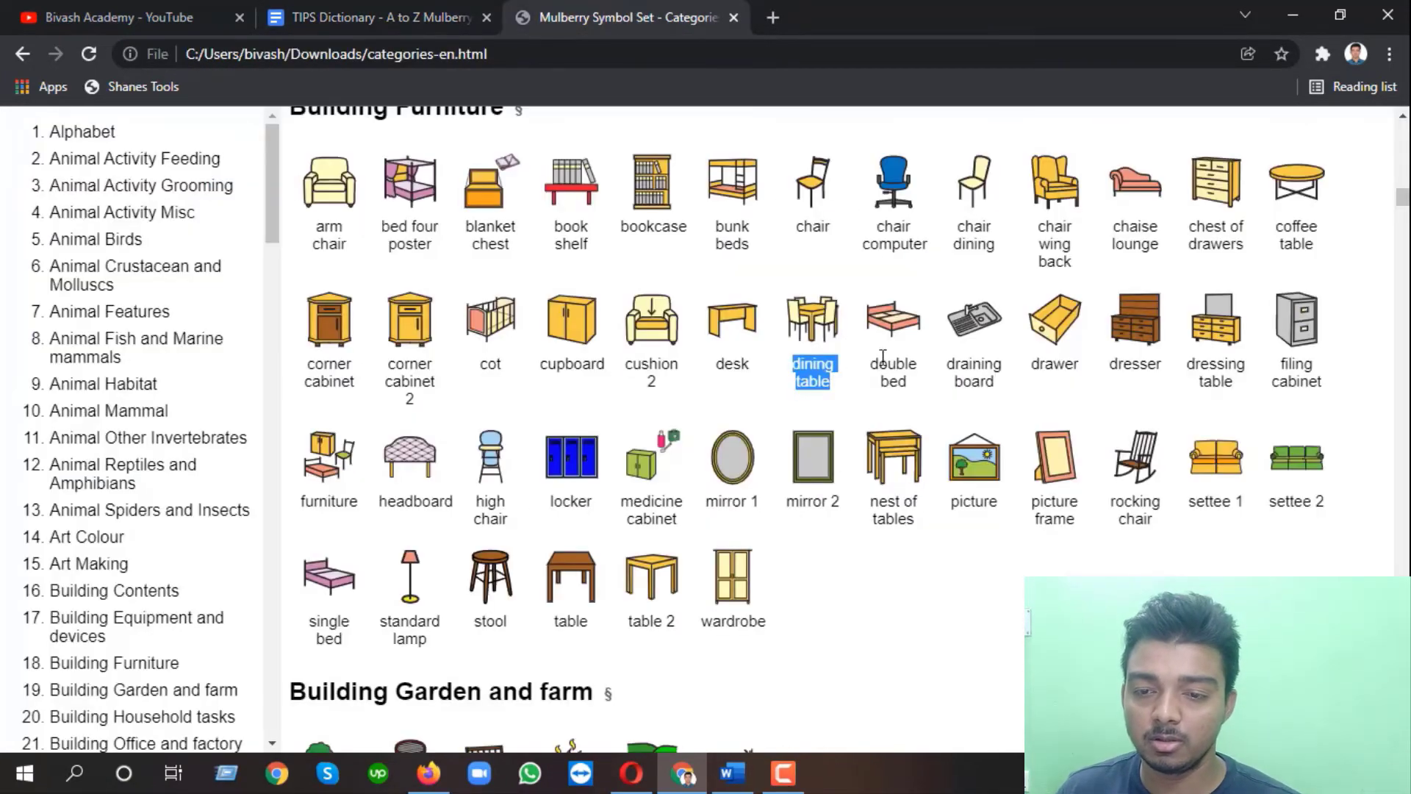
pyautogui.moveTo(873, 360); pyautogui.dragTo(910, 385)
pyautogui.rightClick(894, 321)
pyautogui.click(940, 382)
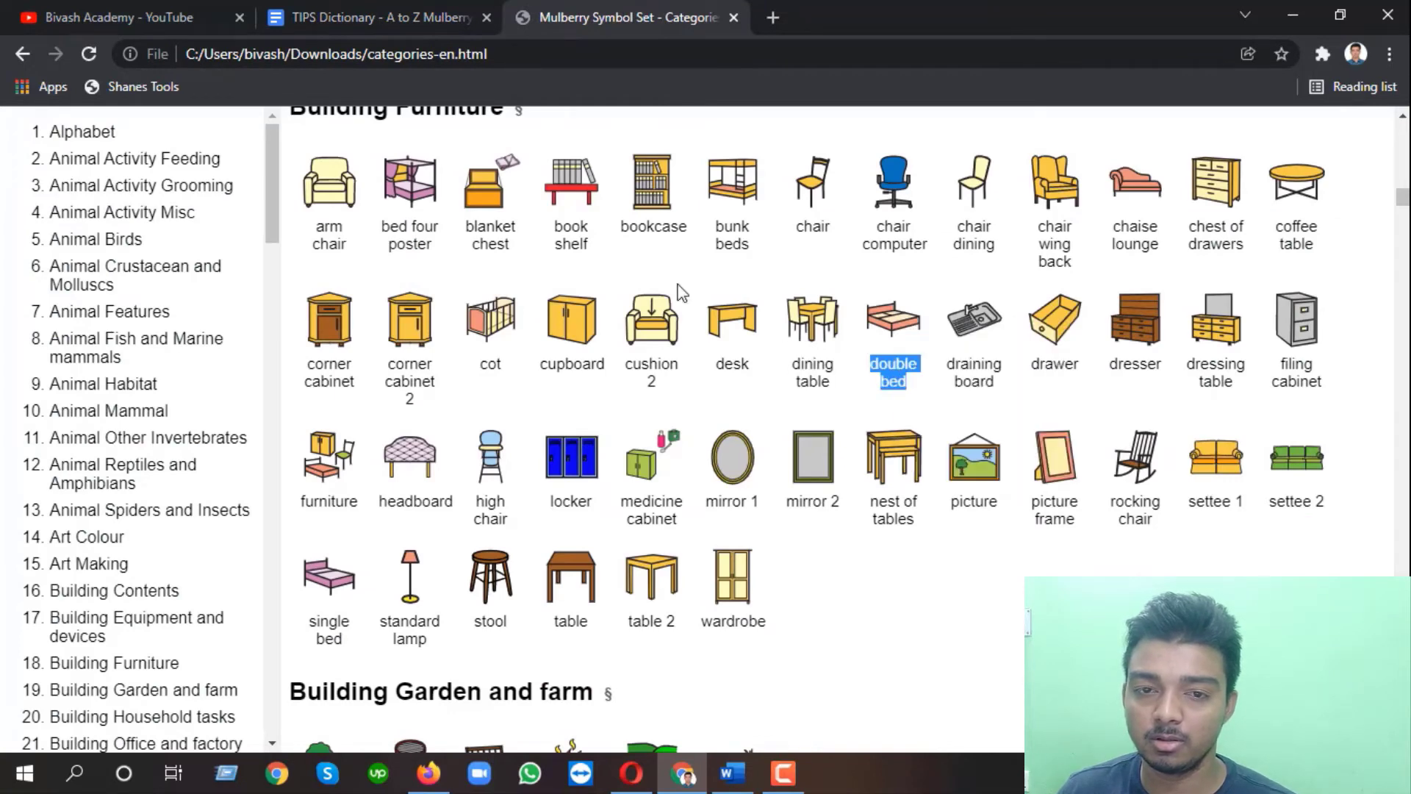
pyautogui.click(382, 16)
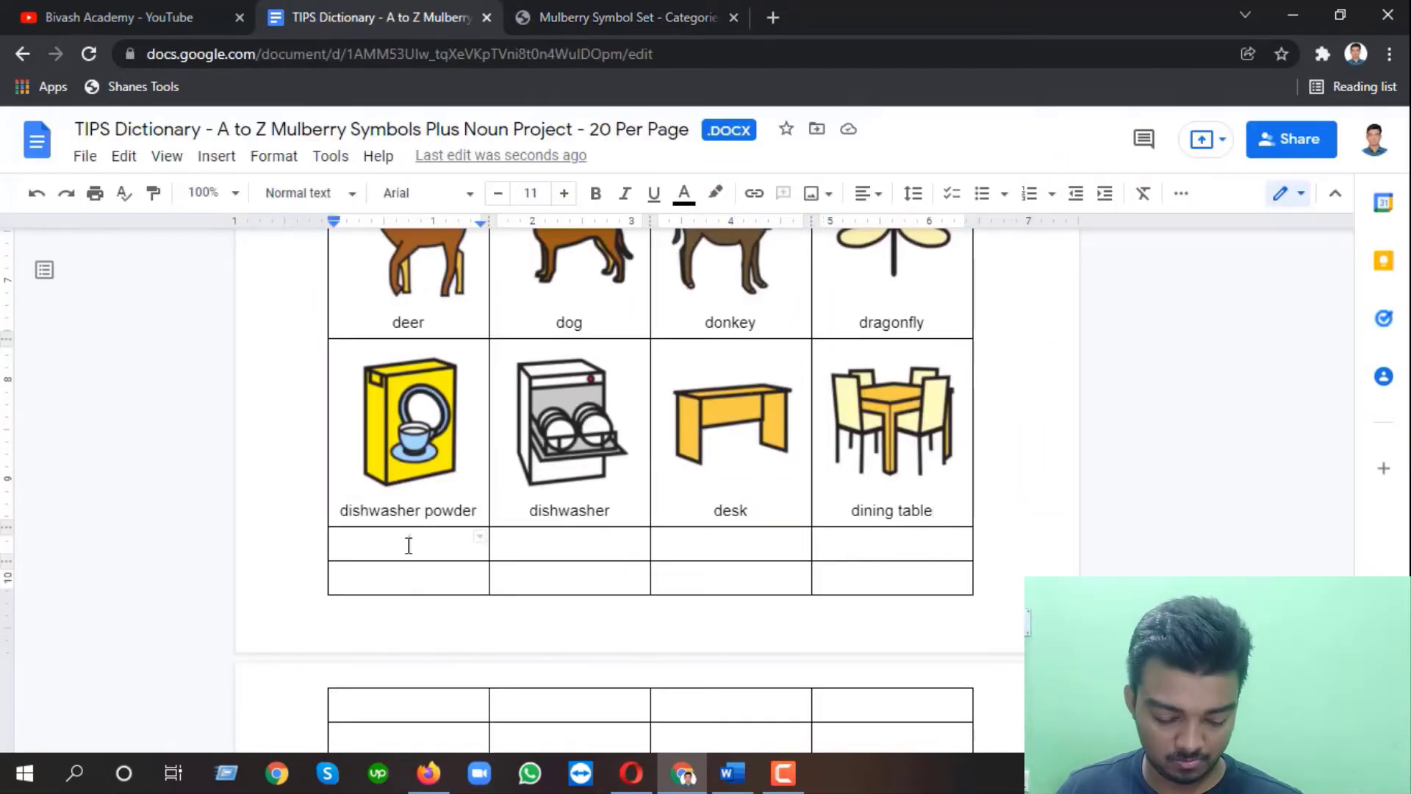
pyautogui.hotkey('ctrl', 'v')
pyautogui.press('Return')
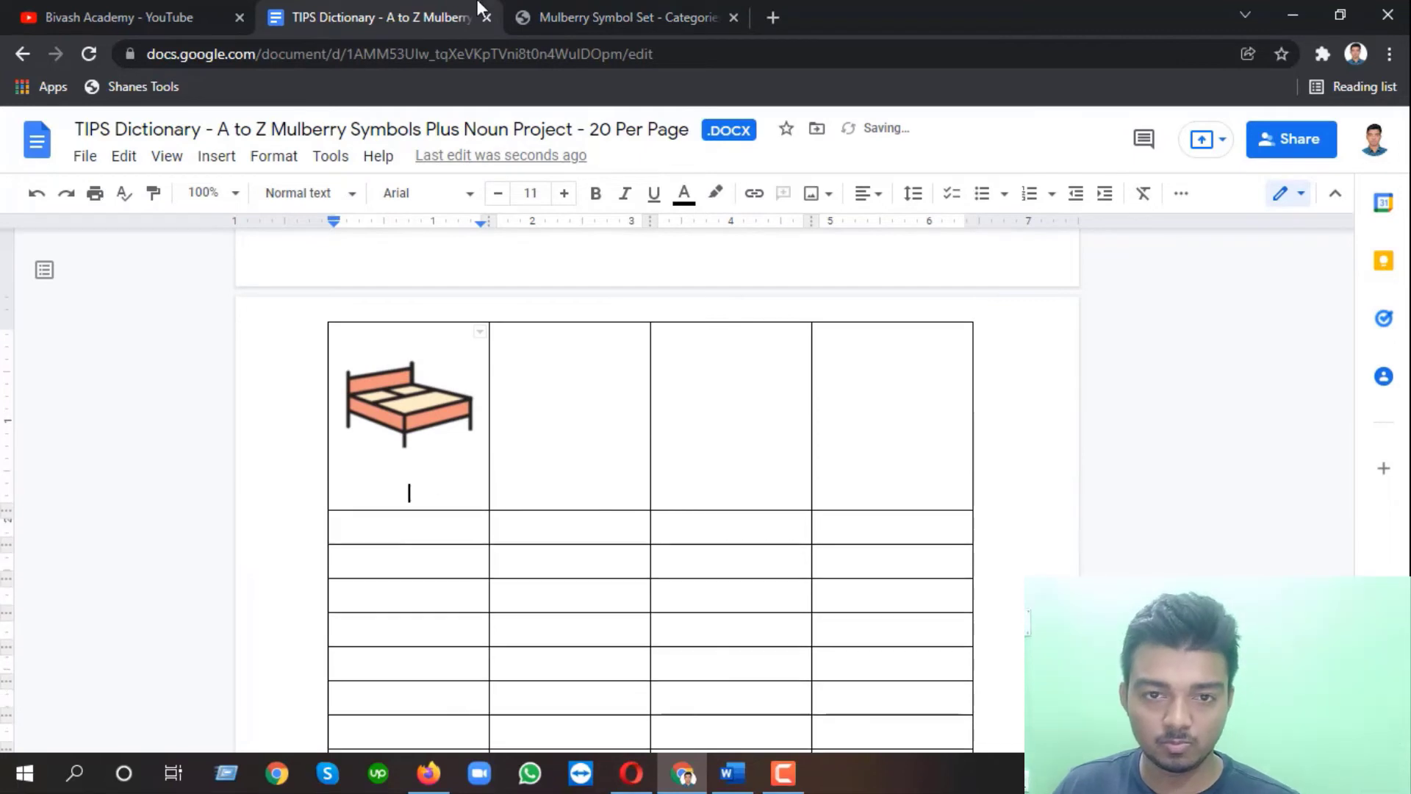
# Copy the caption "double bed" from the symbol page and paste it under the bed image in Google Docs.
pyautogui.click(645, 16)
pyautogui.click(389, 15)
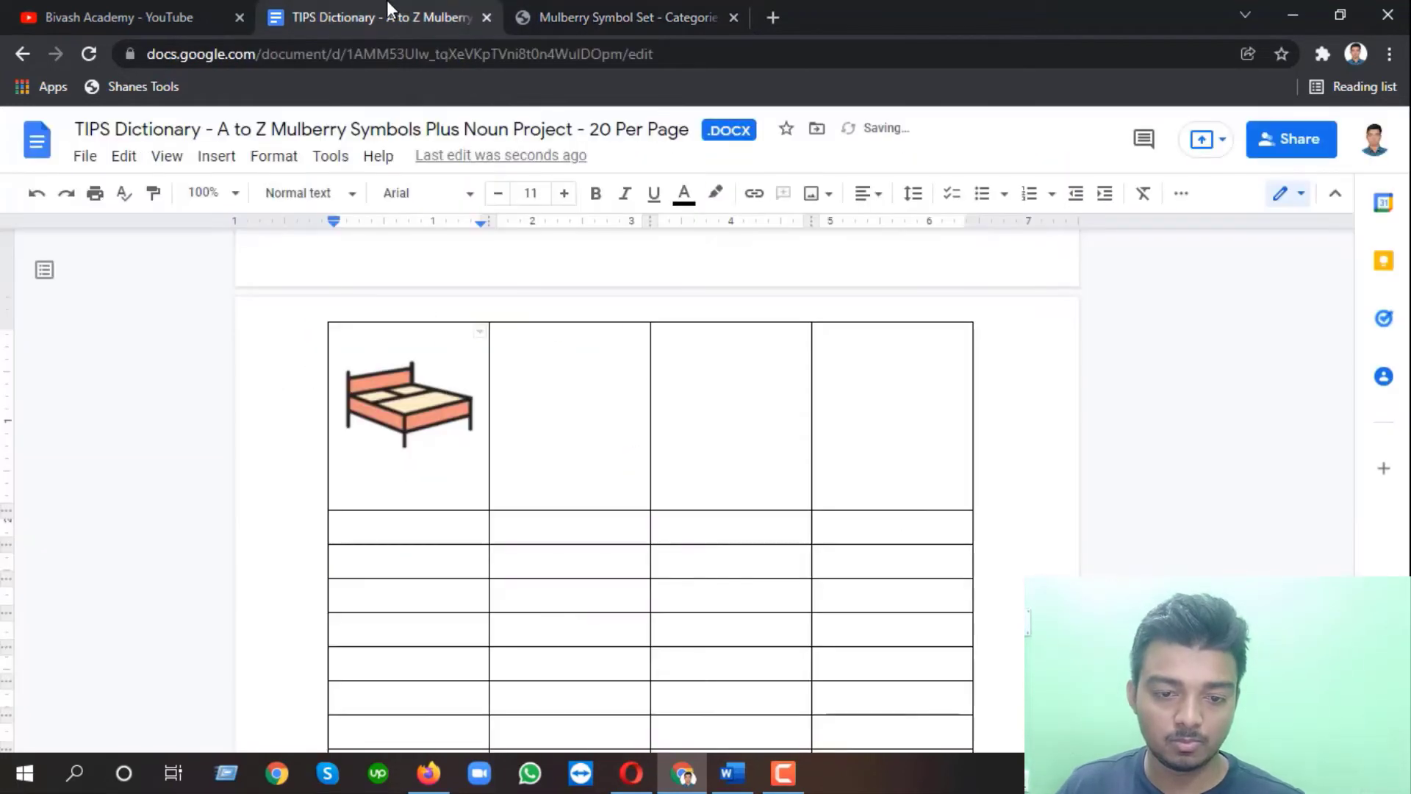
pyautogui.hotkey('ctrl', 'v')
# Copy the draining board image from Building Furniture and paste it into the Google Docs cell beside double bed.
pyautogui.click(588, 16)
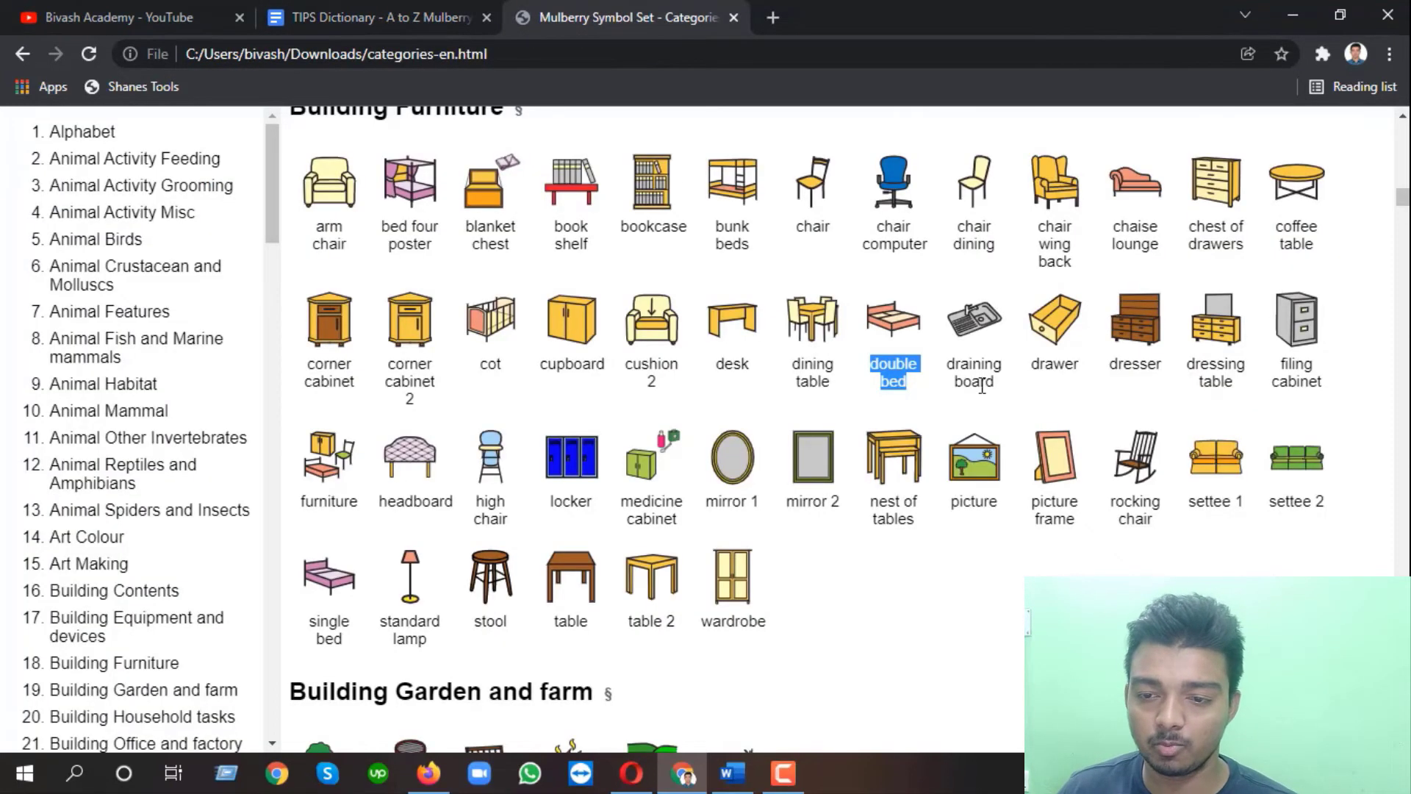
pyautogui.moveTo(948, 365); pyautogui.dragTo(1007, 384)
pyautogui.rightClick(993, 314)
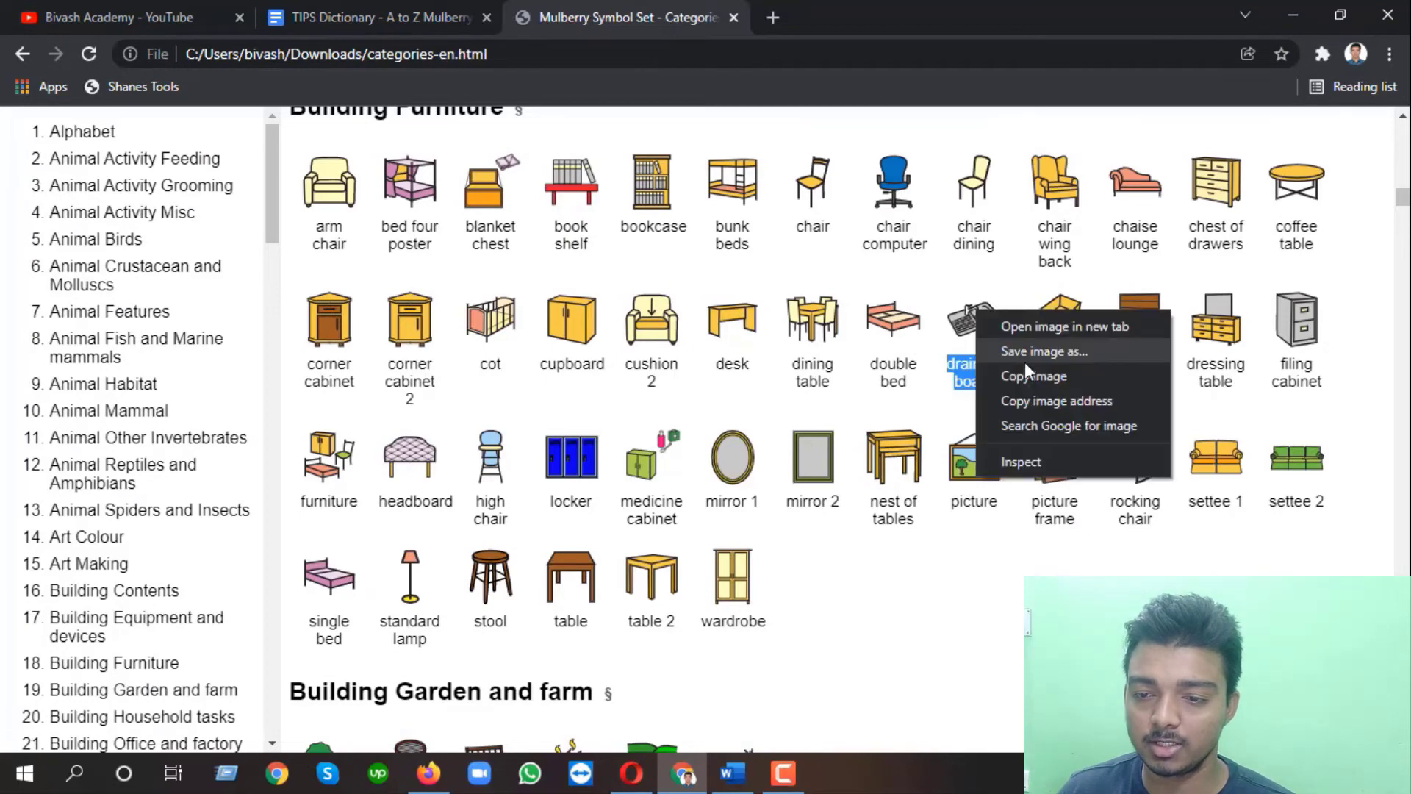
pyautogui.click(1024, 371)
pyautogui.click(352, 16)
pyautogui.click(542, 399)
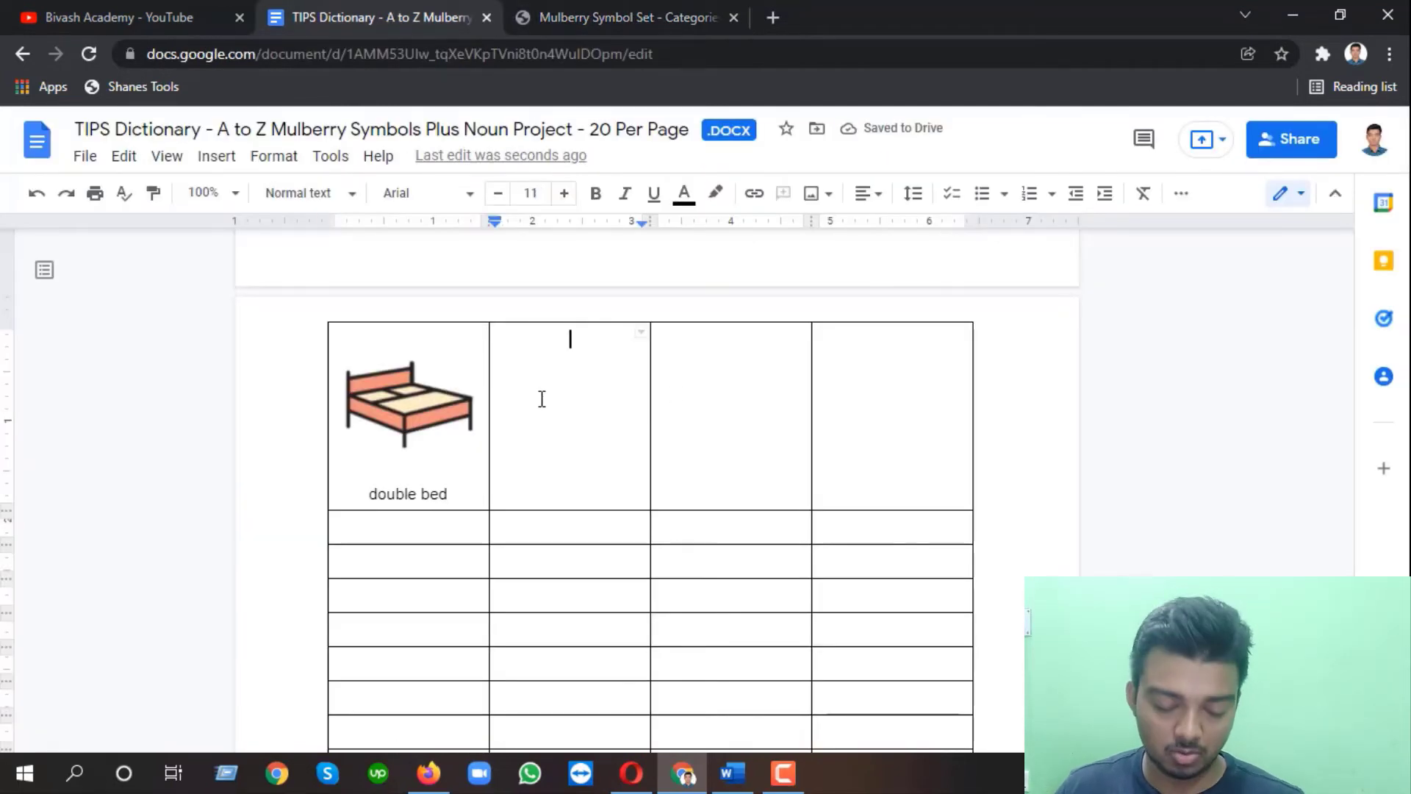
pyautogui.hotkey('ctrl', 'v')
# Copy the caption "draining board" from the symbol page and paste it under its image in Google Docs.
pyautogui.click(546, 7)
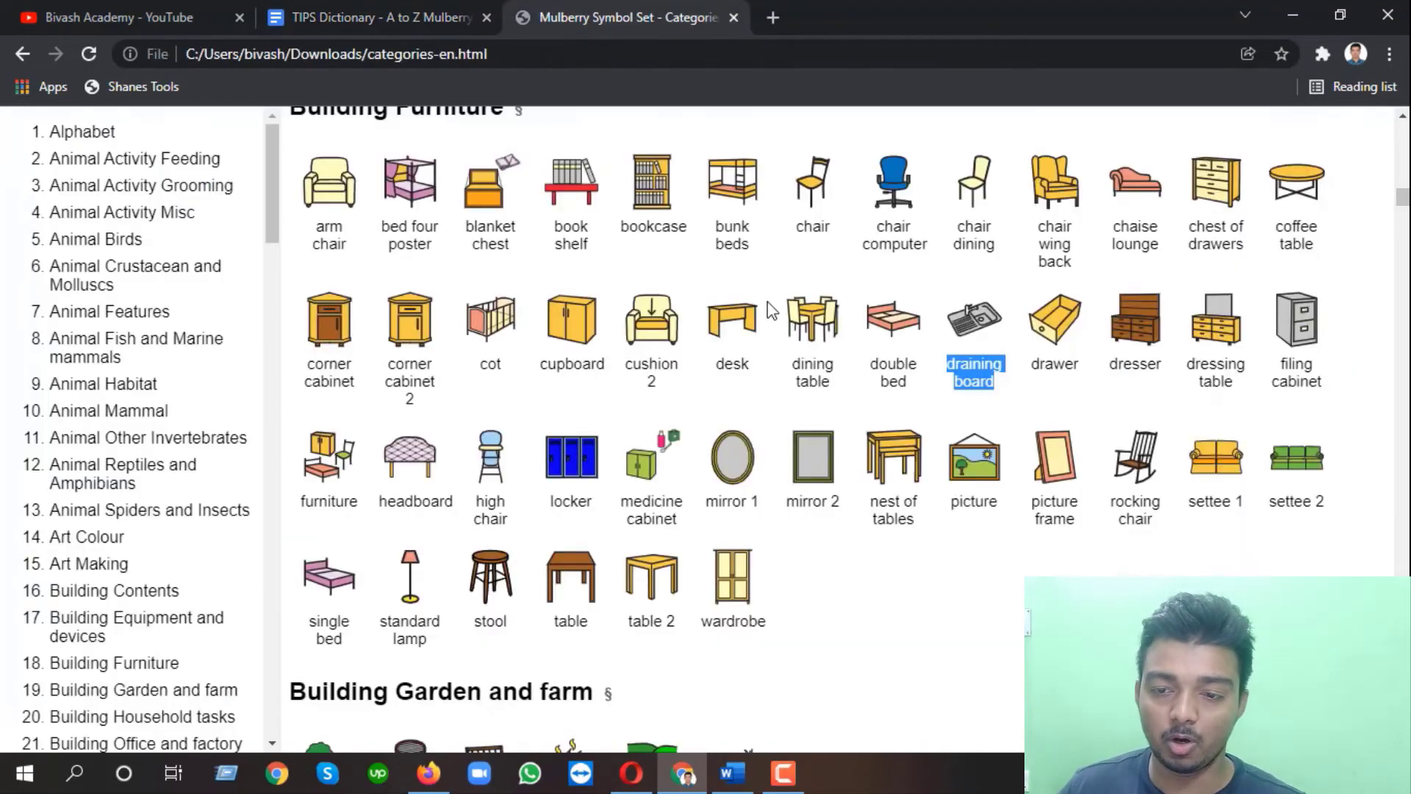
pyautogui.hotkey('ctrl', 'c')
pyautogui.click(329, 8)
pyautogui.hotkey('ctrl', 'v')
# Copy the drawer image from Building Furniture and paste it into the Google Docs cell beside draining board.
pyautogui.click(605, 16)
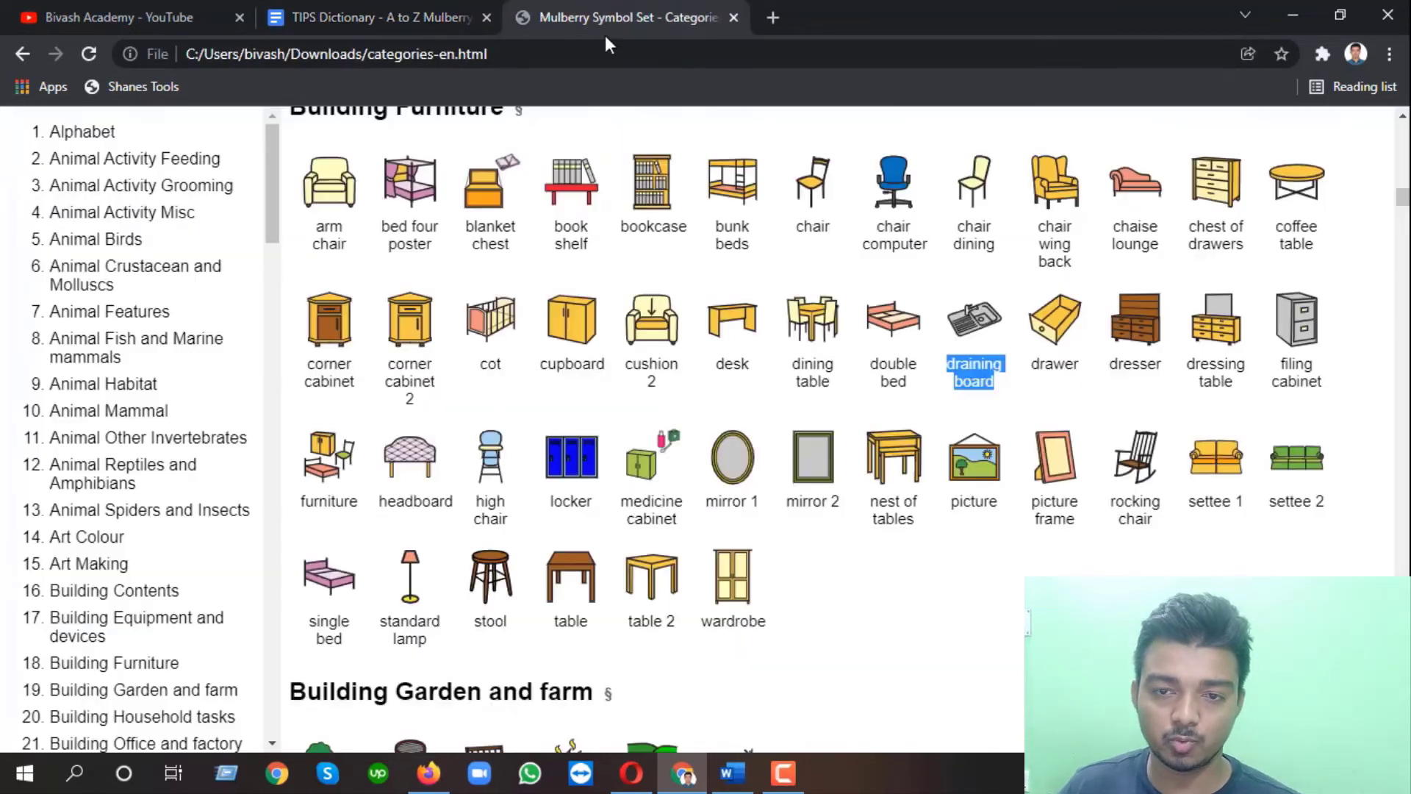
pyautogui.moveTo(1031, 365); pyautogui.dragTo(1085, 371)
pyautogui.rightClick(1066, 313)
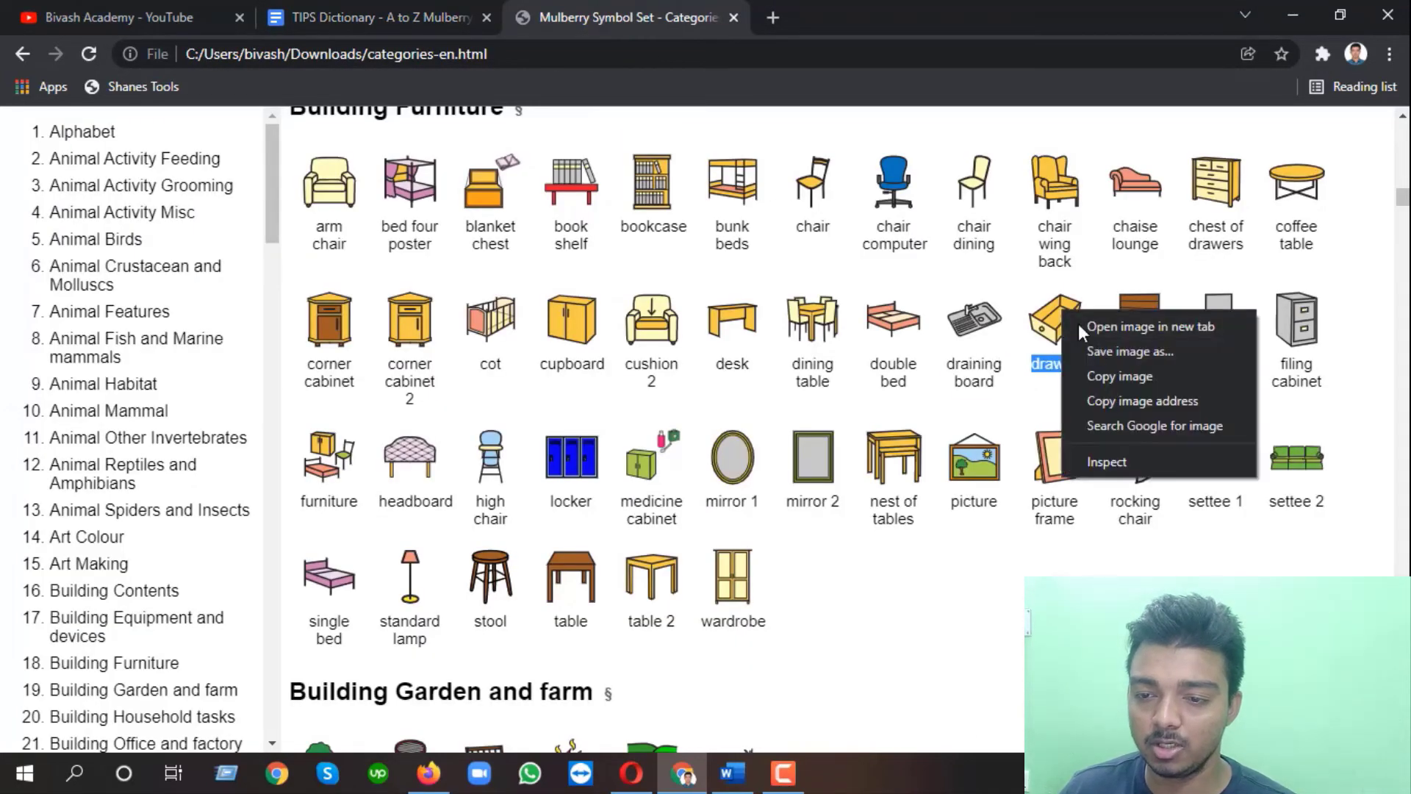
pyautogui.click(1124, 372)
pyautogui.click(353, 16)
pyautogui.click(720, 365)
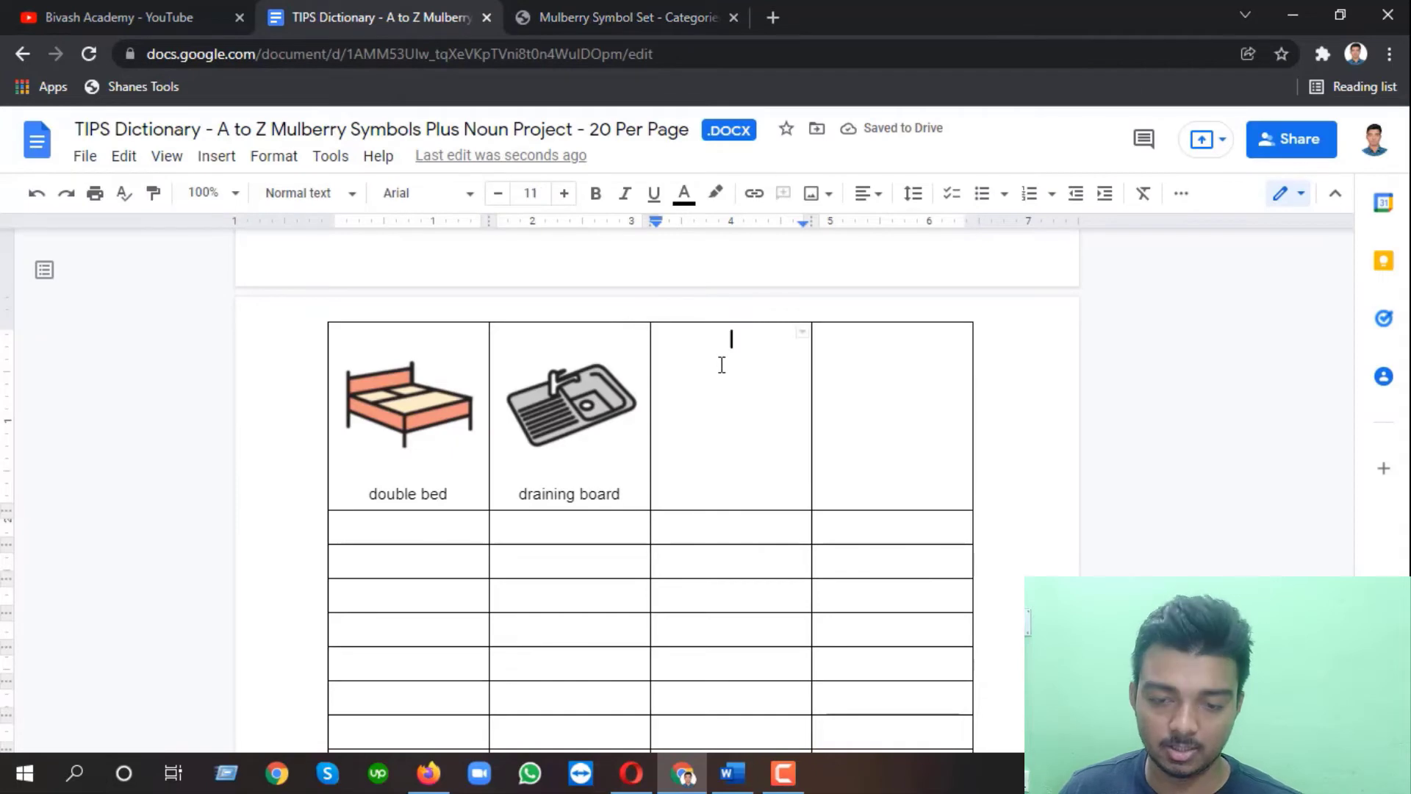
pyautogui.hotkey('ctrl', 'v')
# Copy the caption "drawer" from the symbol page and paste it under the drawer image in Google Docs.
pyautogui.click(638, 16)
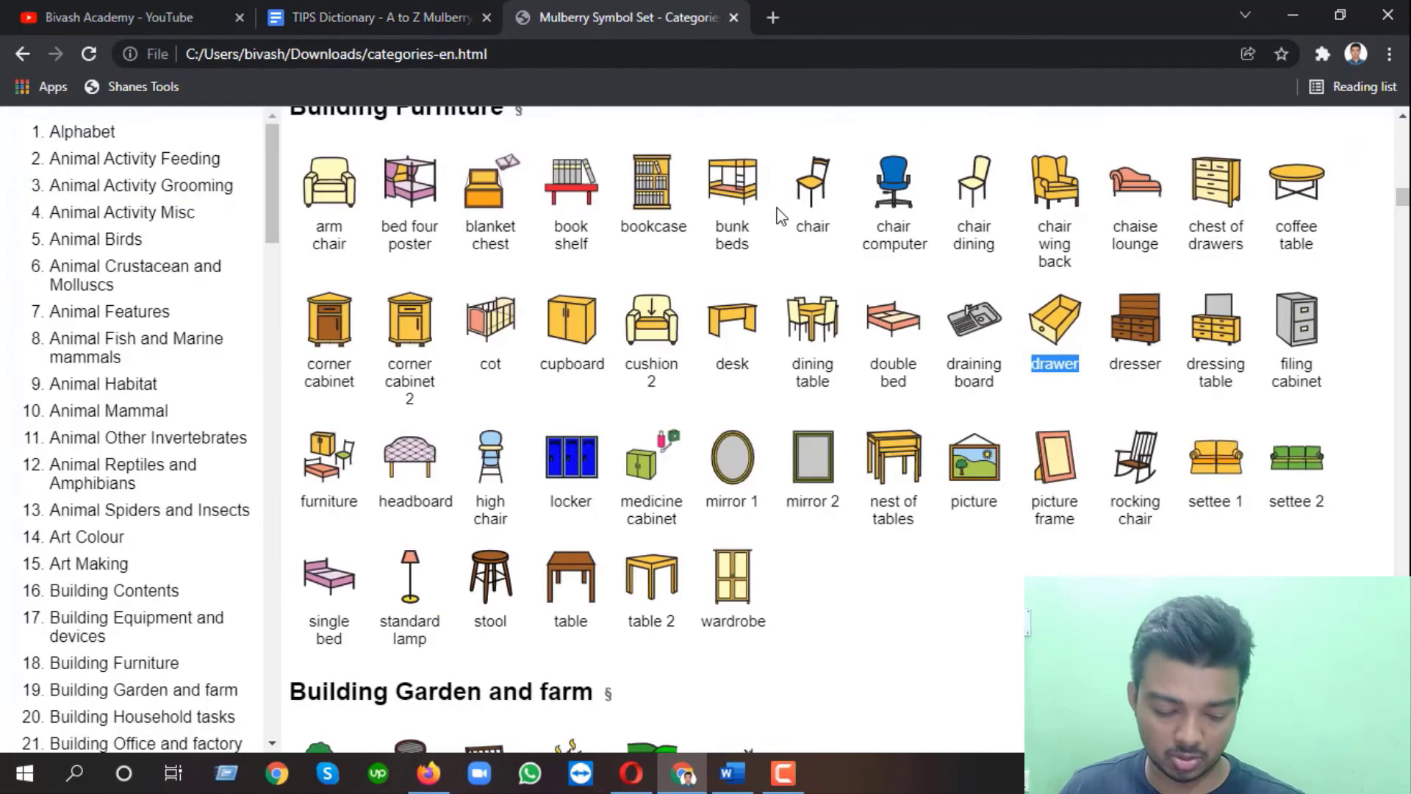
pyautogui.hotkey('ctrl', 'c')
pyautogui.click(353, 17)
pyautogui.click(731, 488)
pyautogui.hotkey('ctrl', 'v')
# Copy the dresser image from Building Furniture and paste it into the last cell of the double bed row.
pyautogui.click(638, 16)
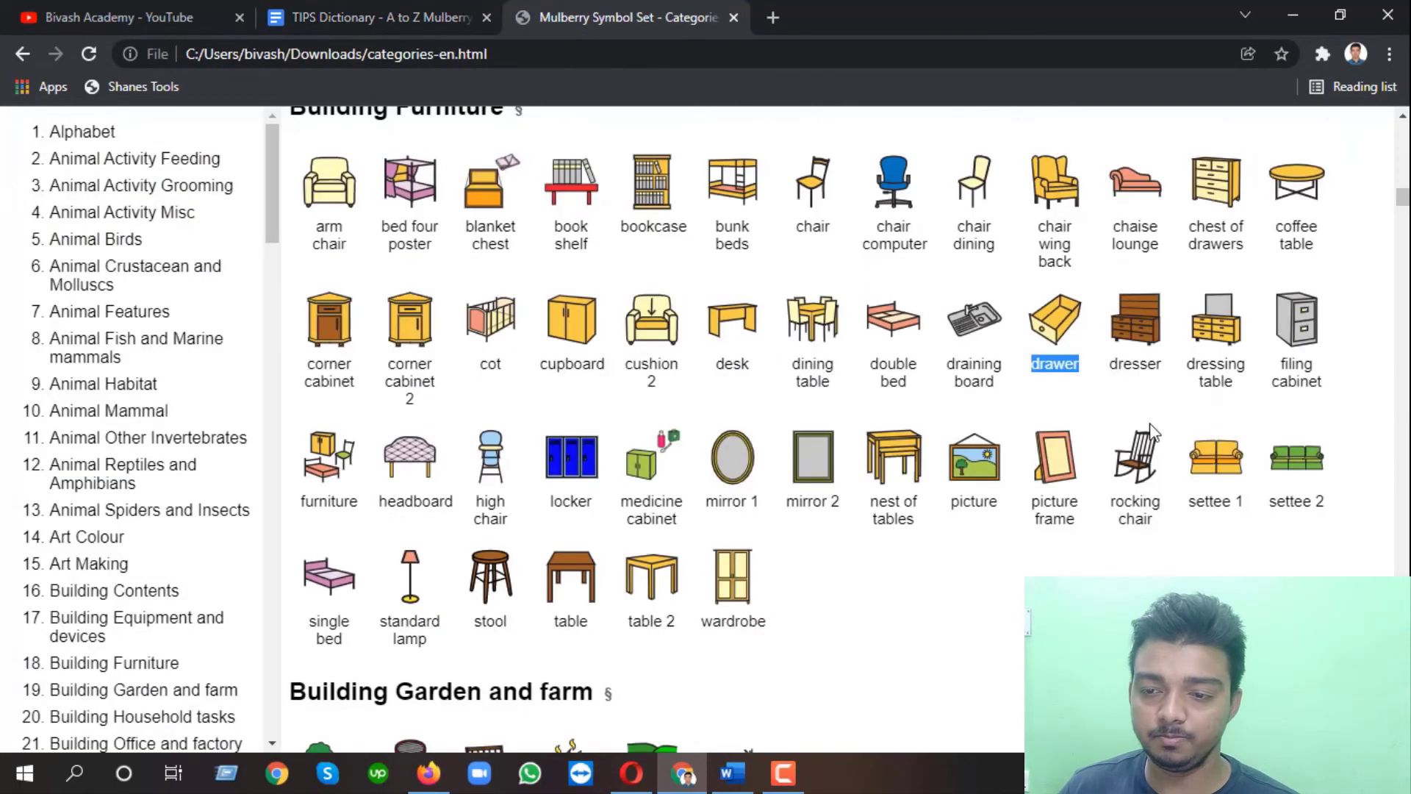
pyautogui.moveTo(1110, 363); pyautogui.dragTo(1162, 365)
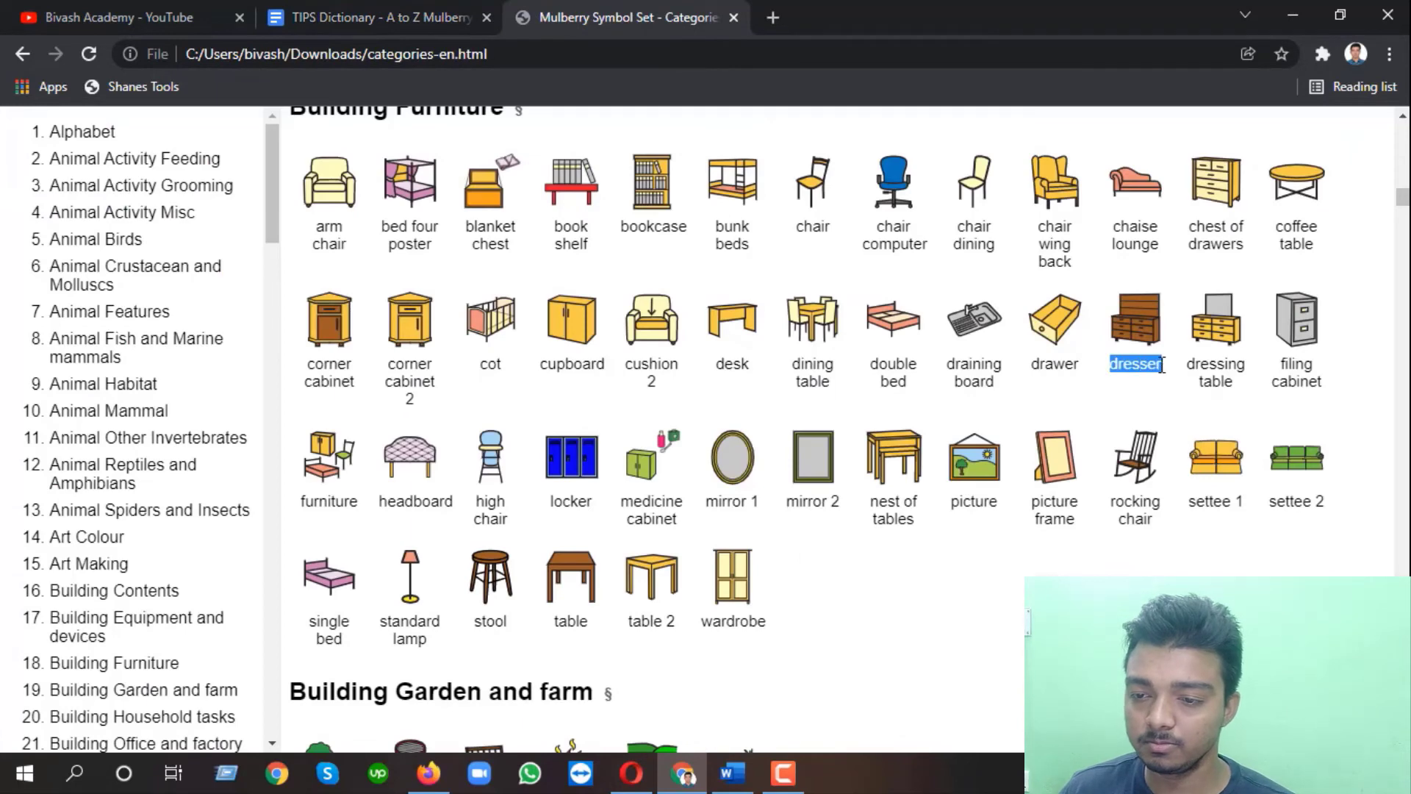
pyautogui.rightClick(1138, 333)
pyautogui.click(1183, 384)
pyautogui.click(367, 16)
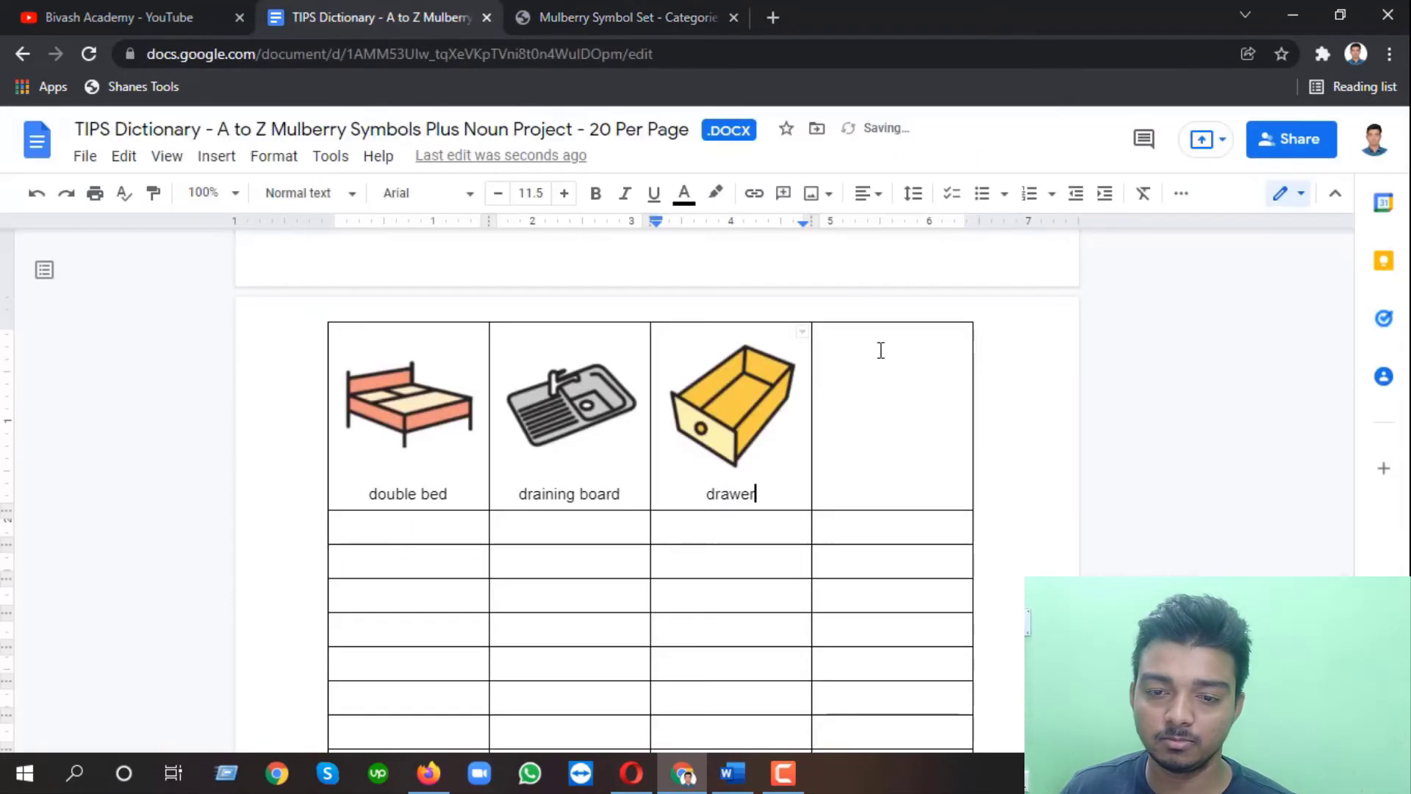
pyautogui.click(865, 415)
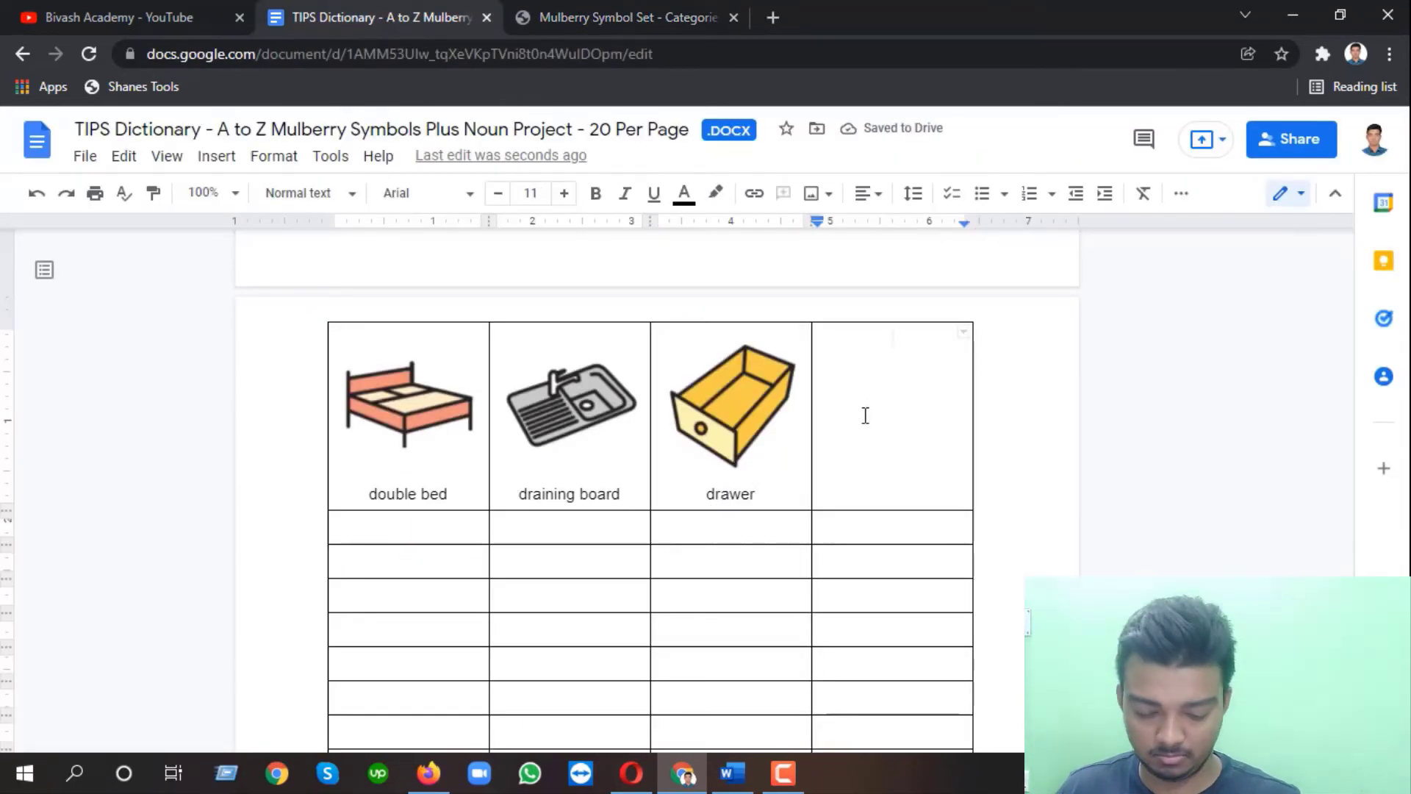
pyautogui.hotkey('ctrl', 'v')
# Copy the caption "dresser" from the symbol page and paste it under the dresser image in Google Docs.
pyautogui.hotkey('ctrl', 'Tab')
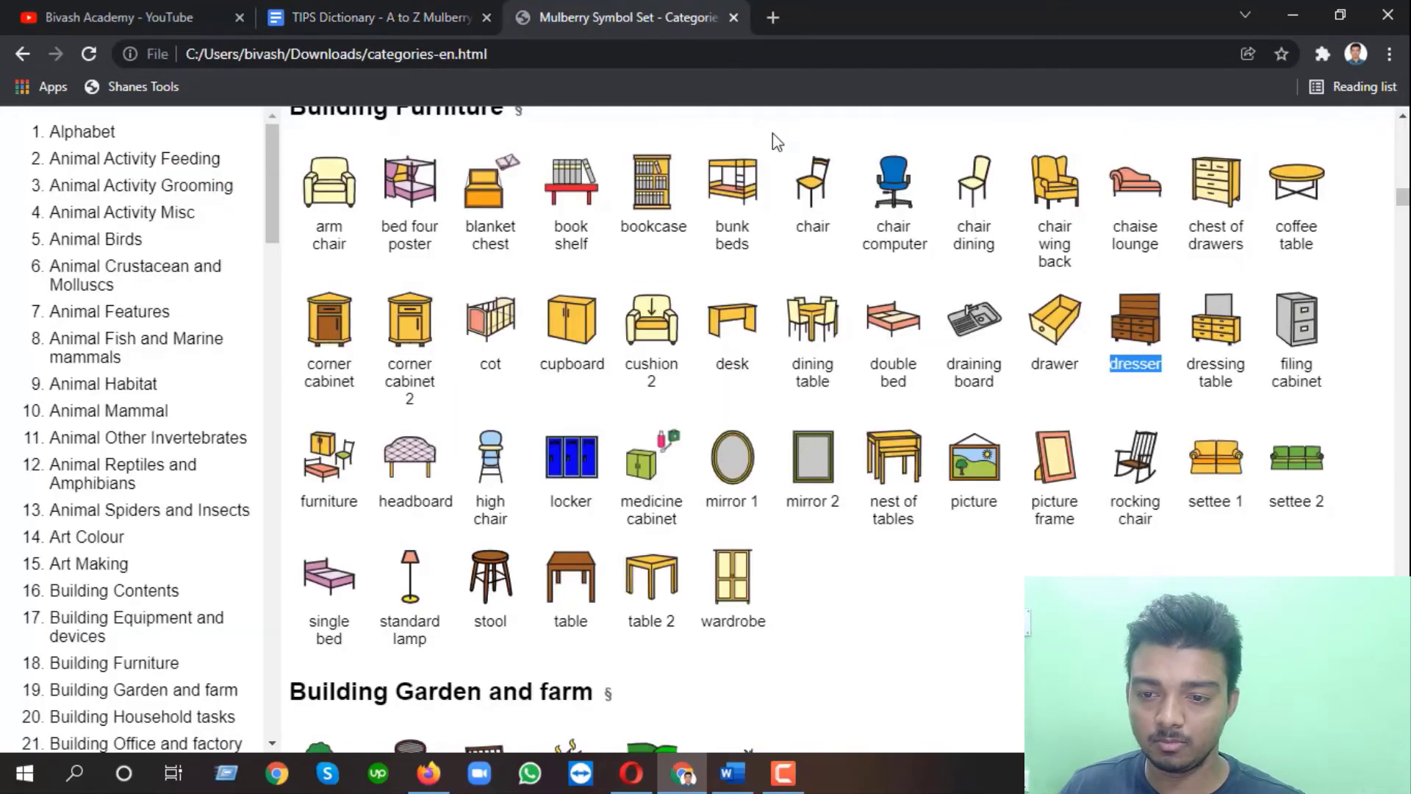
pyautogui.click(380, 13)
pyautogui.hotkey('ctrl', 'v')
# Copy the dressing table image from Building Furniture and paste it into the cell below double bed, adding a caption line.
pyautogui.click(691, 29)
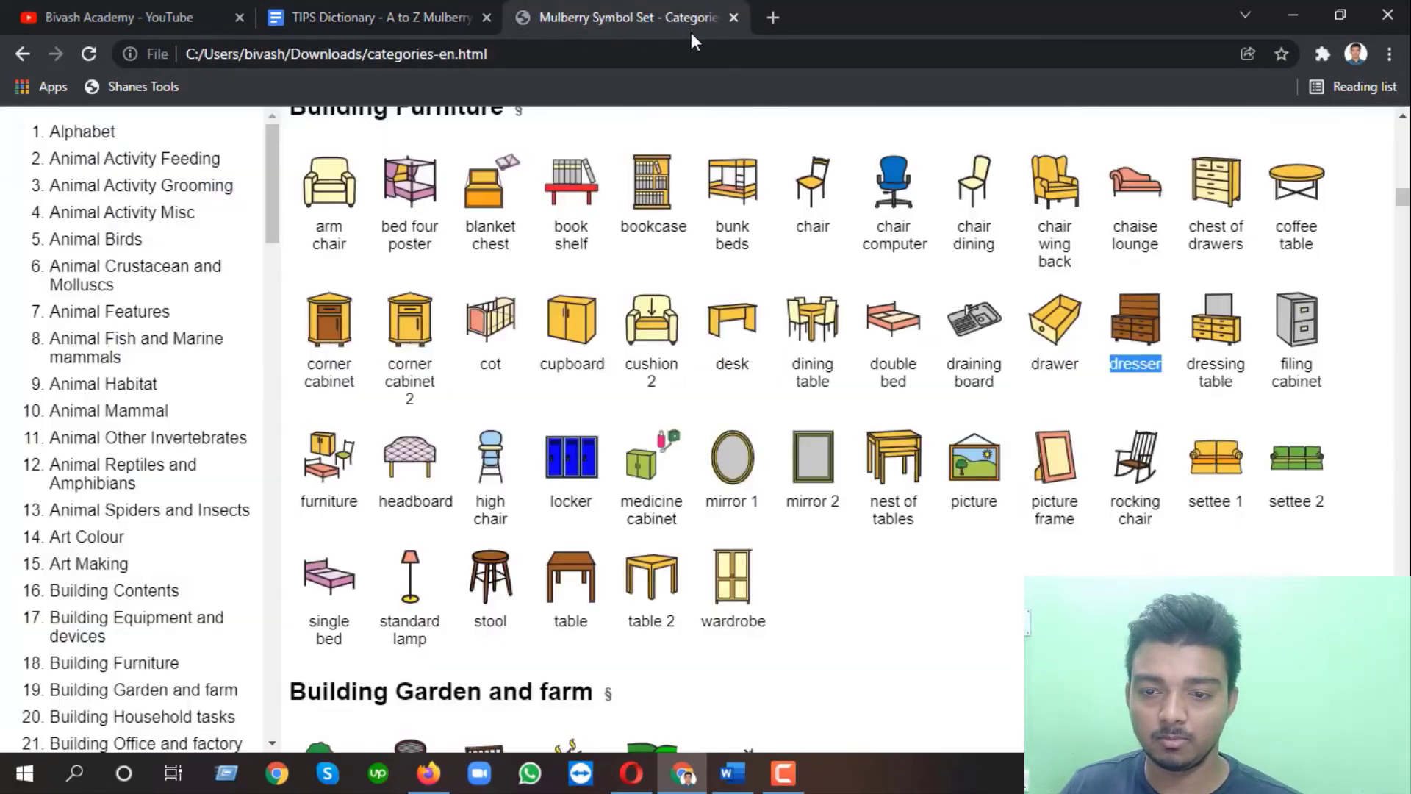
pyautogui.moveTo(1189, 364); pyautogui.dragTo(1242, 386)
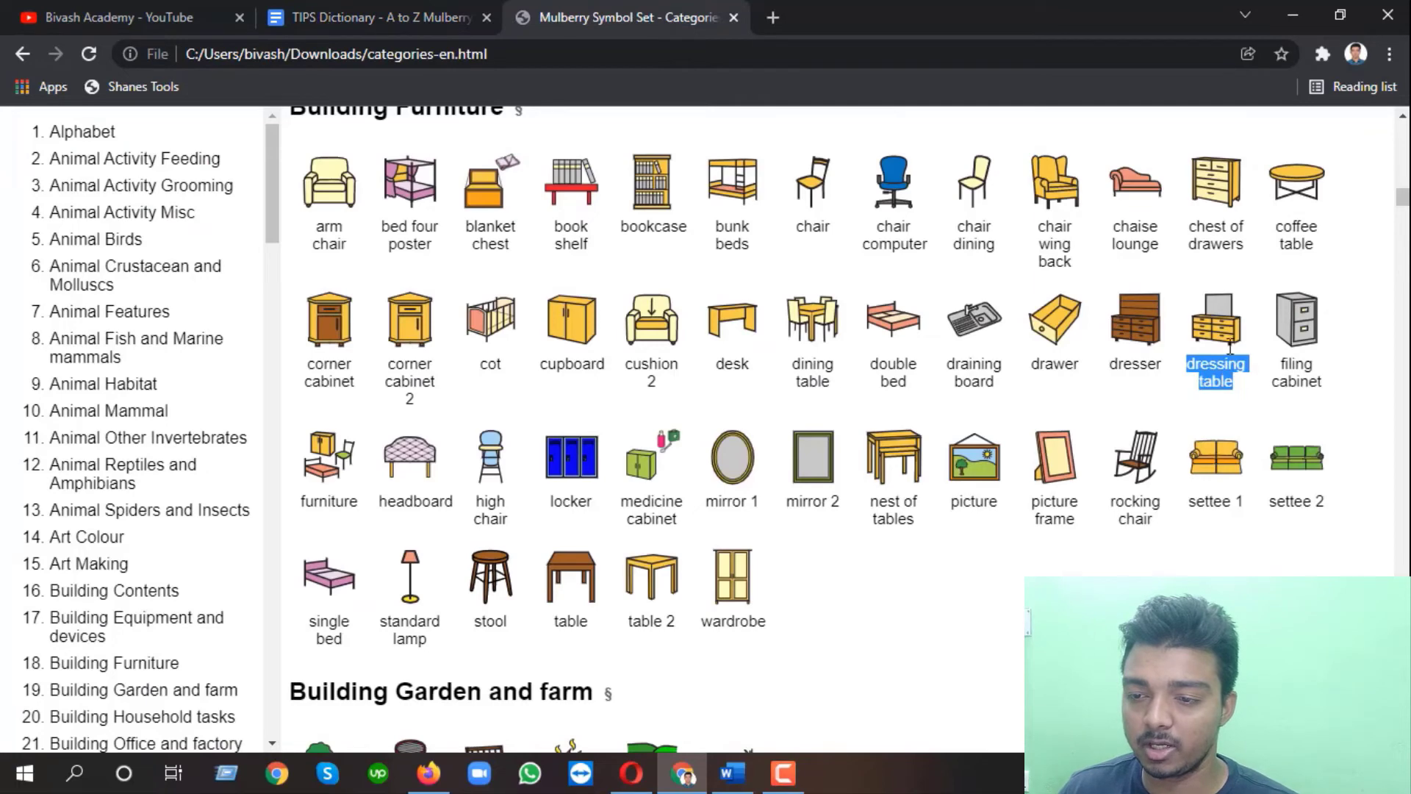
pyautogui.rightClick(1219, 315)
pyautogui.click(1275, 376)
pyautogui.click(379, 16)
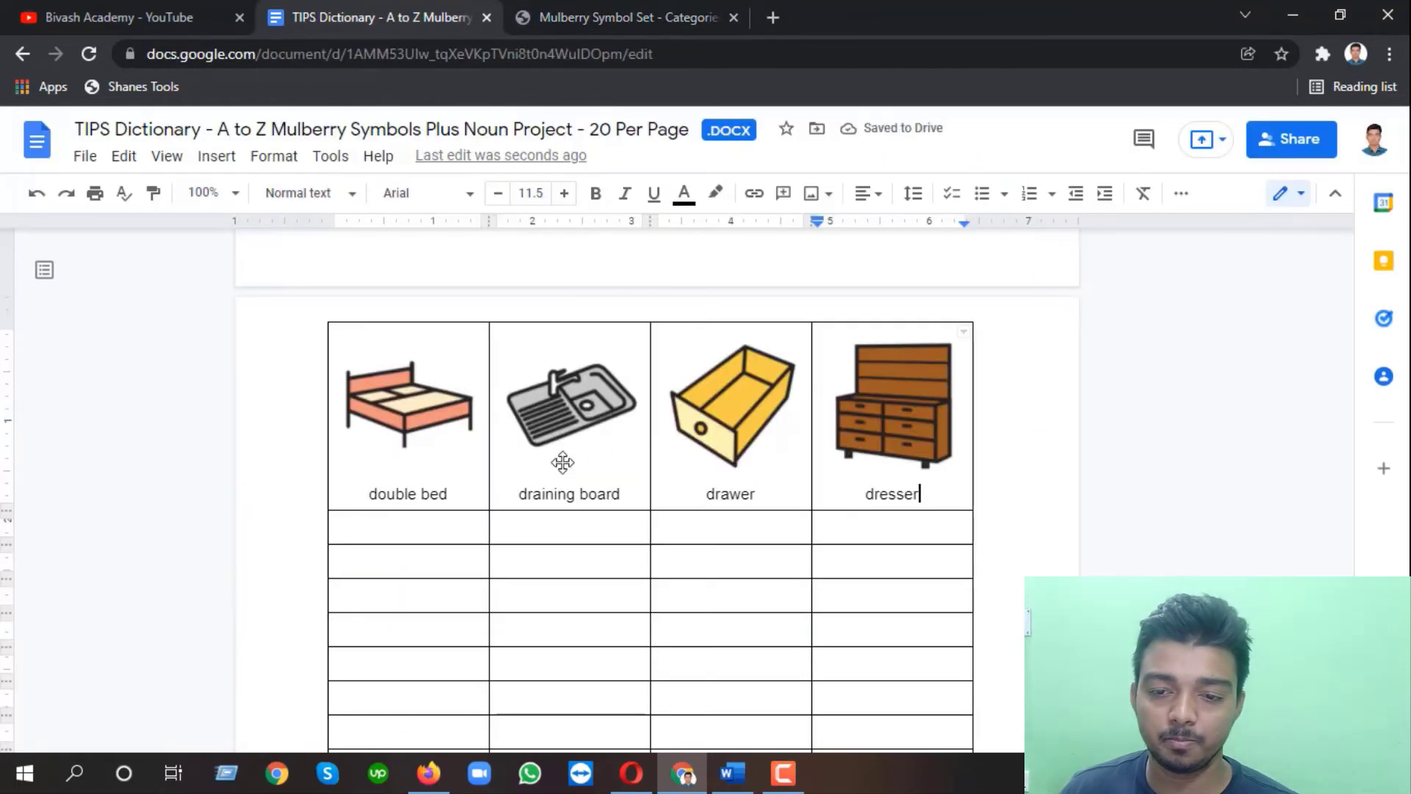
pyautogui.click(418, 522)
pyautogui.scroll(-6, 435, 478)
pyautogui.scroll(3, 437, 445)
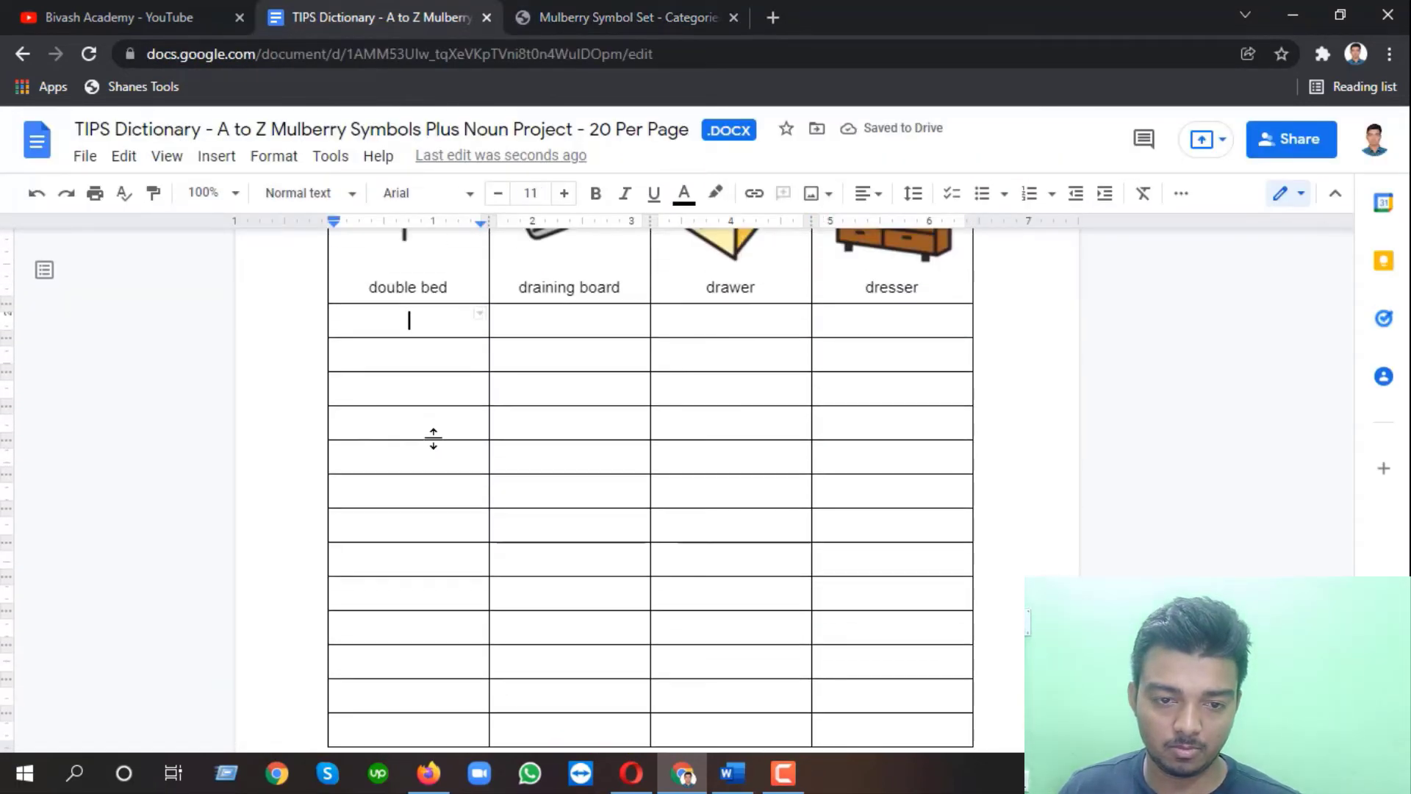
pyautogui.hotkey('ctrl', 'v')
pyautogui.press('Return')
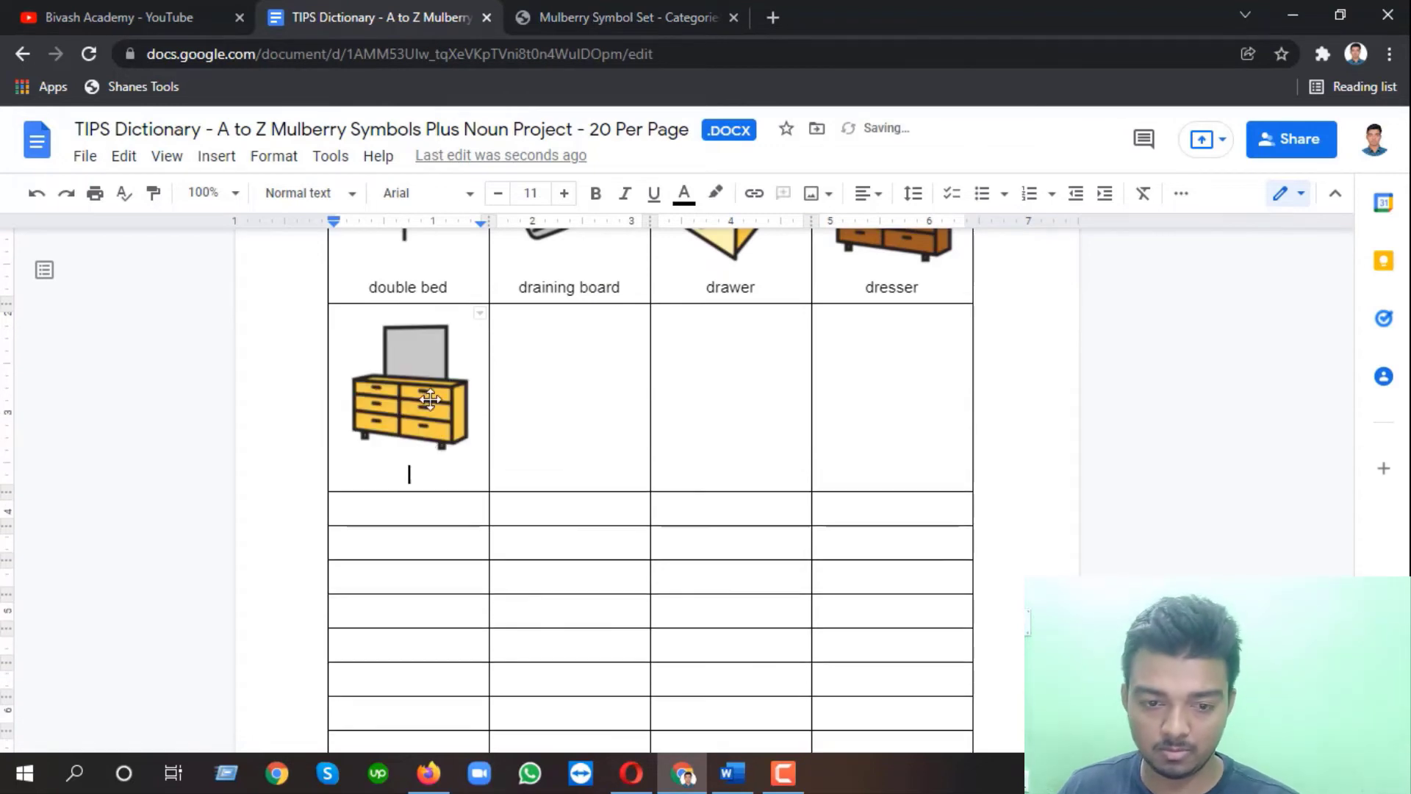
# Copy the caption "dressing table" and paste it under its image in Google Docs, then return to the symbol page.
pyautogui.click(623, 17)
pyautogui.click(382, 16)
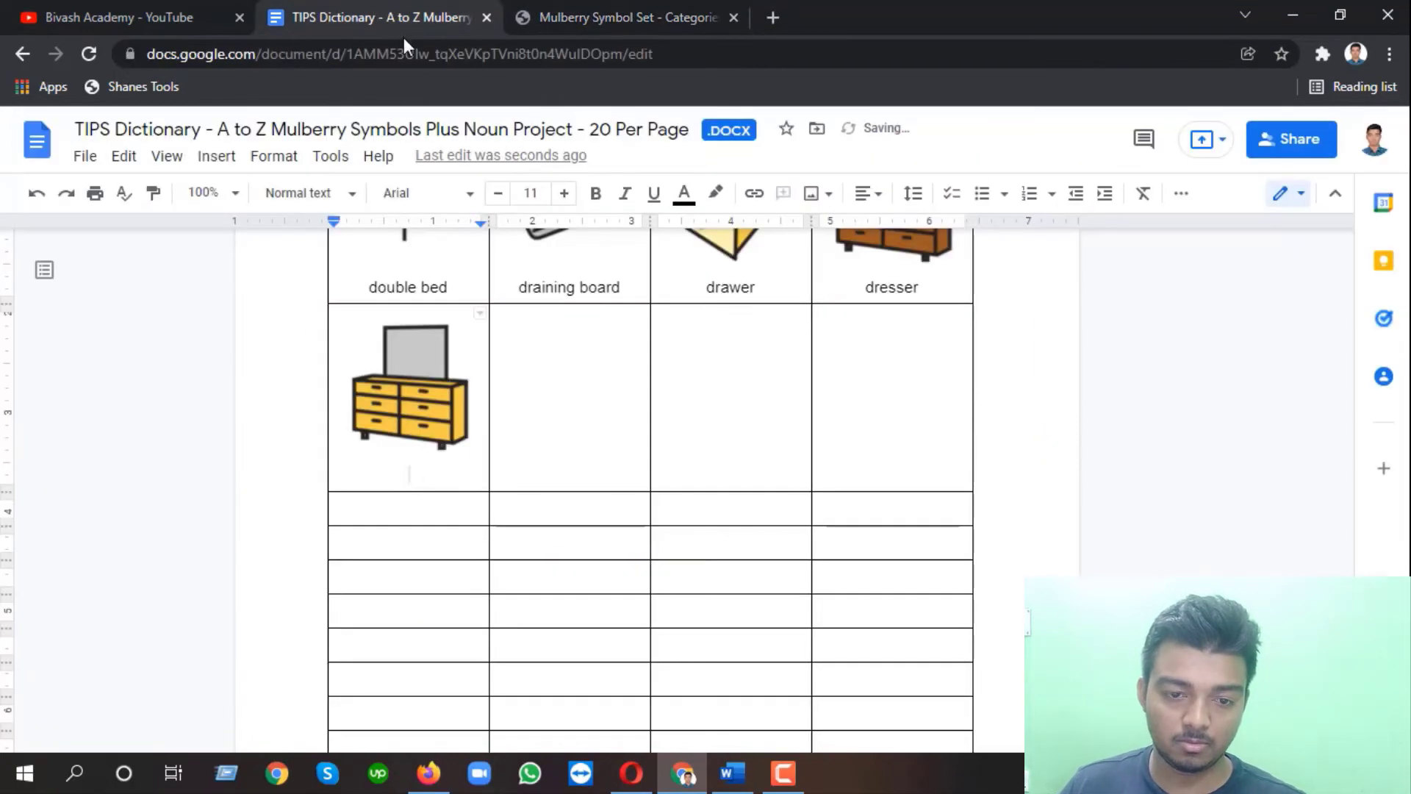
pyautogui.hotkey('ctrl', 'v')
pyautogui.click(624, 17)
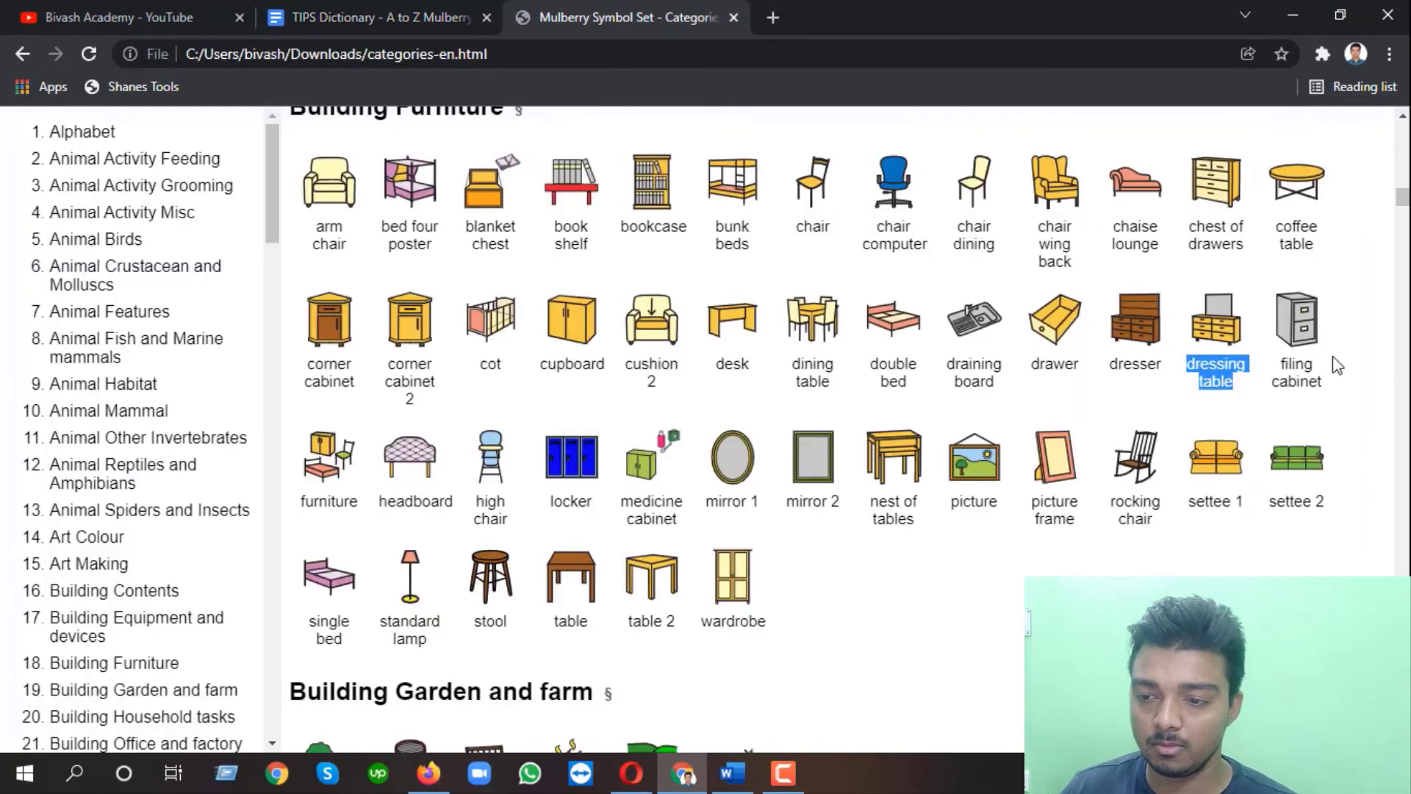
# Find the next D symbol, under Building Household tasks, and paste the dust image into the Google Docs cell after dressing table.
pyautogui.scroll(-5, 808, 382)
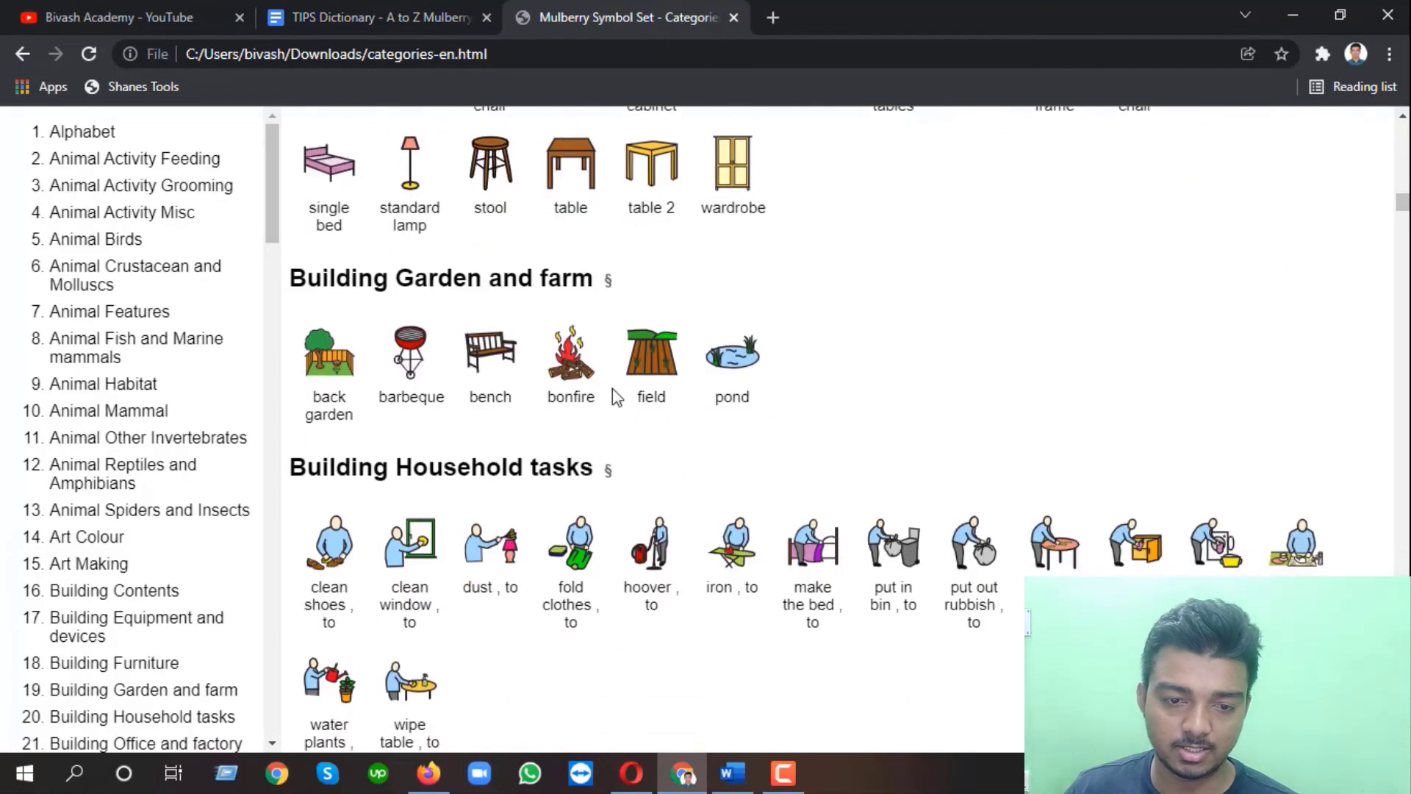
pyautogui.moveTo(321, 280); pyautogui.dragTo(601, 280)
pyautogui.scroll(-1, 575, 310)
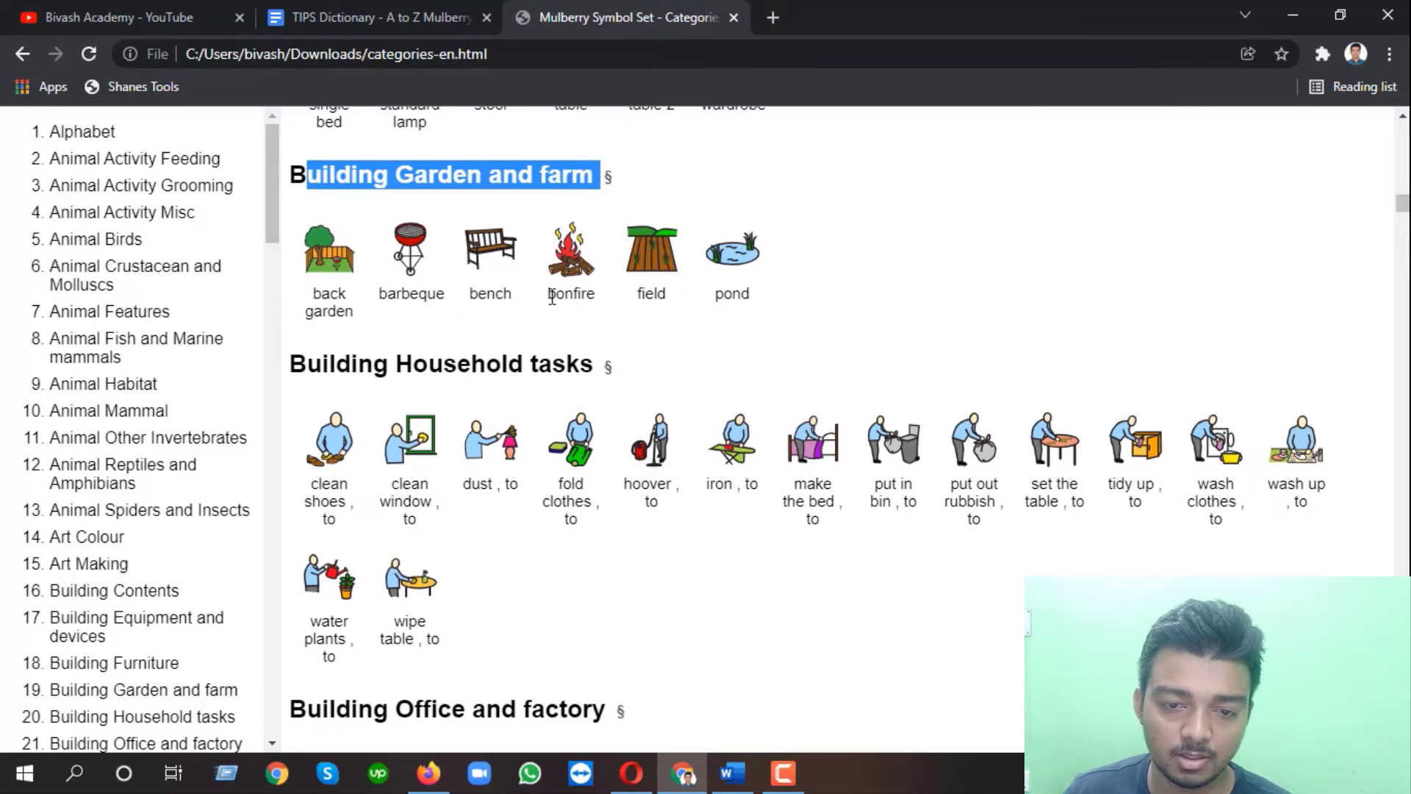
pyautogui.scroll(-3, 671, 287)
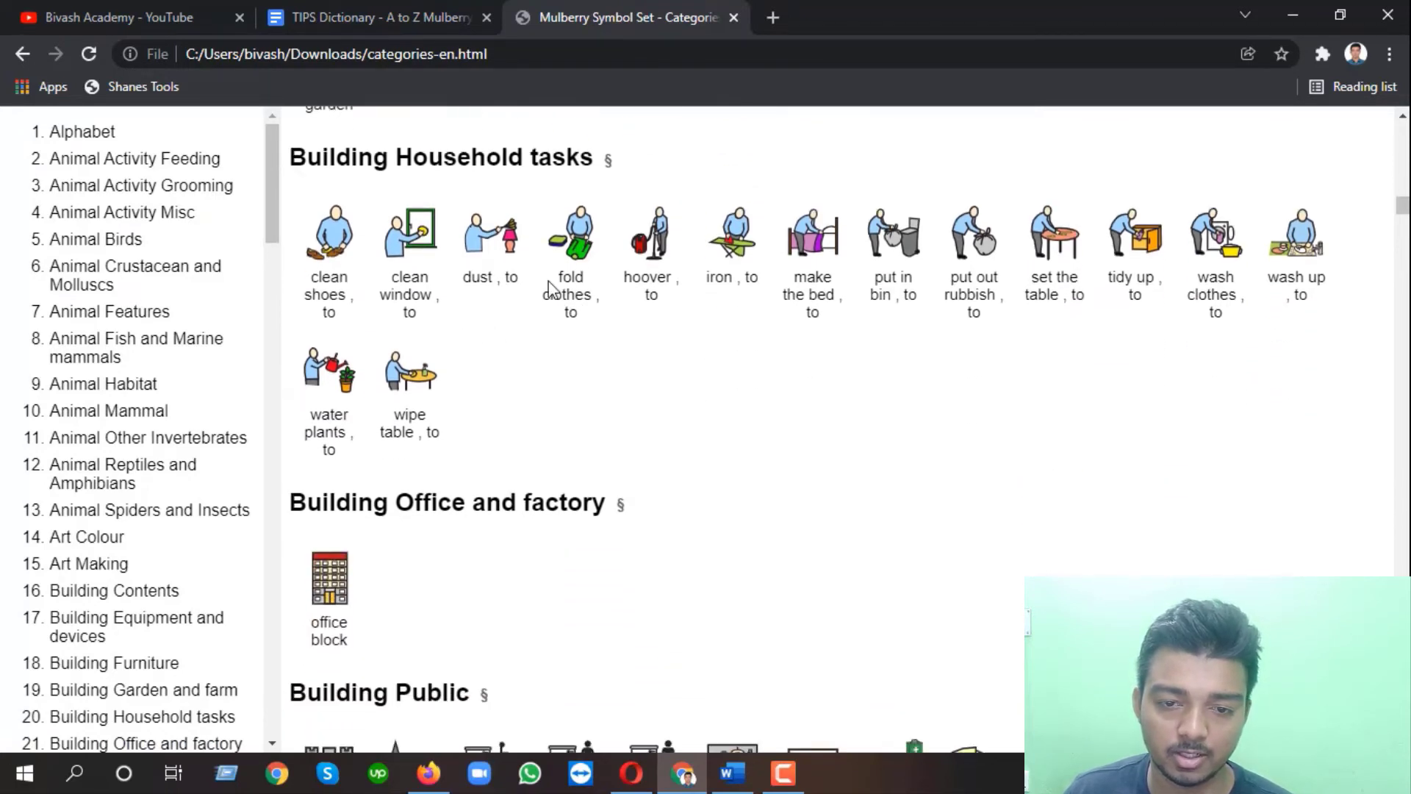
pyautogui.moveTo(560, 275); pyautogui.dragTo(575, 301)
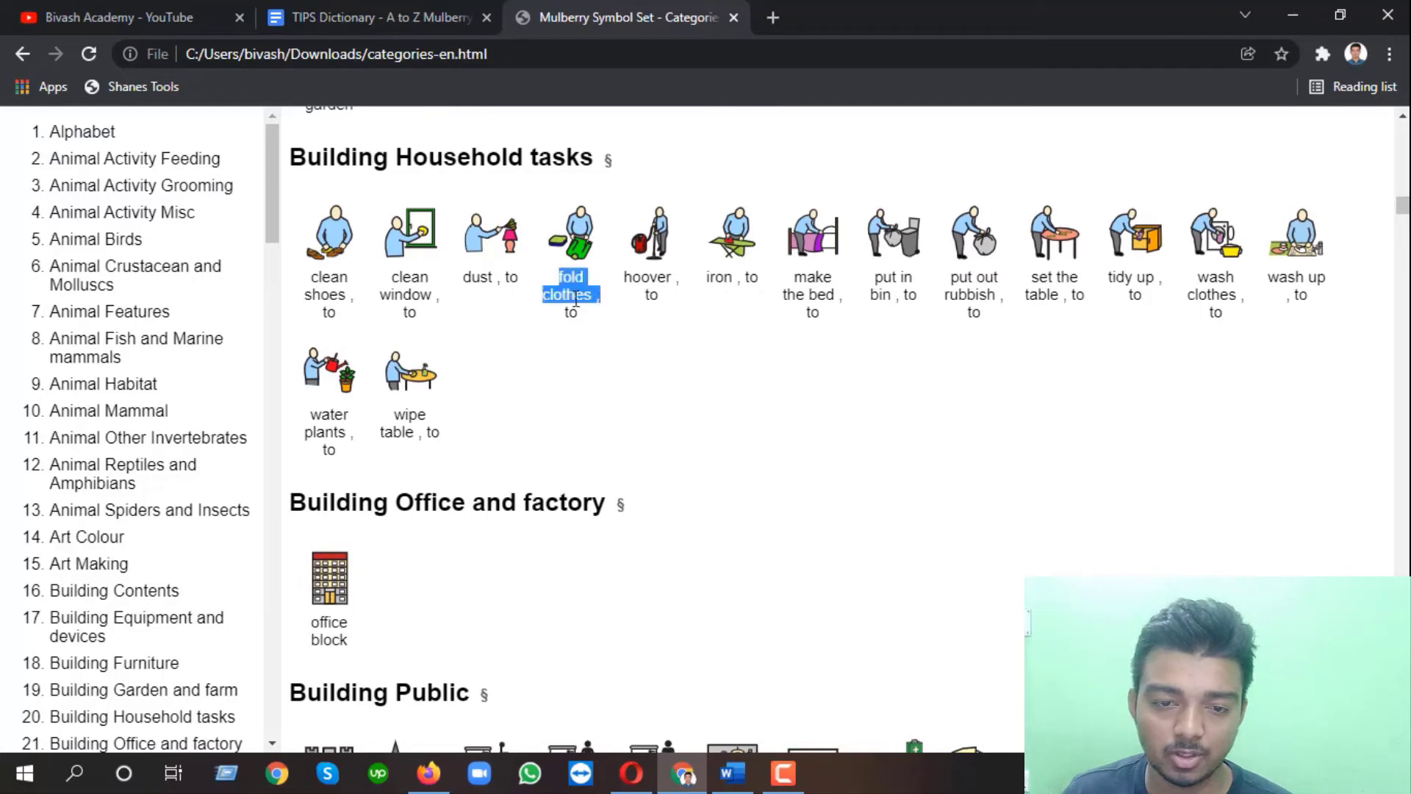
pyautogui.moveTo(463, 277); pyautogui.dragTo(526, 286)
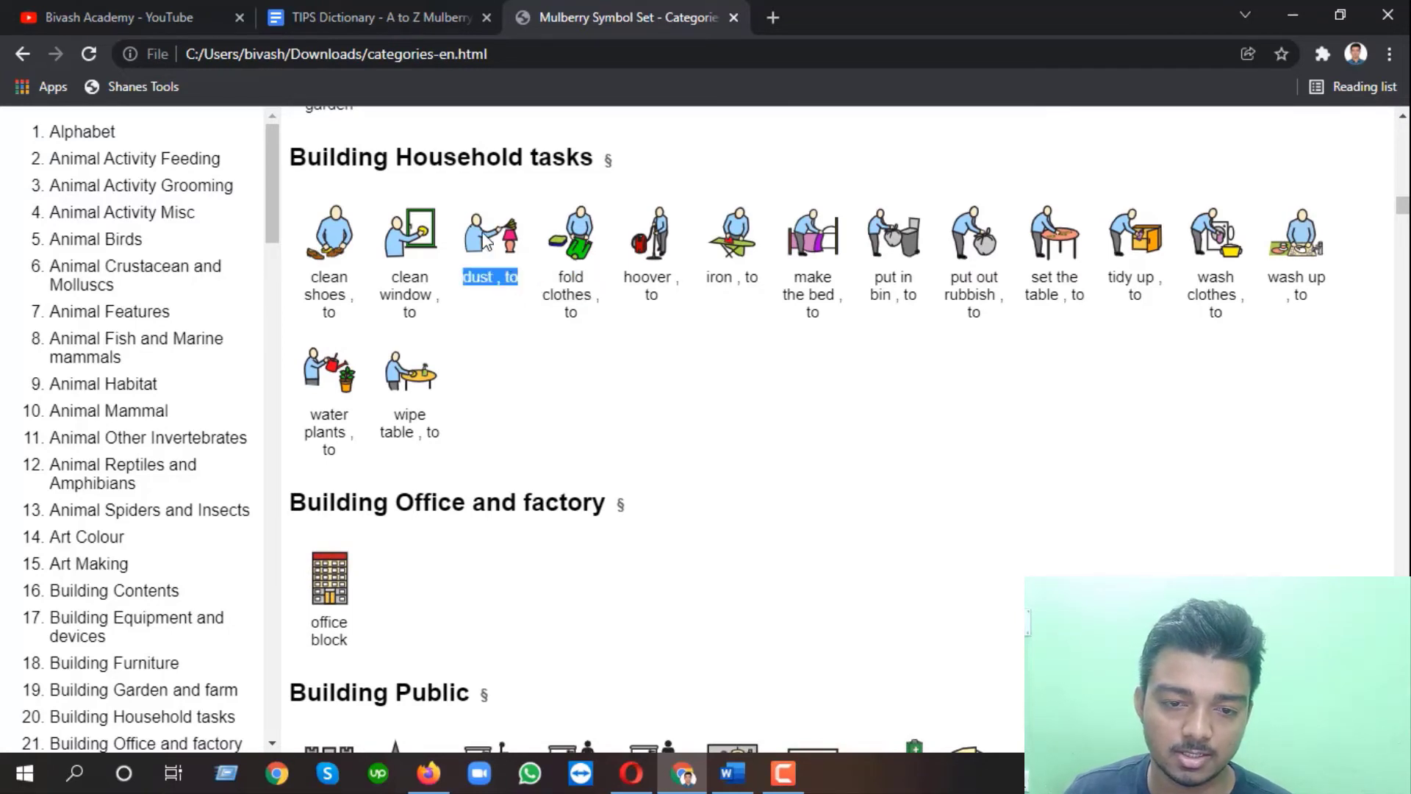
pyautogui.rightClick(485, 242)
pyautogui.click(539, 303)
pyautogui.click(377, 17)
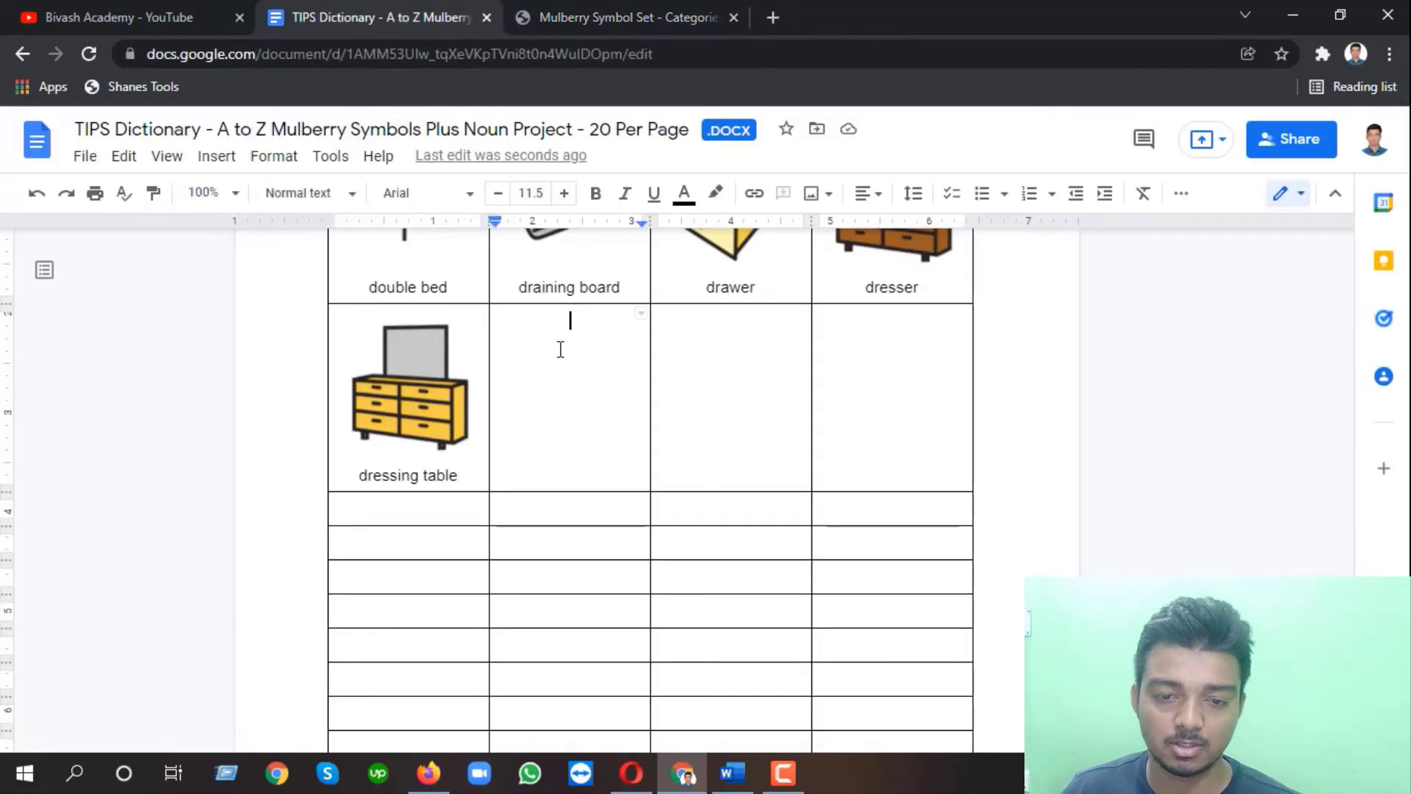
pyautogui.hotkey('ctrl', 'v')
# Copy the caption "dust , to" from the symbol page and paste it under the dust image in Google Docs.
pyautogui.click(580, 17)
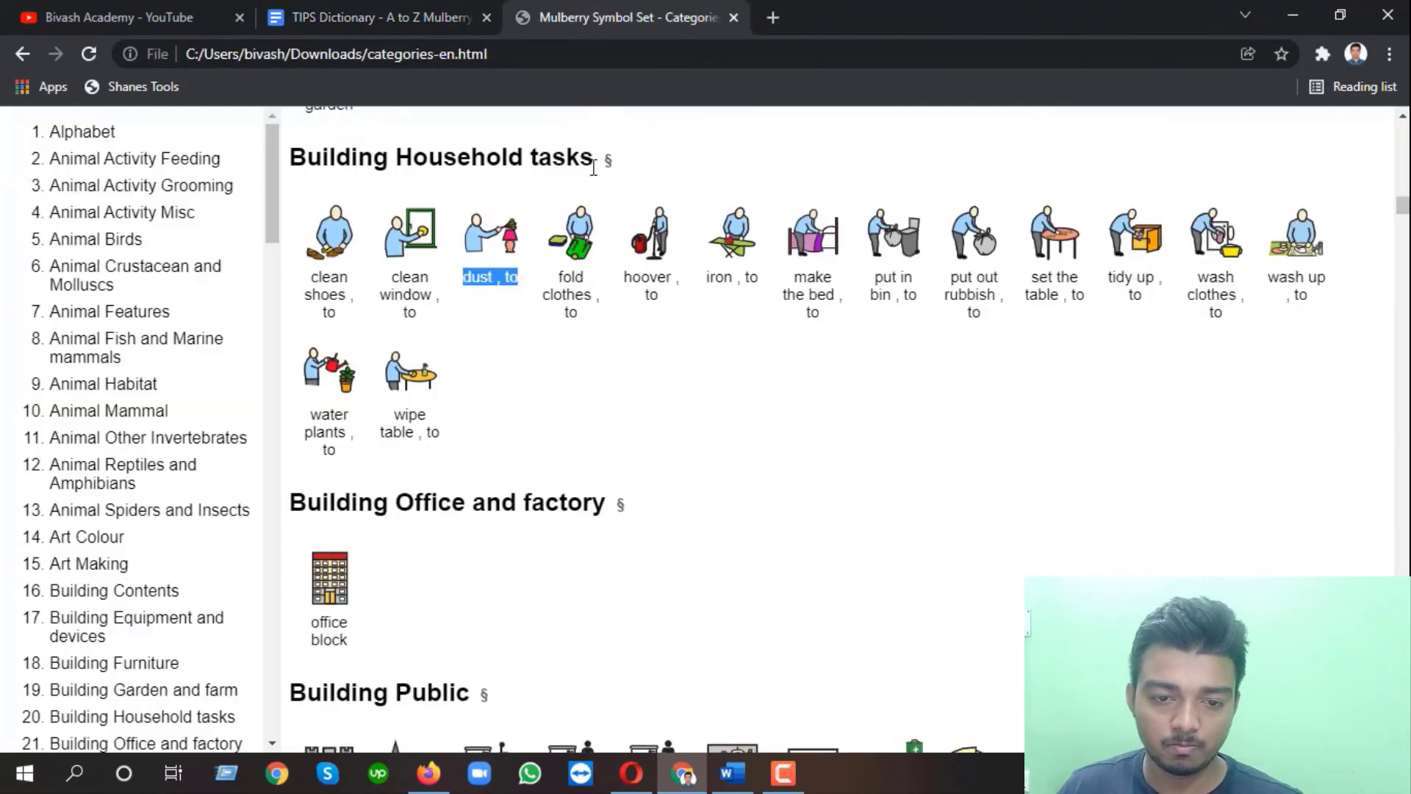
pyautogui.hotkey('ctrl', 'c')
pyautogui.click(331, 11)
pyautogui.hotkey('ctrl', 'v')
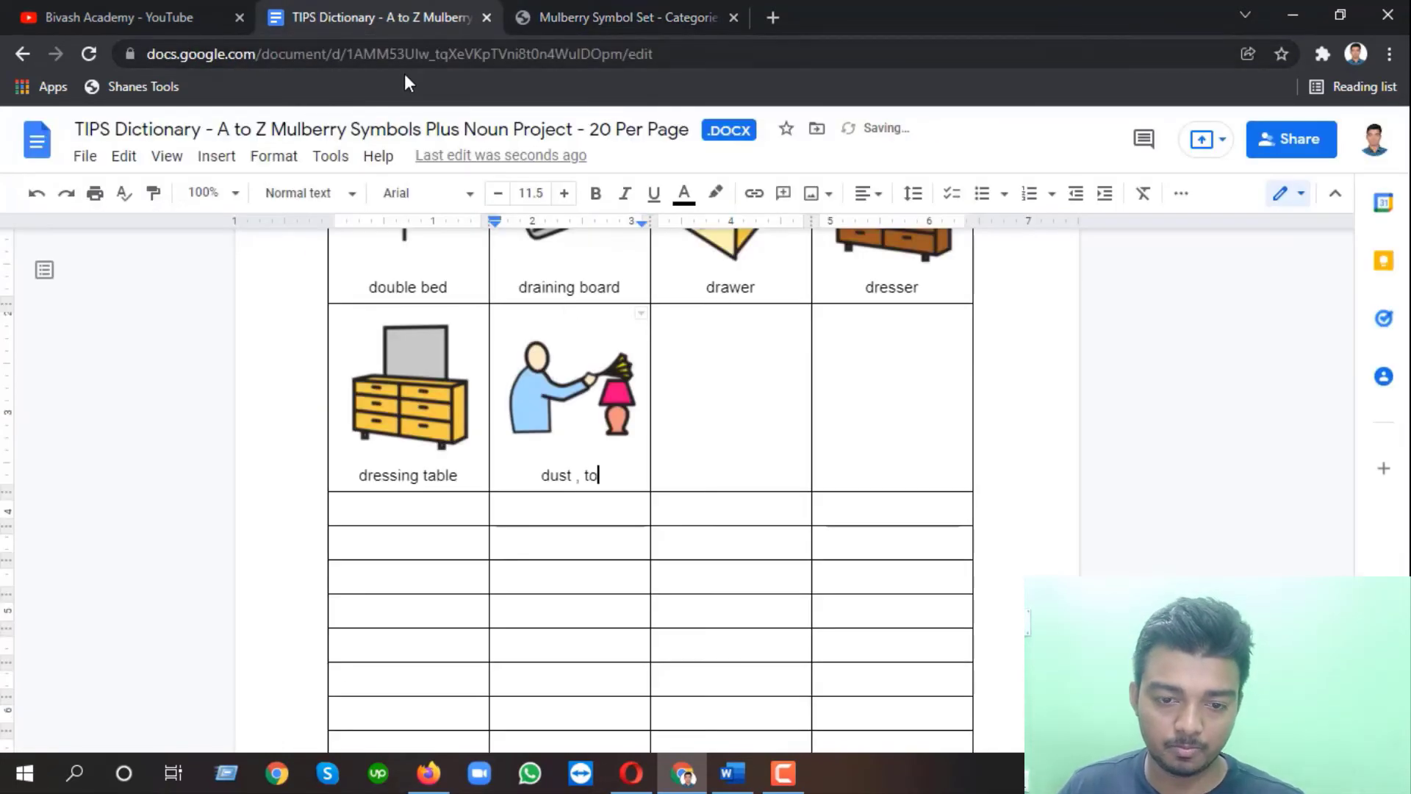
# Look over the next building categories on the symbol page and check the D table's entries and remaining empty rows in Google Docs.
pyautogui.click(554, 14)
pyautogui.scroll(-4, 526, 332)
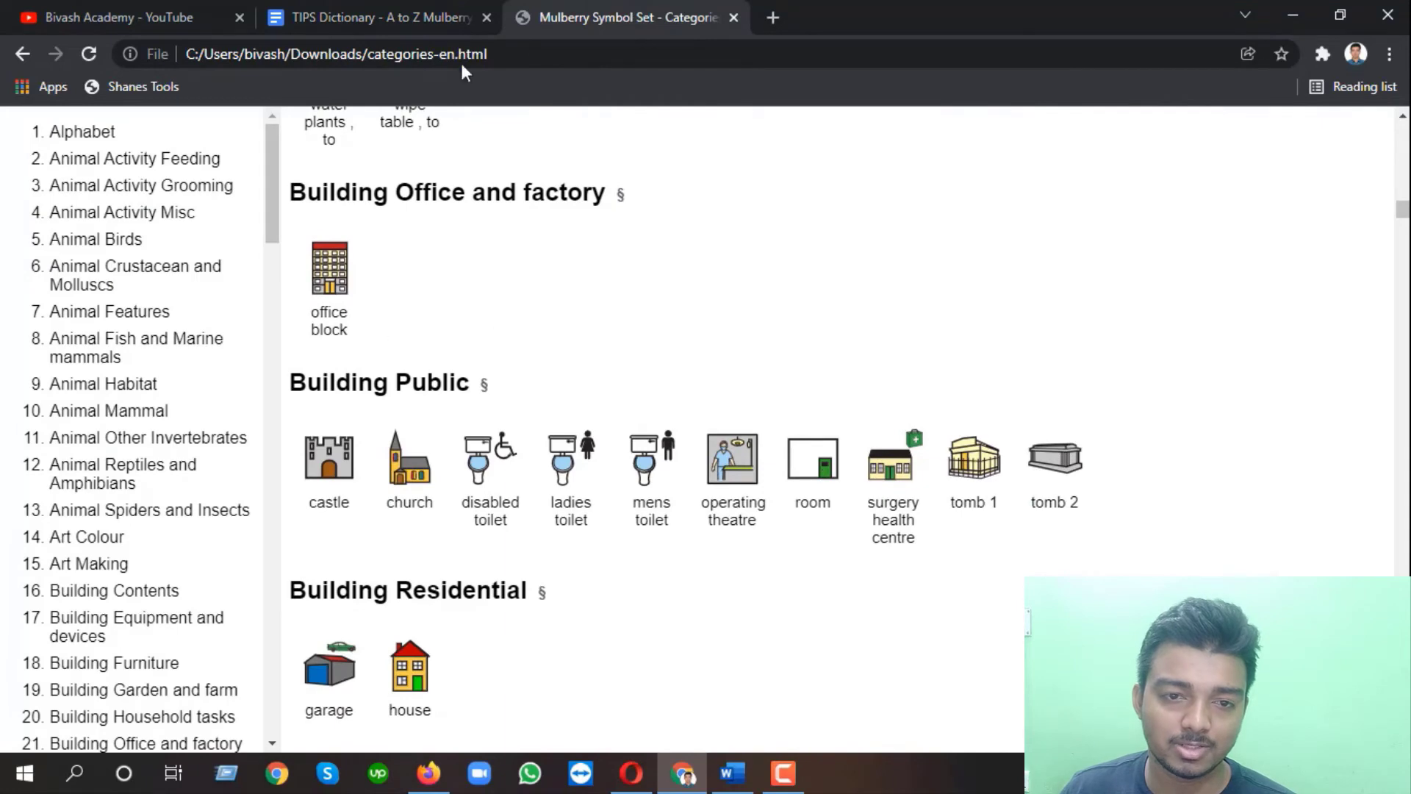
pyautogui.scroll(3, 519, 269)
pyautogui.click(382, 17)
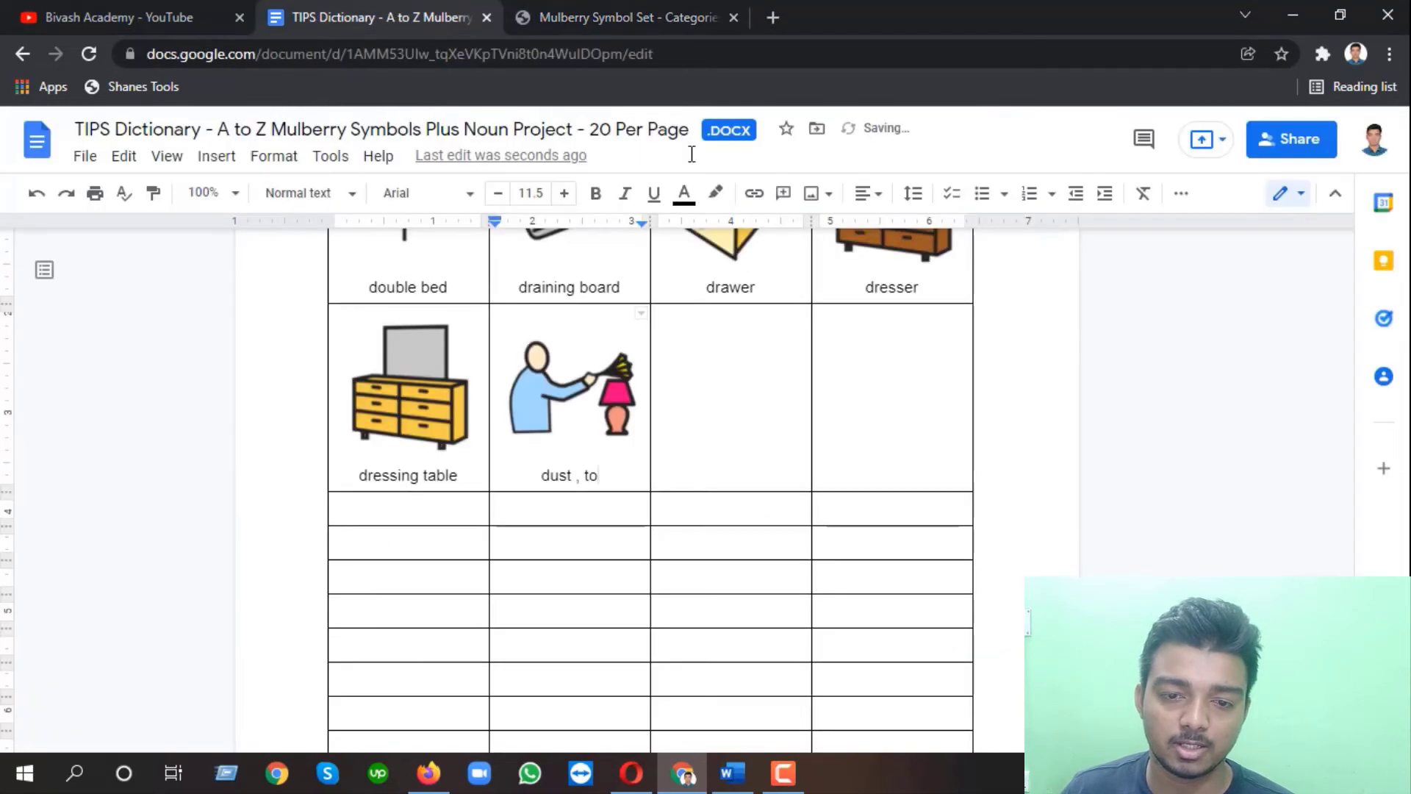
pyautogui.click(577, 397)
pyautogui.click(423, 474)
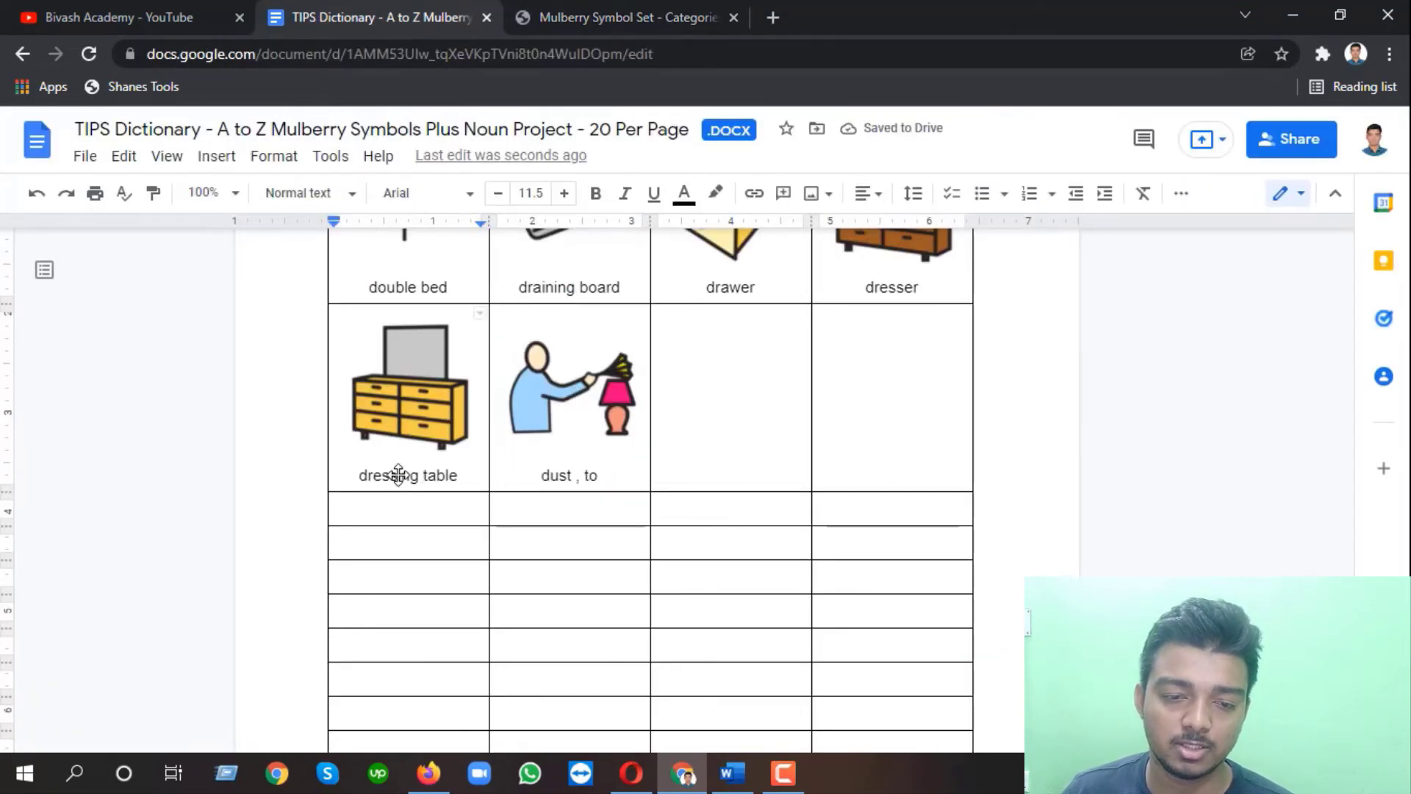
pyautogui.click(400, 474)
pyautogui.click(419, 445)
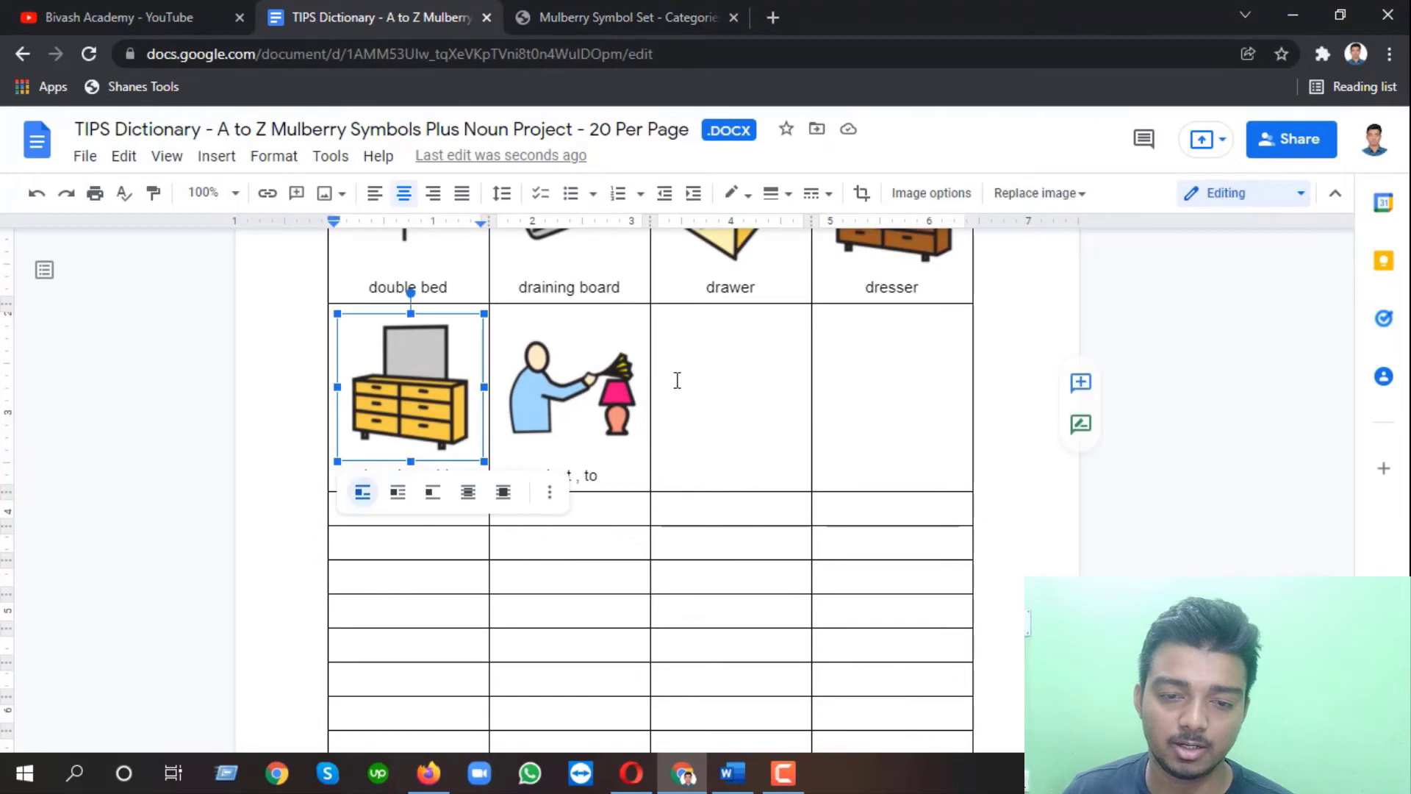
pyautogui.click(765, 377)
pyautogui.click(515, 7)
pyautogui.scroll(-1, 551, 353)
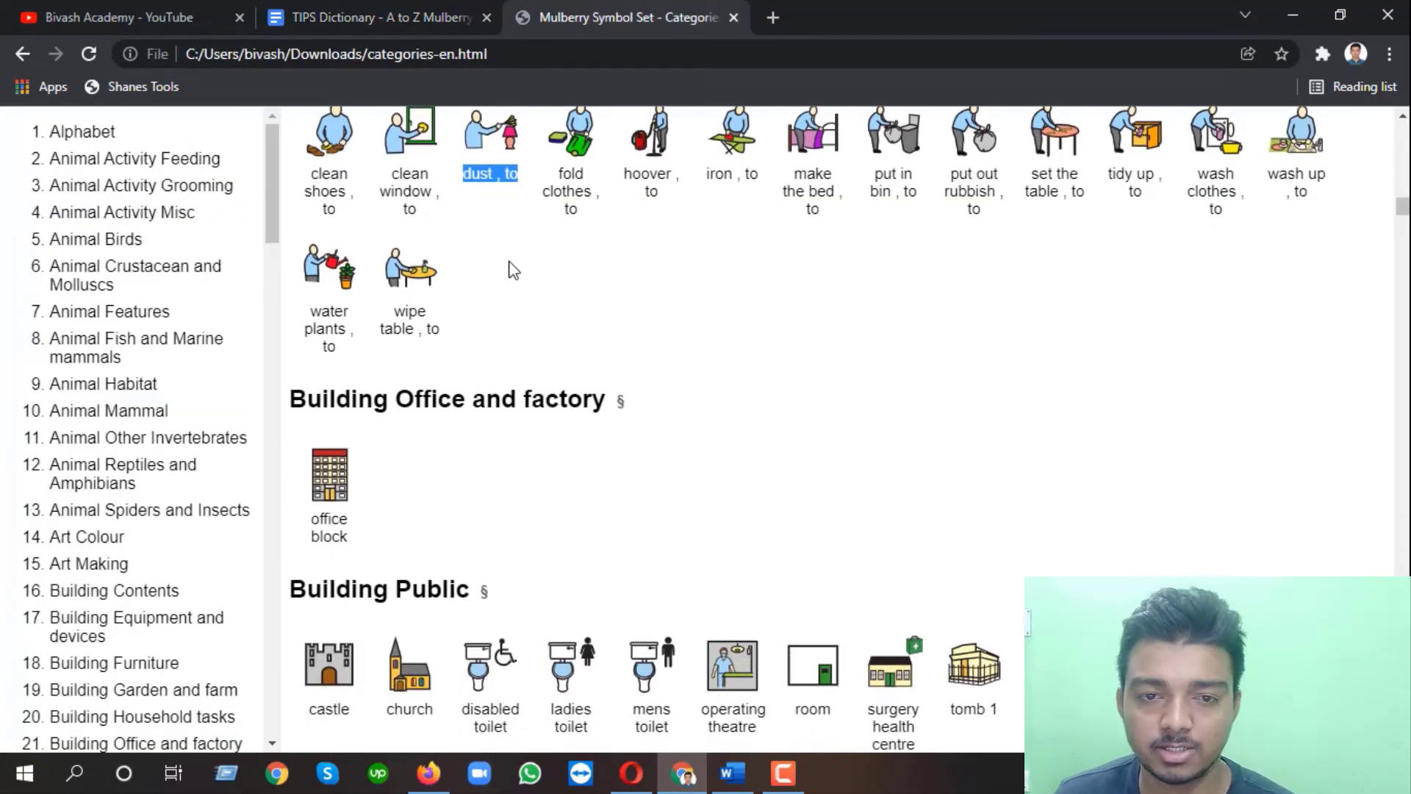
pyautogui.click(422, 10)
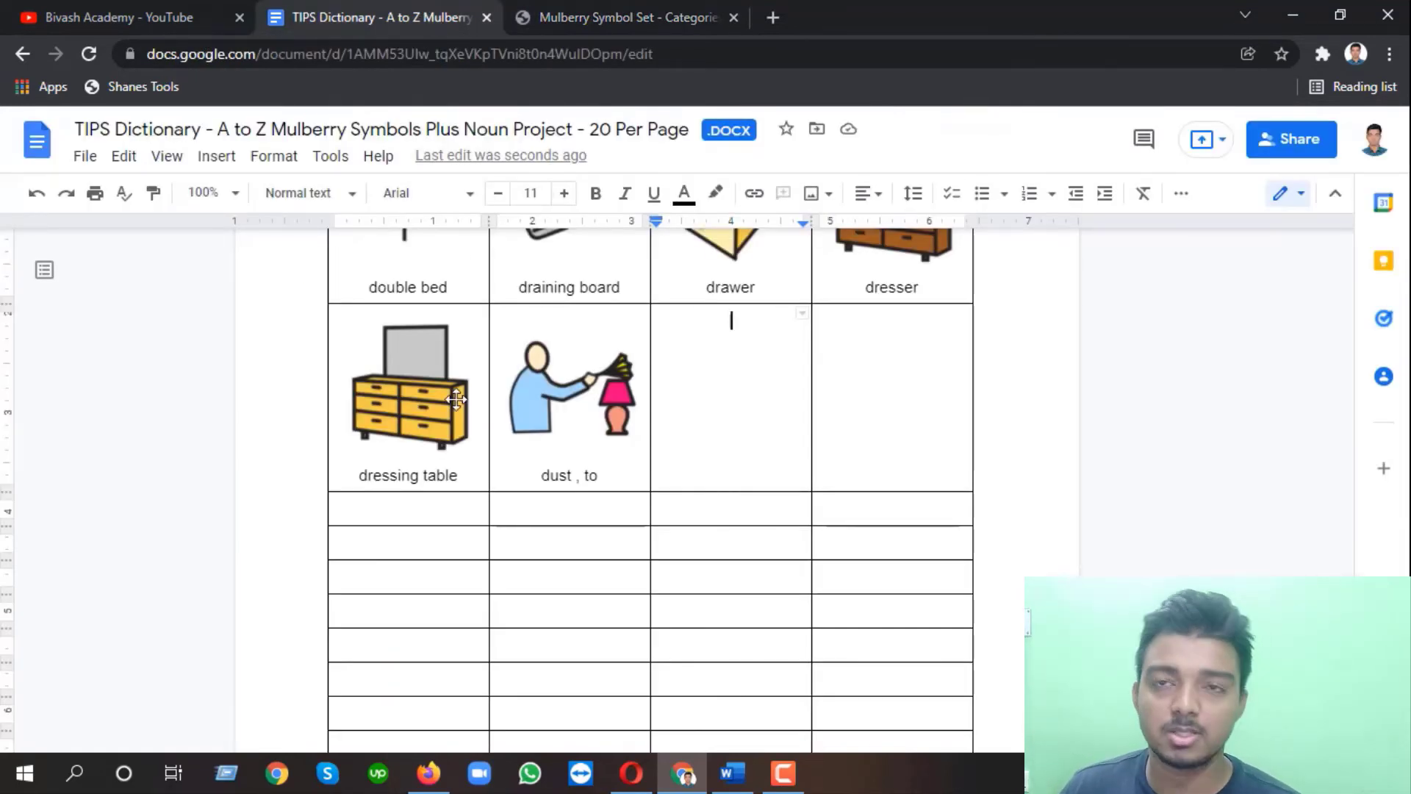
pyautogui.scroll(-3, 471, 402)
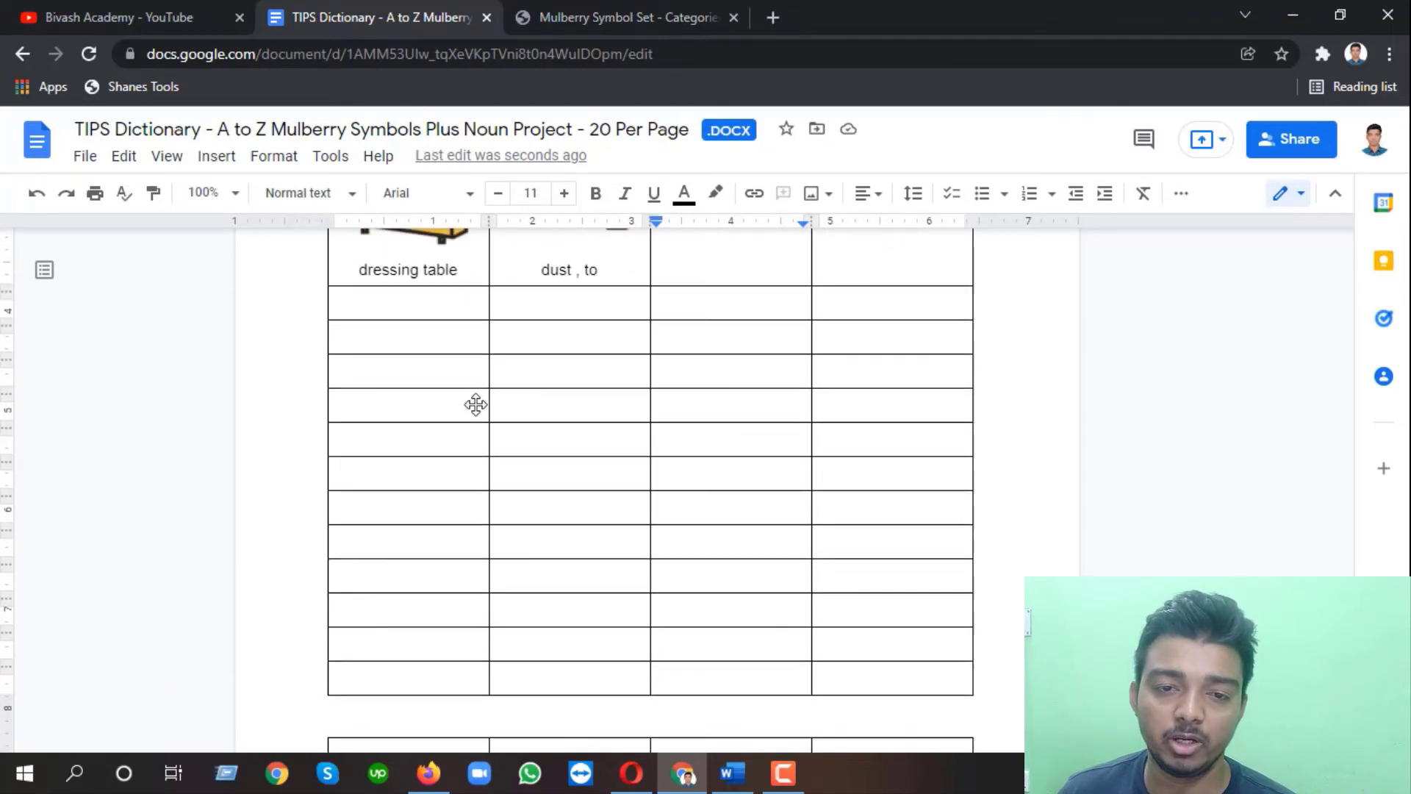
pyautogui.scroll(1, 496, 404)
pyautogui.scroll(-3, 551, 514)
pyautogui.scroll(3, 596, 599)
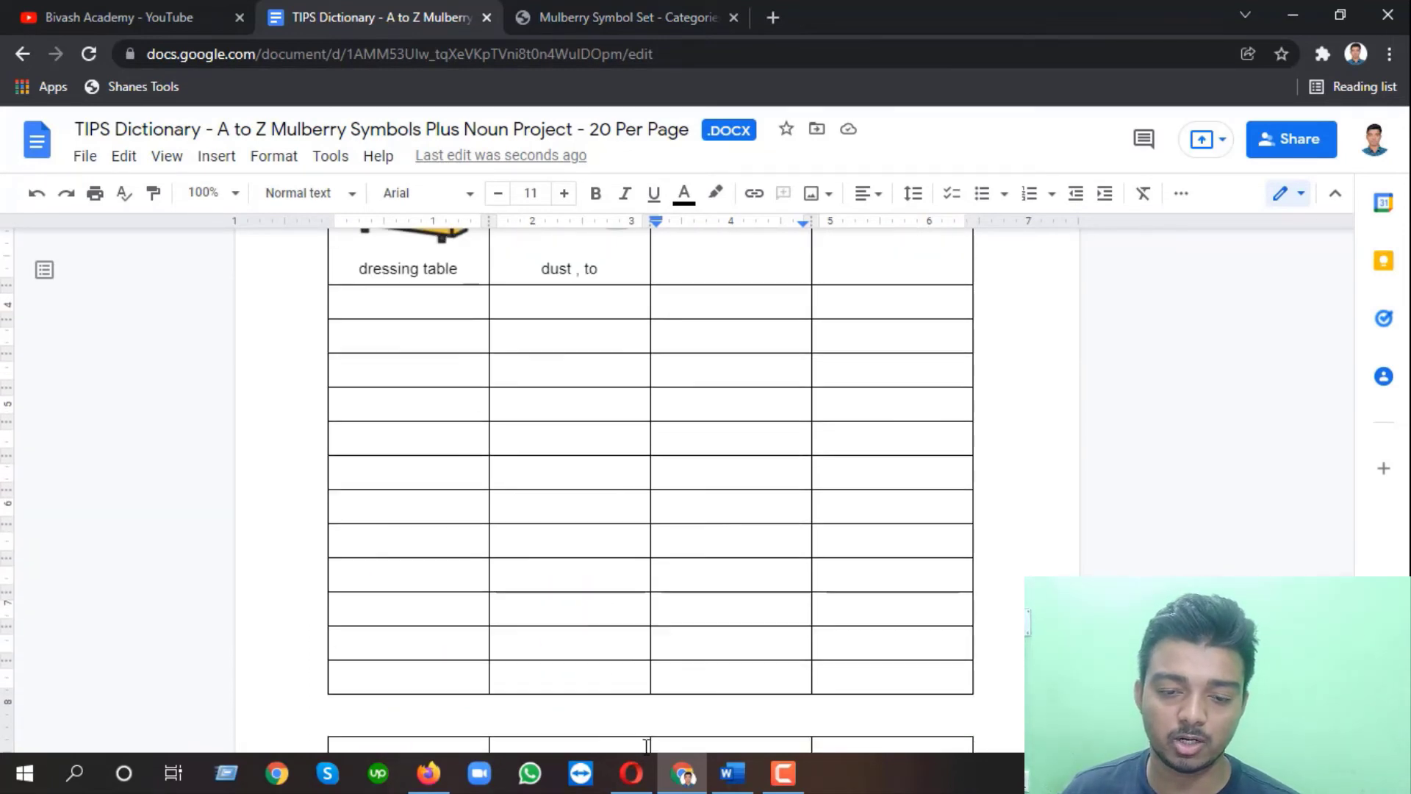
# Switch to the Word copy of the dictionary and examine the layout of the C and D tables.
pyautogui.click(732, 773)
pyautogui.scroll(-4, 636, 360)
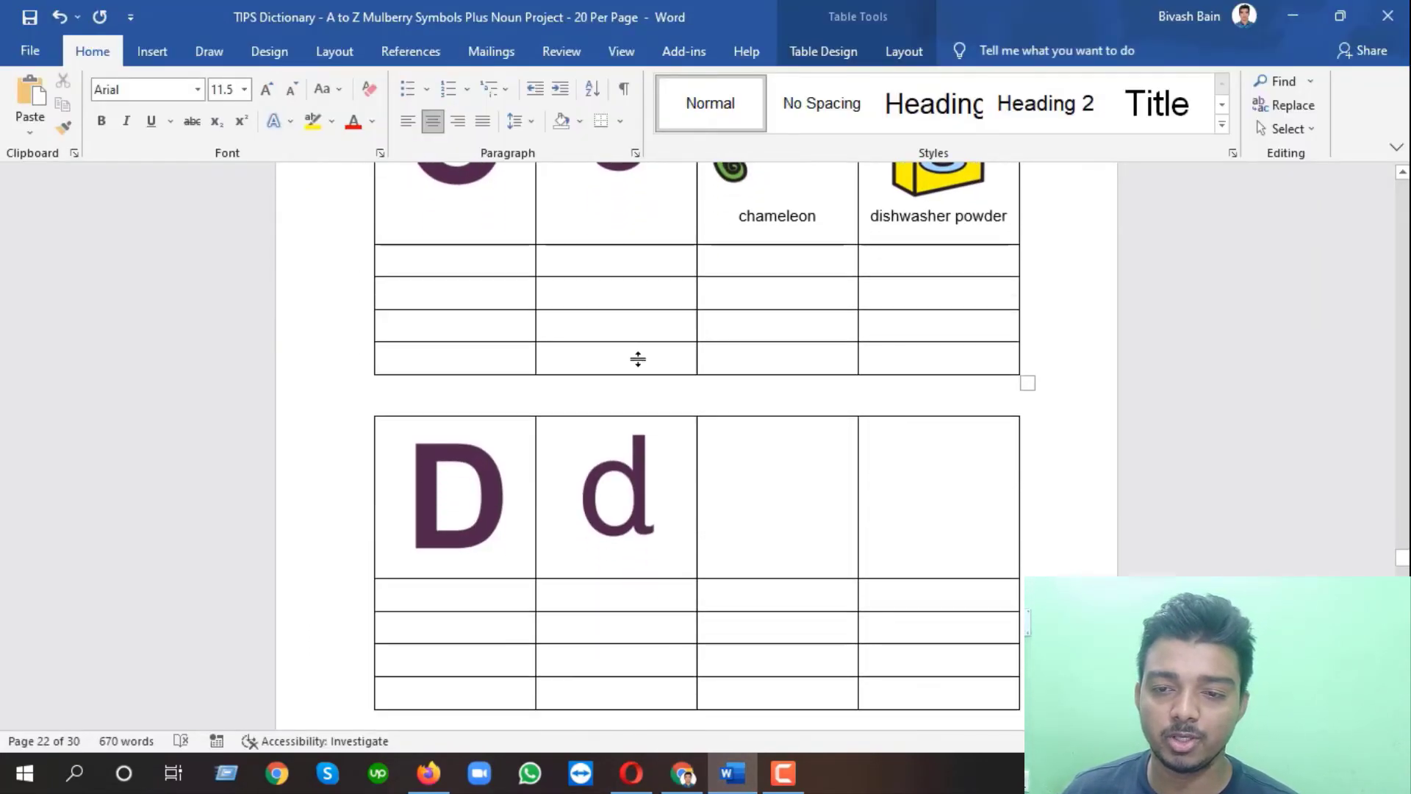
pyautogui.scroll(1, 978, 308)
pyautogui.scroll(2, 544, 367)
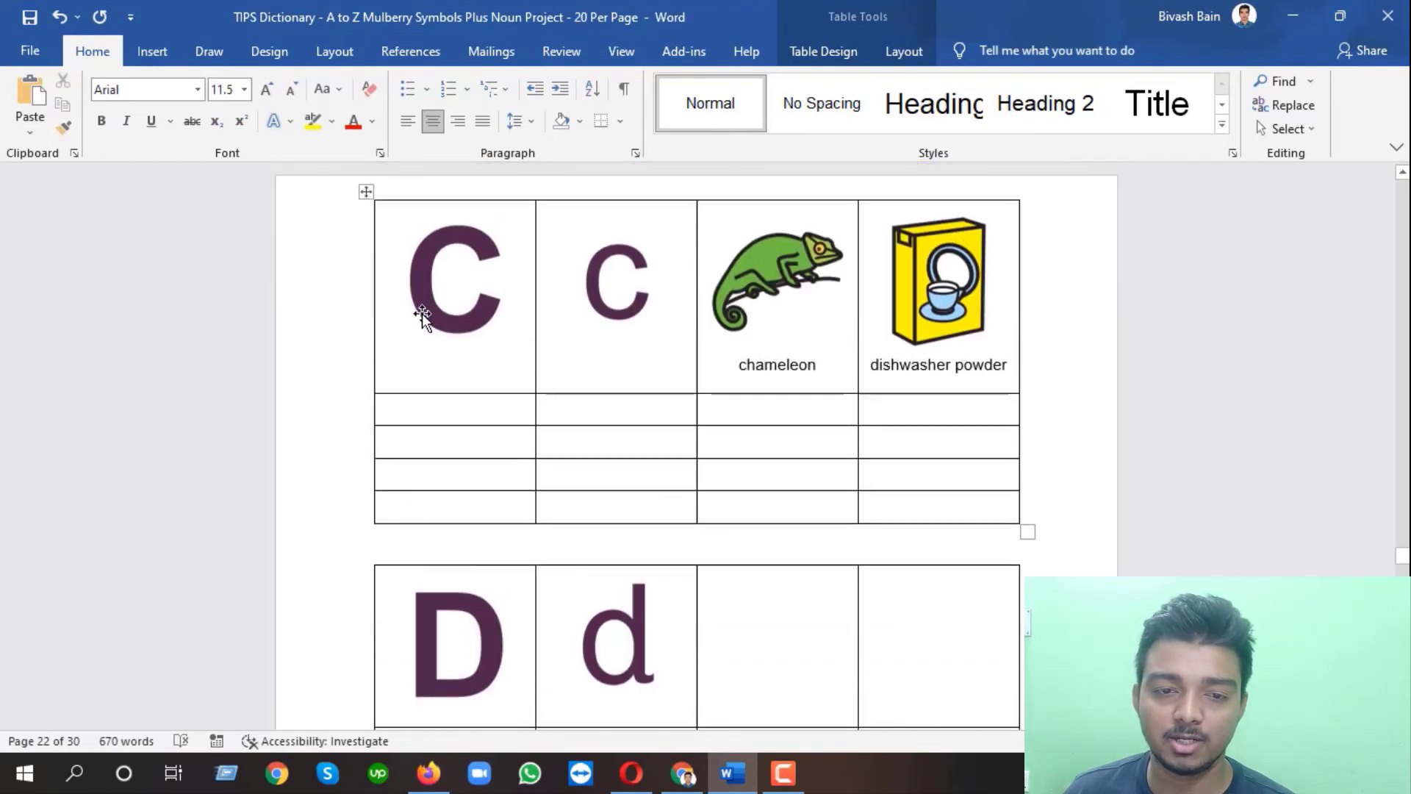
pyautogui.click(361, 192)
pyautogui.scroll(-4, 571, 394)
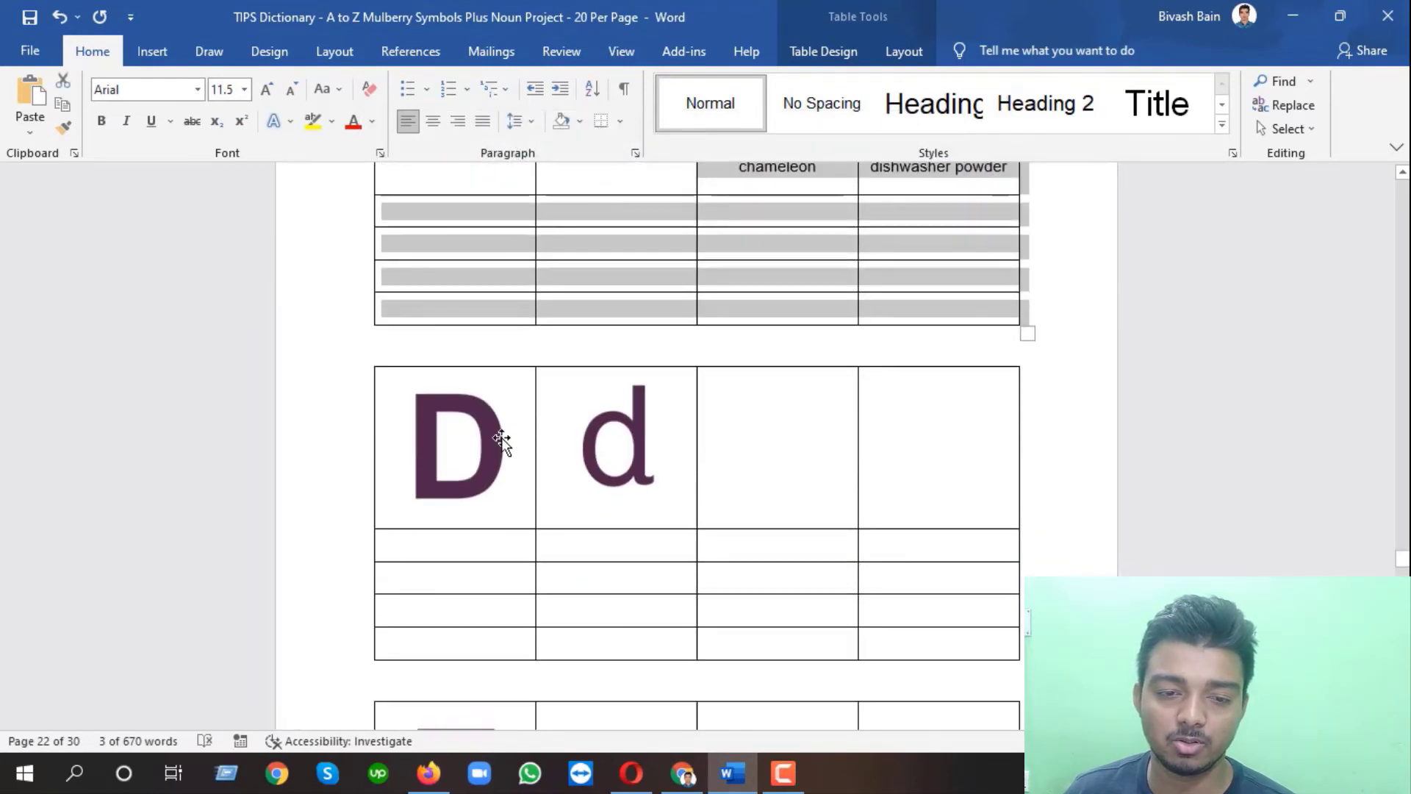
pyautogui.click(489, 441)
pyautogui.click(443, 338)
pyautogui.click(649, 306)
pyautogui.scroll(3, 662, 331)
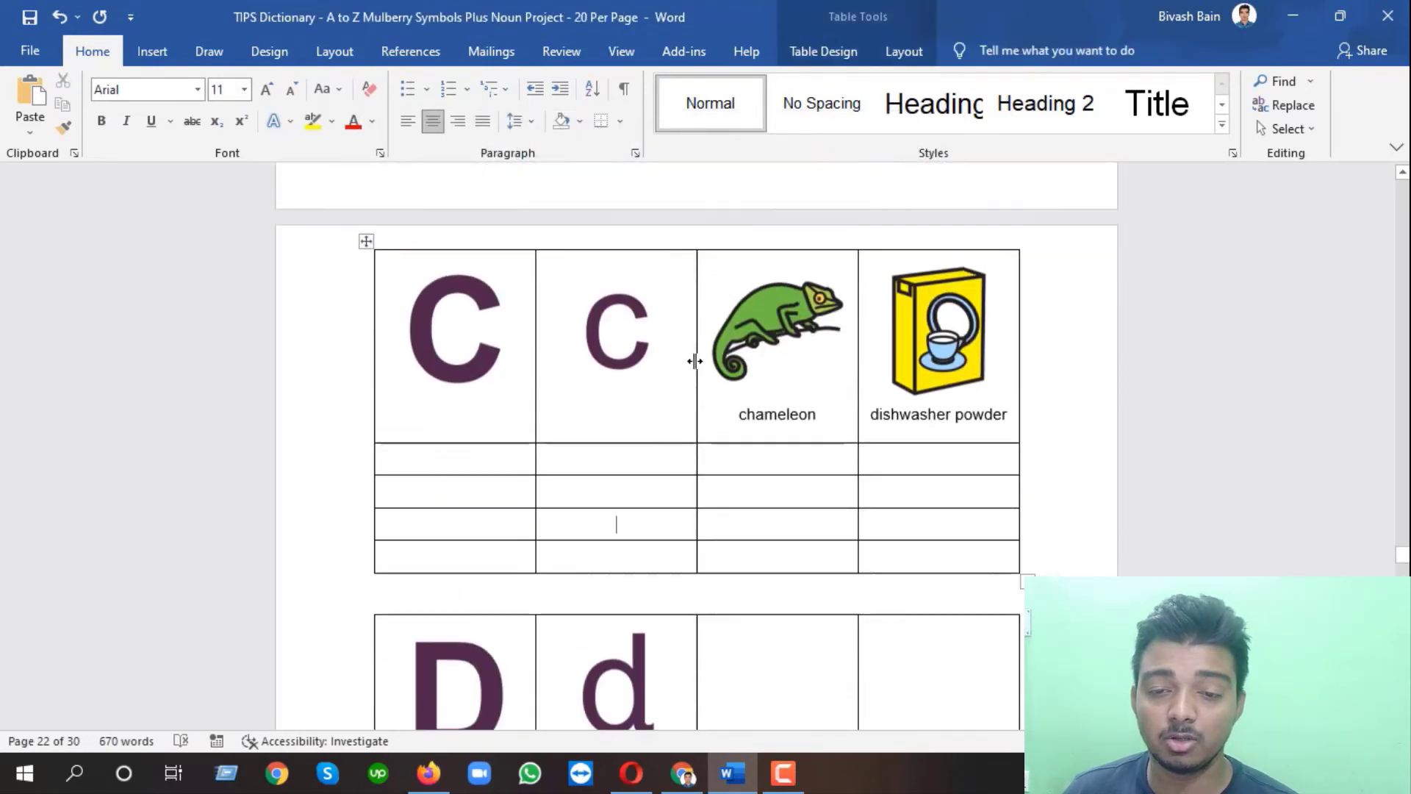
# Add six empty rows to the C table below the row with chameleon and dishwasher powder.
pyautogui.click(1031, 358)
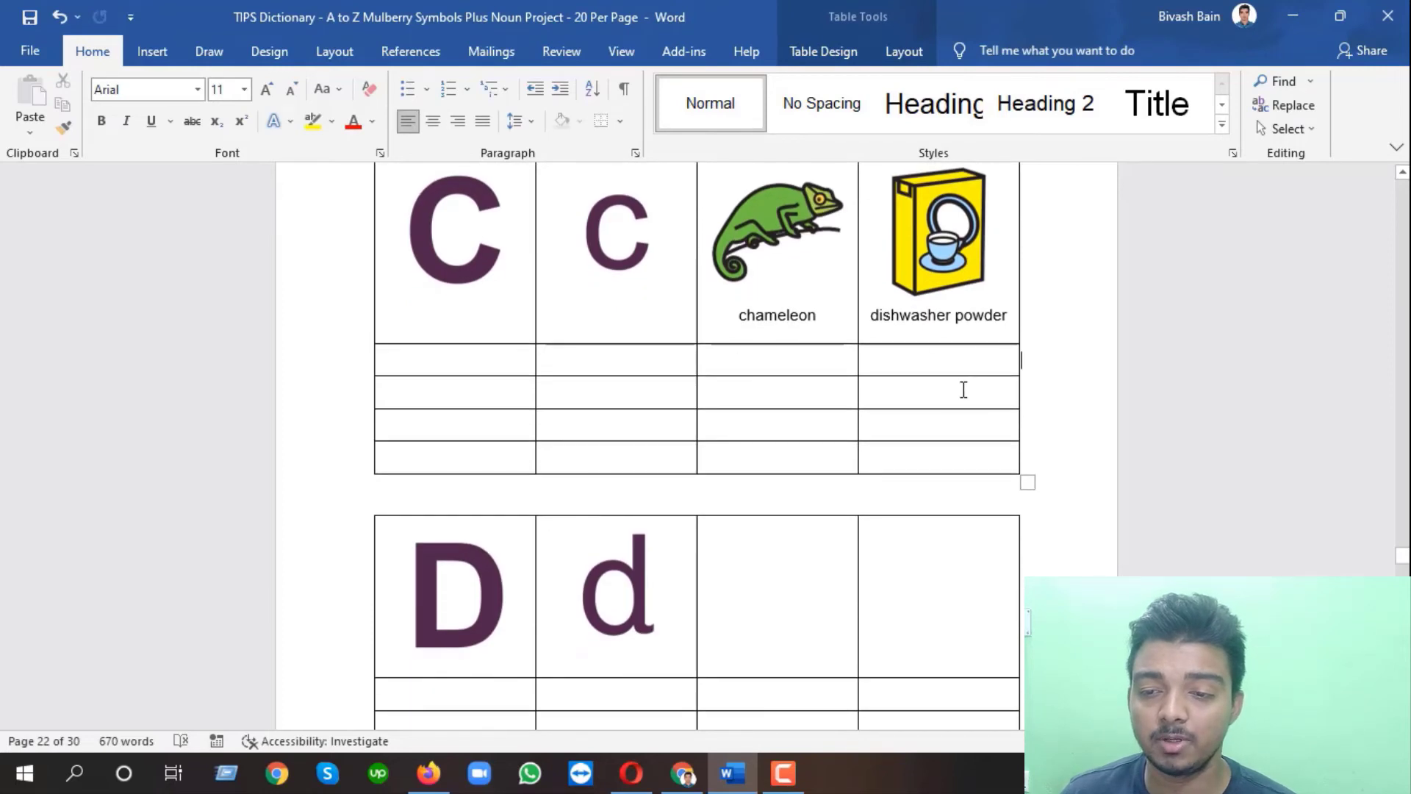
pyautogui.click(775, 426)
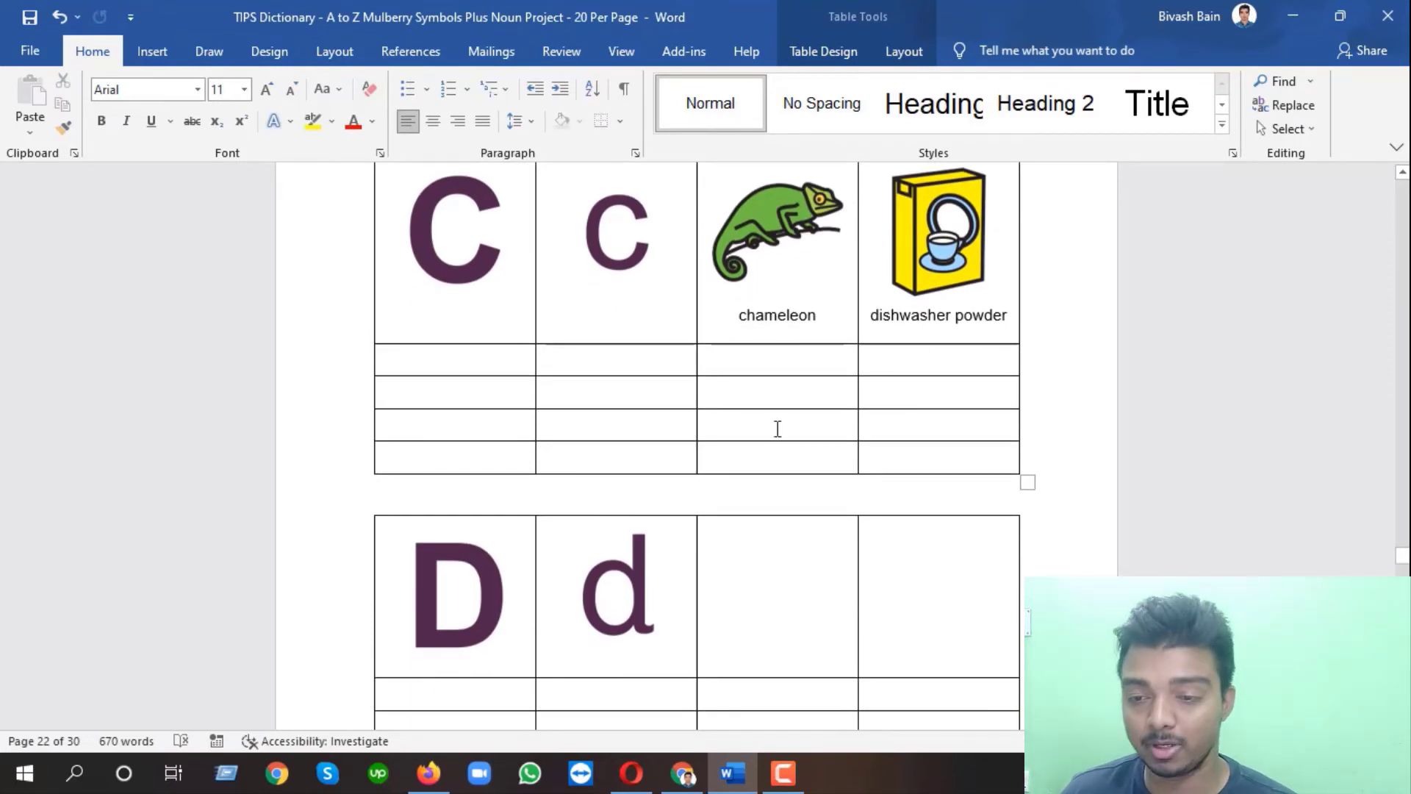
pyautogui.click(1033, 362)
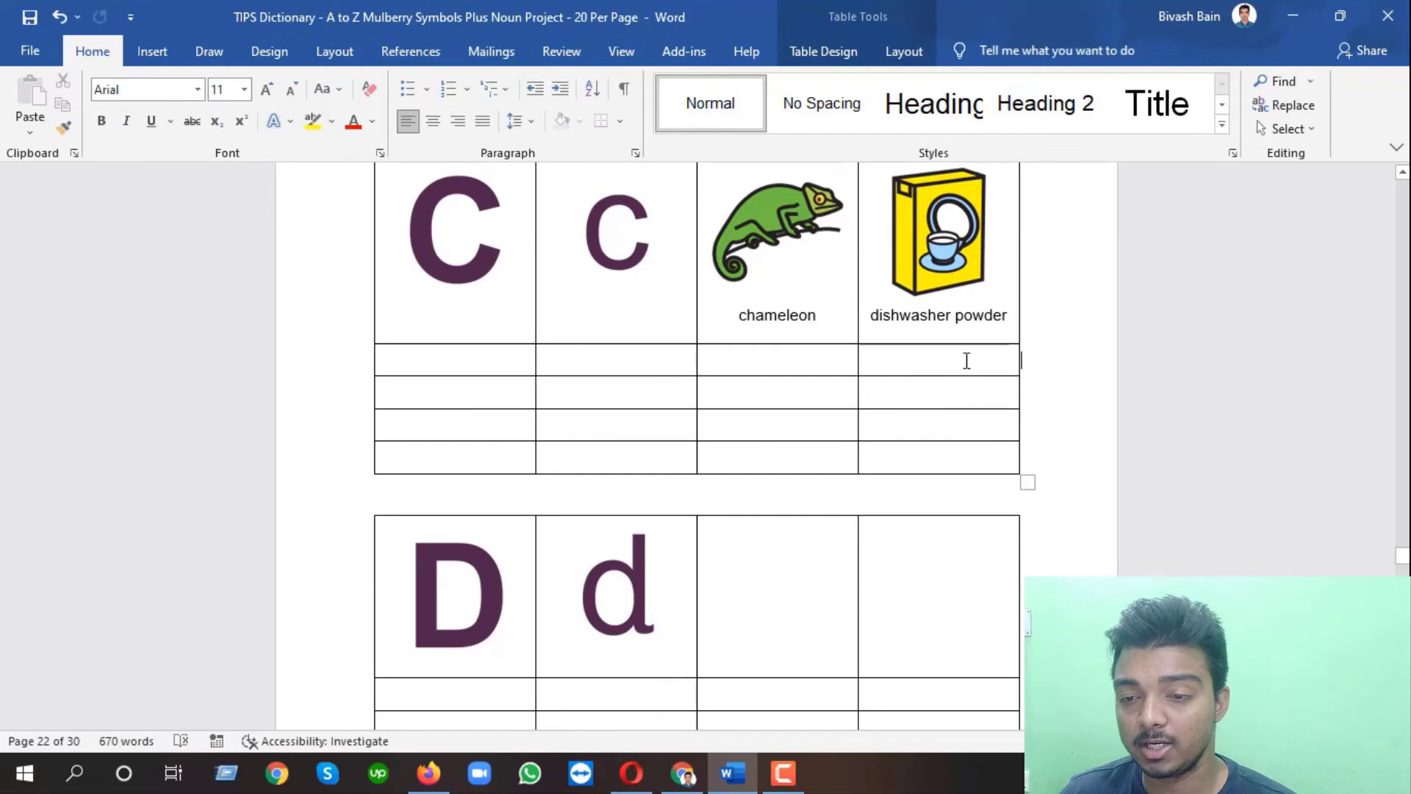
pyautogui.press('Return')
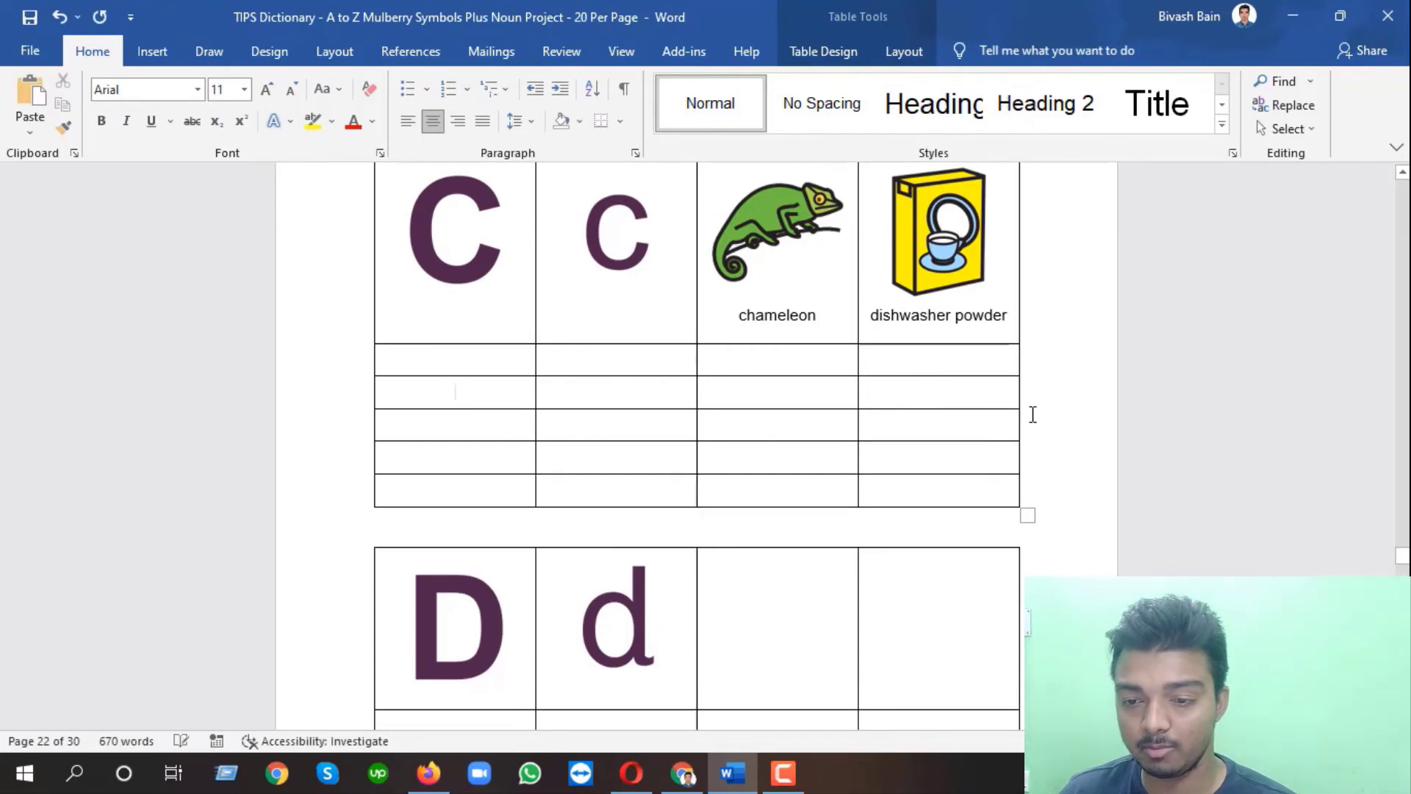
pyautogui.click(1031, 415)
pyautogui.press('Return')
pyautogui.click(1034, 456)
pyautogui.press('Return')
pyautogui.click(1027, 458)
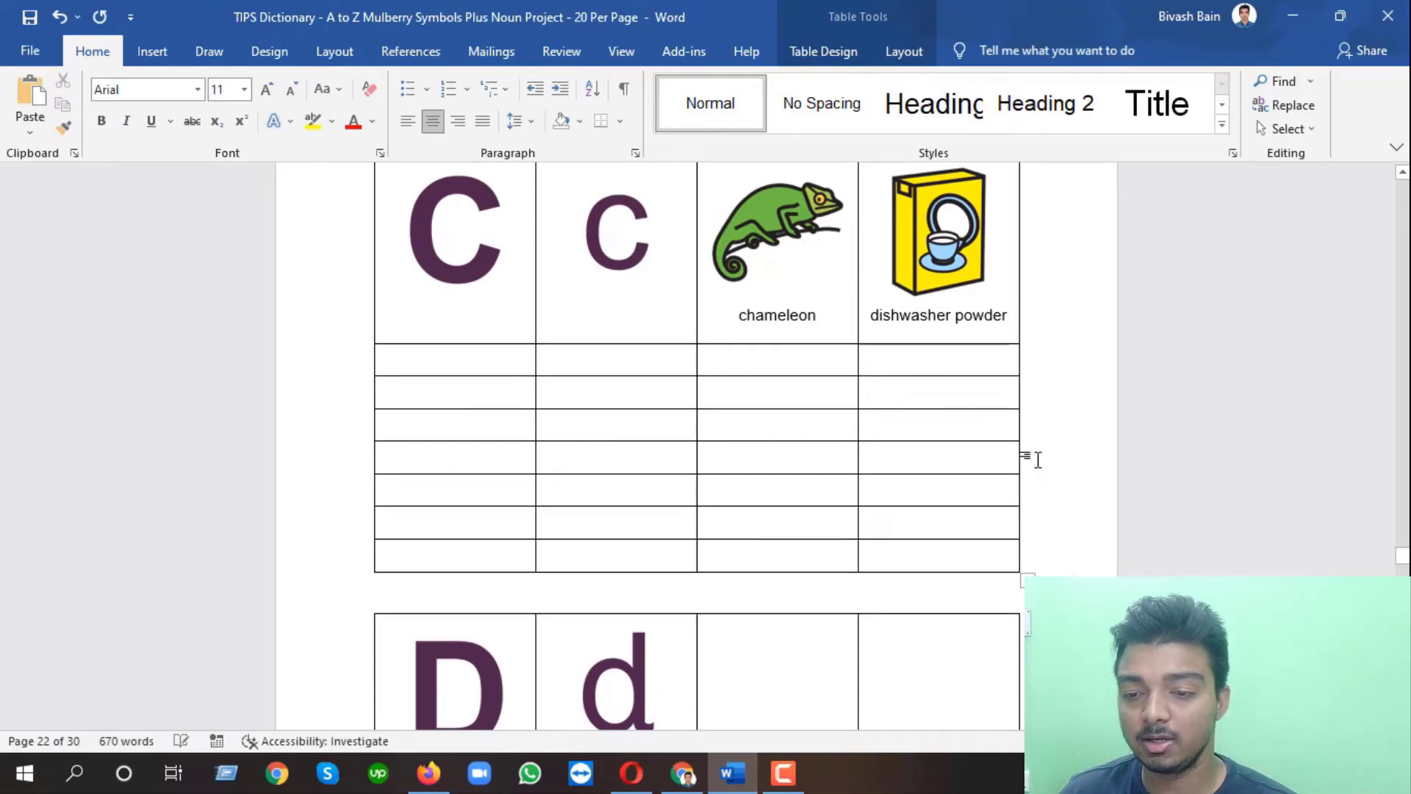
pyautogui.click(1039, 397)
pyautogui.press('Return')
pyautogui.click(1046, 412)
pyautogui.press('Return')
pyautogui.click(1046, 413)
pyautogui.press('Return')
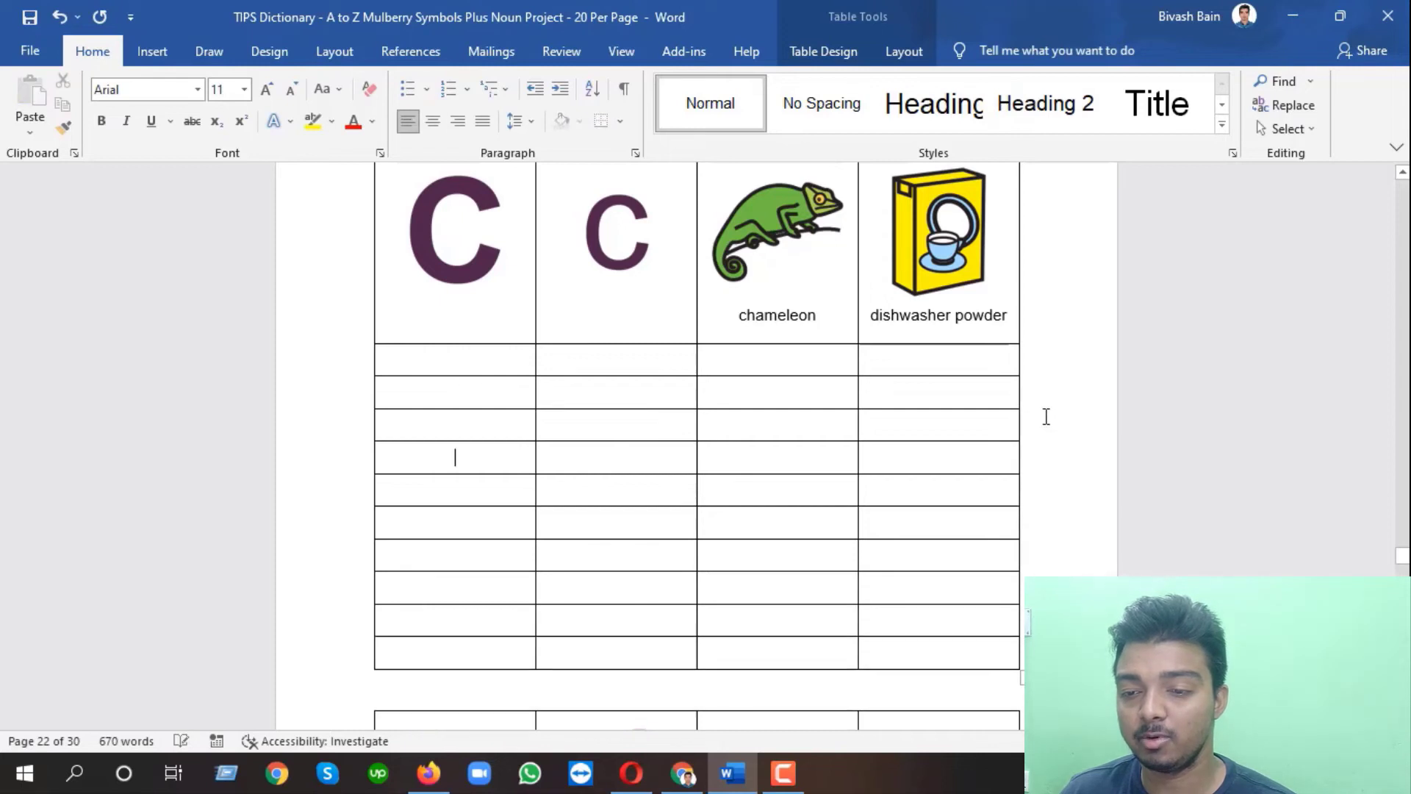
pyautogui.press('Return')
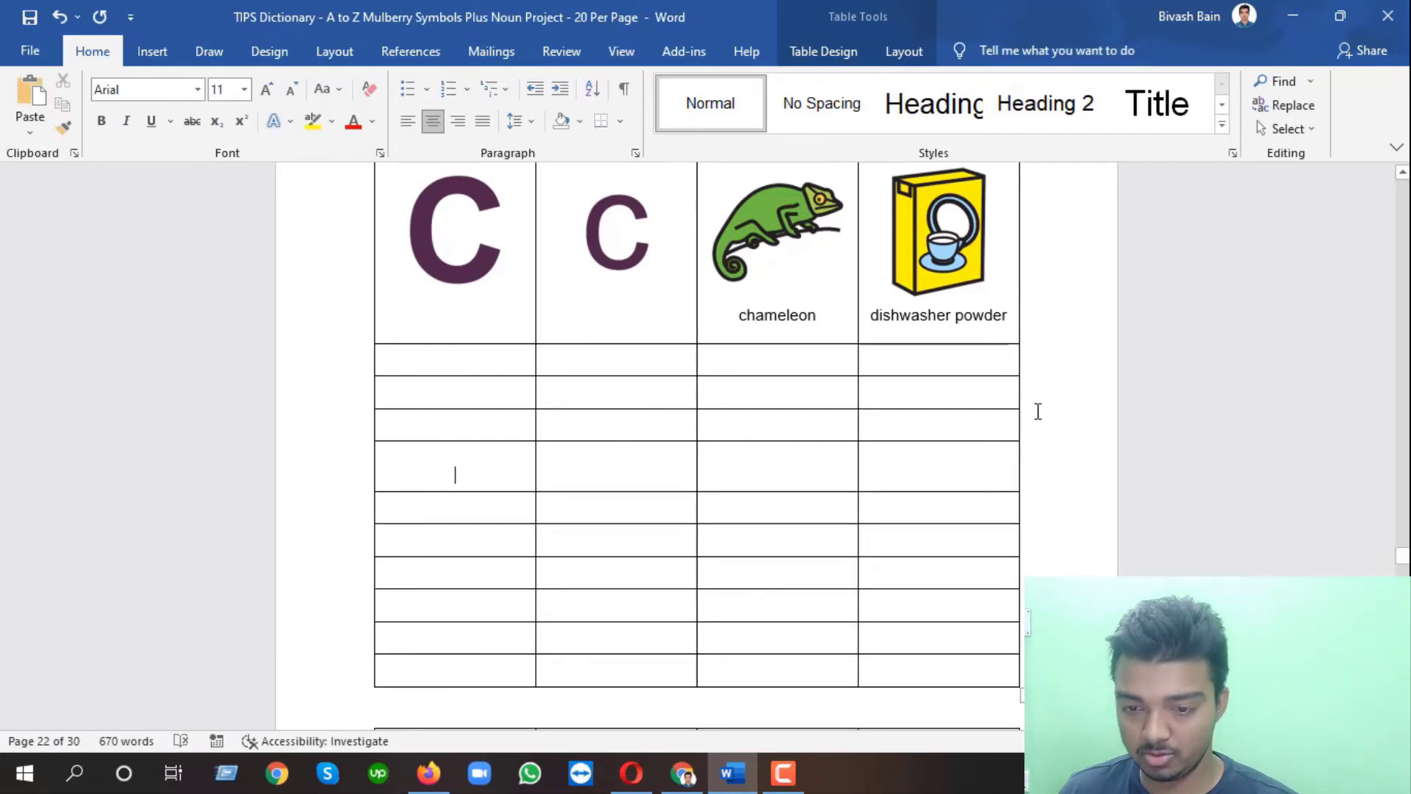
# Keep adding empty rows to the C table until the D table is pushed onto the following page.
pyautogui.click(1046, 393)
pyautogui.press('Return')
pyautogui.click(1043, 389)
pyautogui.press('Return')
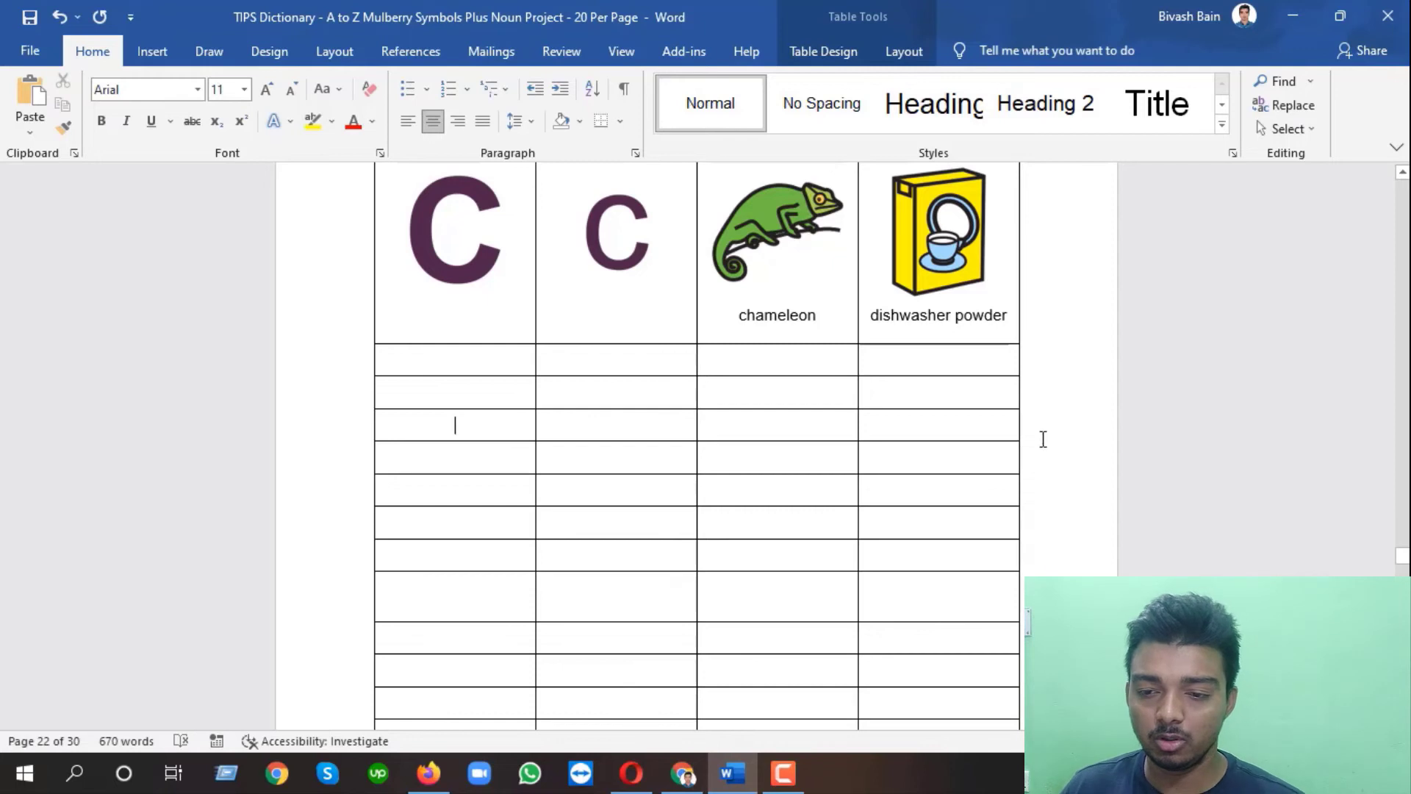
pyautogui.click(1034, 400)
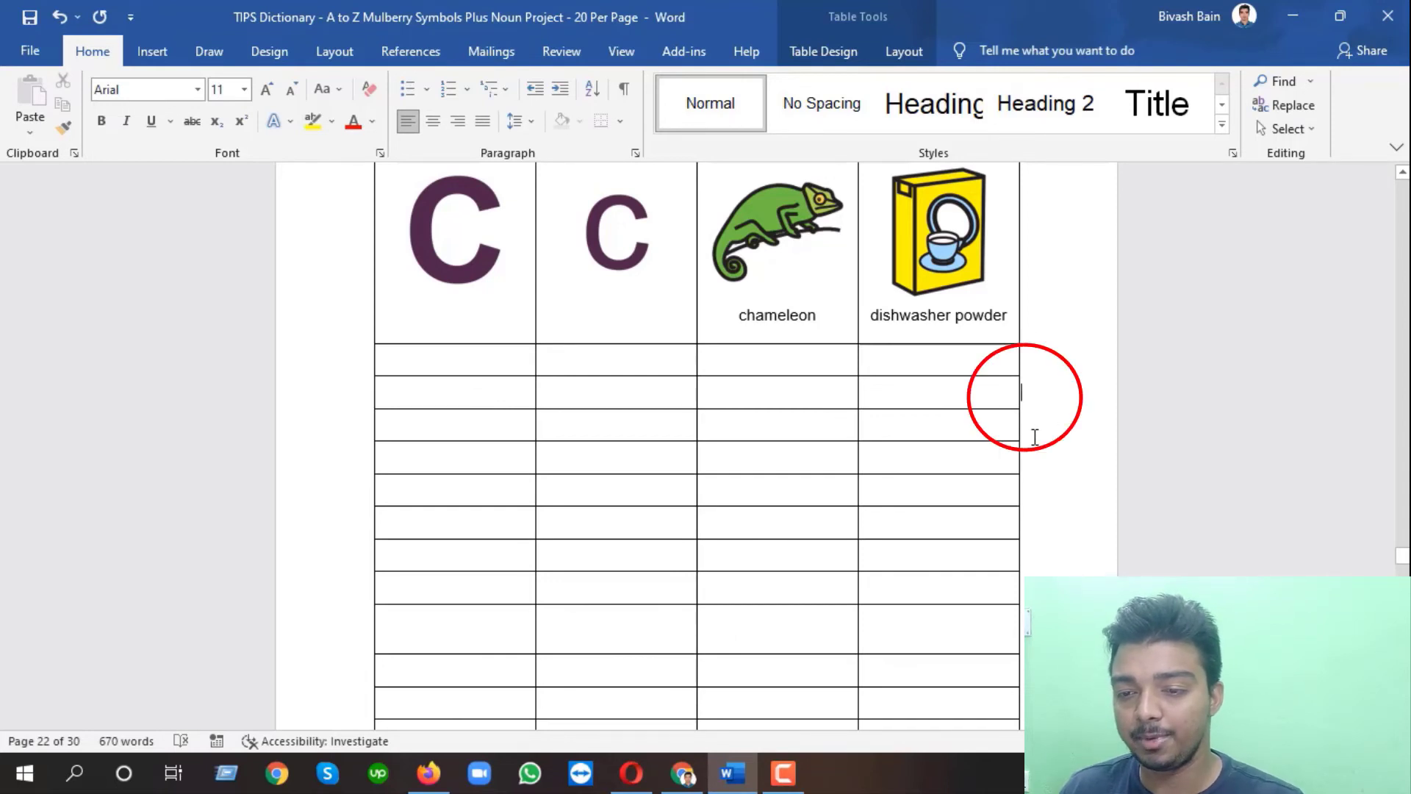
pyautogui.press('Return')
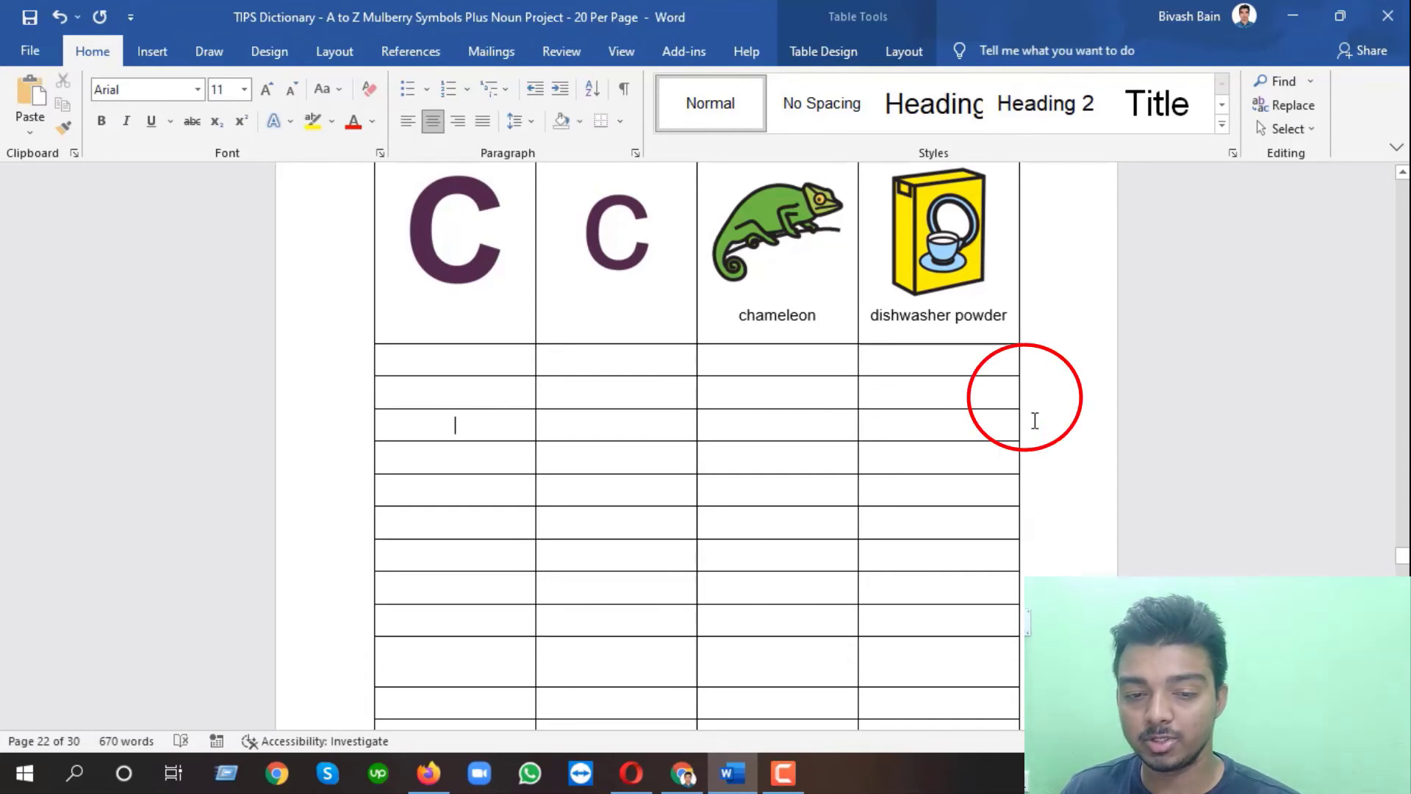
pyautogui.click(1036, 428)
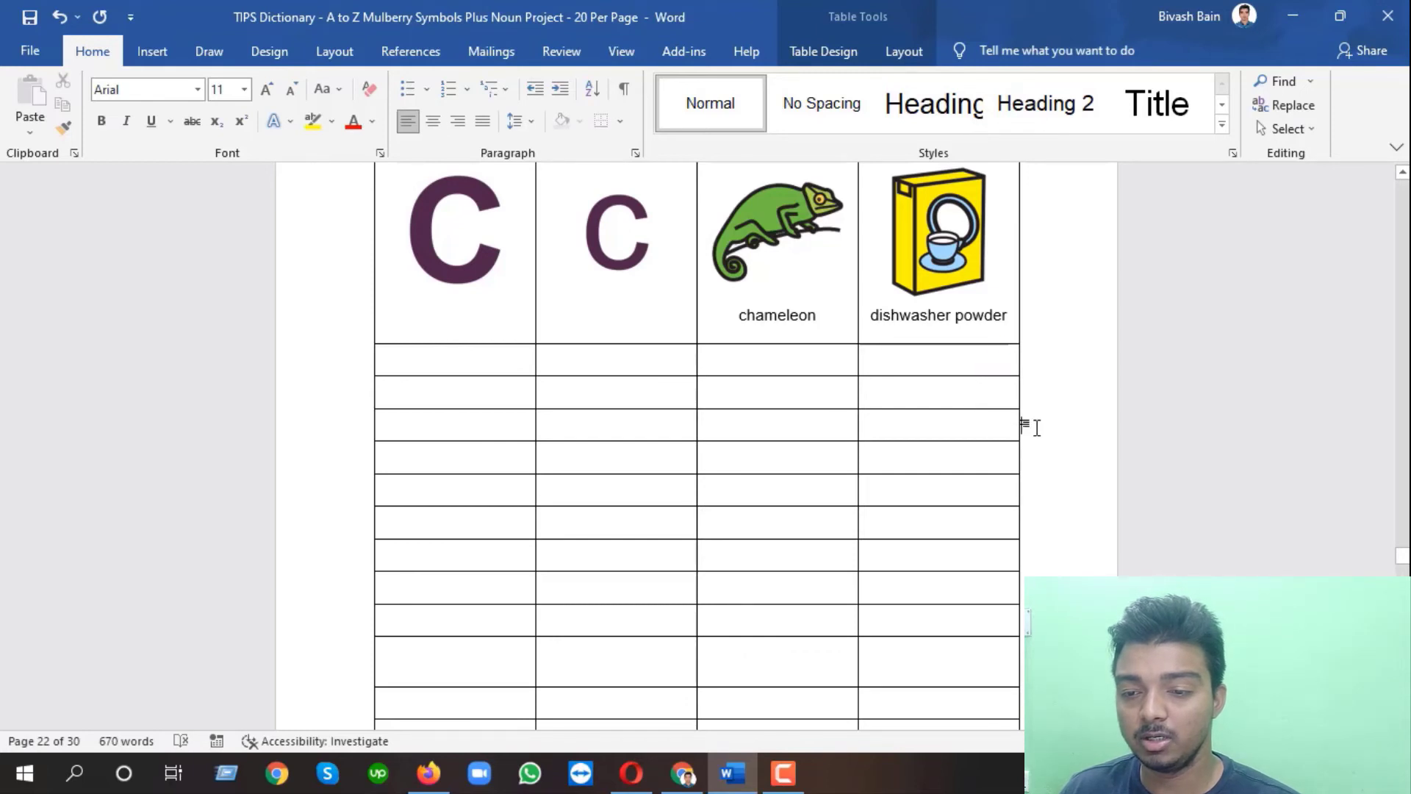
pyautogui.scroll(-5, 1036, 412)
pyautogui.press('Return')
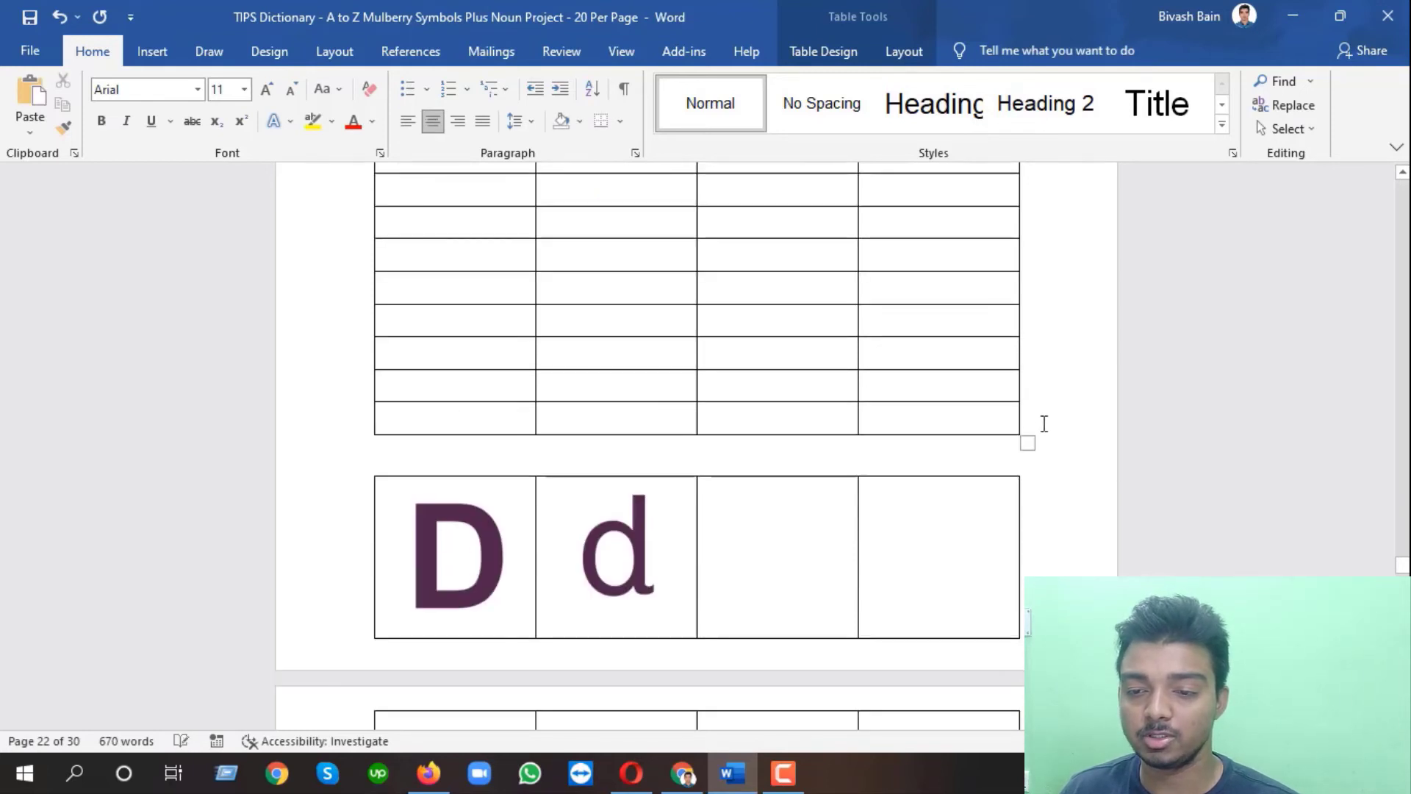
pyautogui.click(1041, 419)
pyautogui.press('Return')
pyautogui.press('Return')
pyautogui.scroll(-3, 1037, 397)
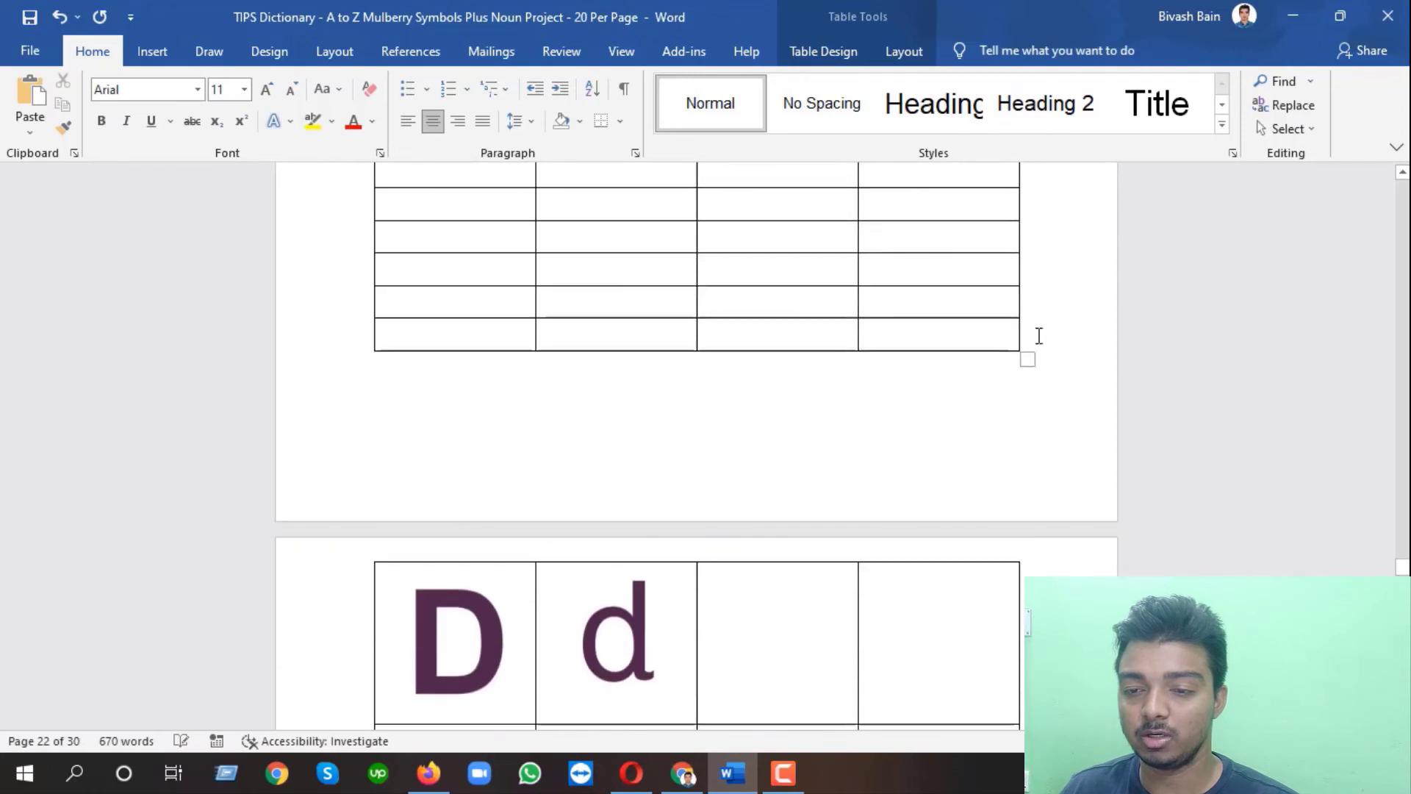
pyautogui.click(1035, 335)
pyautogui.press('Return')
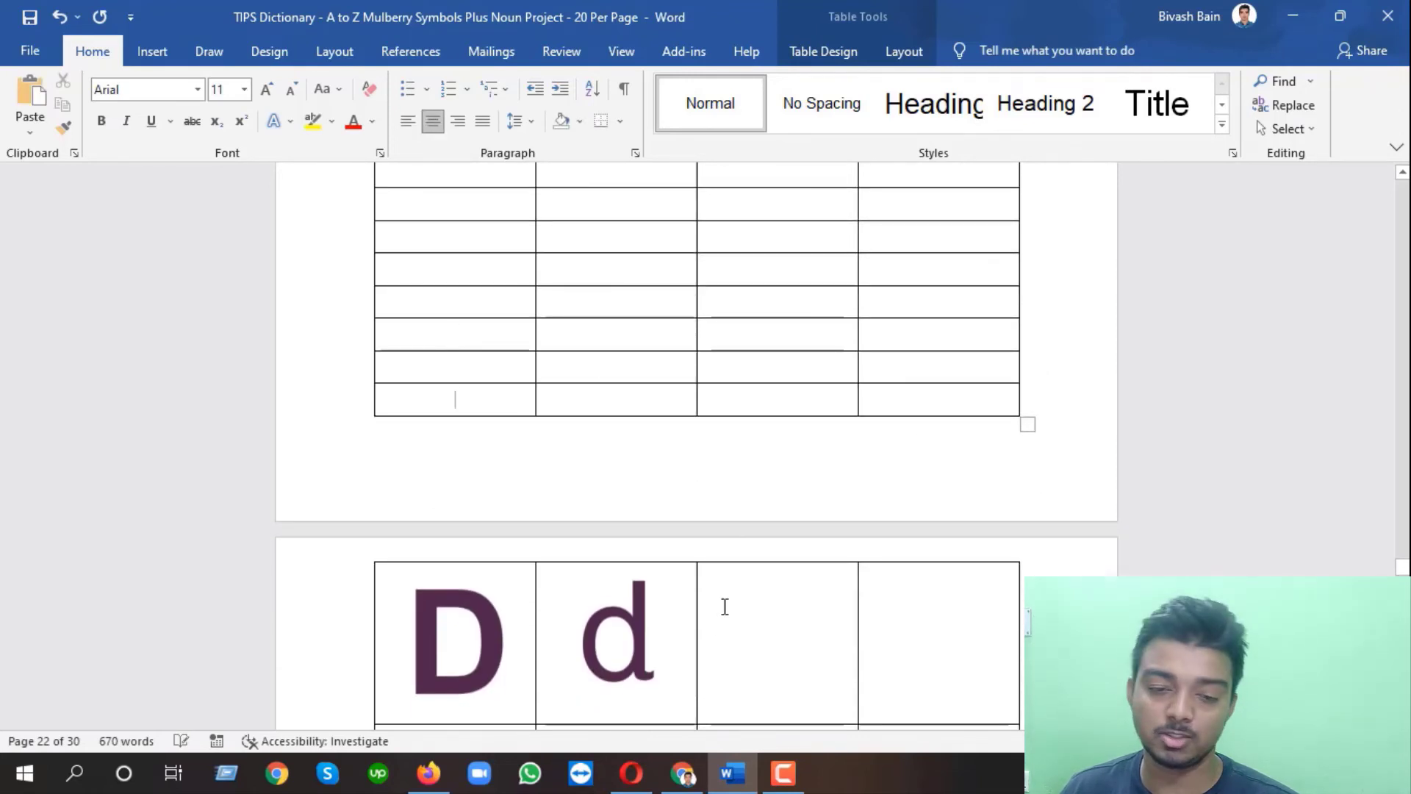
# Switch to the Google Docs copy of the dictionary and examine the D table's empty rows above the E table.
pyautogui.hotkey('alt', 'Tab')
pyautogui.scroll(-4, 498, 447)
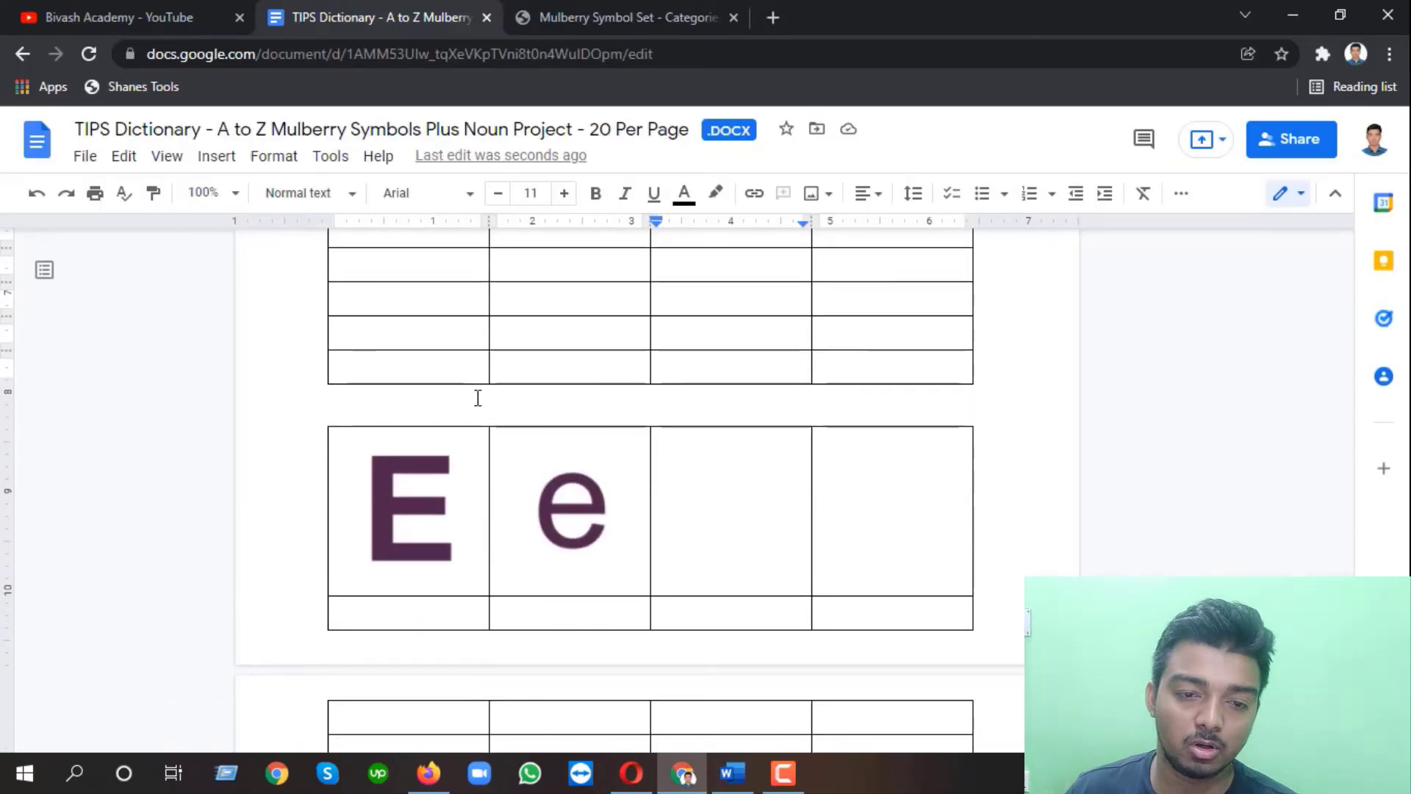
pyautogui.scroll(4, 463, 384)
pyautogui.scroll(3, 463, 385)
pyautogui.scroll(-3, 470, 391)
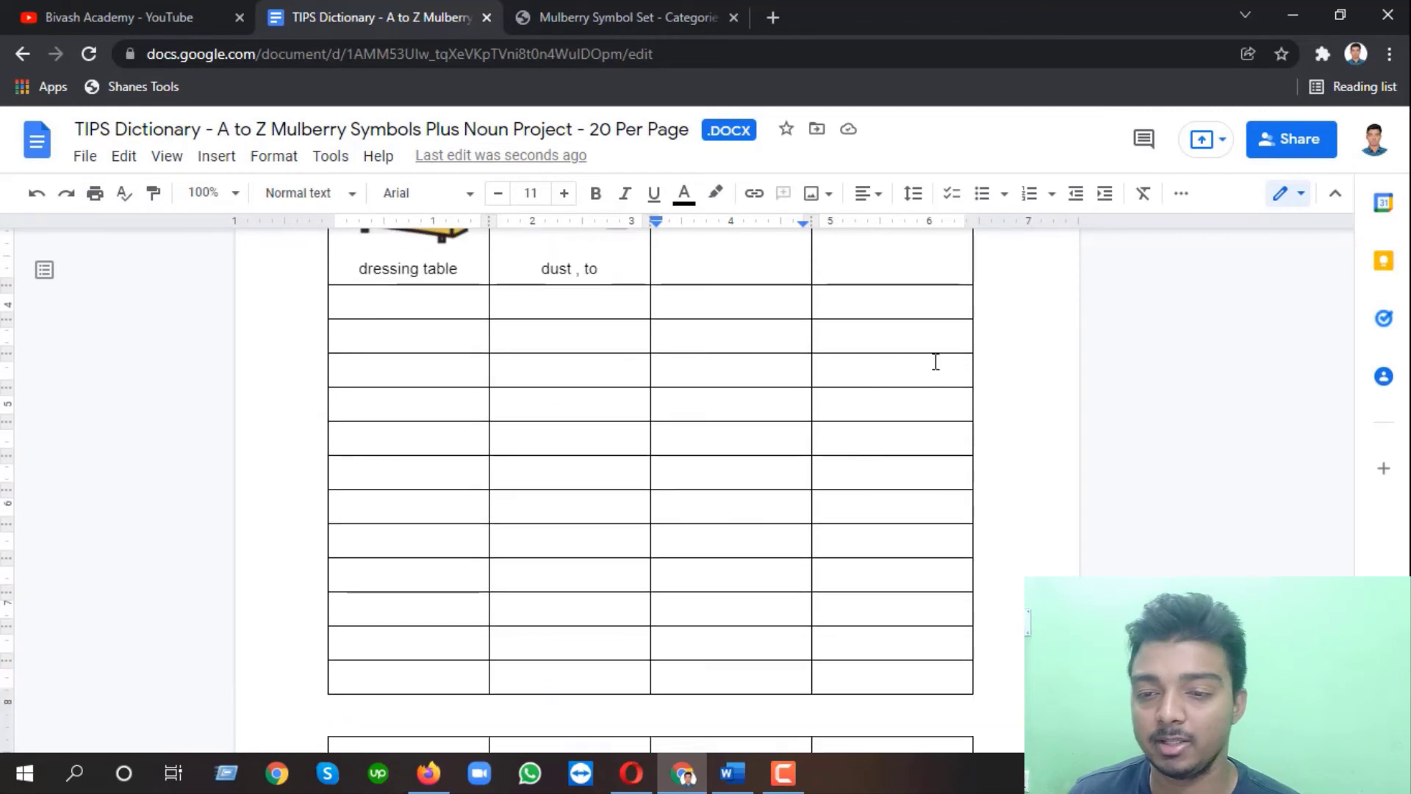
pyautogui.click(987, 344)
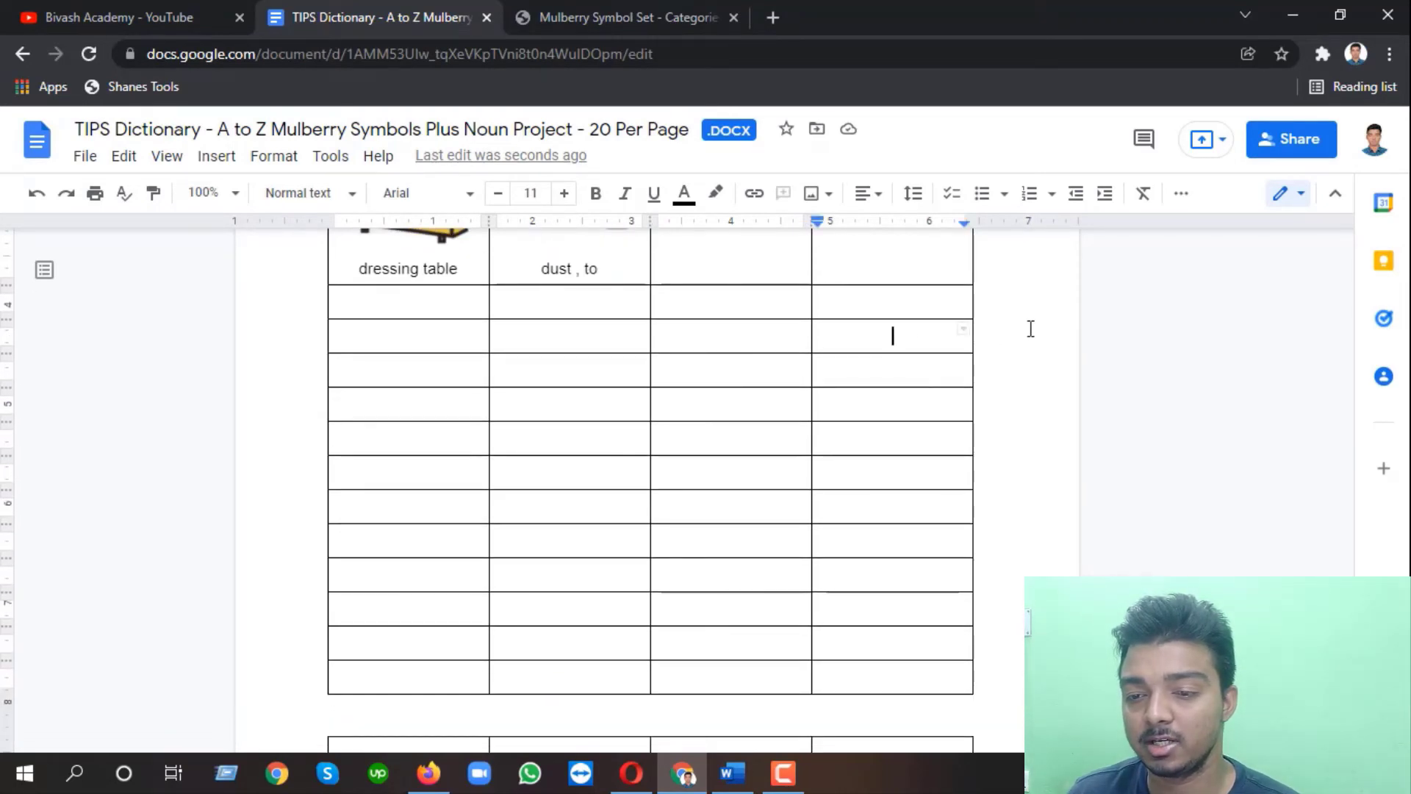
pyautogui.click(753, 340)
pyautogui.click(636, 339)
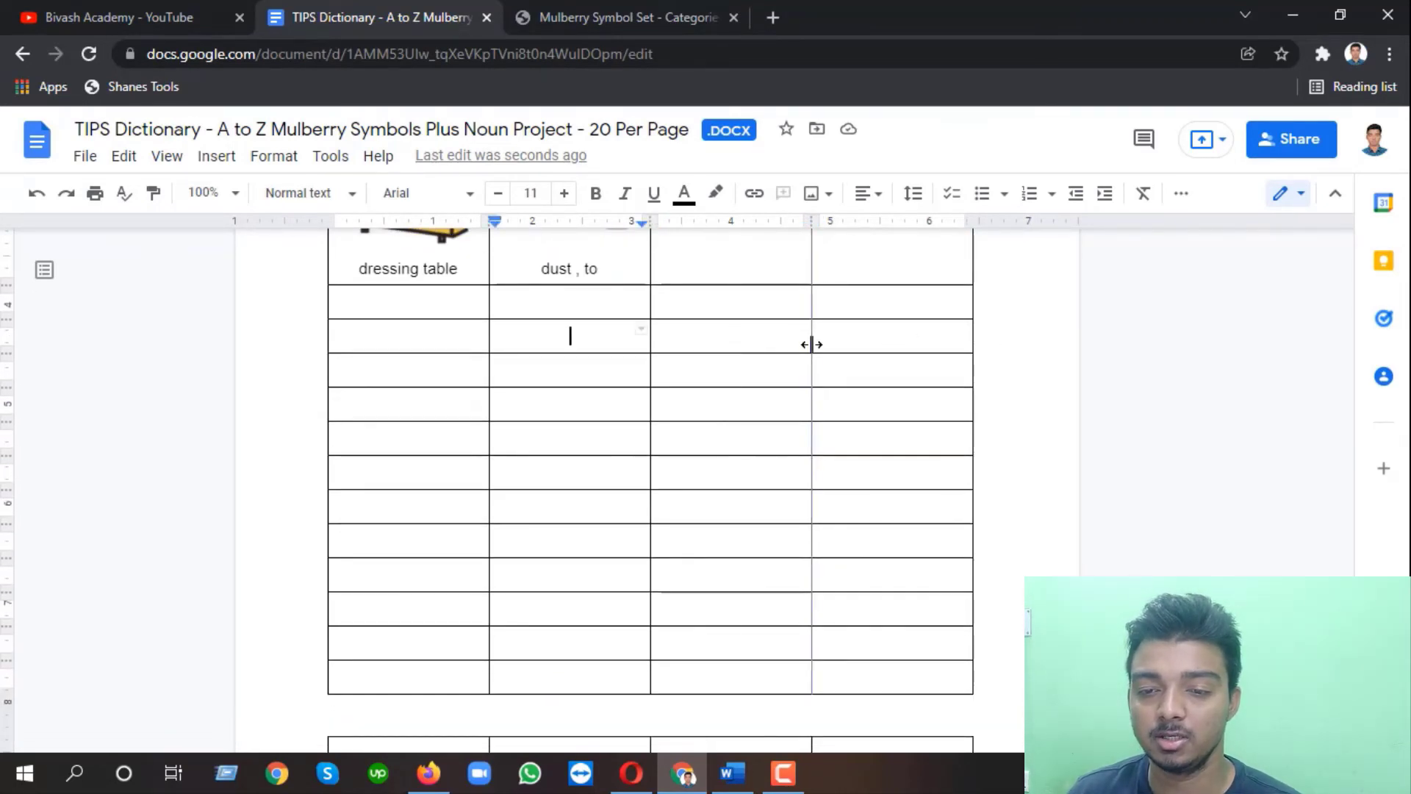
pyautogui.click(875, 343)
pyautogui.press('Return')
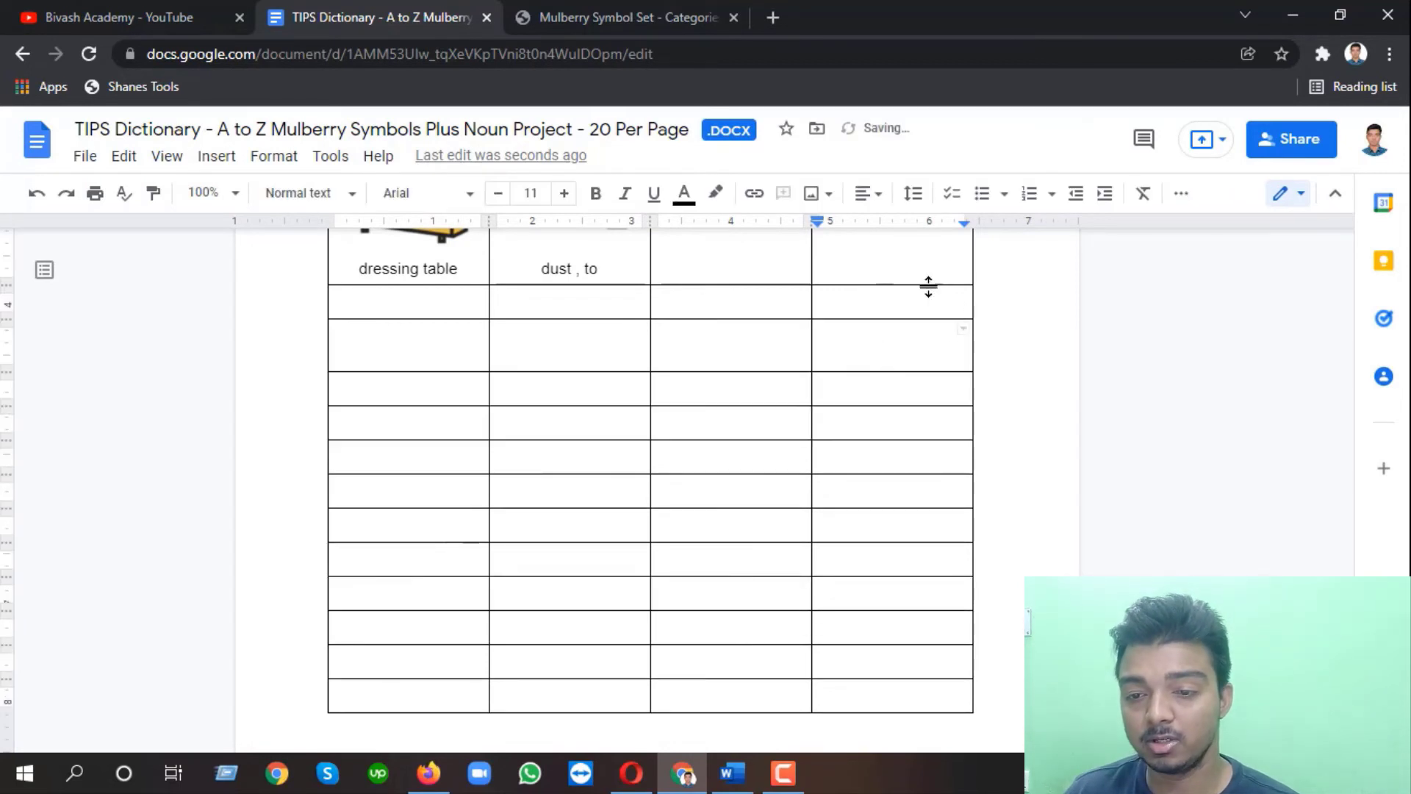
pyautogui.press('BackSpace')
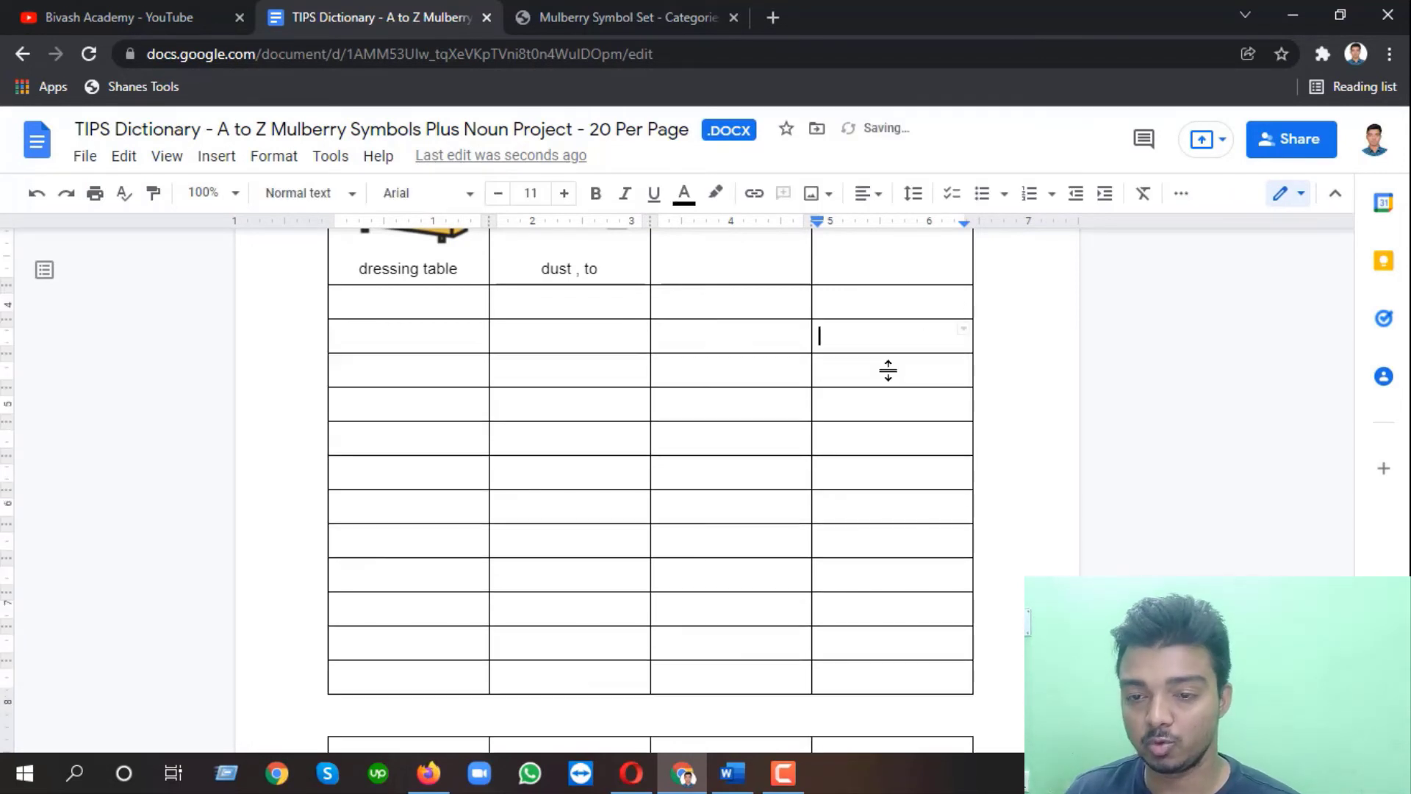
# Add three empty rows at the end of the D table, above the E table.
pyautogui.scroll(-1, 801, 401)
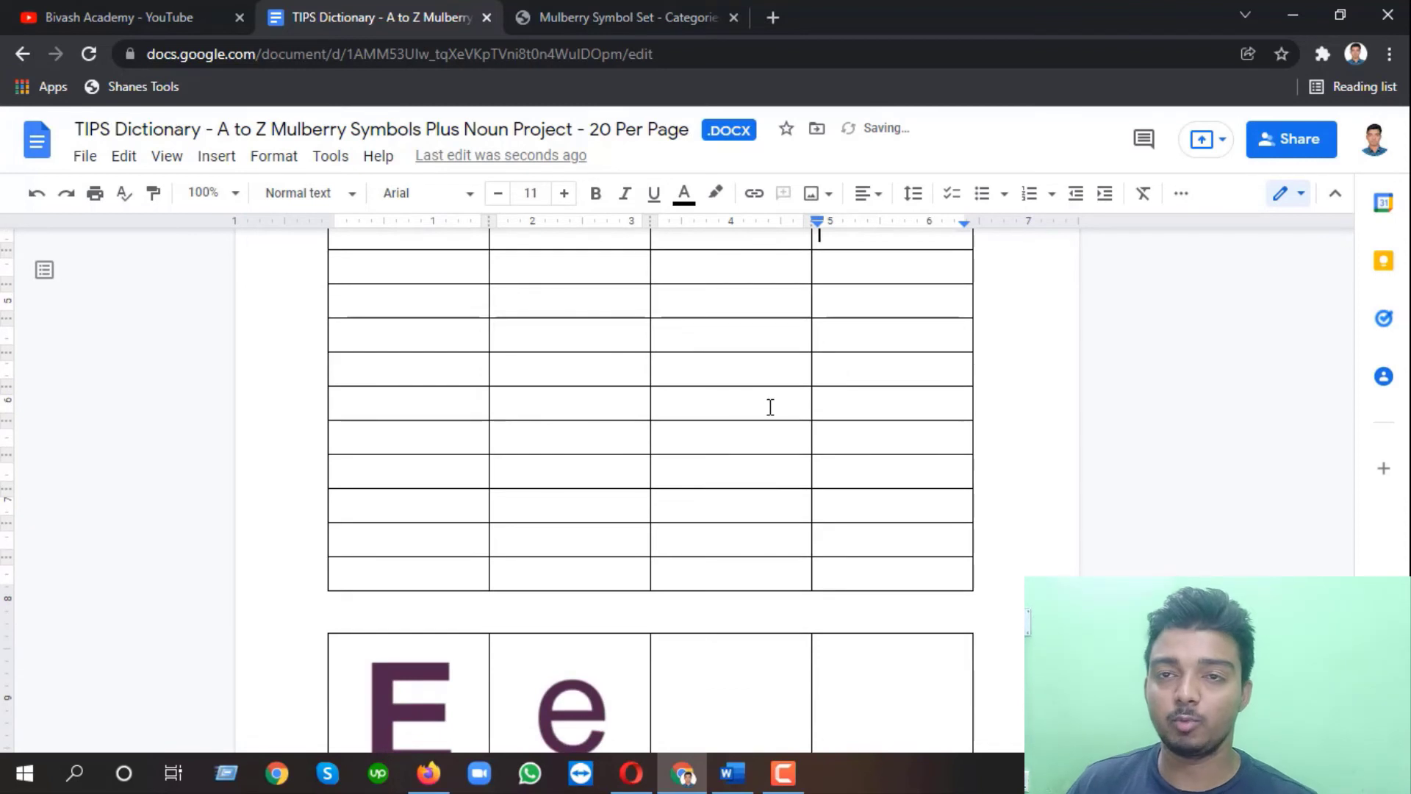
pyautogui.scroll(-2, 441, 478)
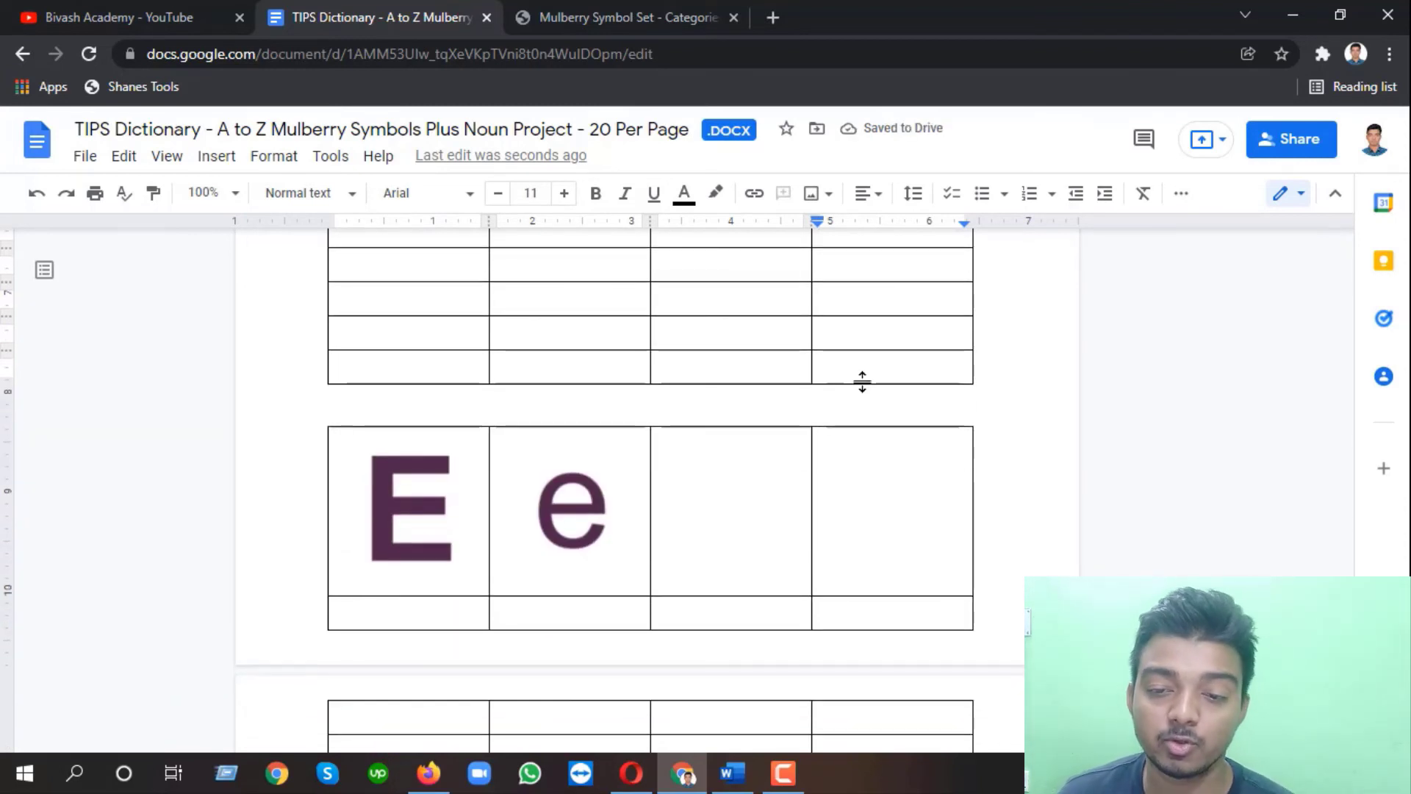
pyautogui.click(903, 370)
pyautogui.press('Tab')
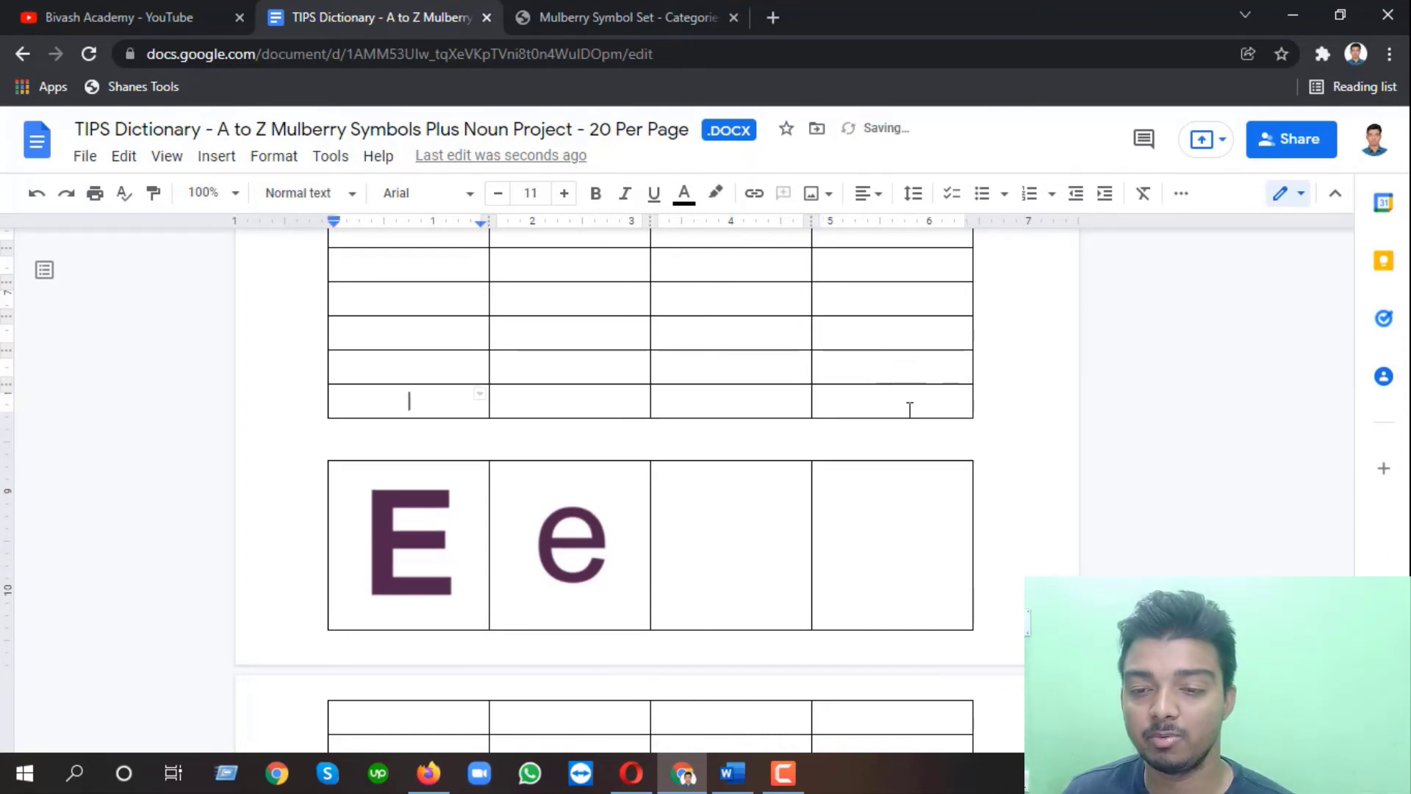
pyautogui.click(910, 403)
pyautogui.press('Tab')
pyautogui.click(902, 441)
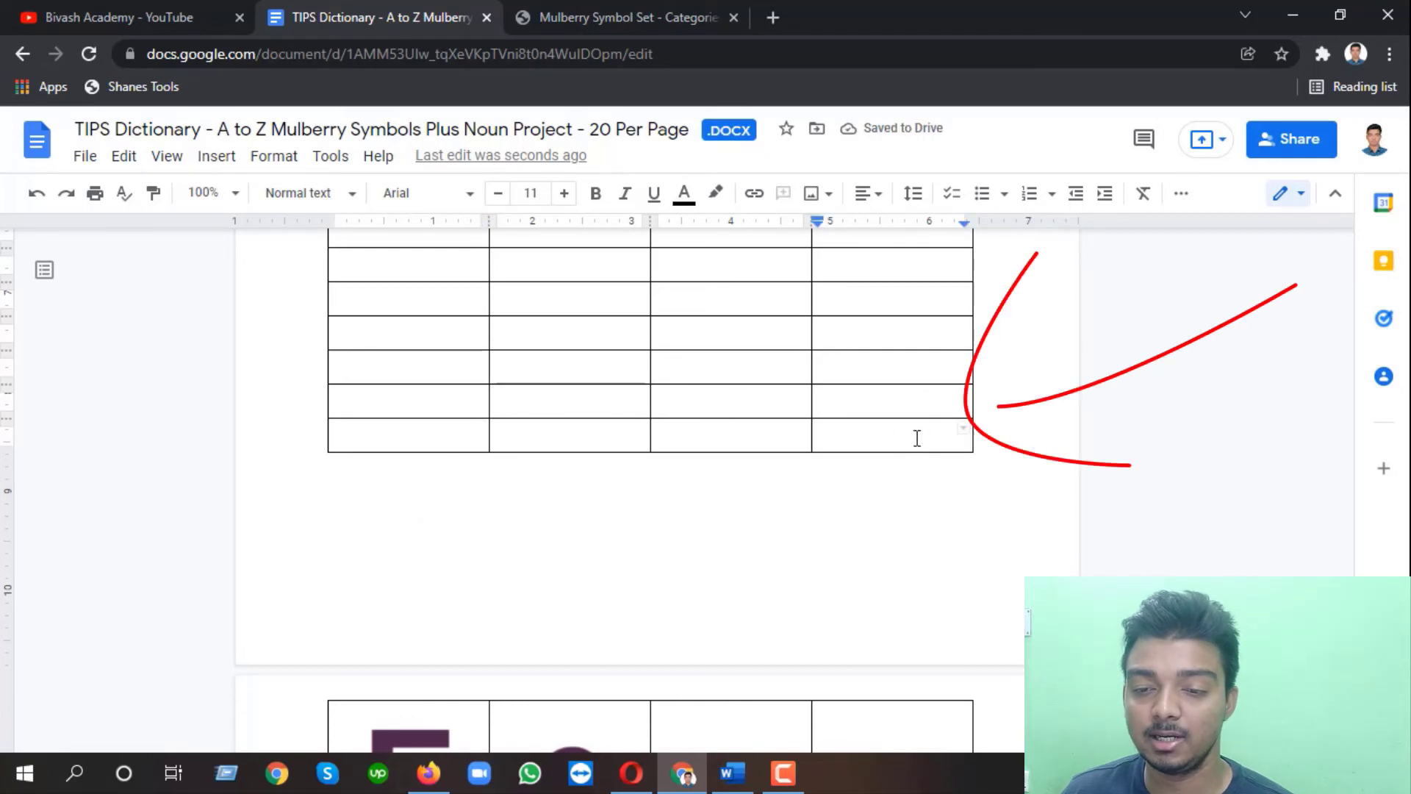
pyautogui.press('Tab')
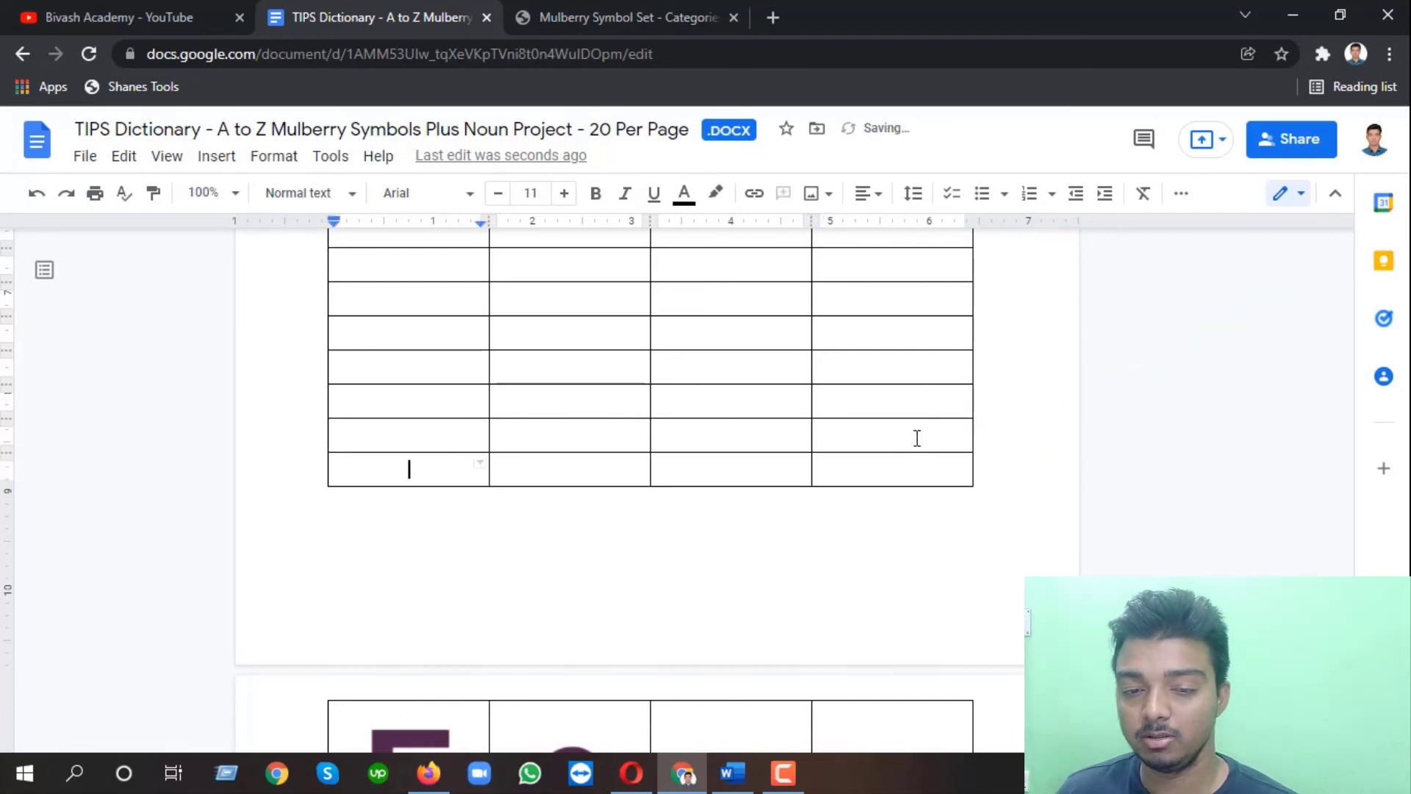
# Append five more empty rows to the D table so it runs over onto the following page.
pyautogui.scroll(-3, 896, 348)
pyautogui.click(895, 263)
pyautogui.press('Tab')
pyautogui.click(902, 298)
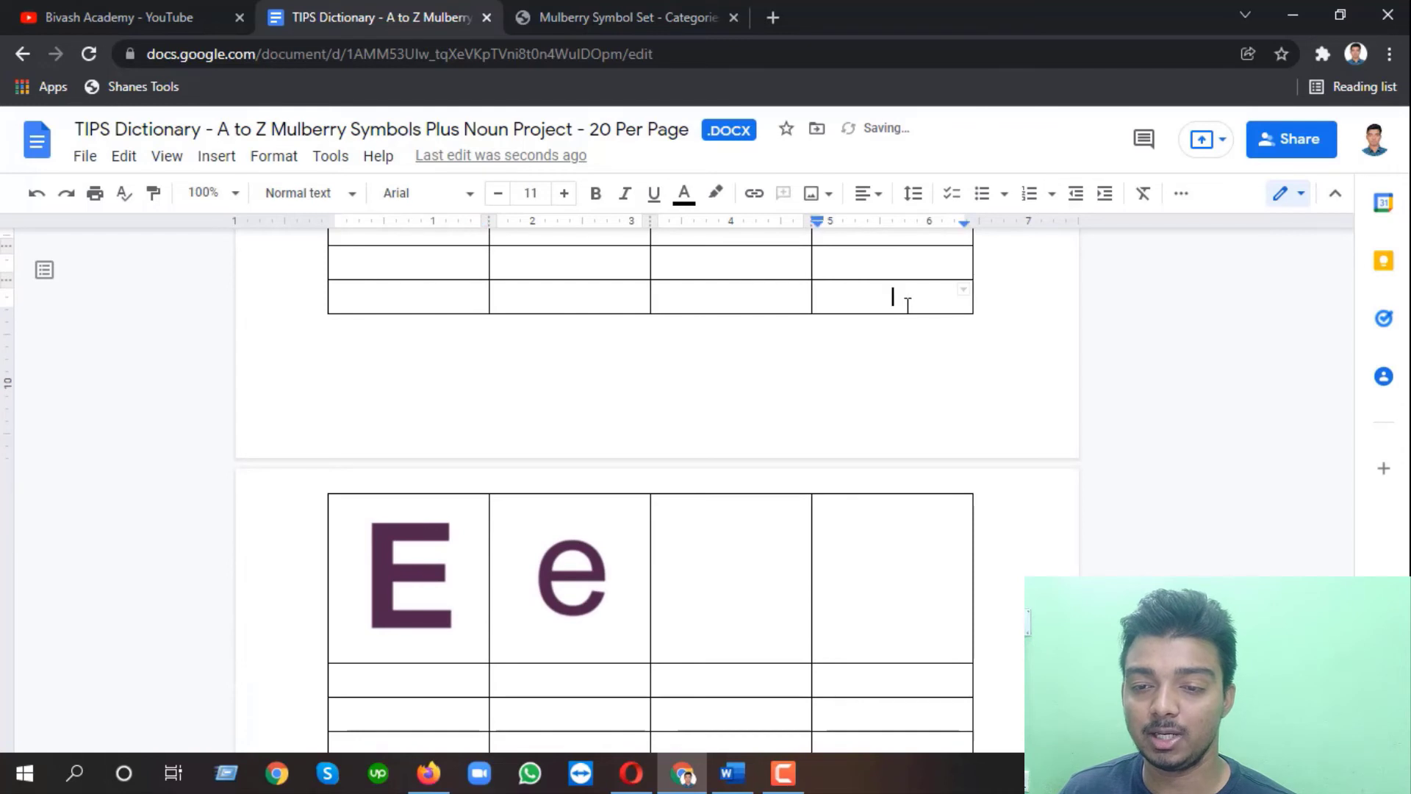
pyautogui.press('Tab')
pyautogui.click(909, 332)
pyautogui.press('Tab')
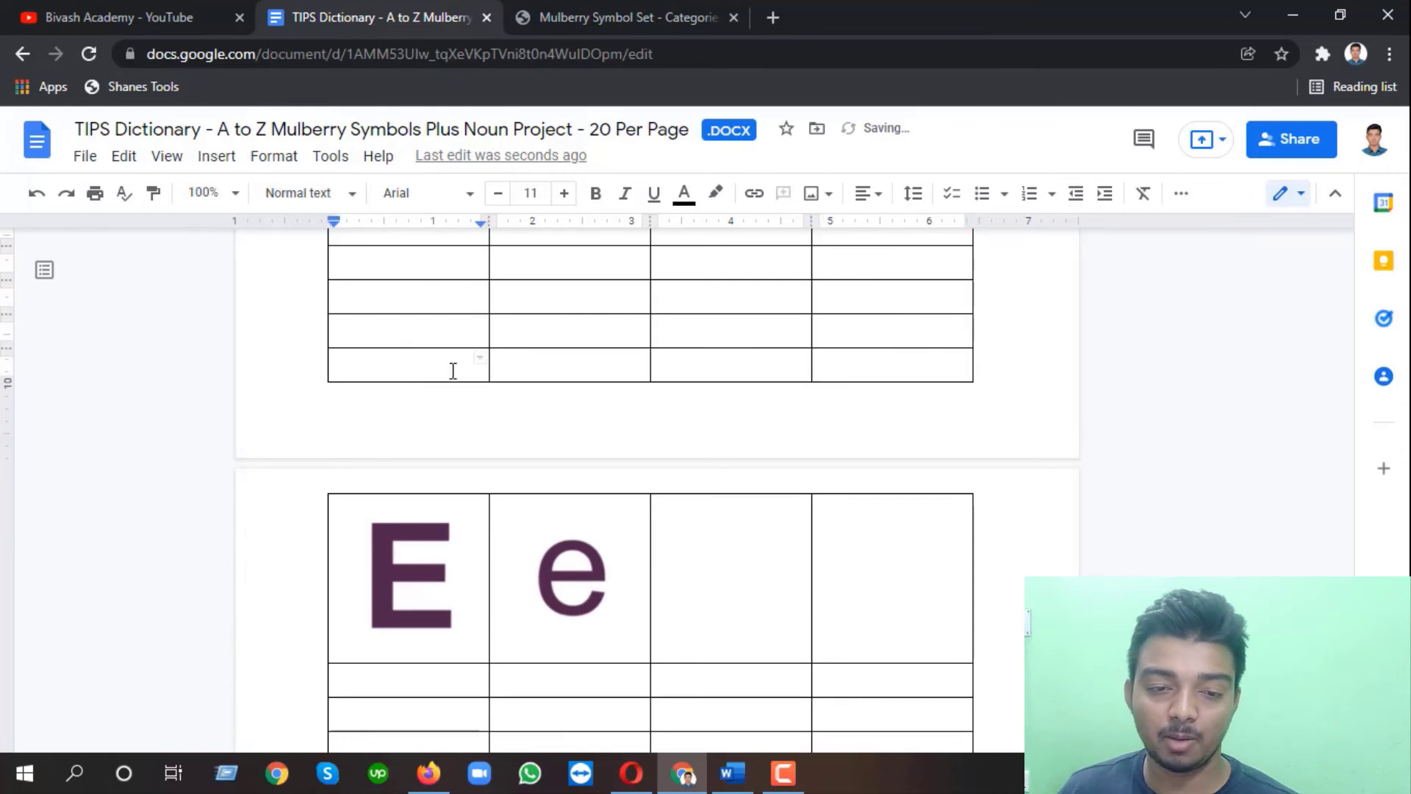
pyautogui.press('Tab')
pyautogui.press('Tab')
pyautogui.press('Tab')
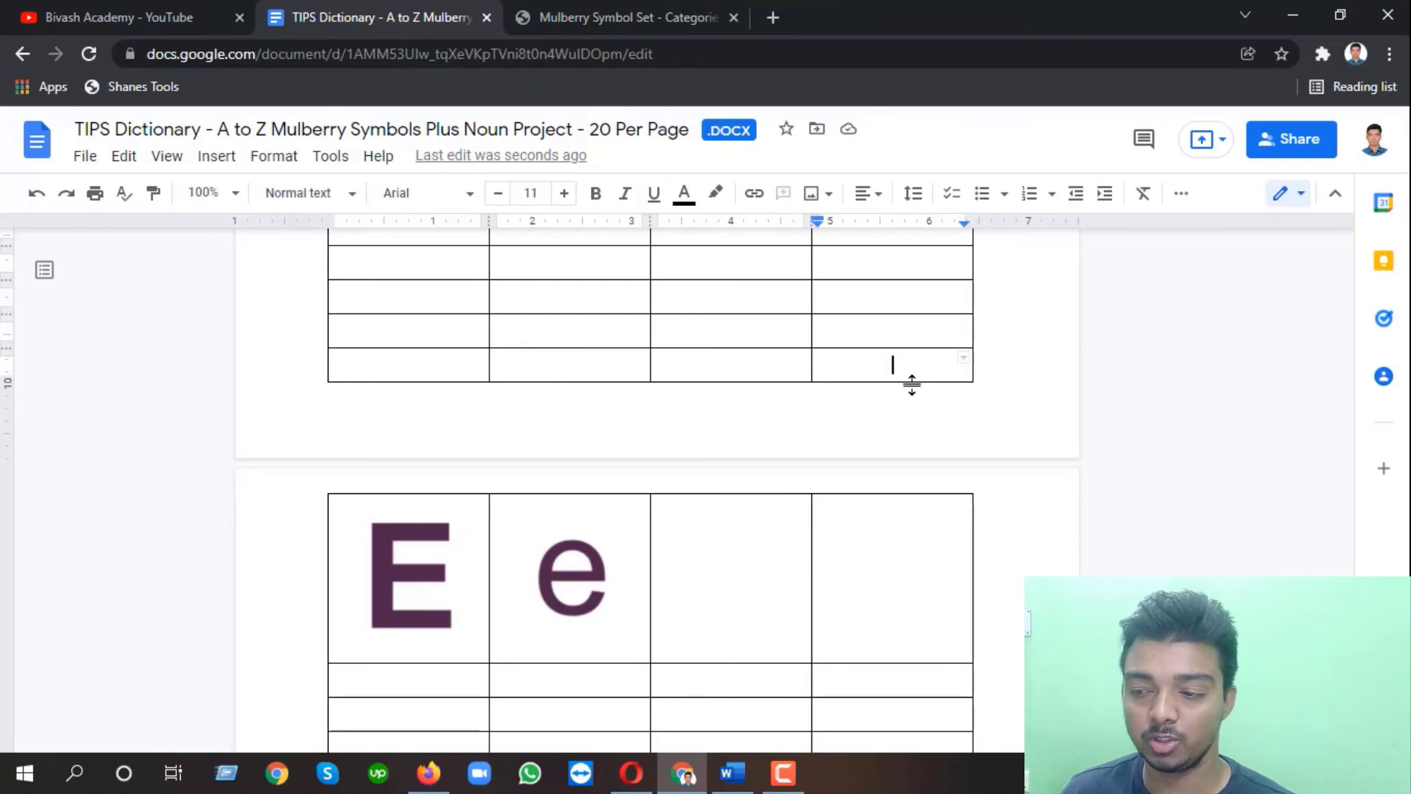
pyautogui.press('Tab')
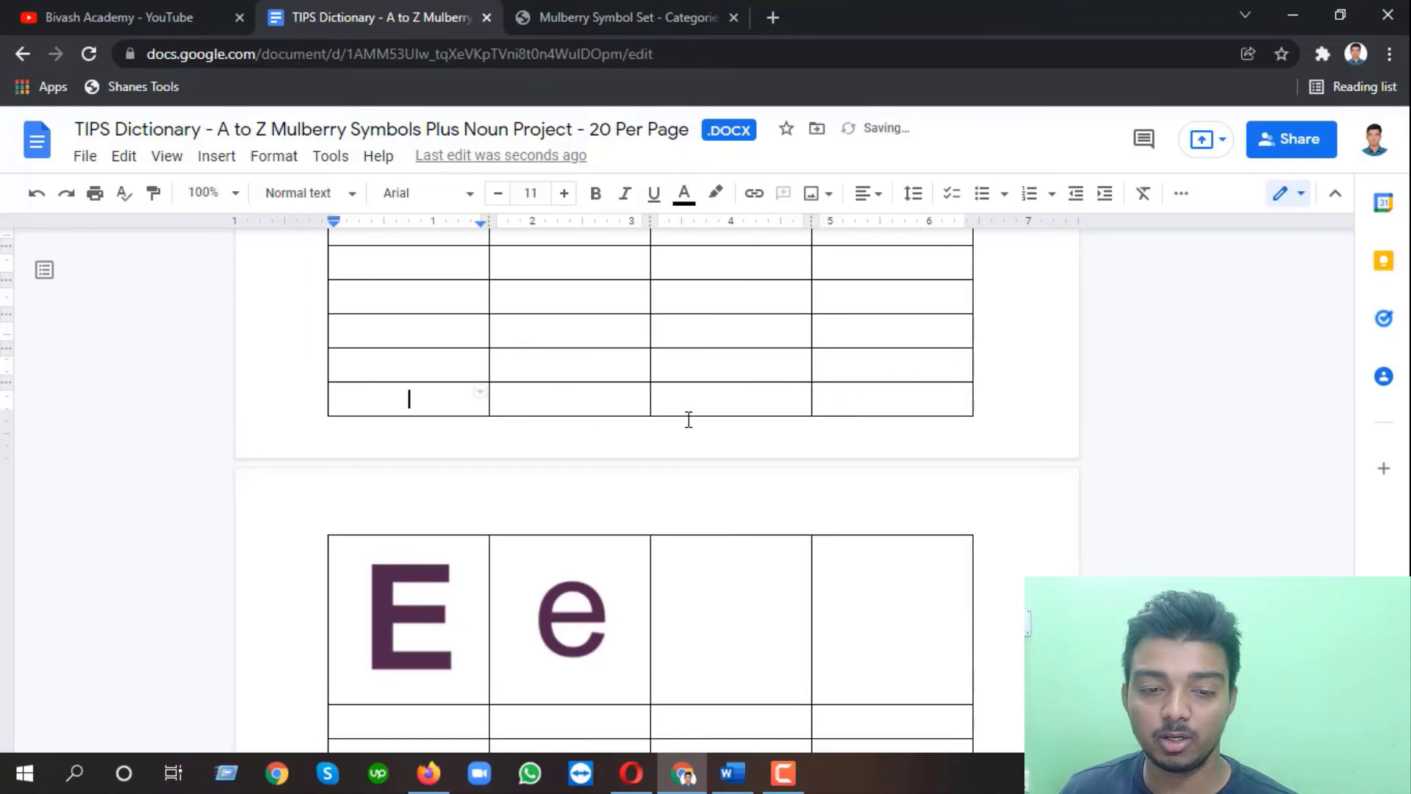
pyautogui.click(857, 396)
pyautogui.press('Tab')
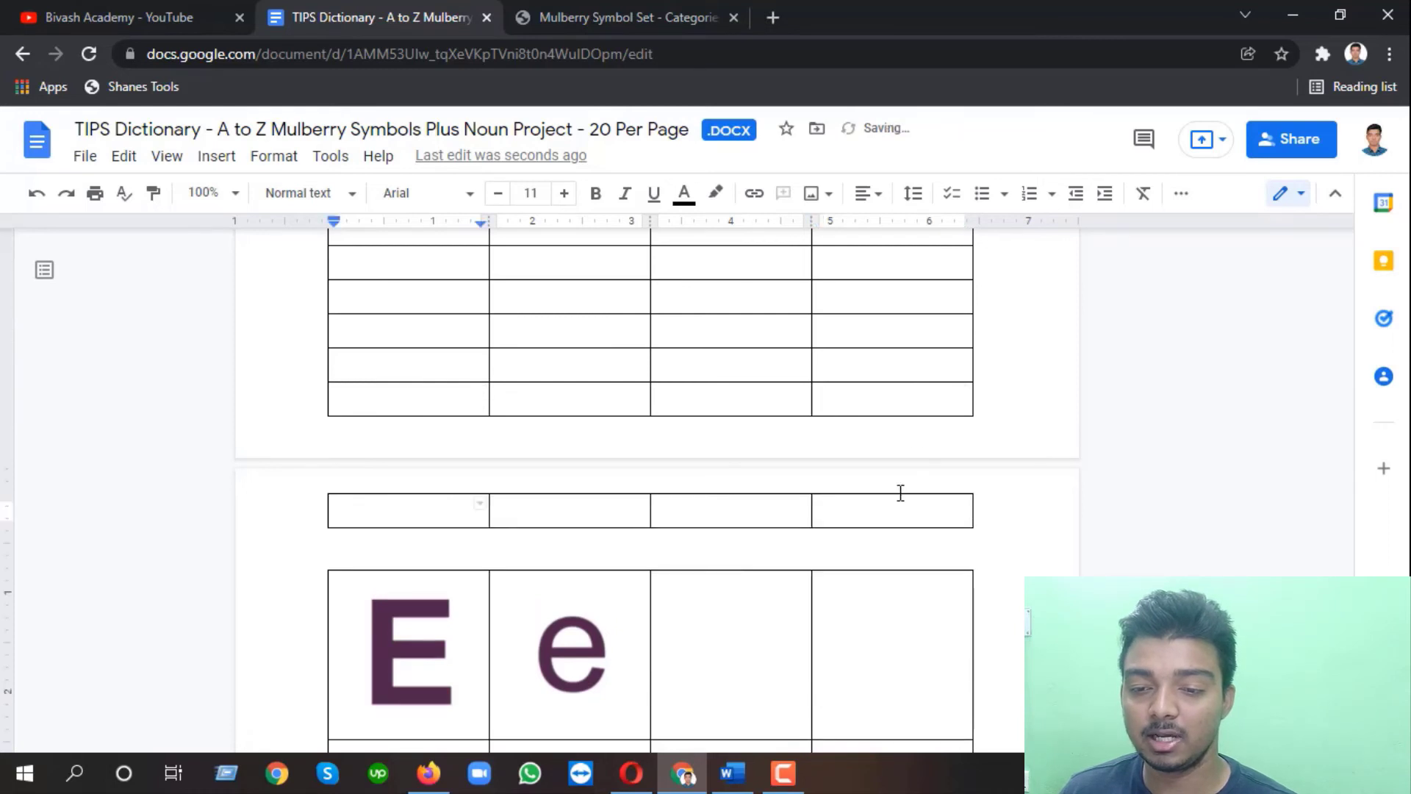
# Add four empty rows to the part of the D table that continues on the new page.
pyautogui.scroll(-1, 911, 441)
pyautogui.click(911, 407)
pyautogui.press('Tab')
pyautogui.click(915, 441)
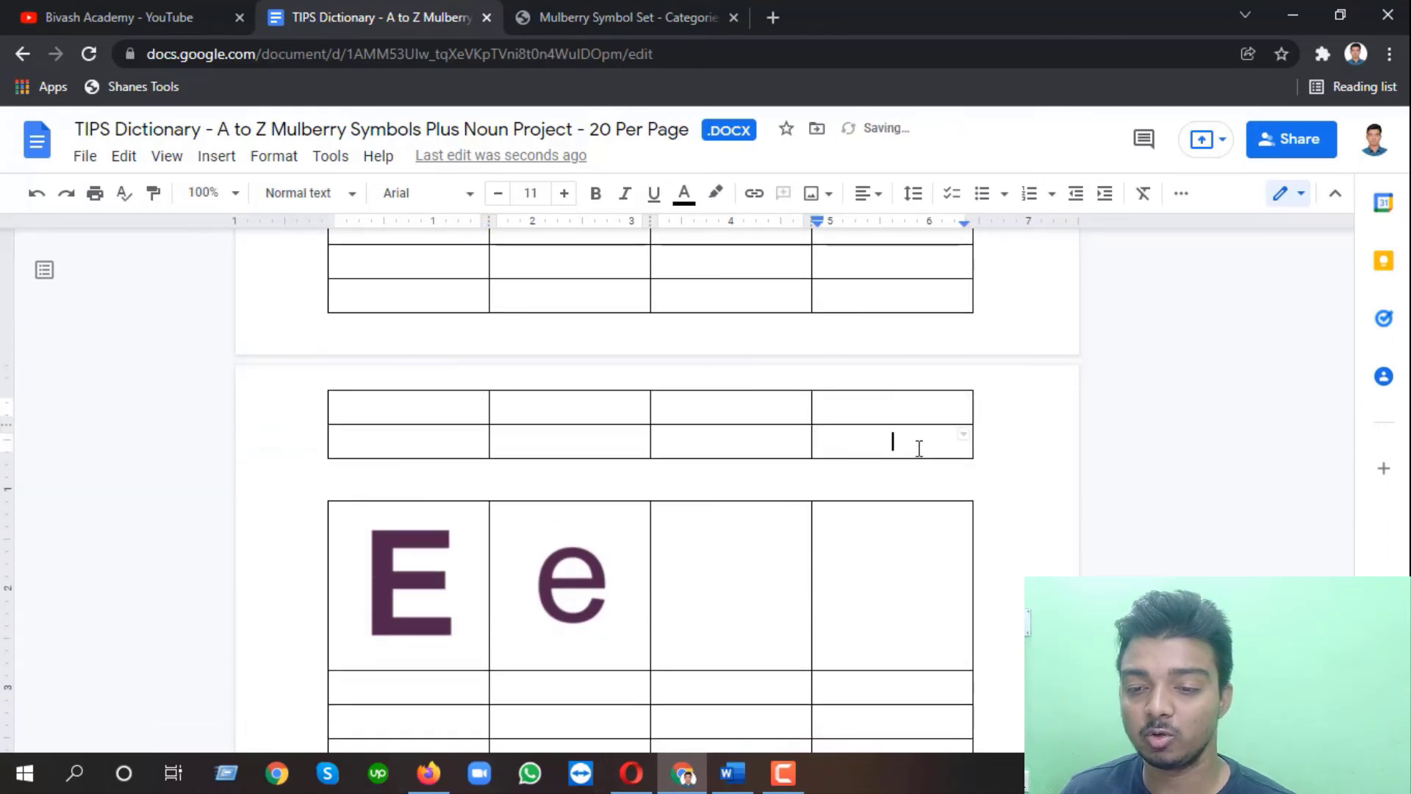
pyautogui.press('Tab')
pyautogui.click(911, 469)
pyautogui.press('Tab')
pyautogui.click(908, 504)
pyautogui.press('Tab')
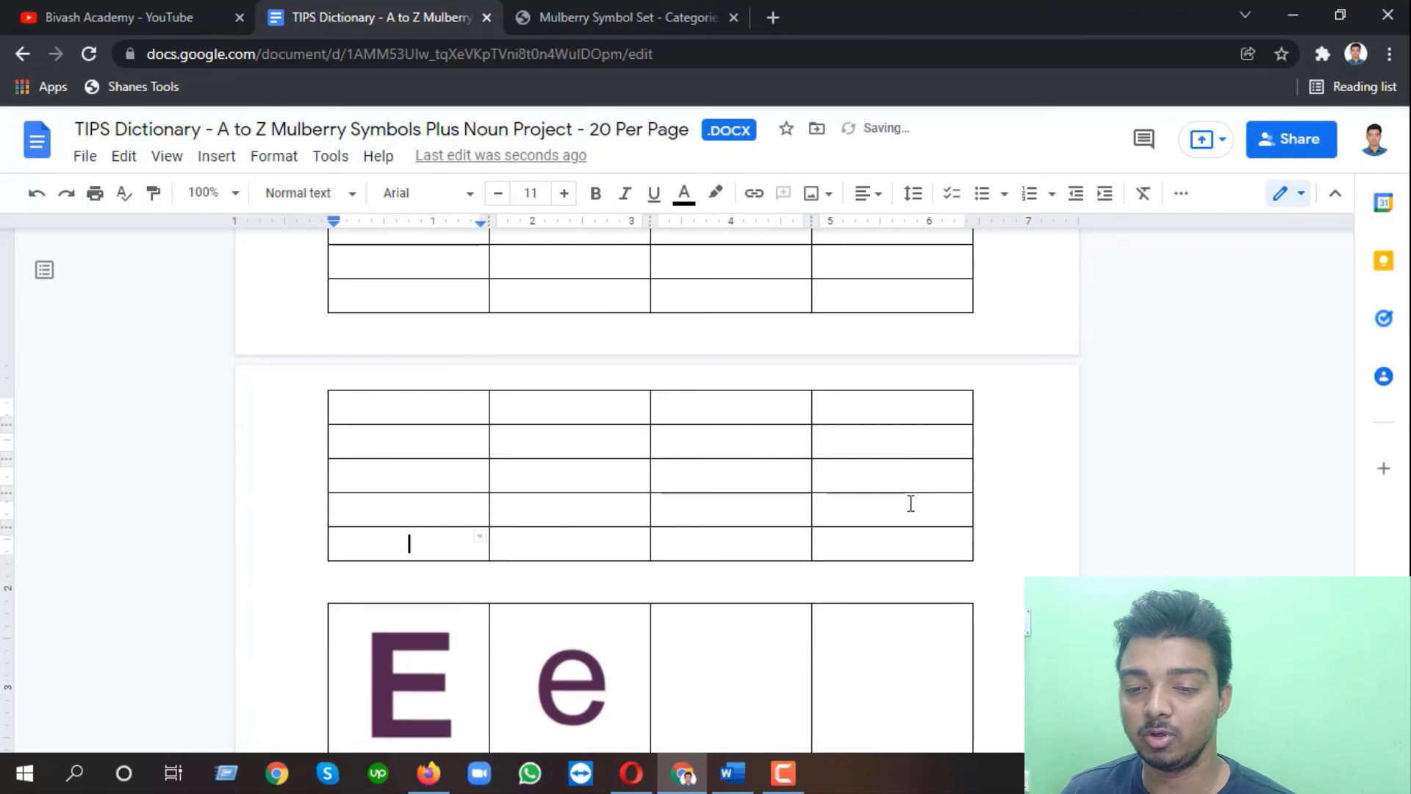
# Extend the D table by another eight empty rows directly above the E table.
pyautogui.scroll(-4, 926, 477)
pyautogui.scroll(1, 910, 318)
pyautogui.click(890, 301)
pyautogui.press('Tab')
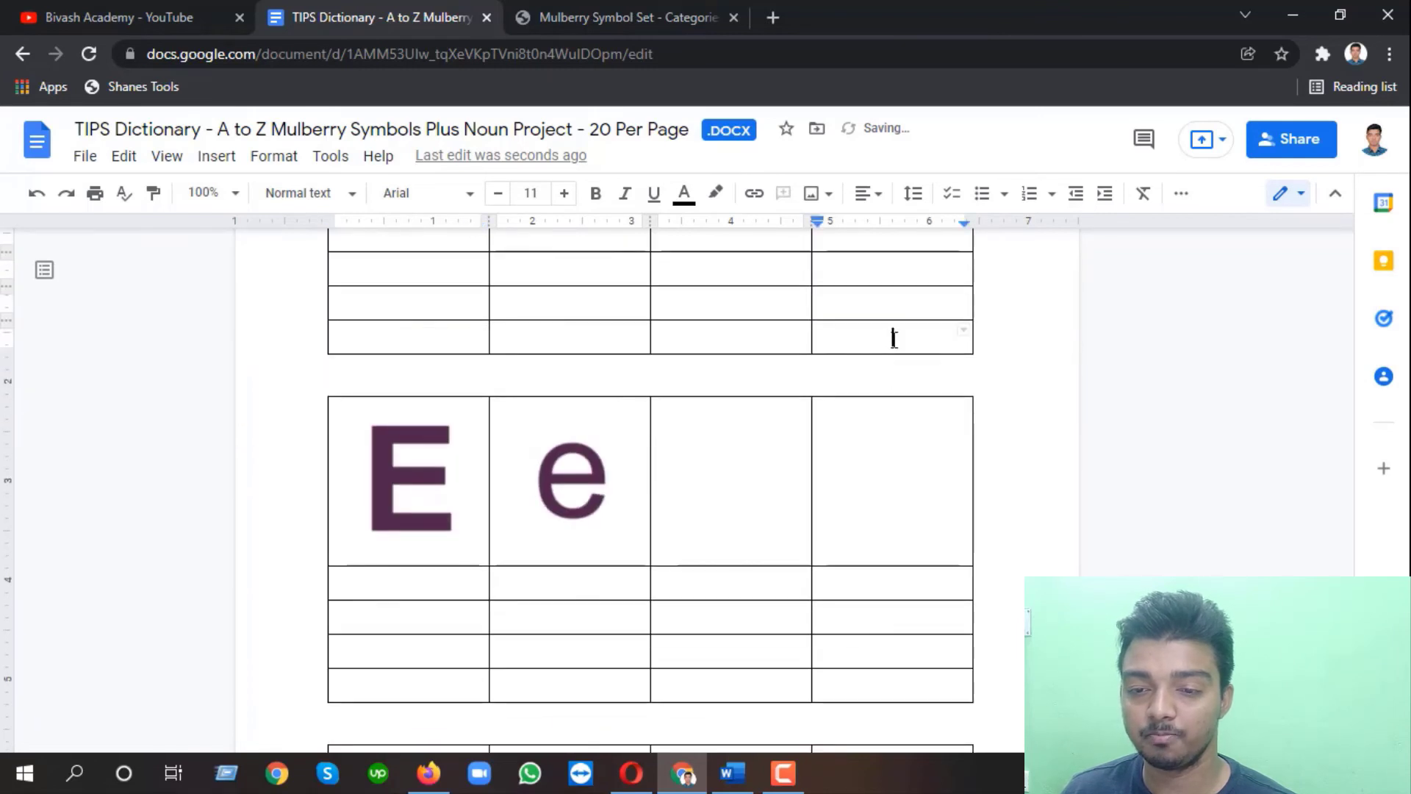
pyautogui.click(892, 334)
pyautogui.press('Tab')
pyautogui.click(898, 374)
pyautogui.press('Tab')
pyautogui.click(904, 403)
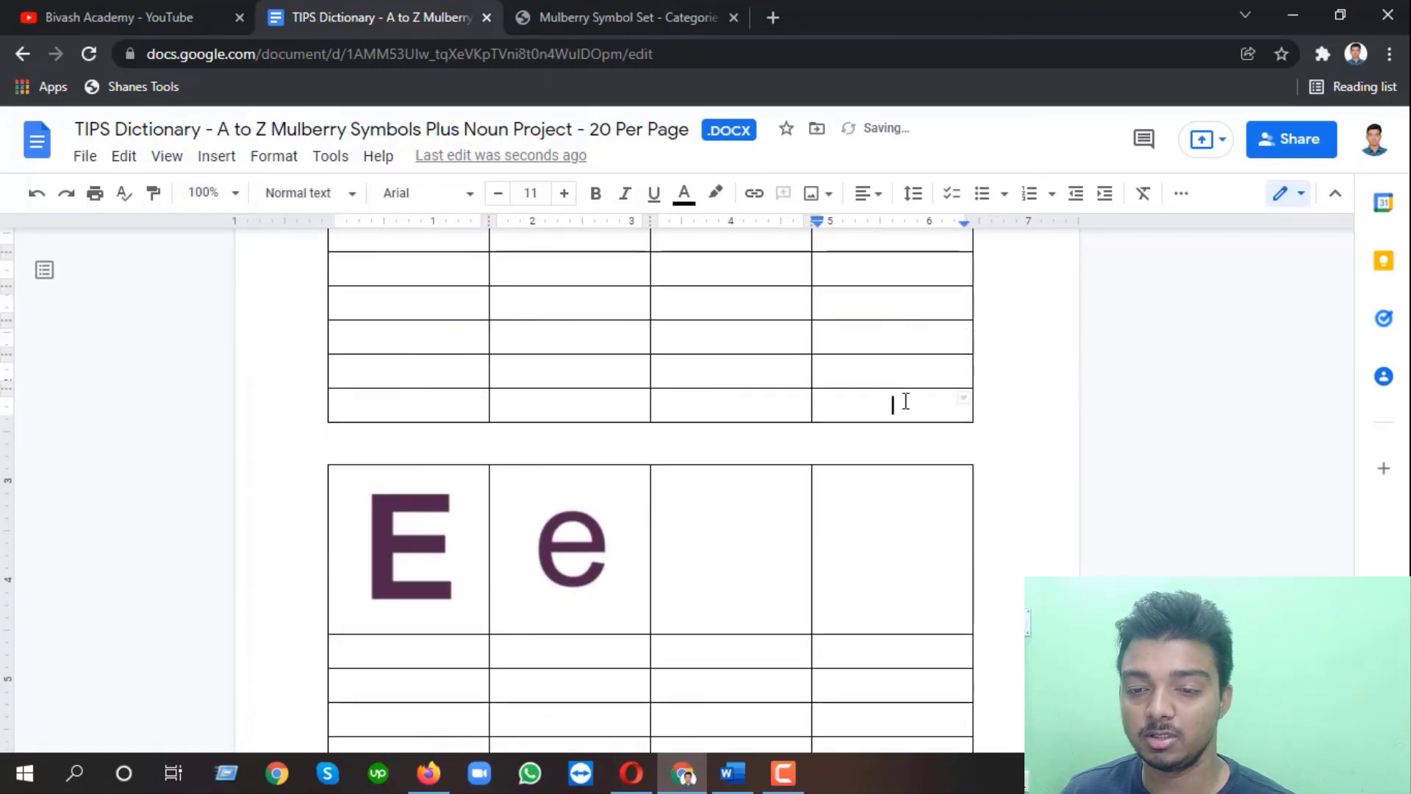
pyautogui.press('Tab')
pyautogui.click(907, 435)
pyautogui.press('Tab')
pyautogui.click(902, 473)
pyautogui.press('Tab')
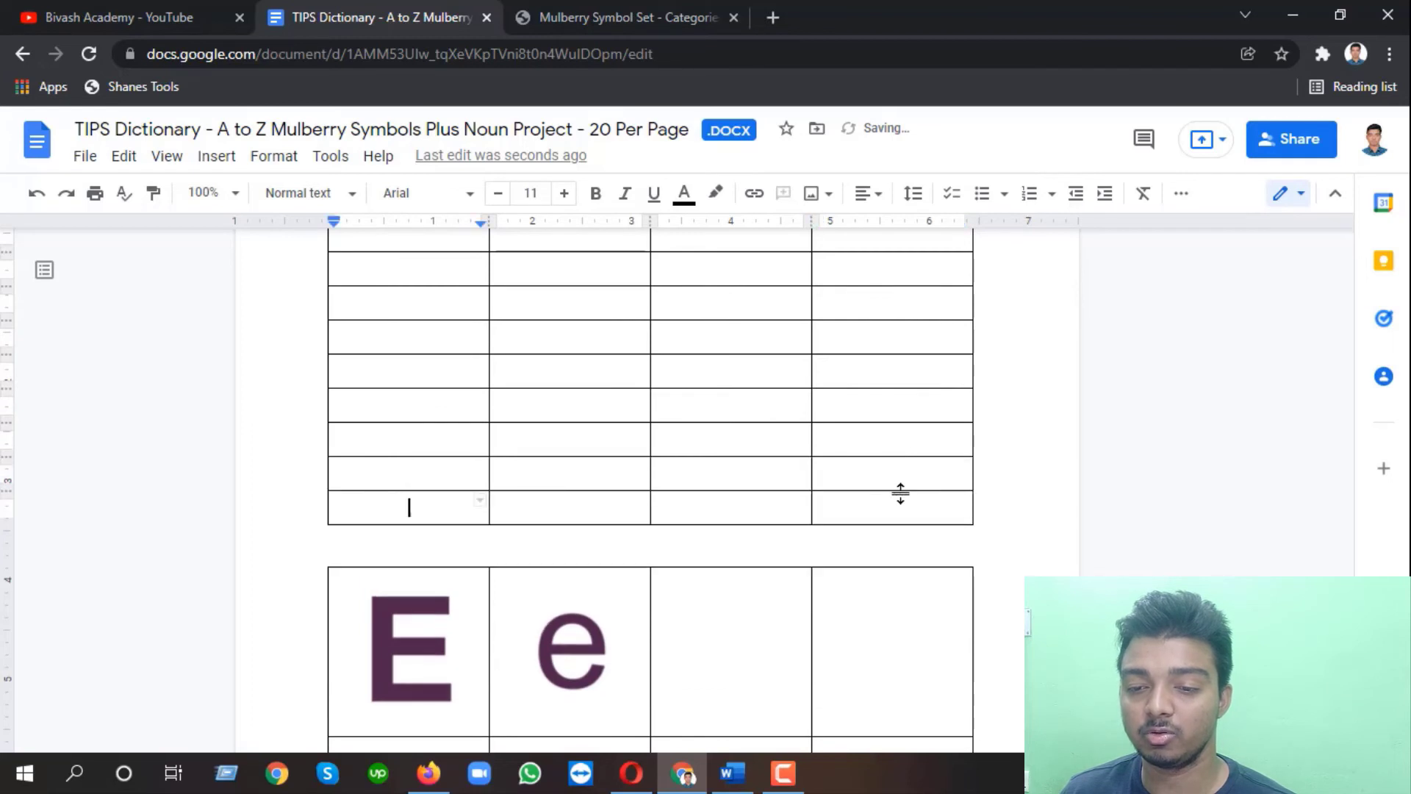
pyautogui.click(904, 504)
pyautogui.press('Tab')
pyautogui.scroll(-1, 818, 404)
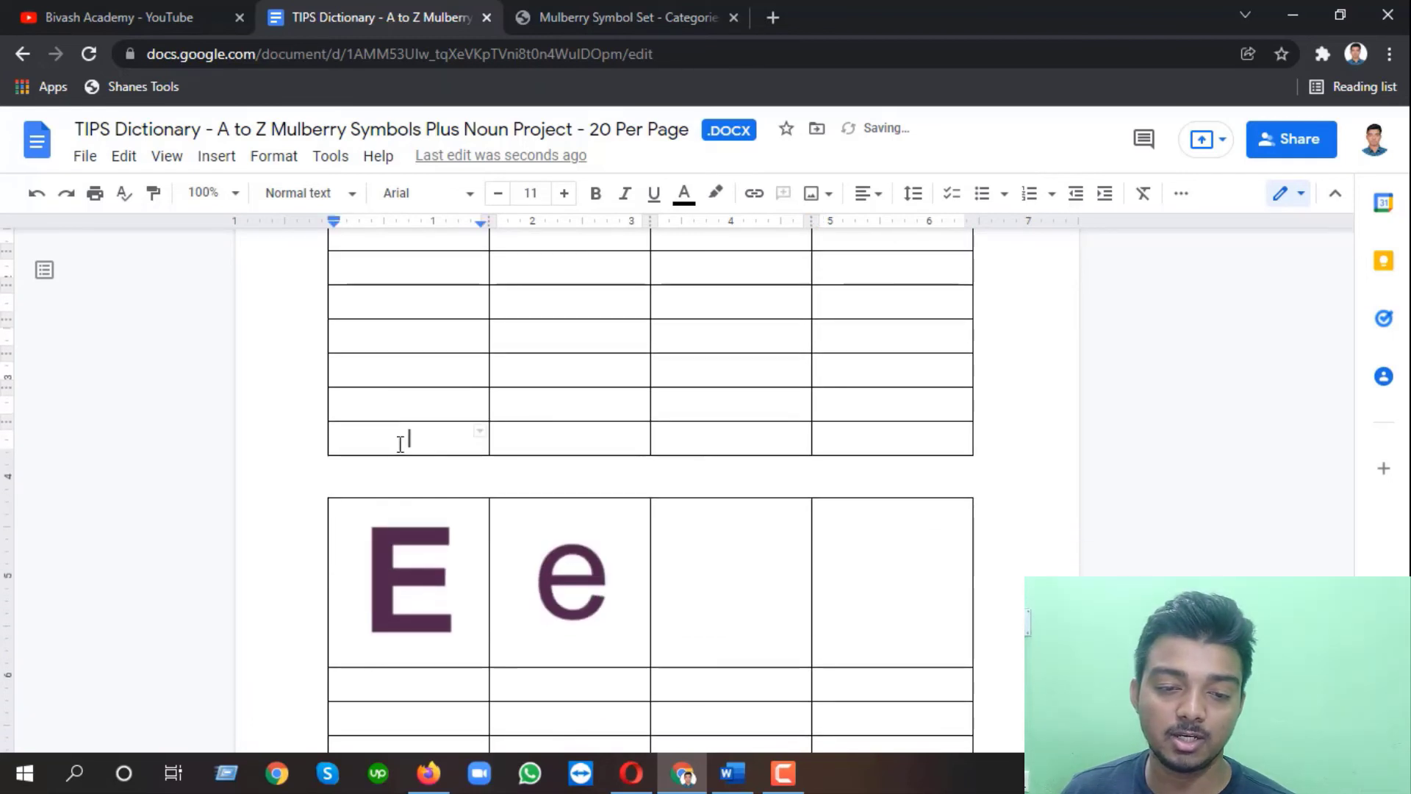
pyautogui.press('Tab')
pyautogui.press('Tab')
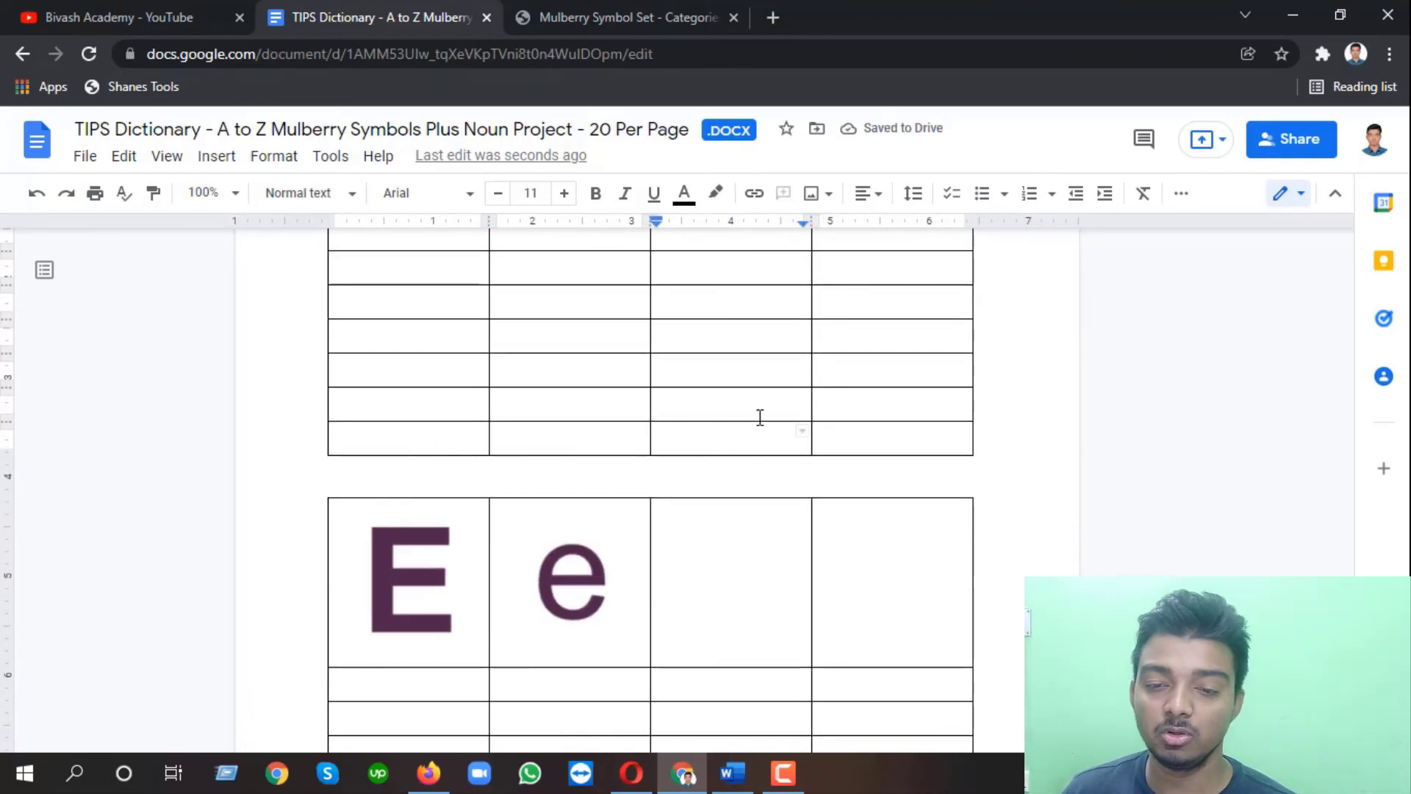
pyautogui.press('Tab')
pyautogui.press('Tab')
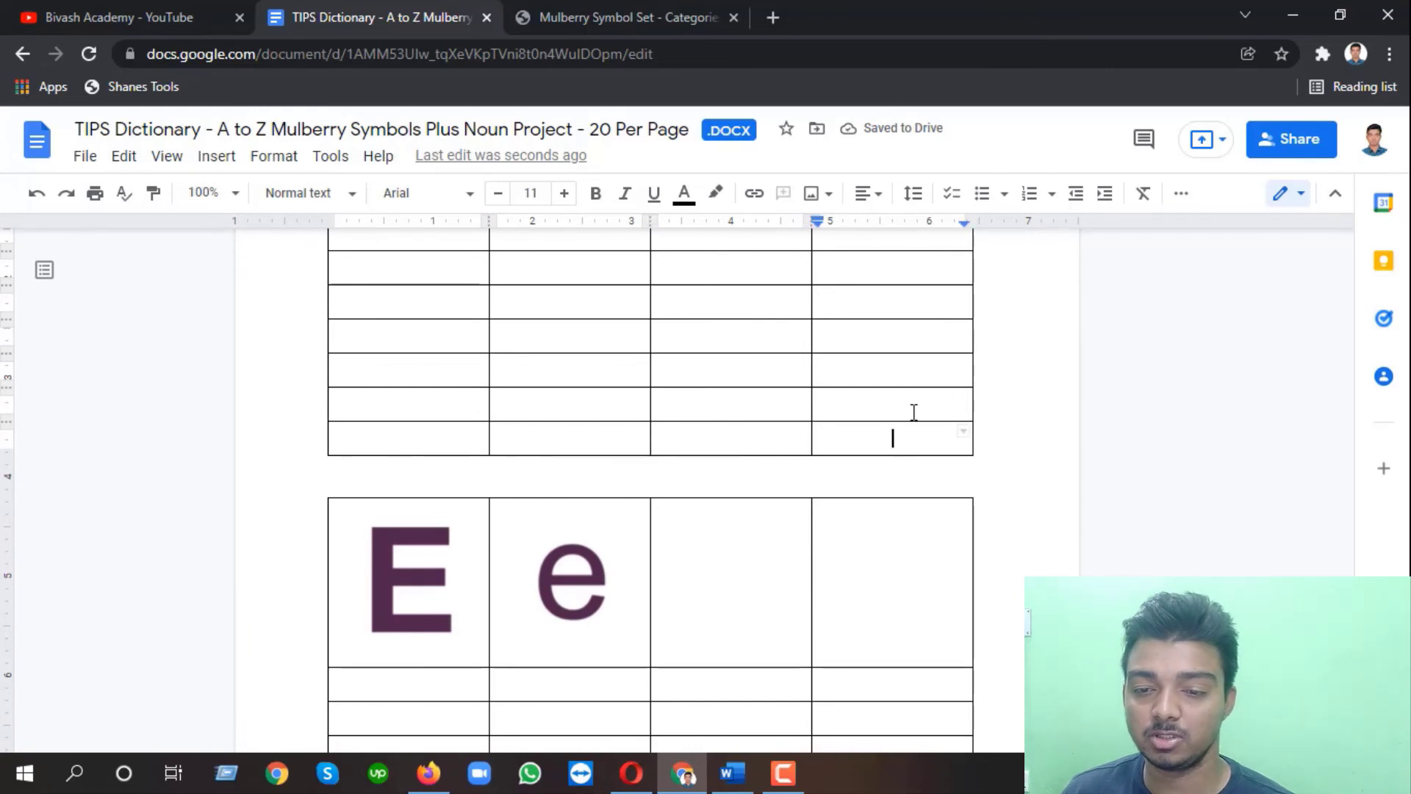
# Return to the D table's last filled row and place the cursor in the empty cell after "dust , to".
pyautogui.scroll(-1, 699, 465)
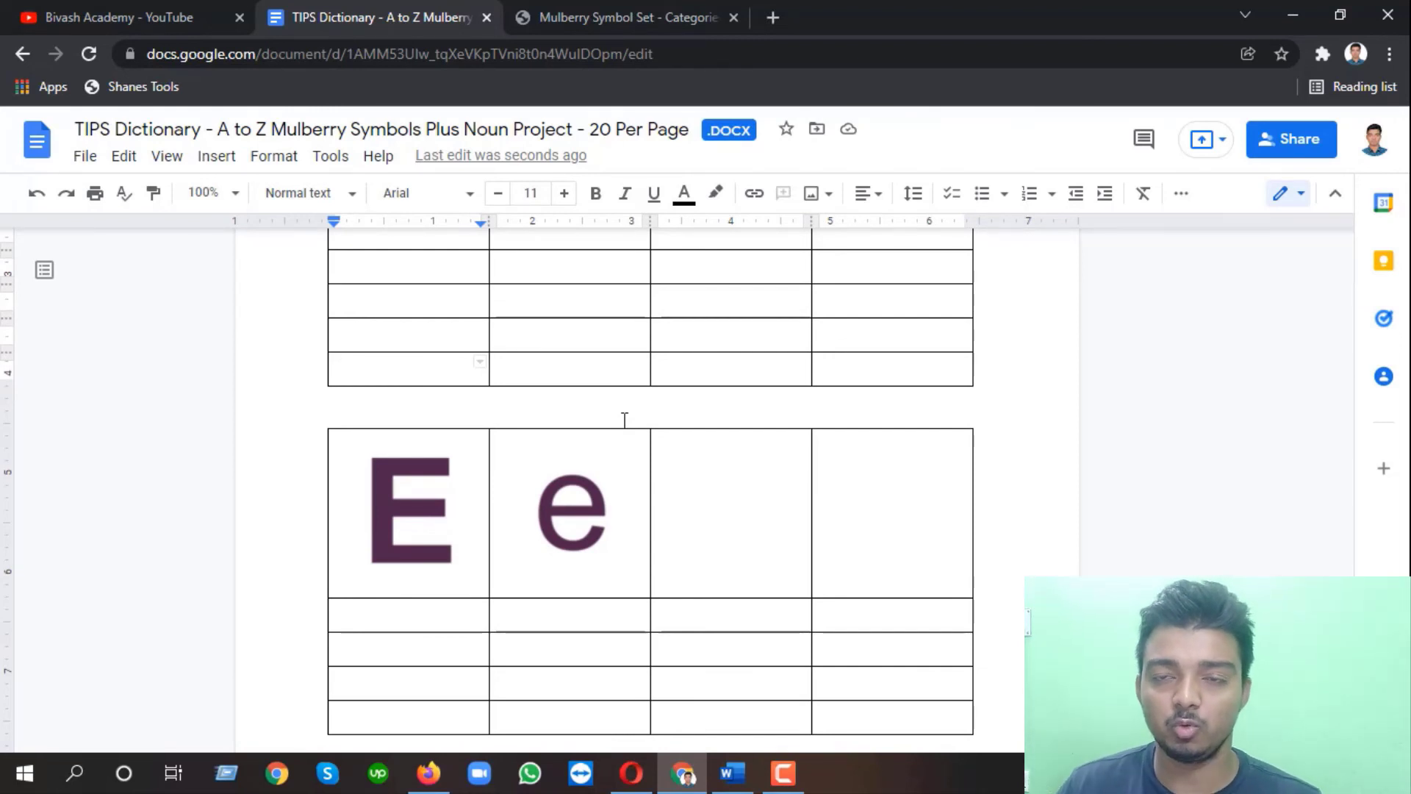
pyautogui.scroll(6, 625, 419)
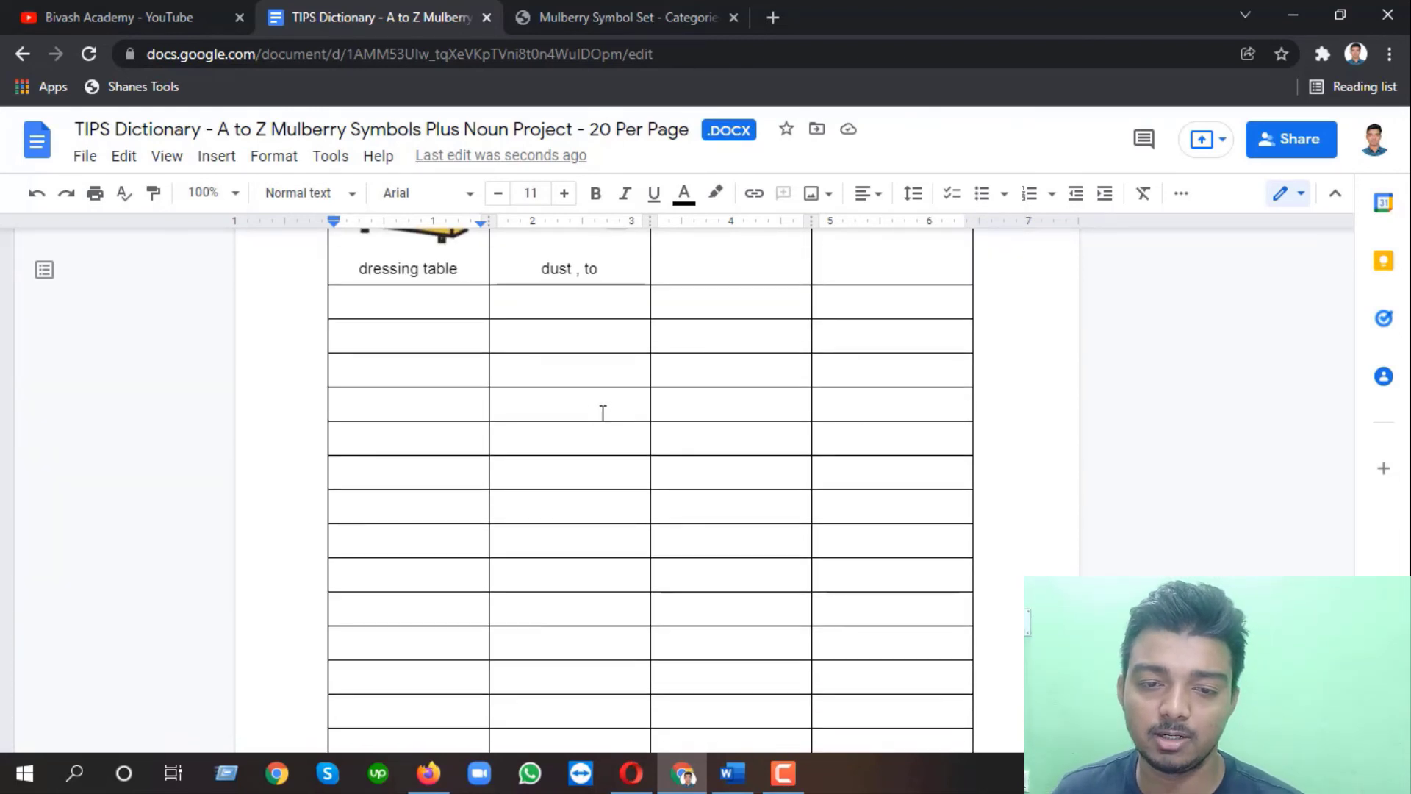
pyautogui.click(724, 390)
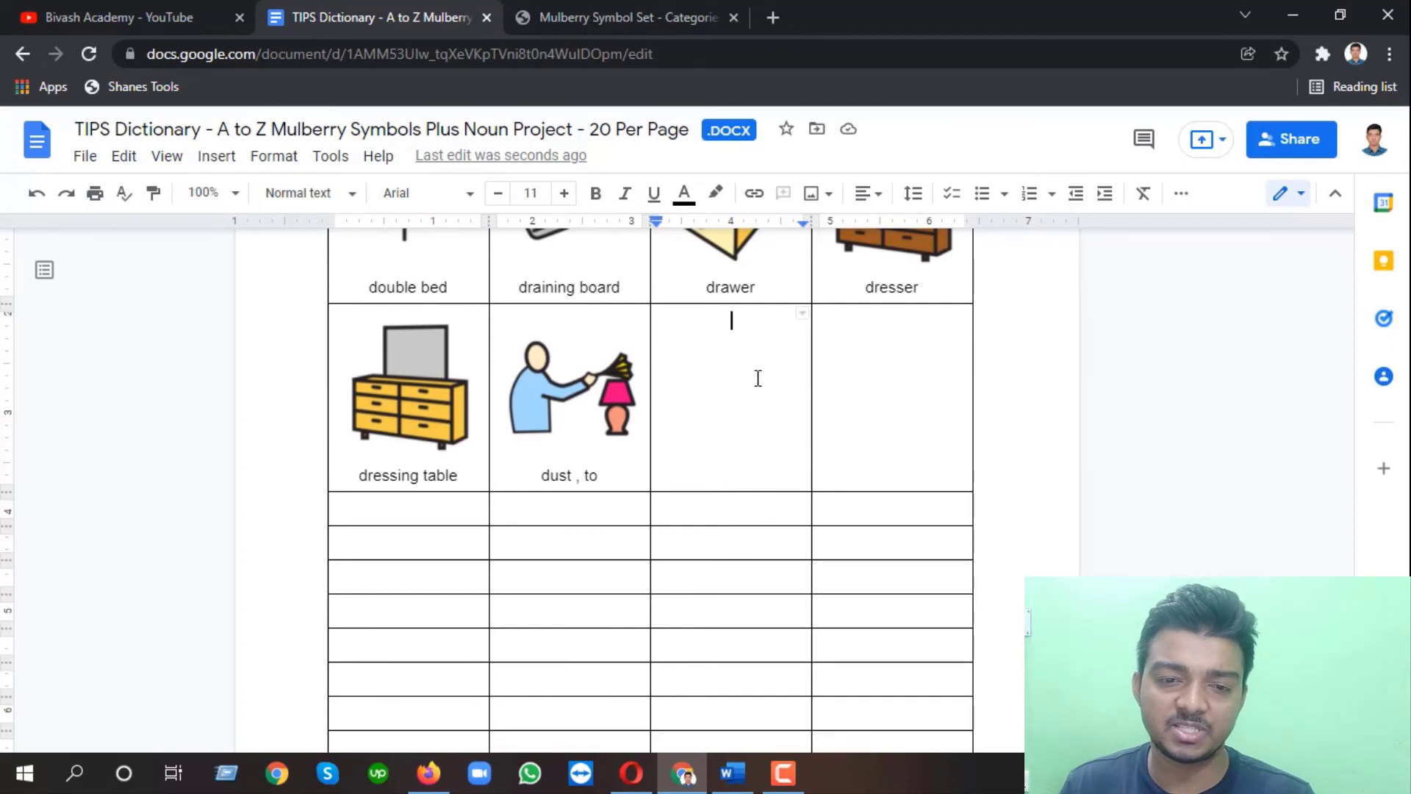
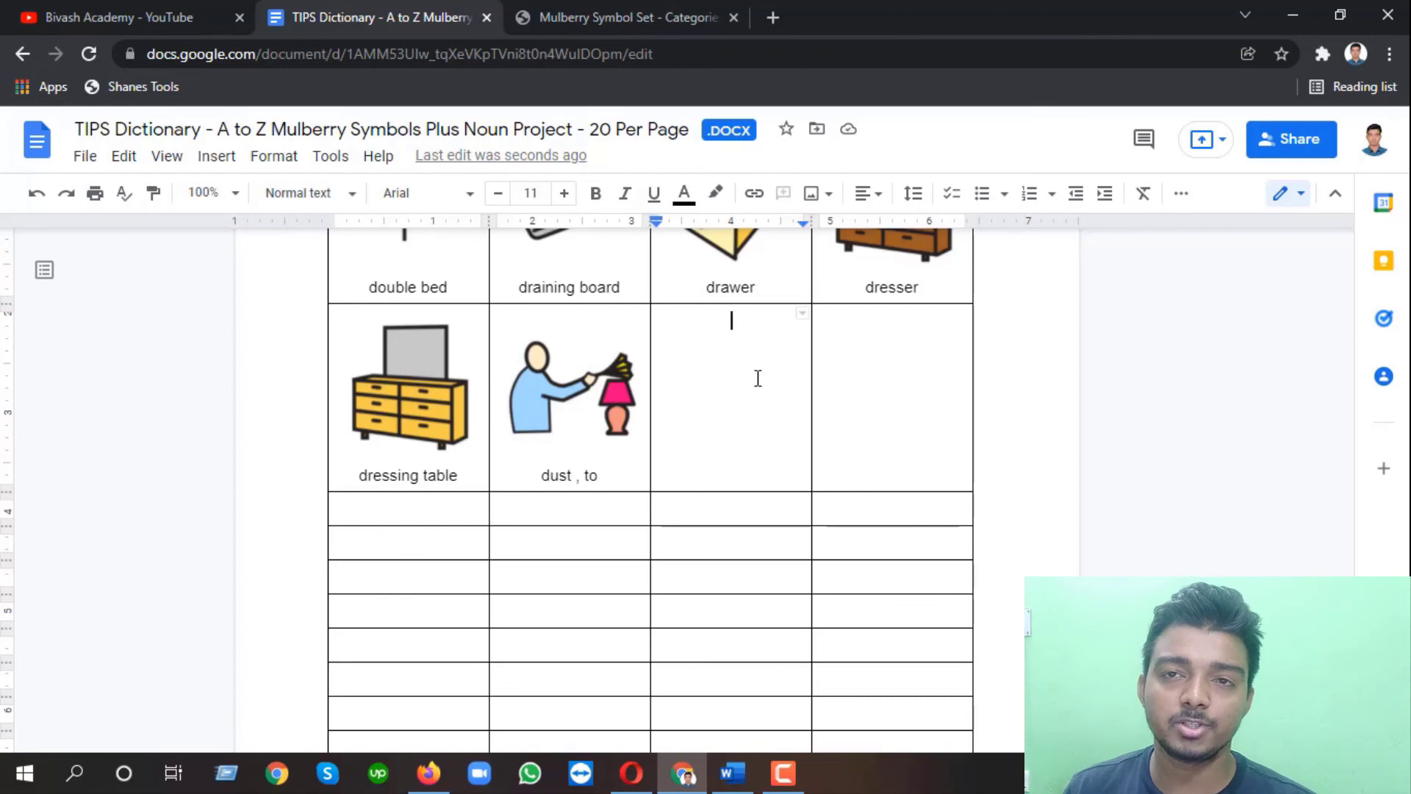
# Look over the academy's YouTube channel and read its channel description, contact details and links.
pyautogui.click(122, 17)
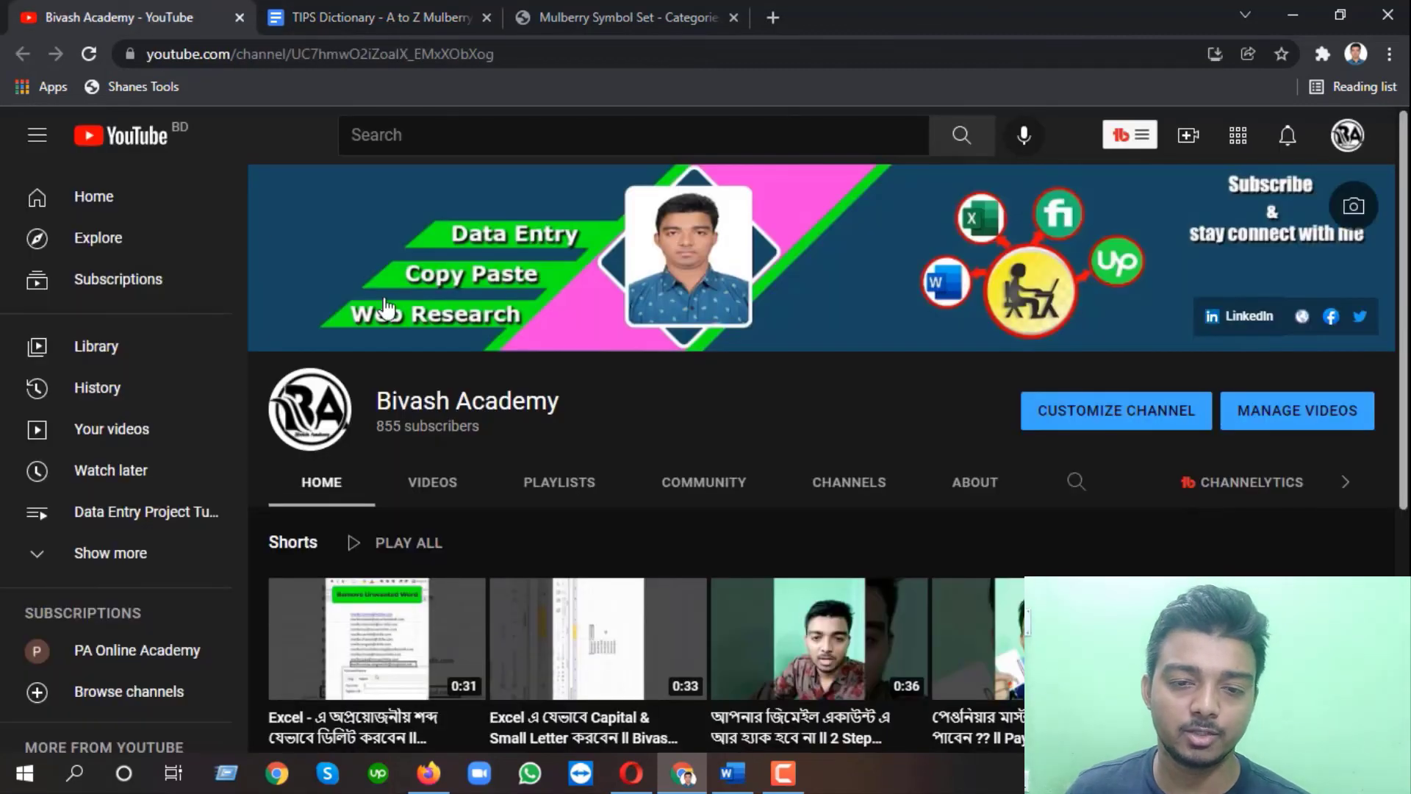
pyautogui.scroll(-5, 738, 410)
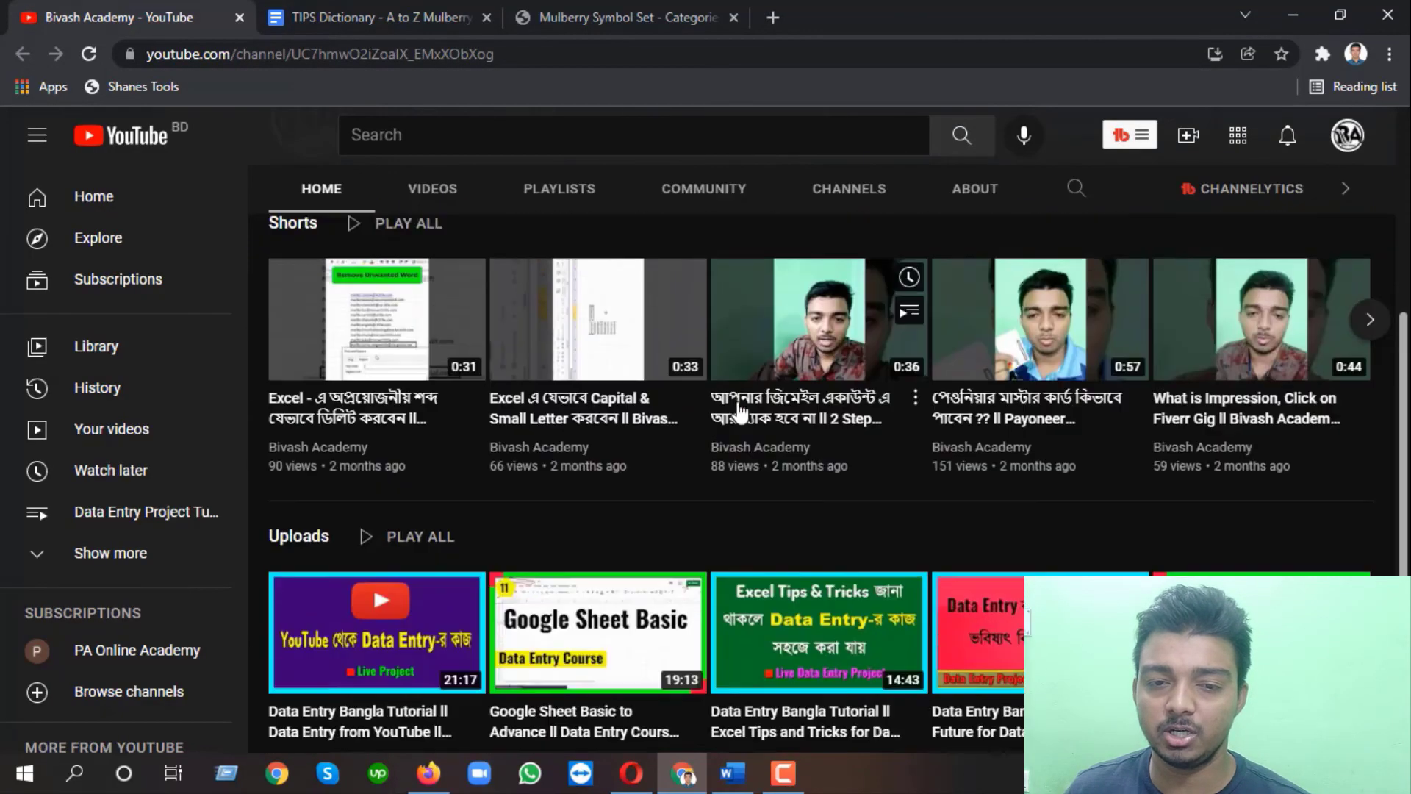
pyautogui.scroll(5, 608, 400)
pyautogui.click(996, 499)
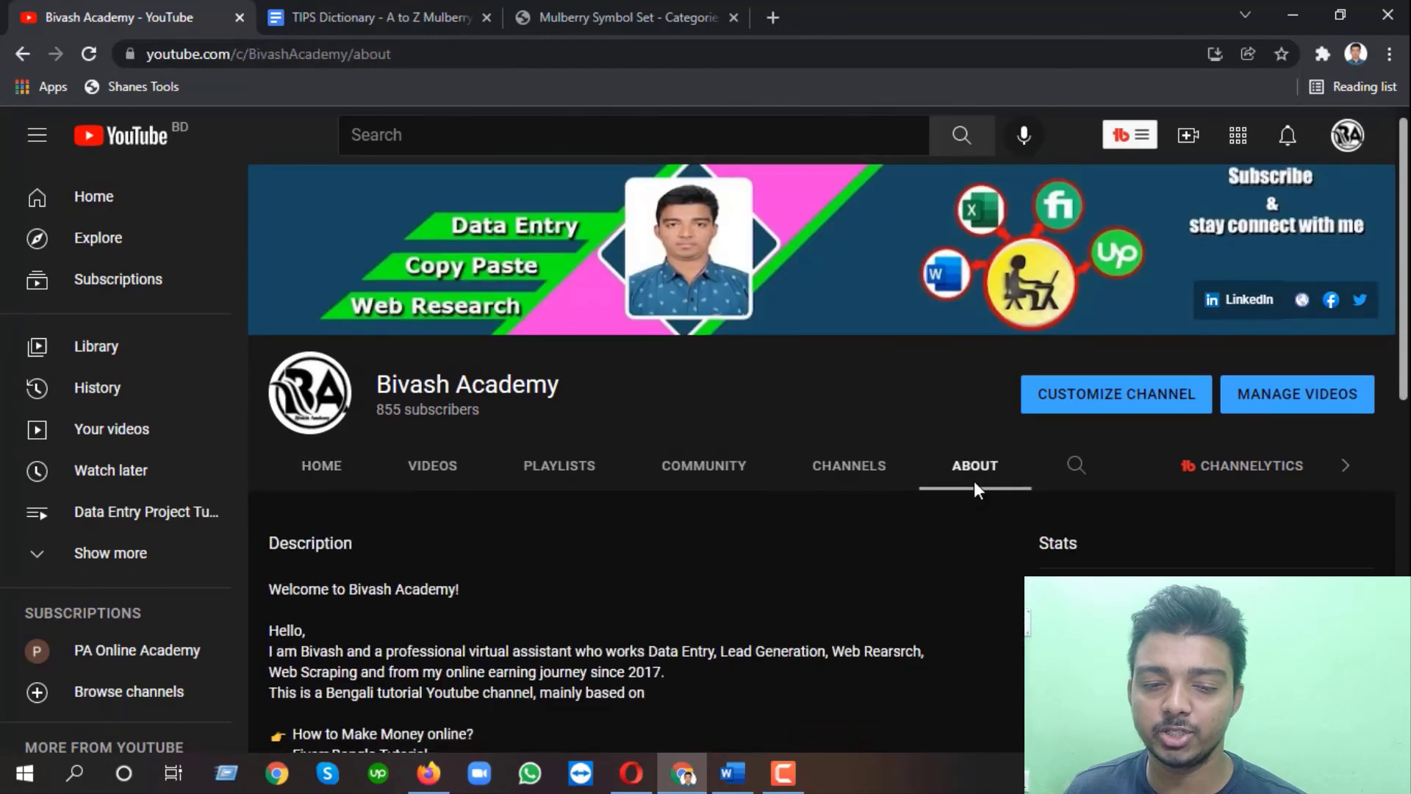
pyautogui.scroll(-10, 955, 485)
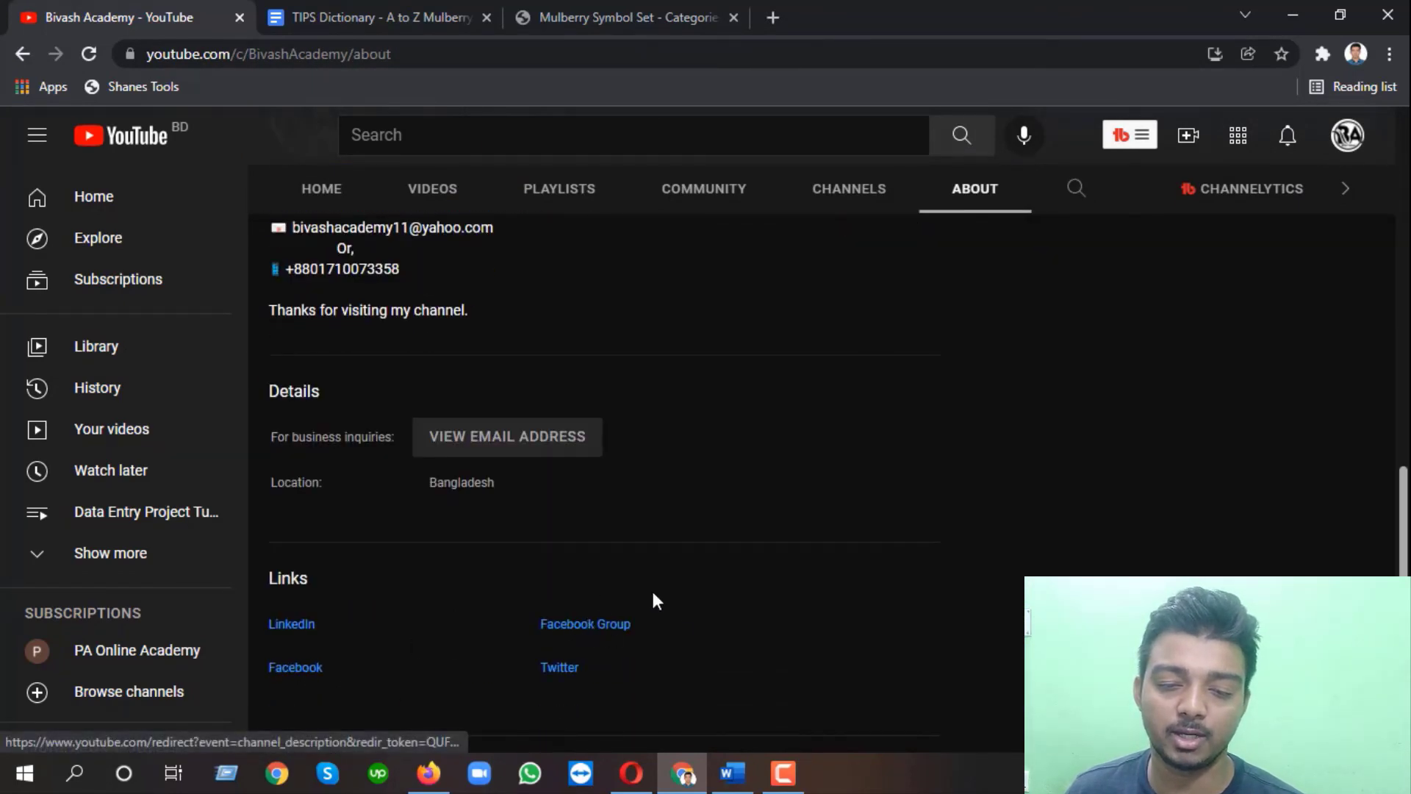
# Open the Facebook group linked from the channel and look over its group page and discussion area.
pyautogui.click(572, 627)
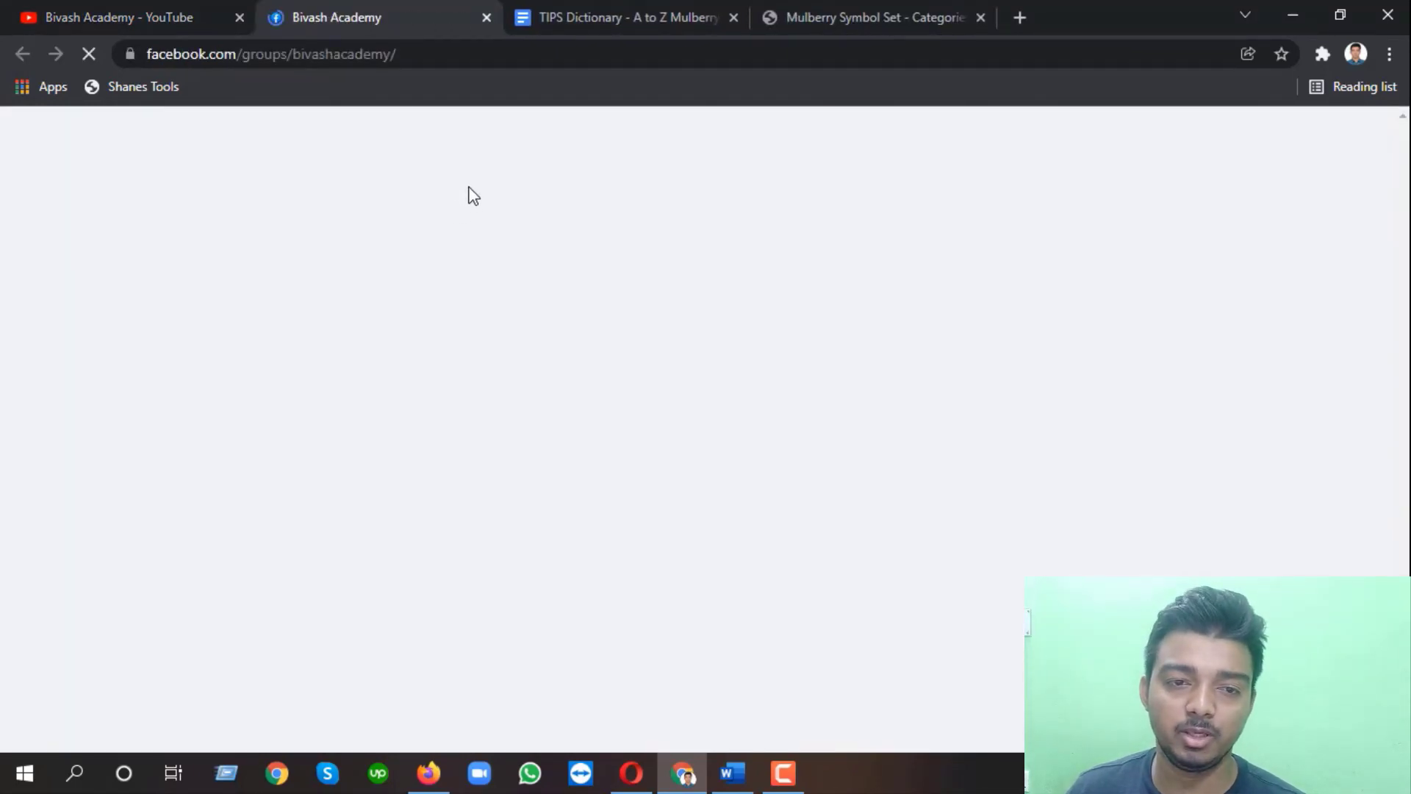
pyautogui.scroll(-10, 643, 363)
pyautogui.scroll(7, 663, 397)
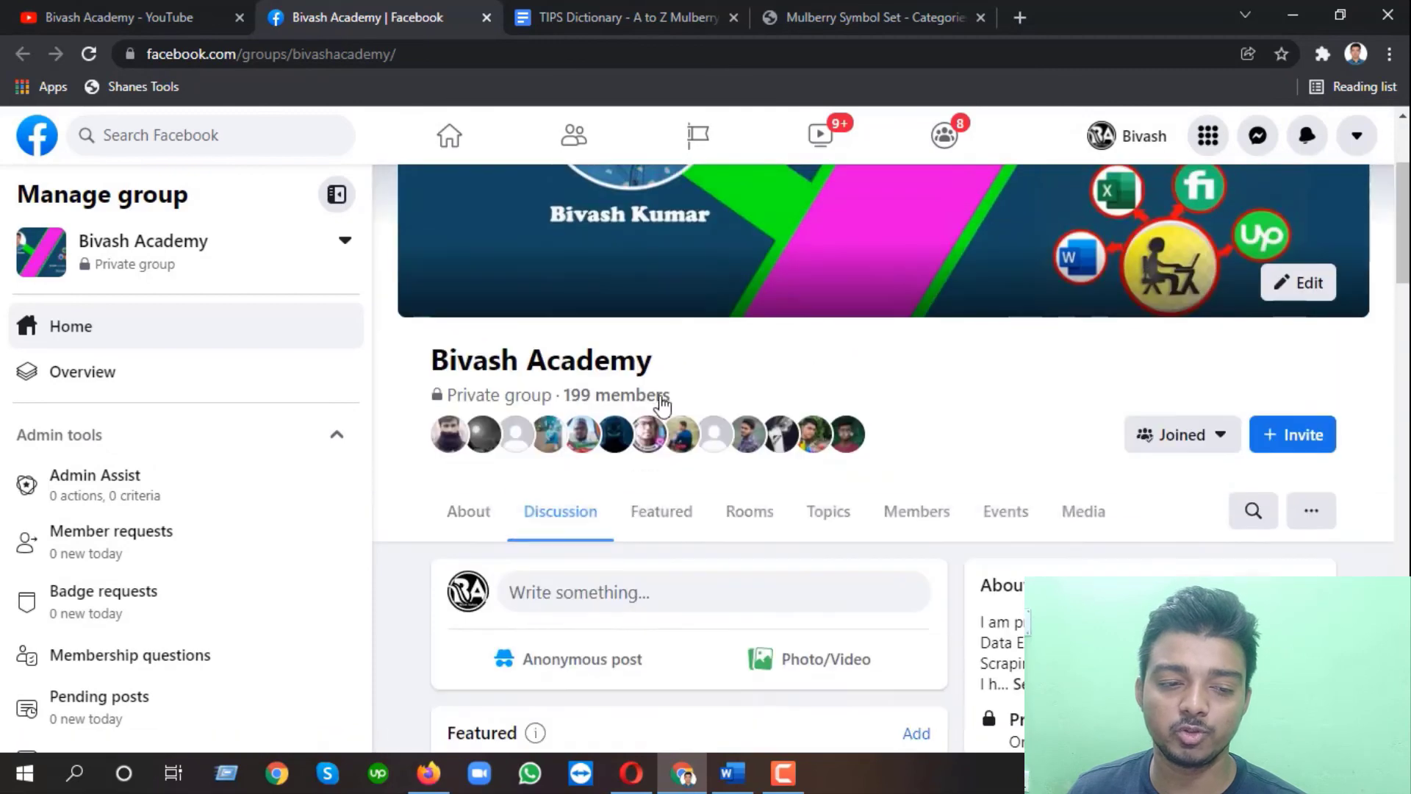
pyautogui.scroll(3, 662, 395)
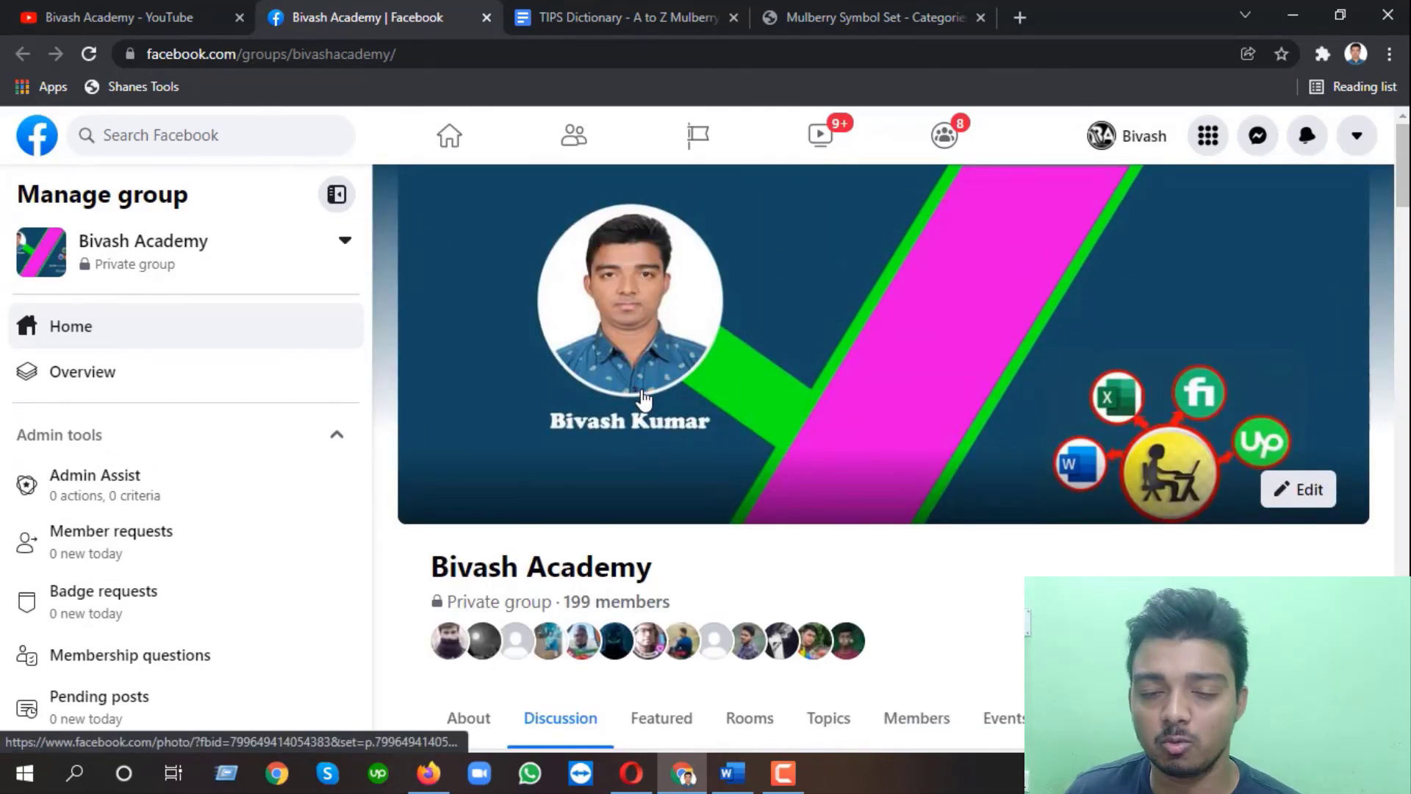
pyautogui.scroll(-5, 643, 401)
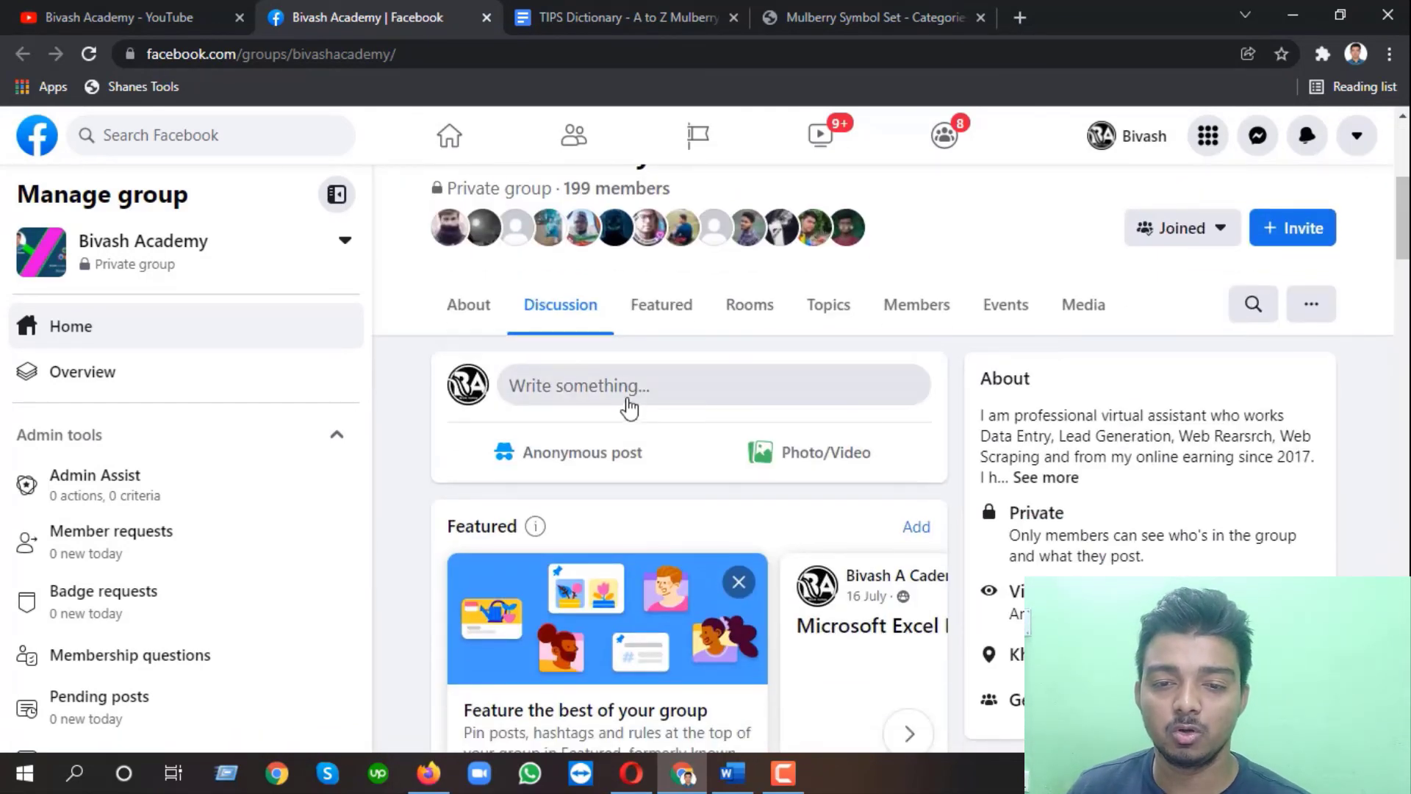